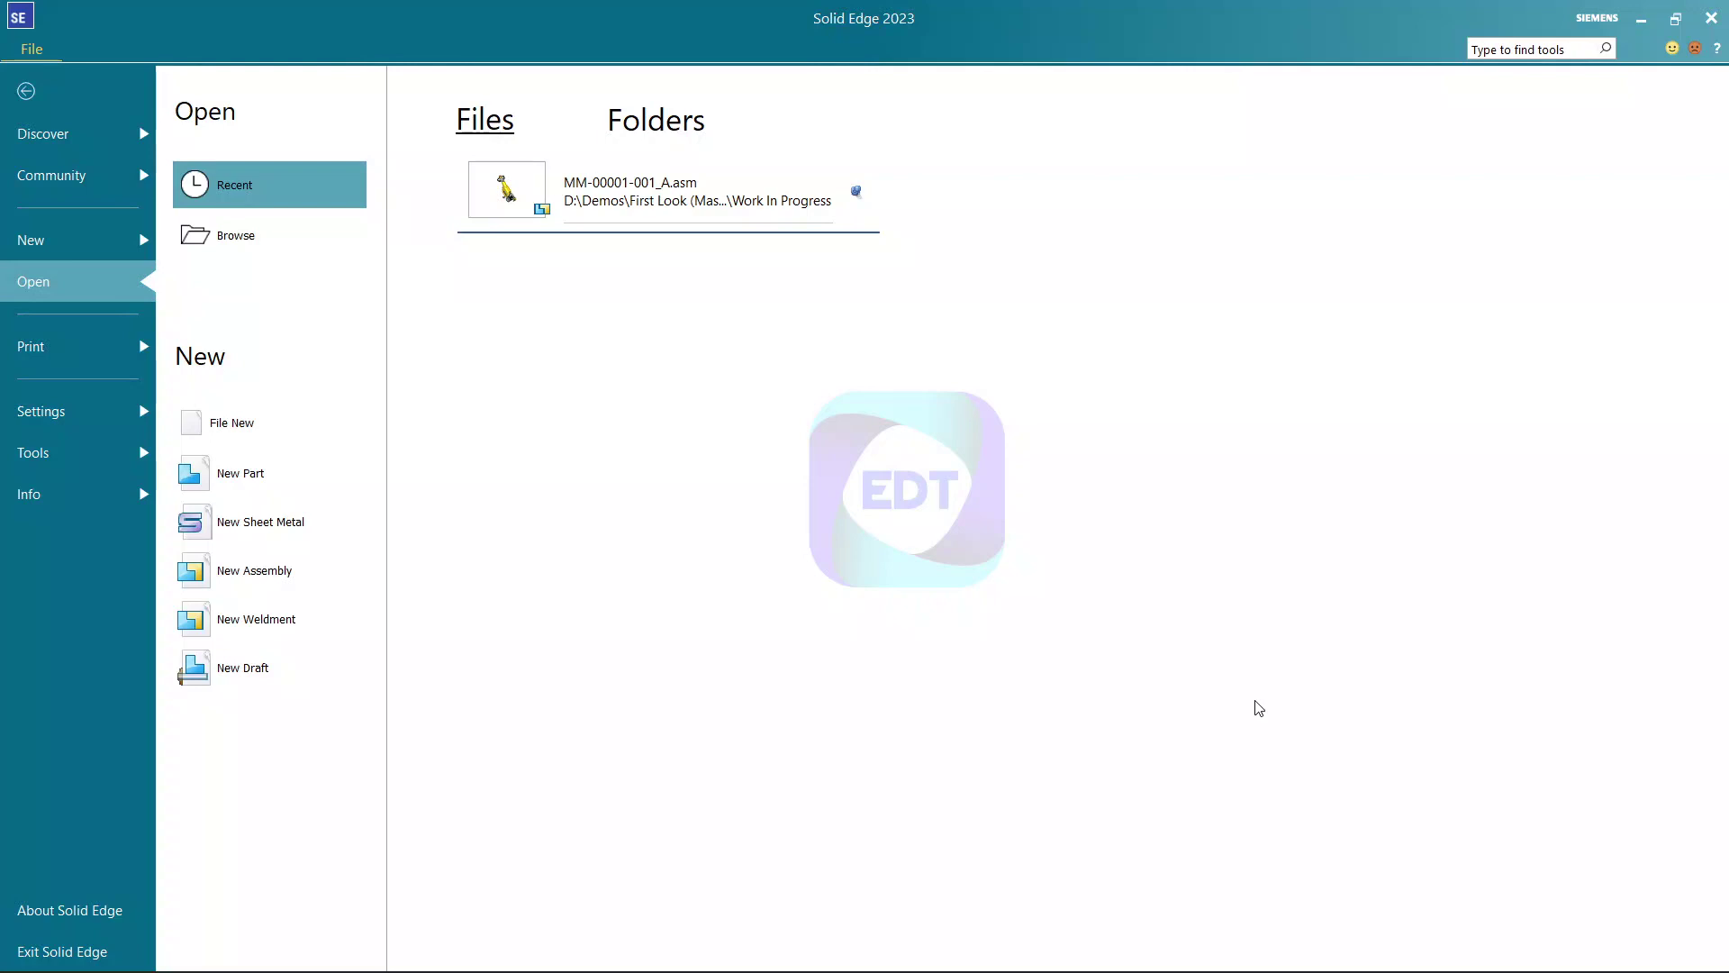
Start a new assembly and create a mold tooling project named Handle in it
left_click(209, 577)
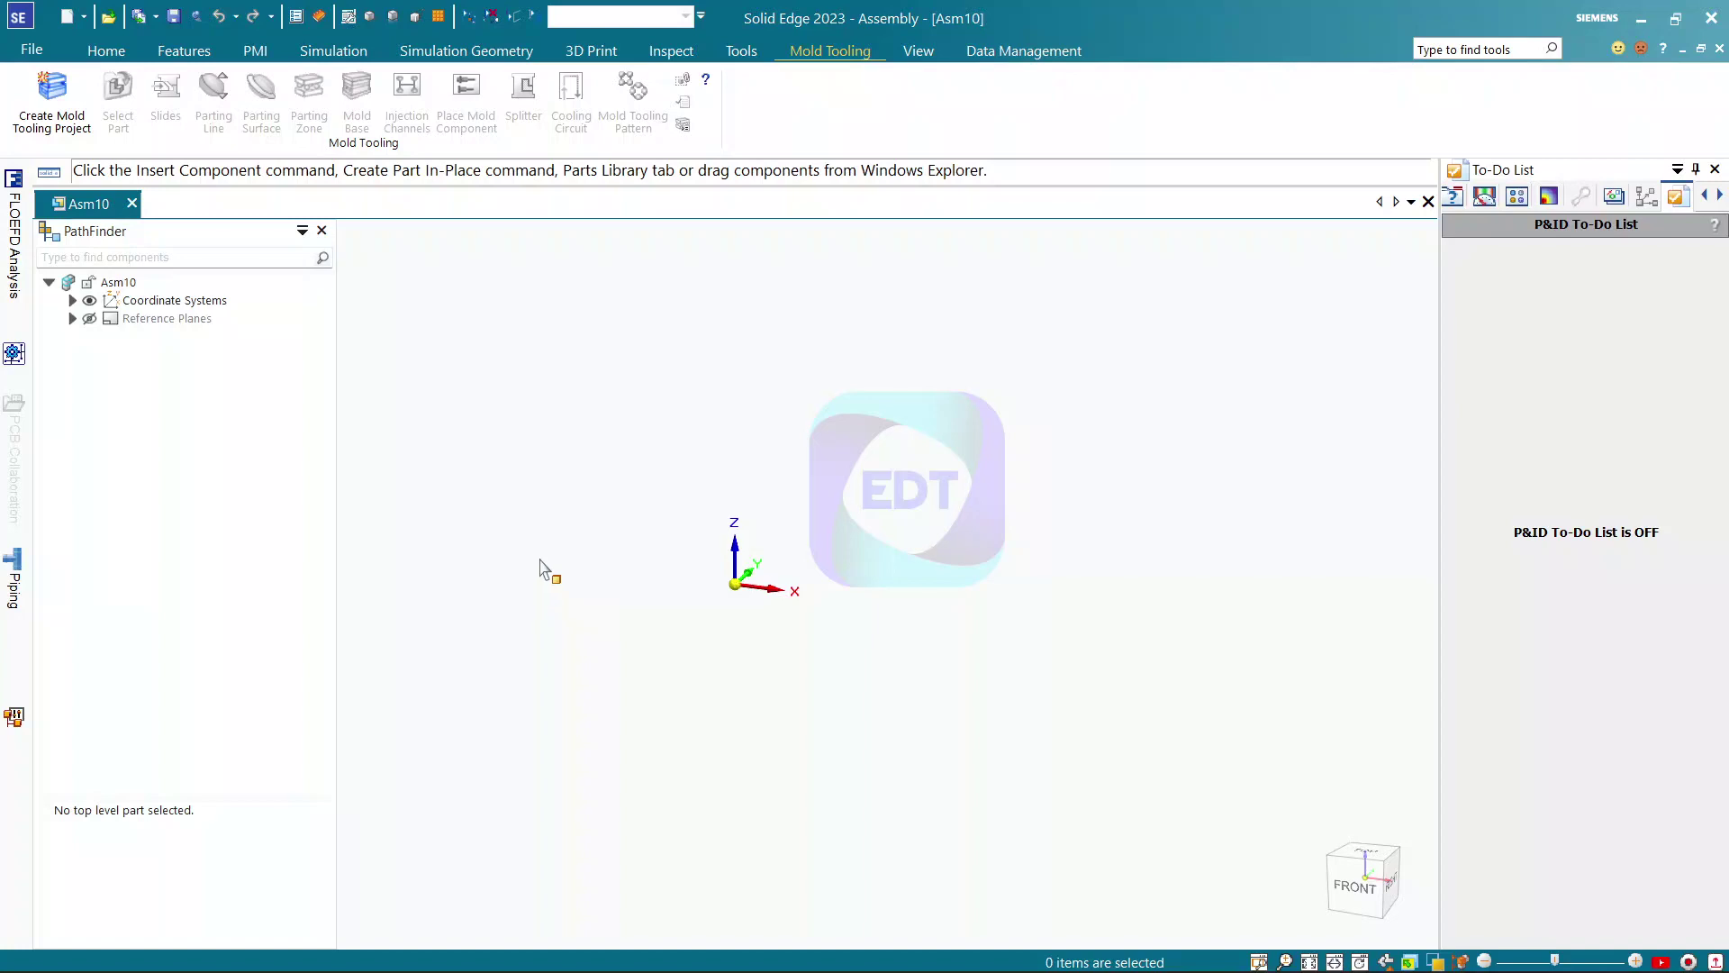
left_click(55, 108)
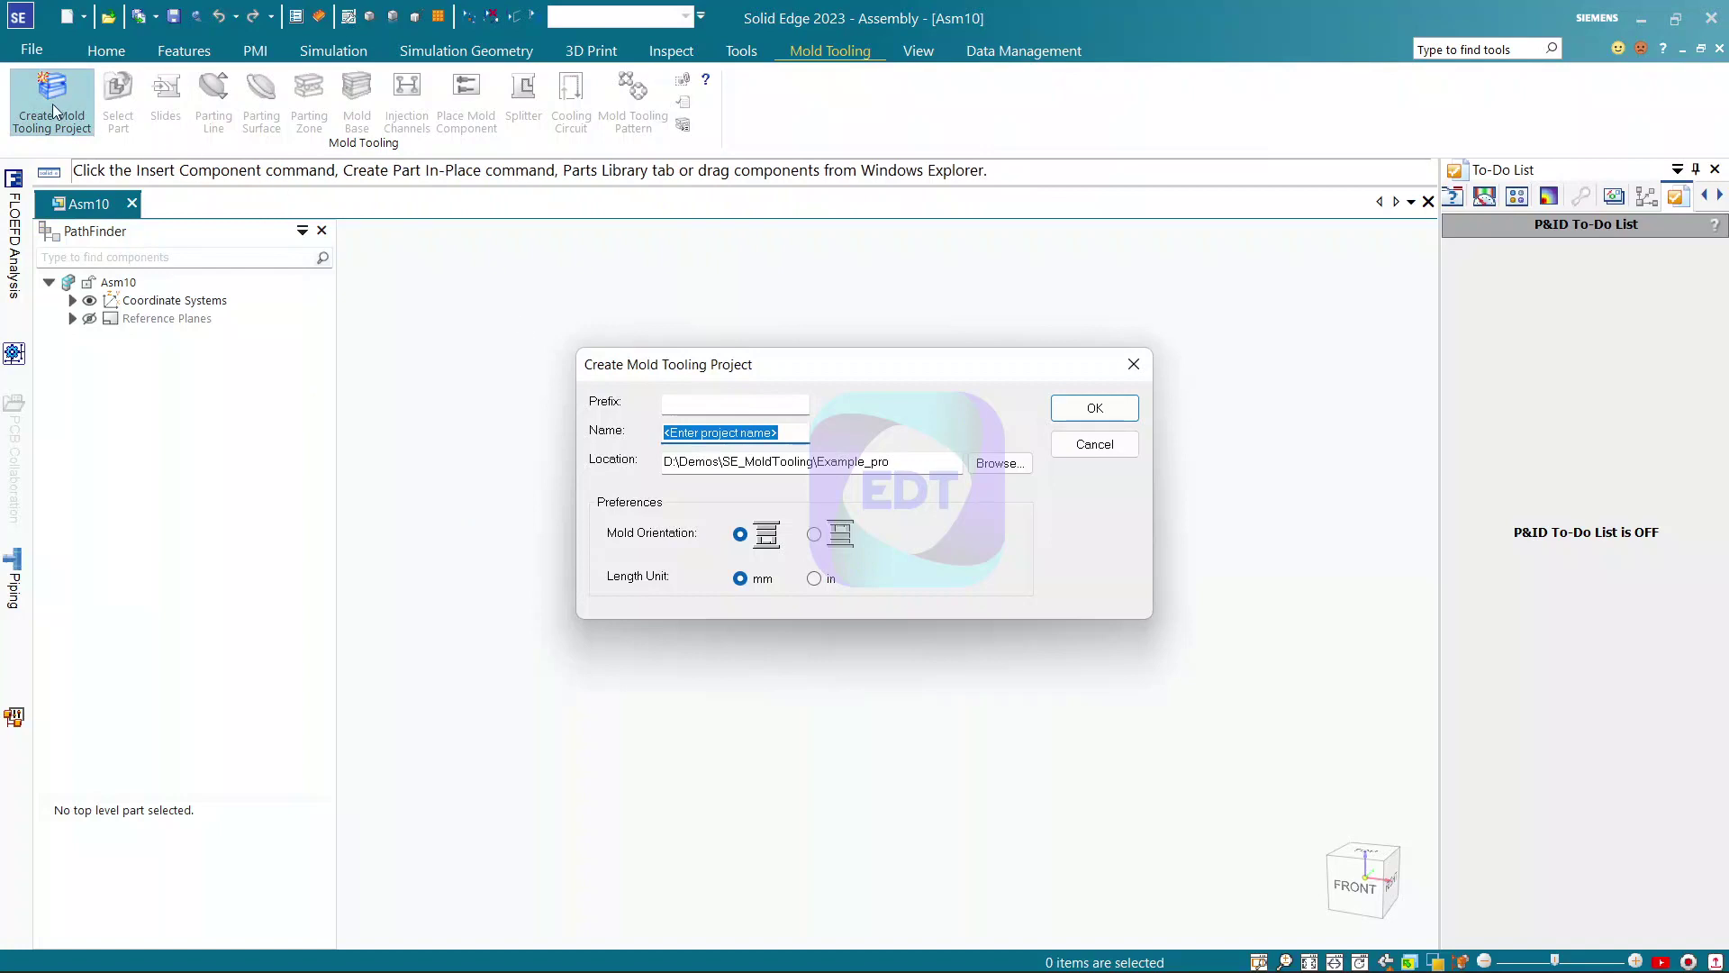
type("H")
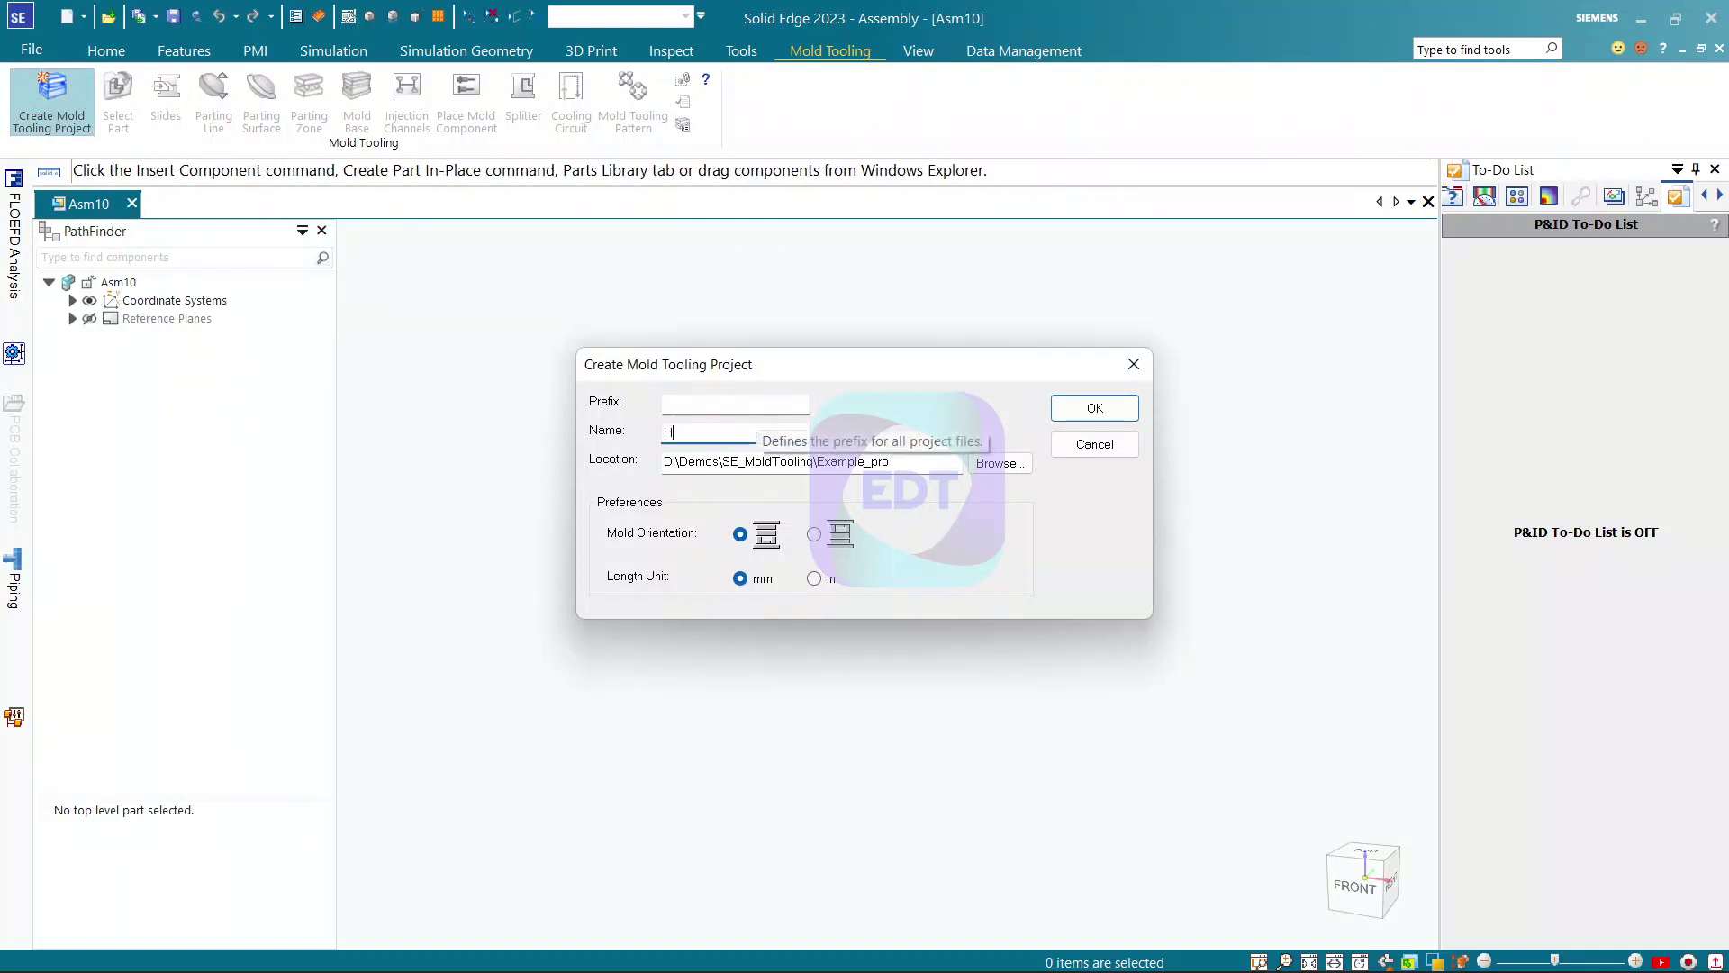
type("andle")
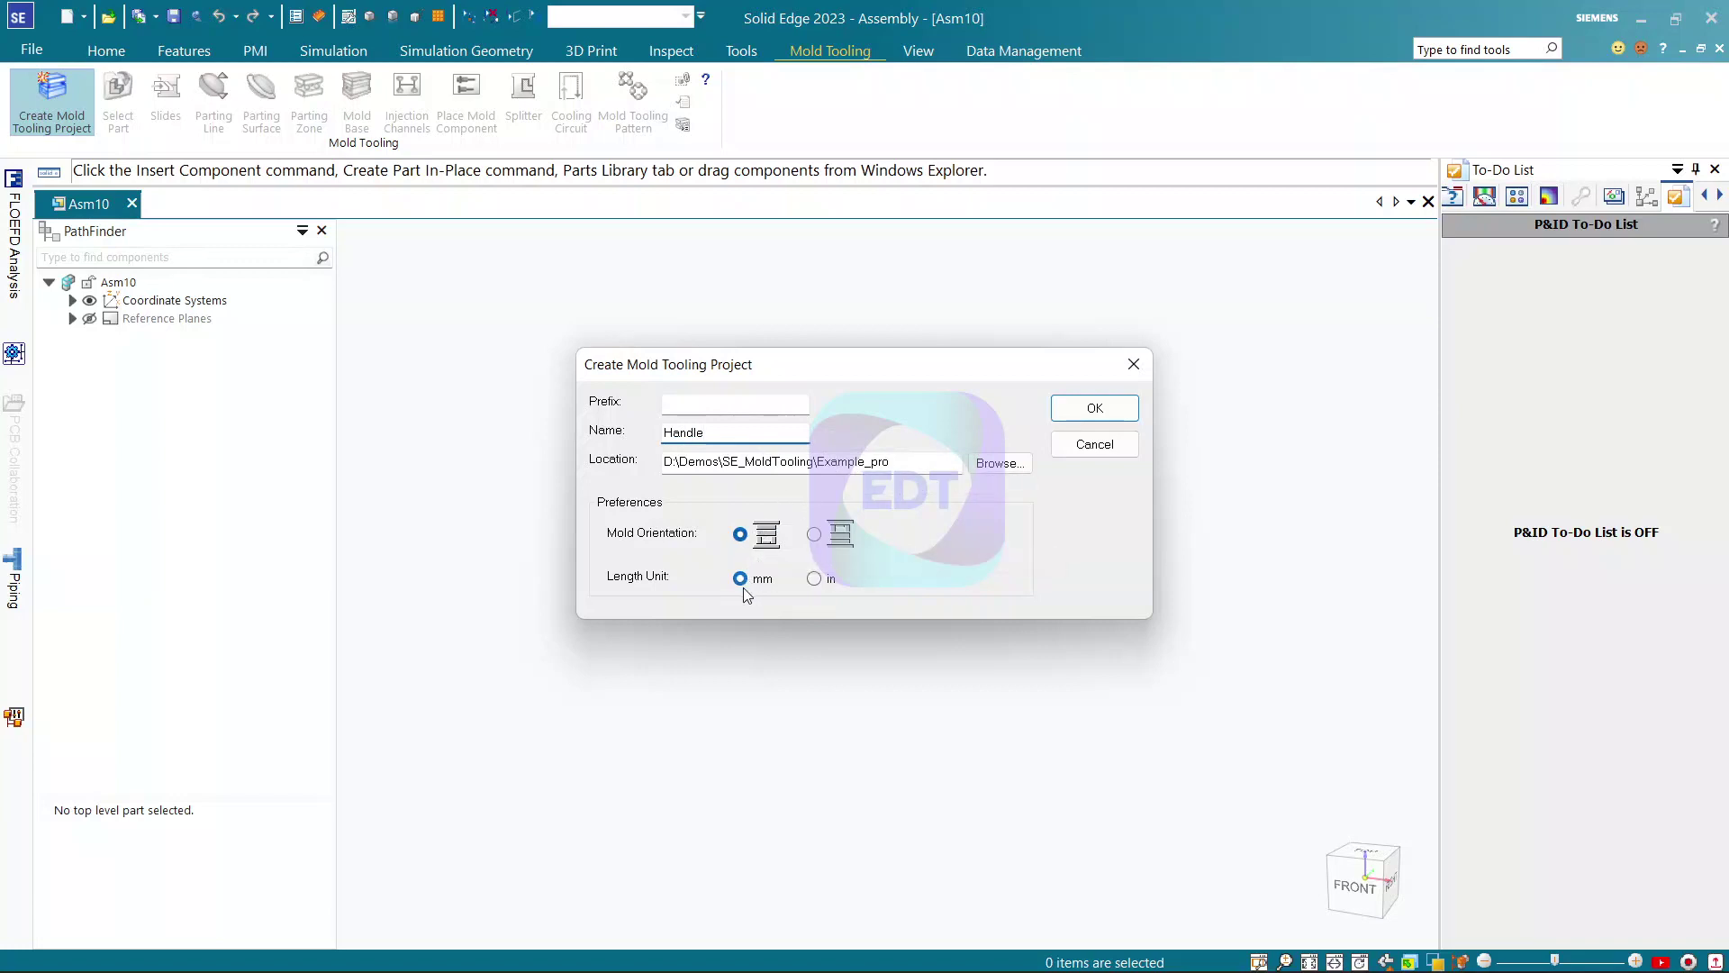
left_click(1093, 409)
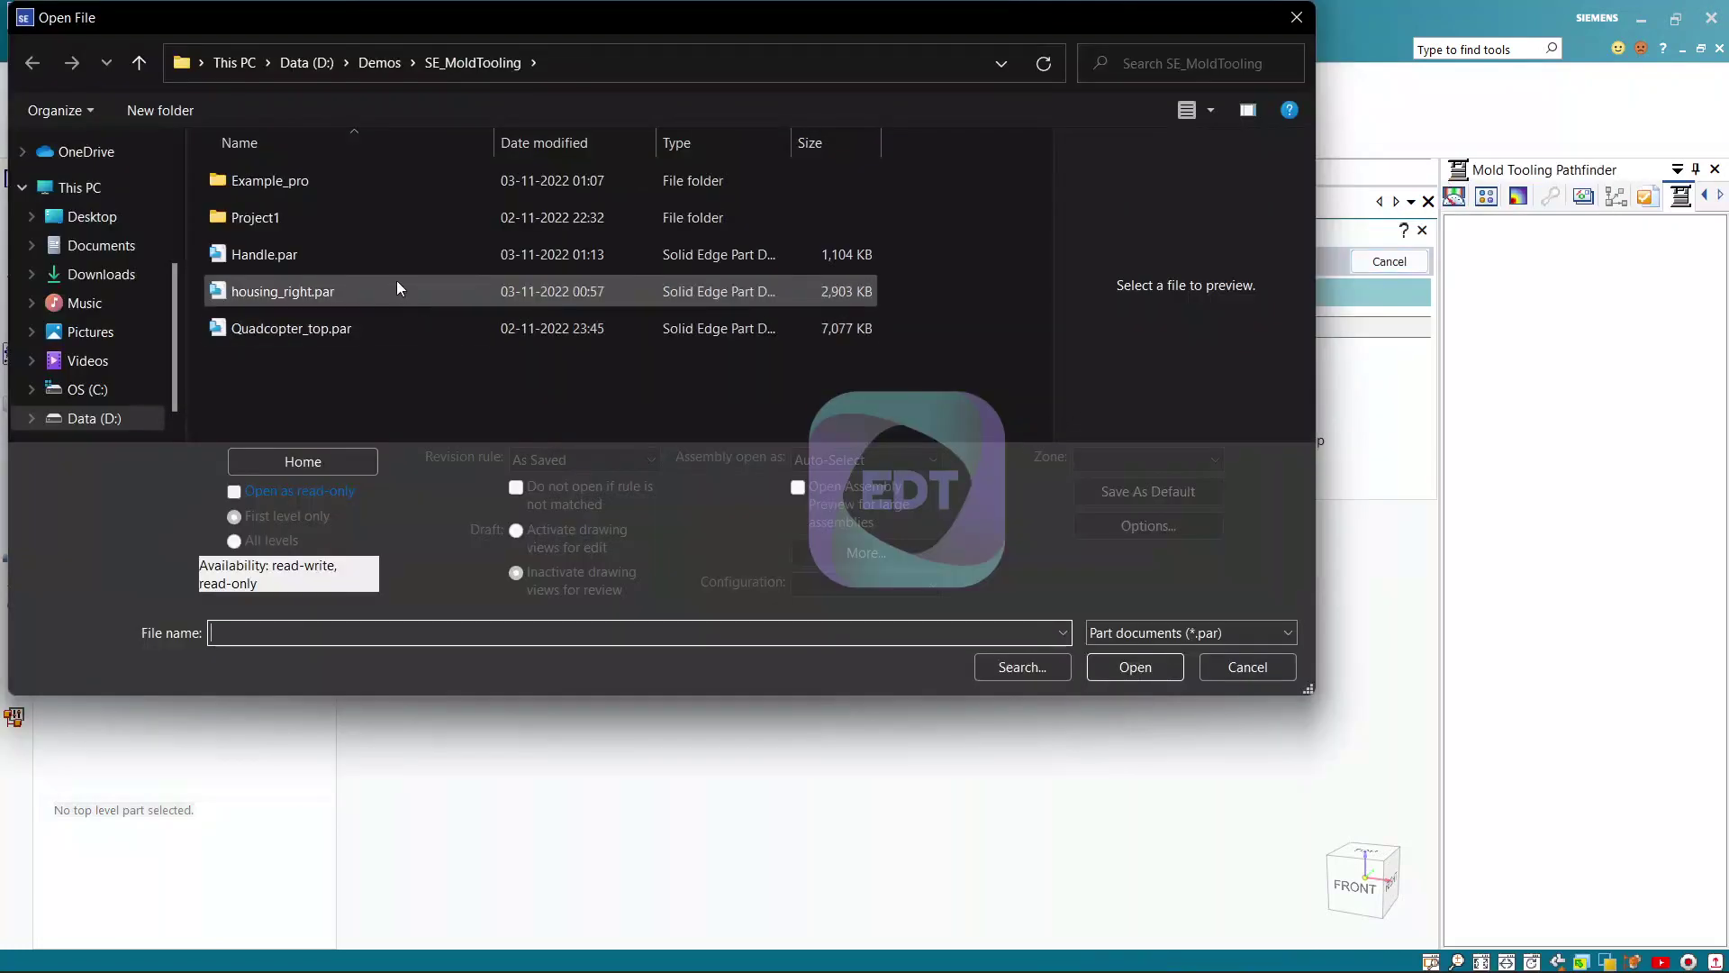
Load Handle.par as the plastic part and set its uniform shrinkage to 0.008
double_click(382, 260)
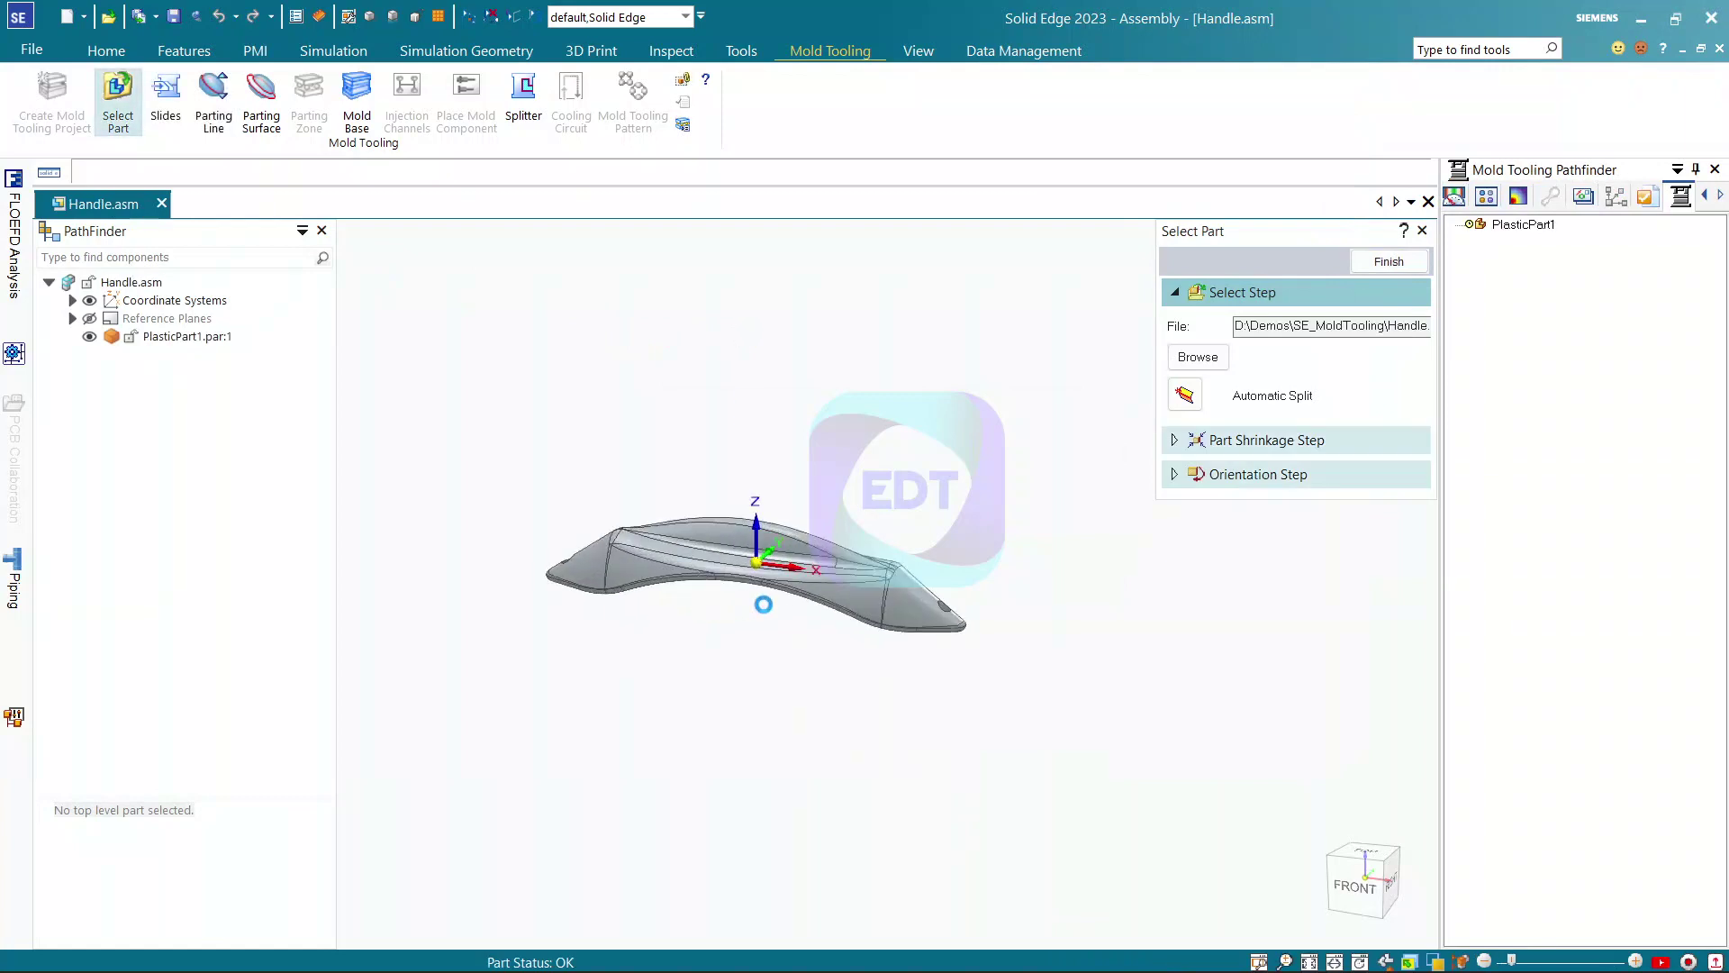
left_click(1180, 442)
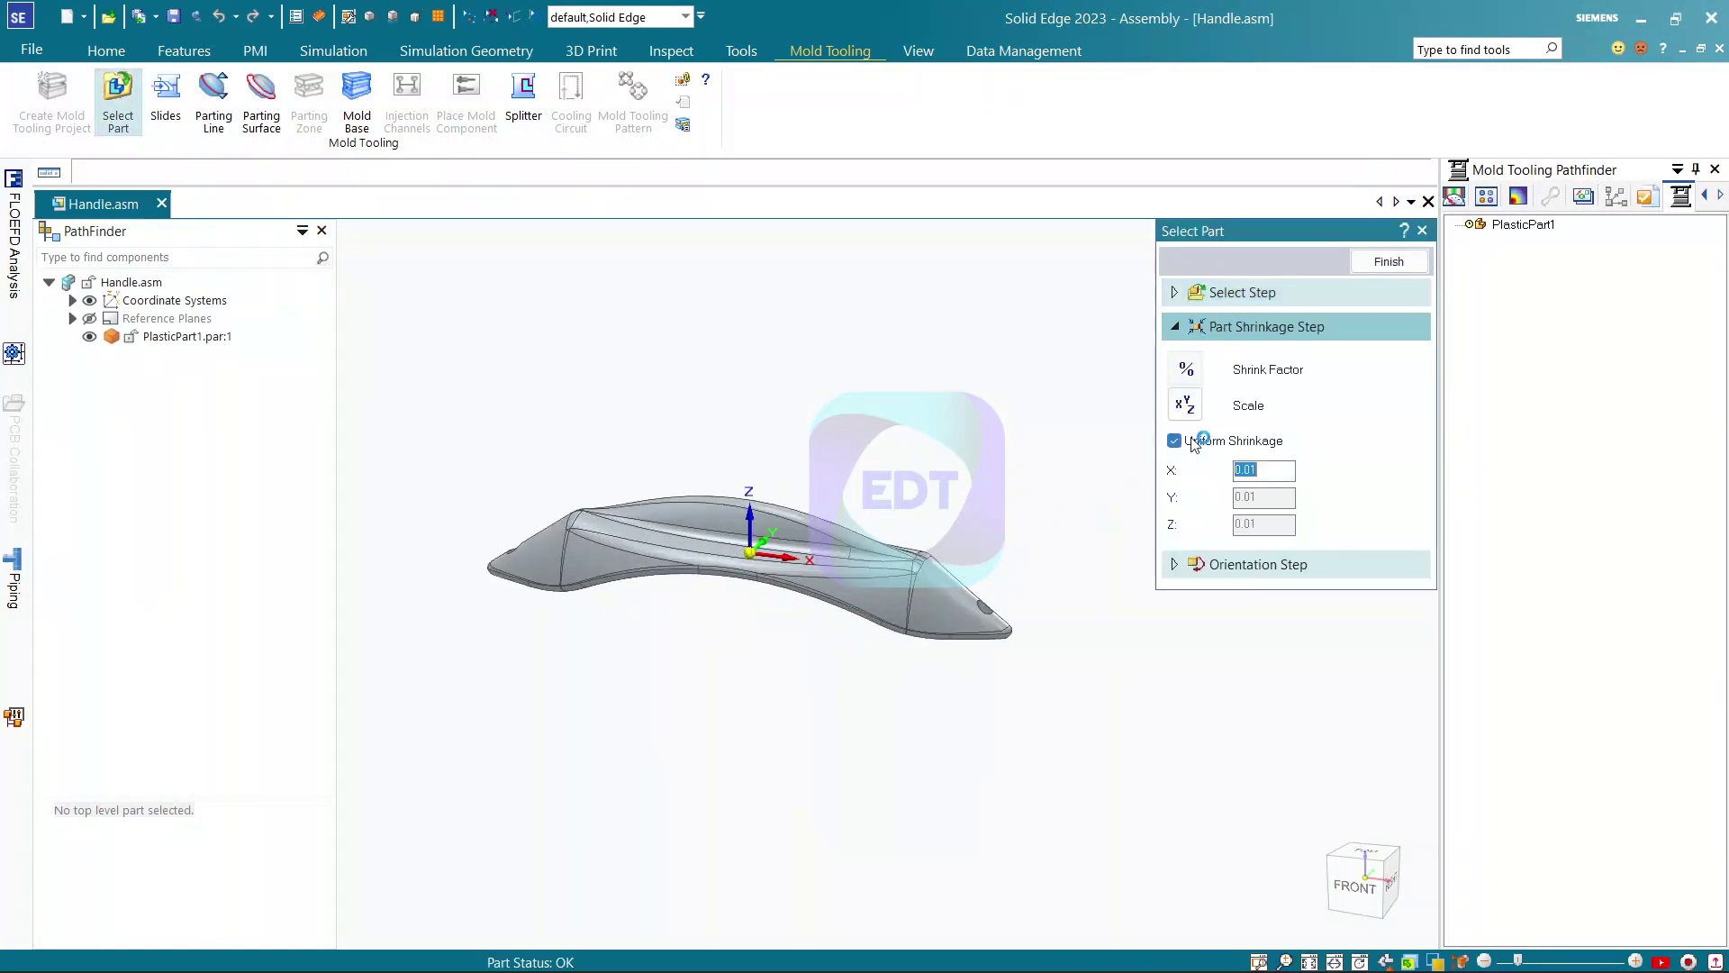
double_click(1252, 470)
type("0.008")
Accept the handle's default orientation in the Orientation Step and finish the part selection
left_click(1173, 564)
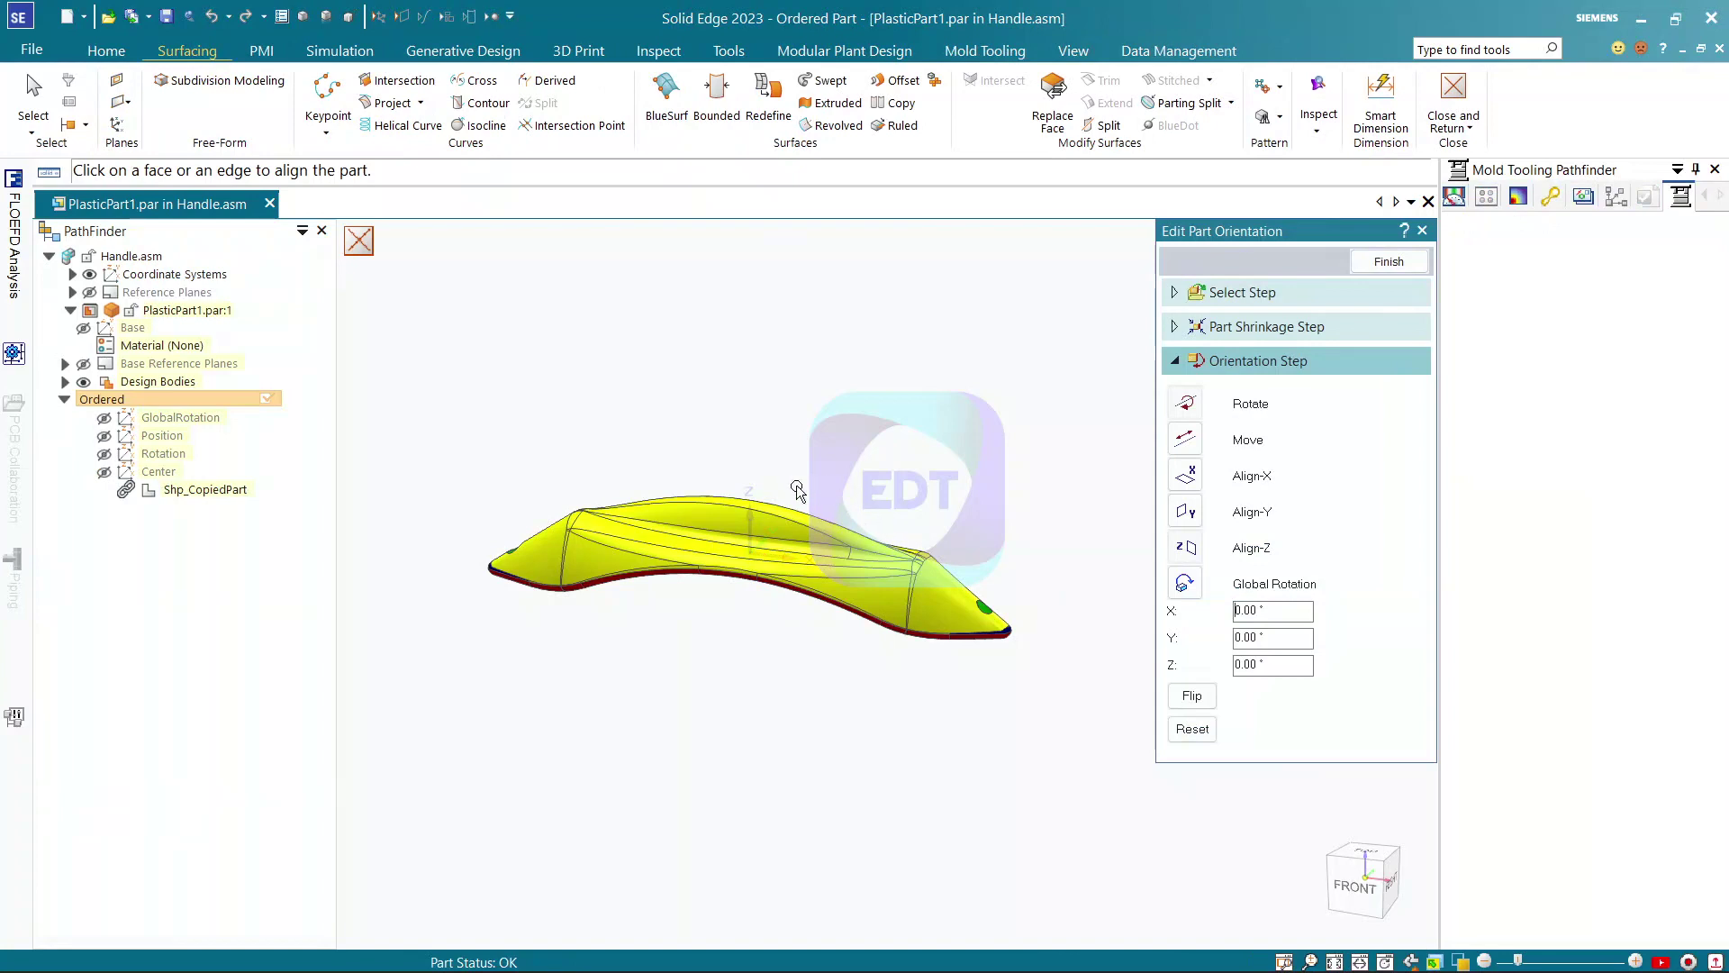
middle_click_drag(777, 501, 824, 505)
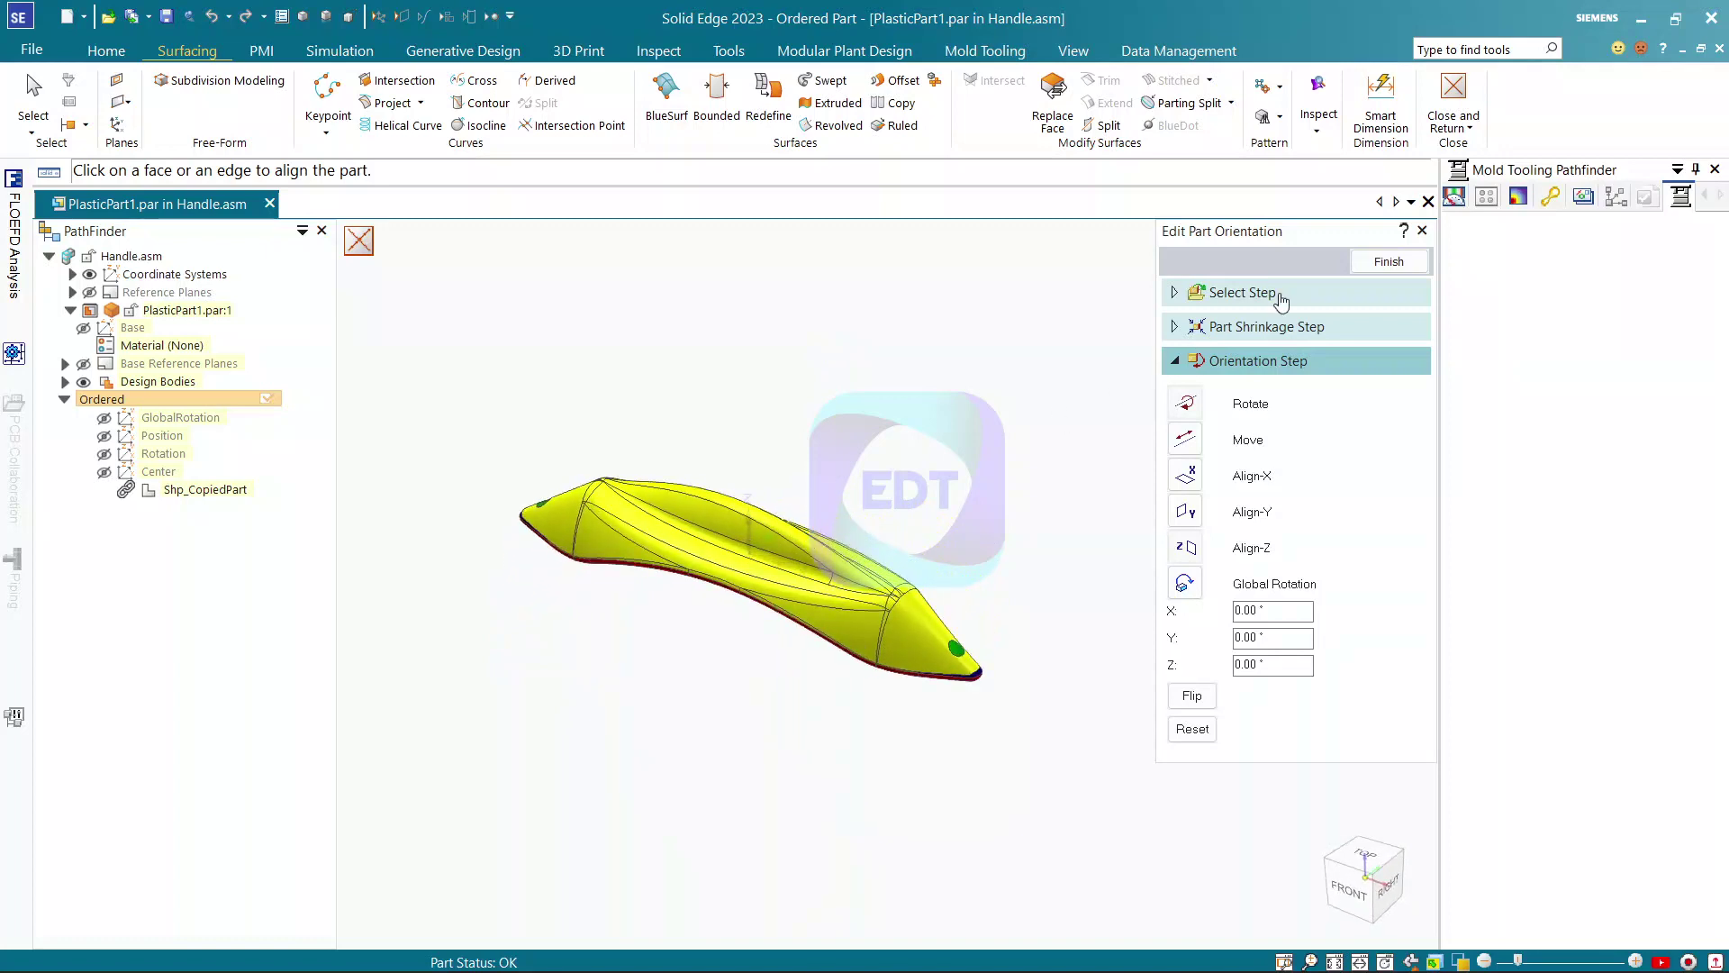
left_click(1369, 262)
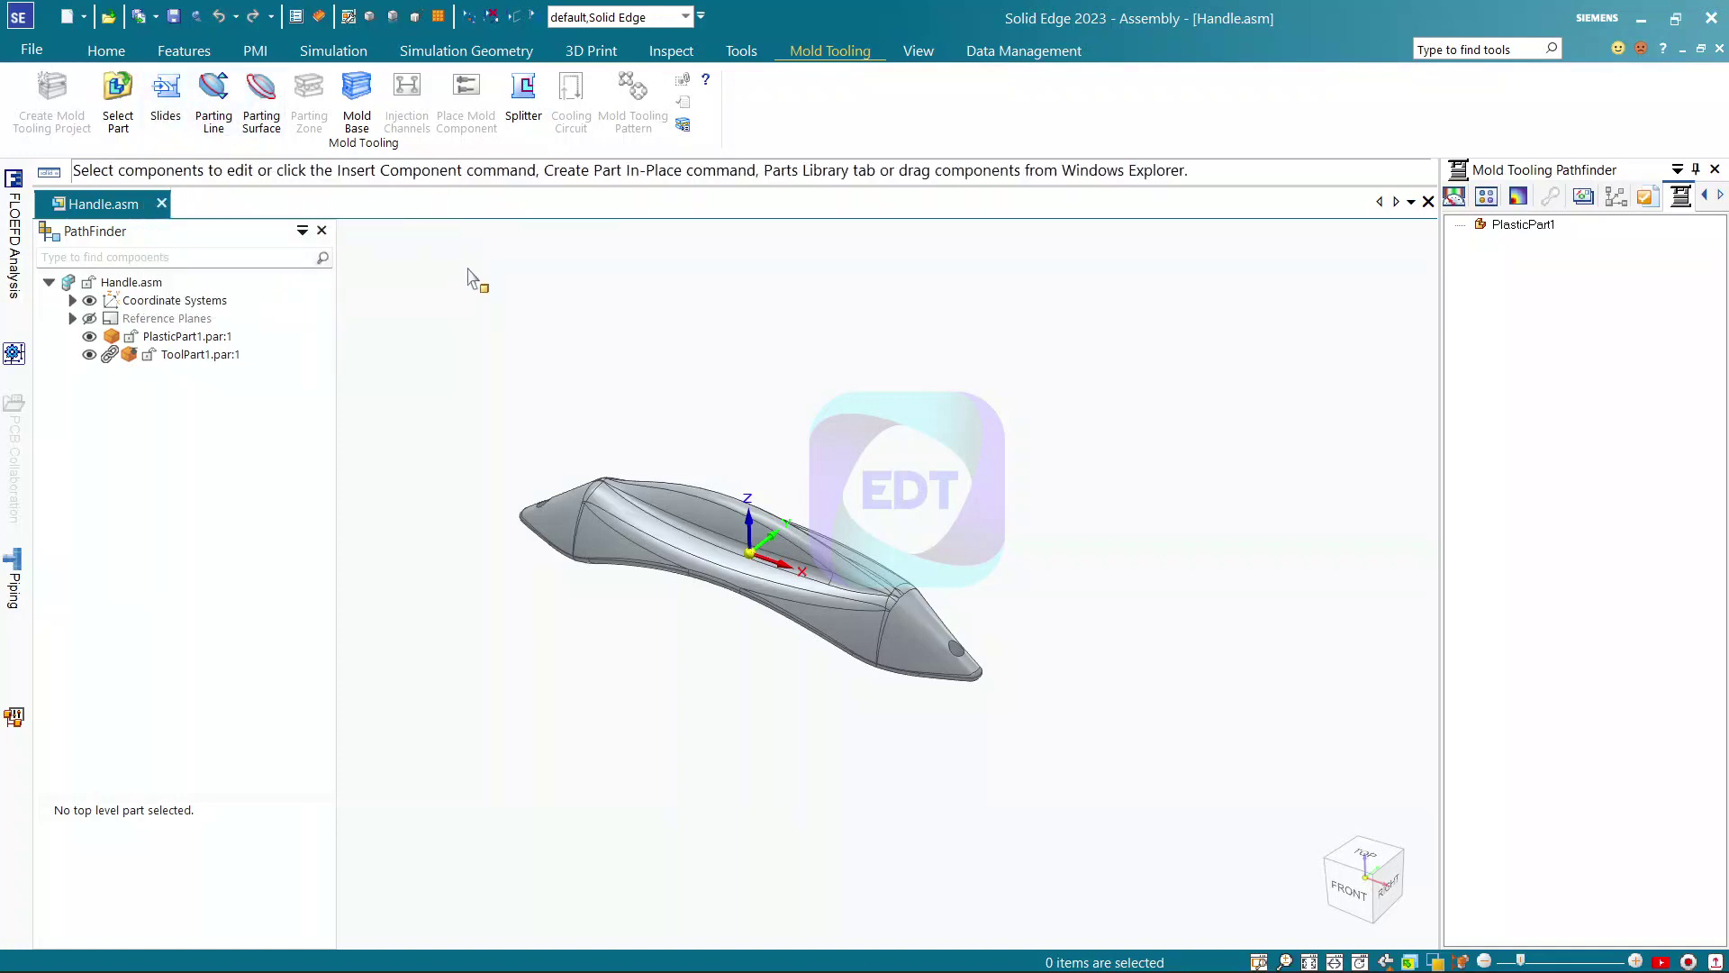
Generate a parting line for the handle plastic part and finish it
left_click(214, 100)
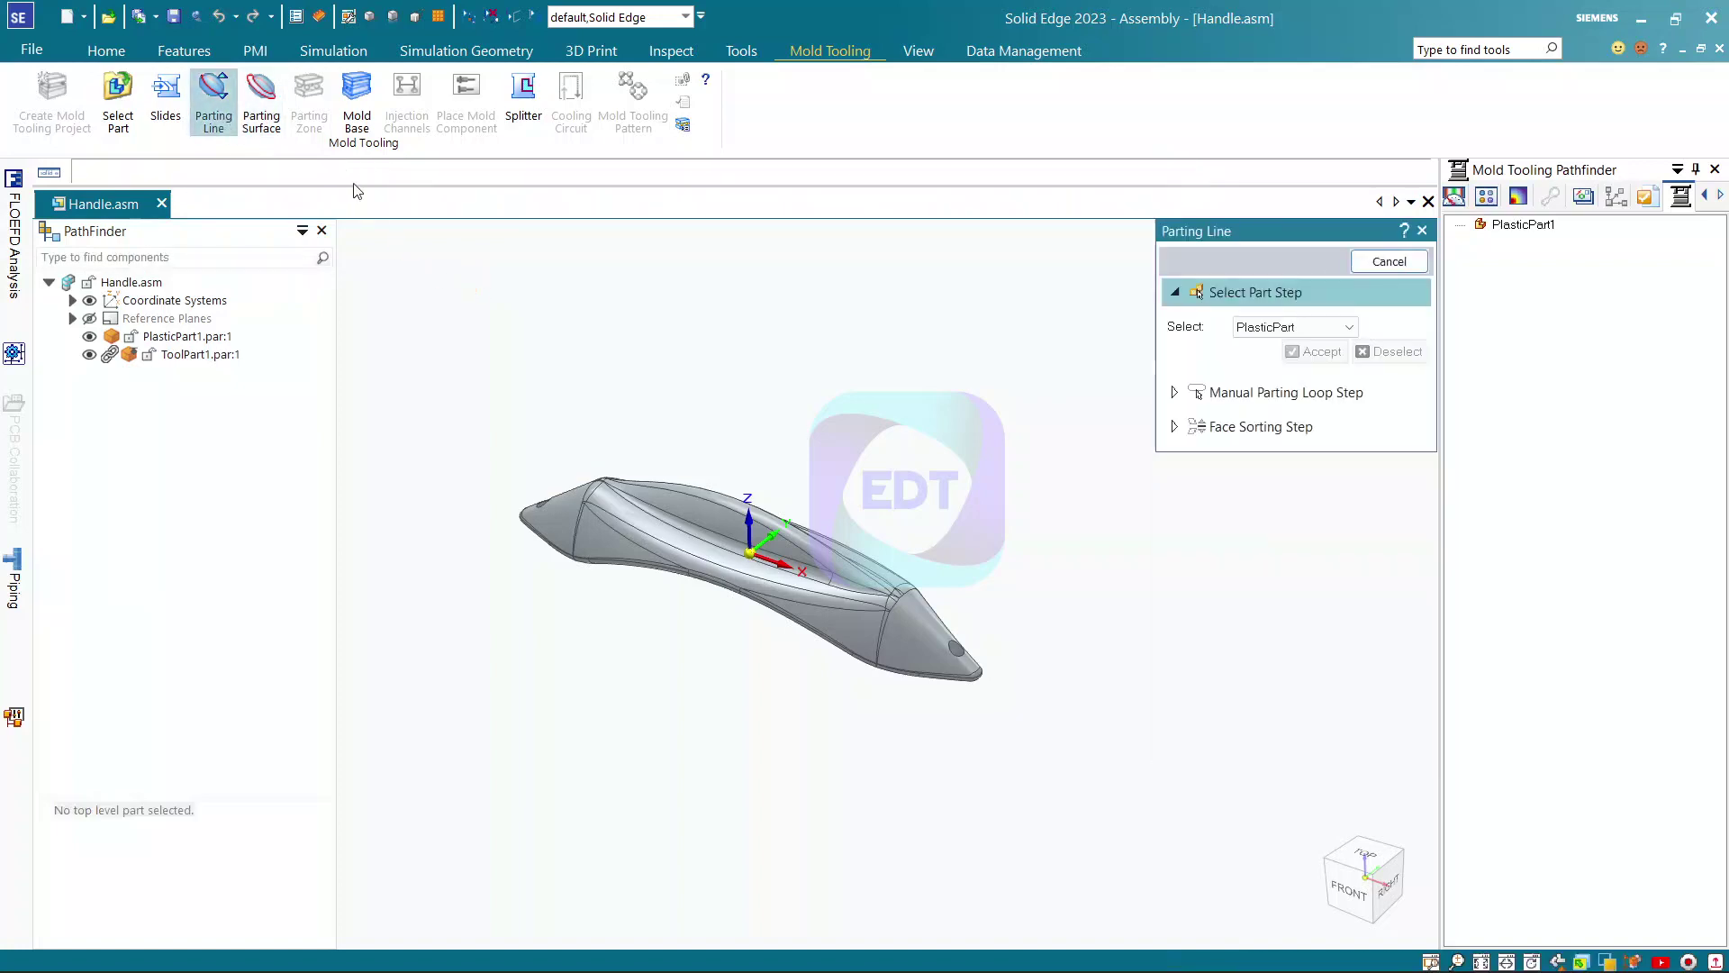
left_click(721, 472)
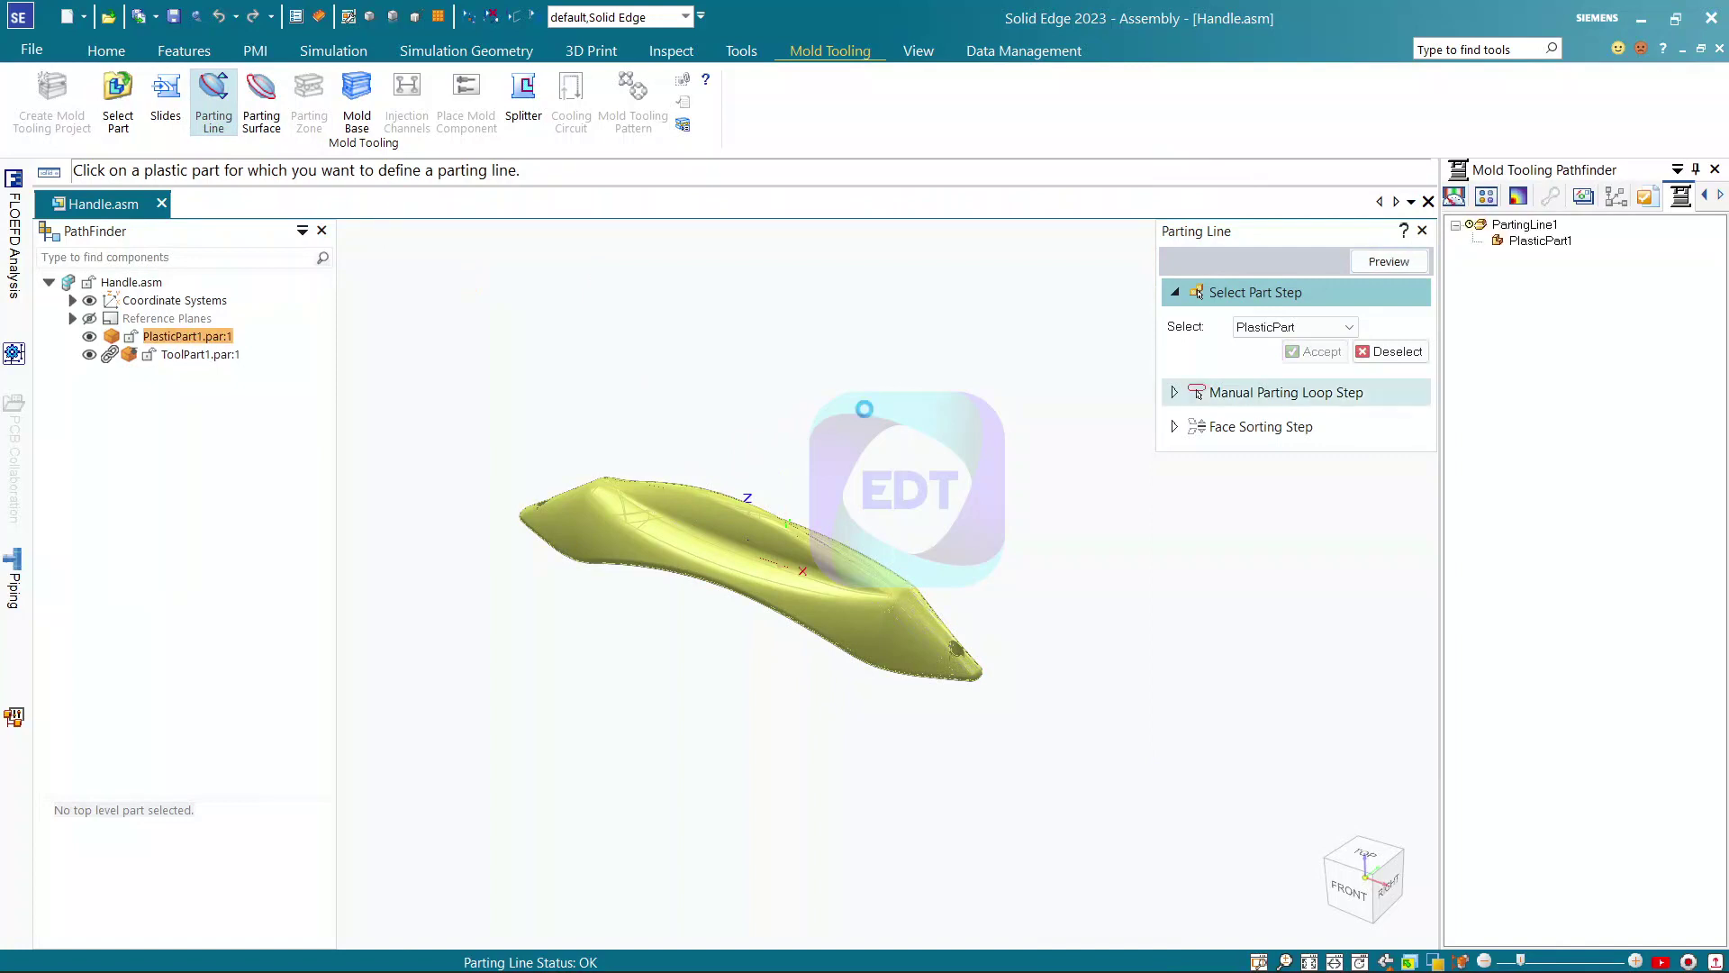
left_click(1378, 263)
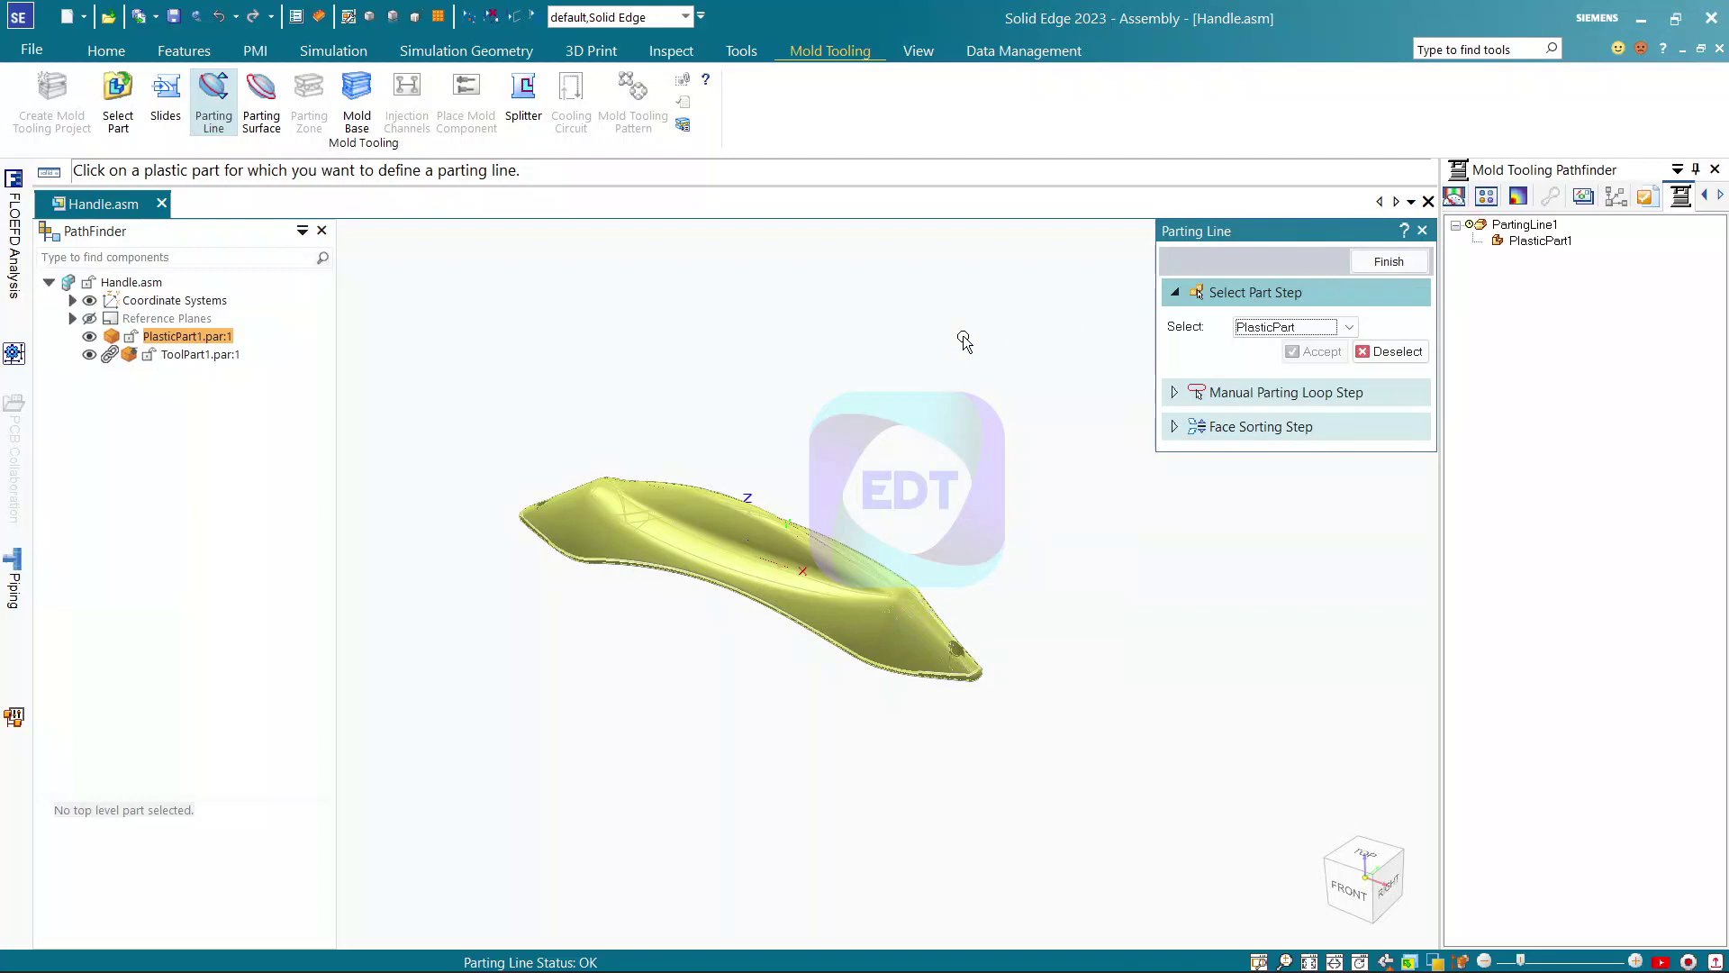
left_click(1380, 264)
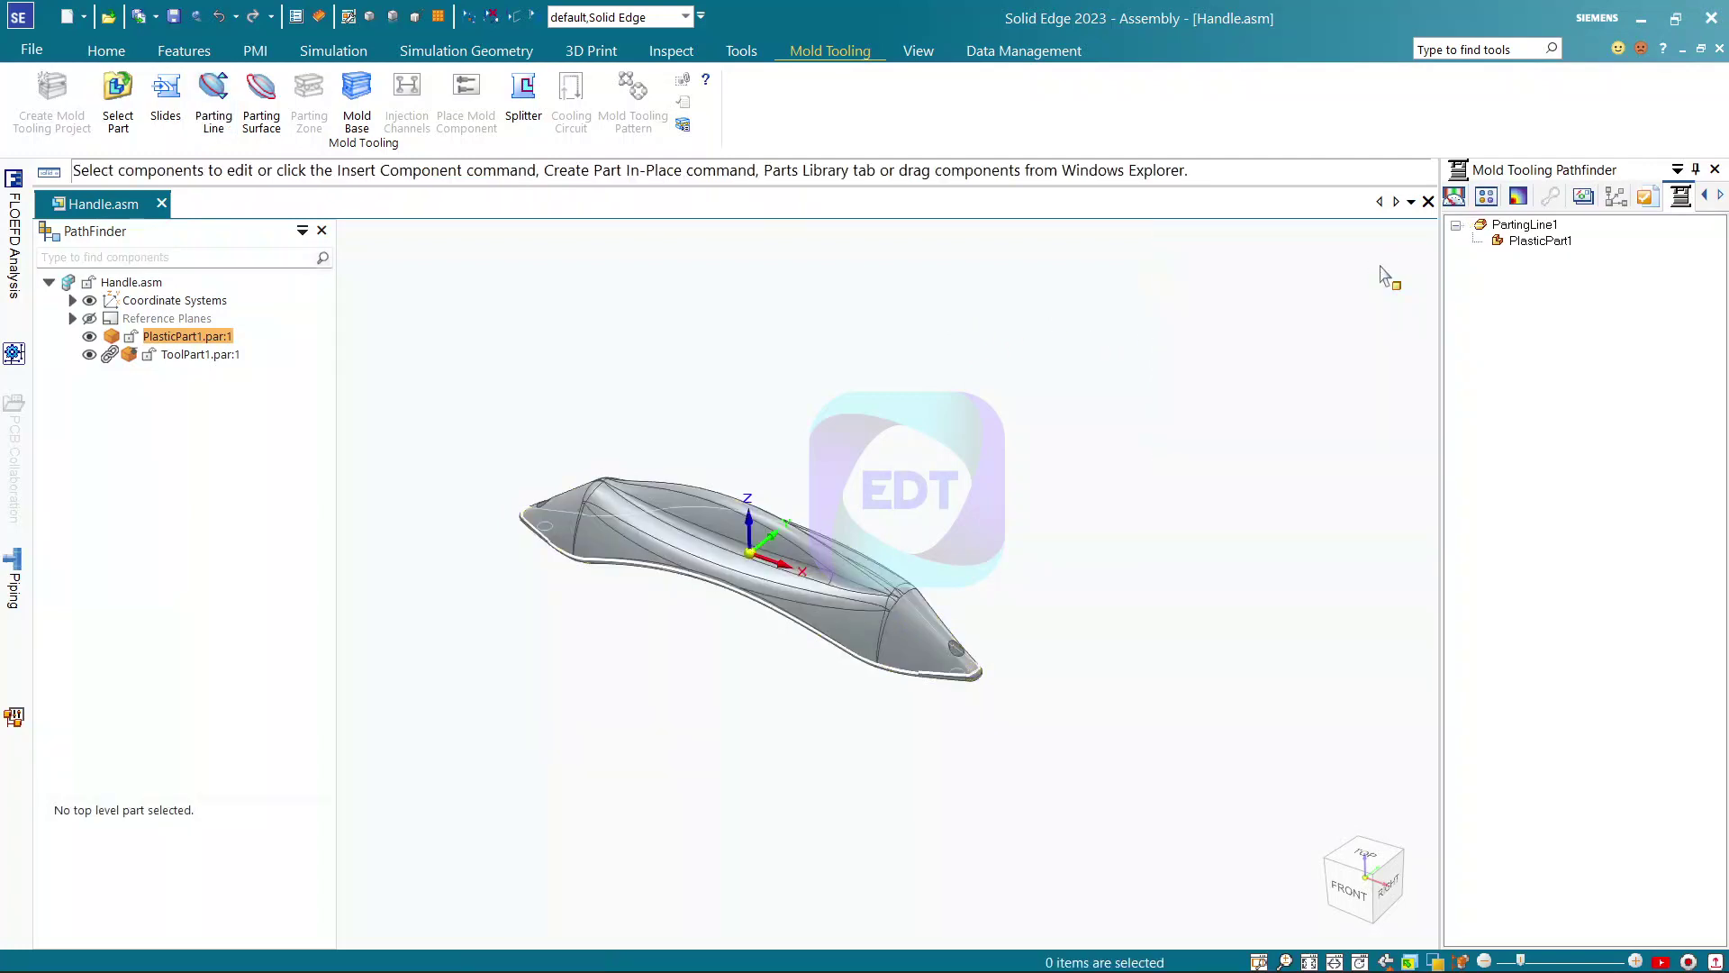
Create a parting surface from the handle's parting line and finish it
scroll(699, 630, "up", 2)
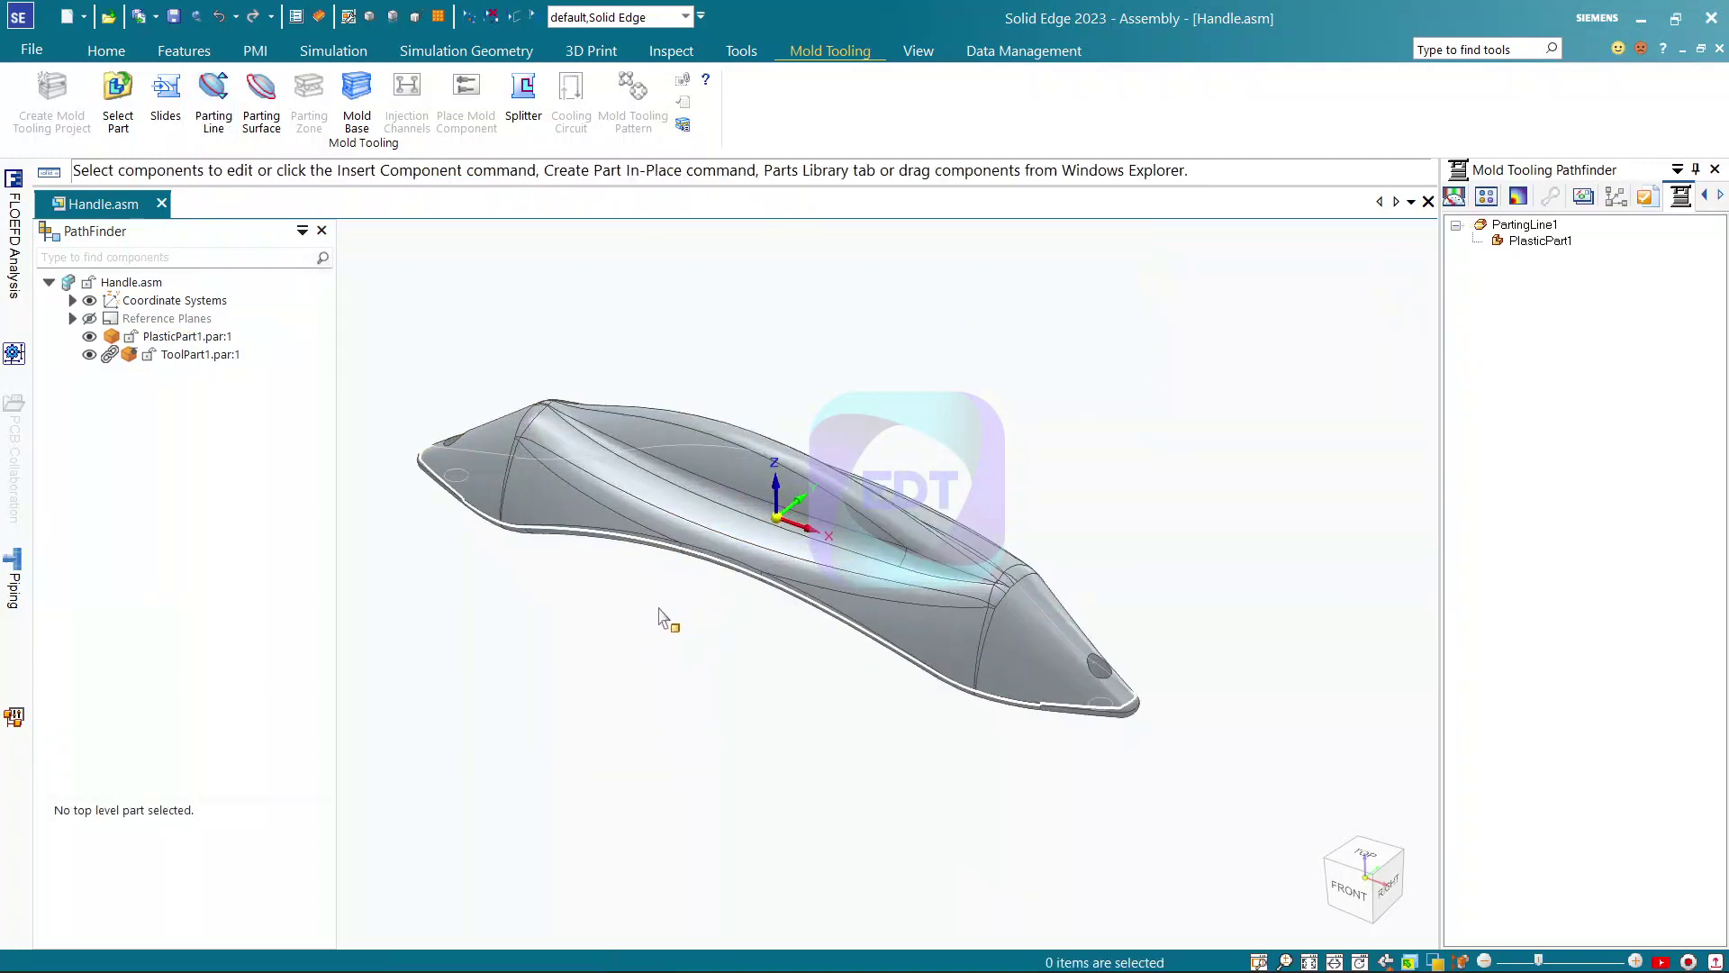
middle_click_drag(663, 618, 722, 603)
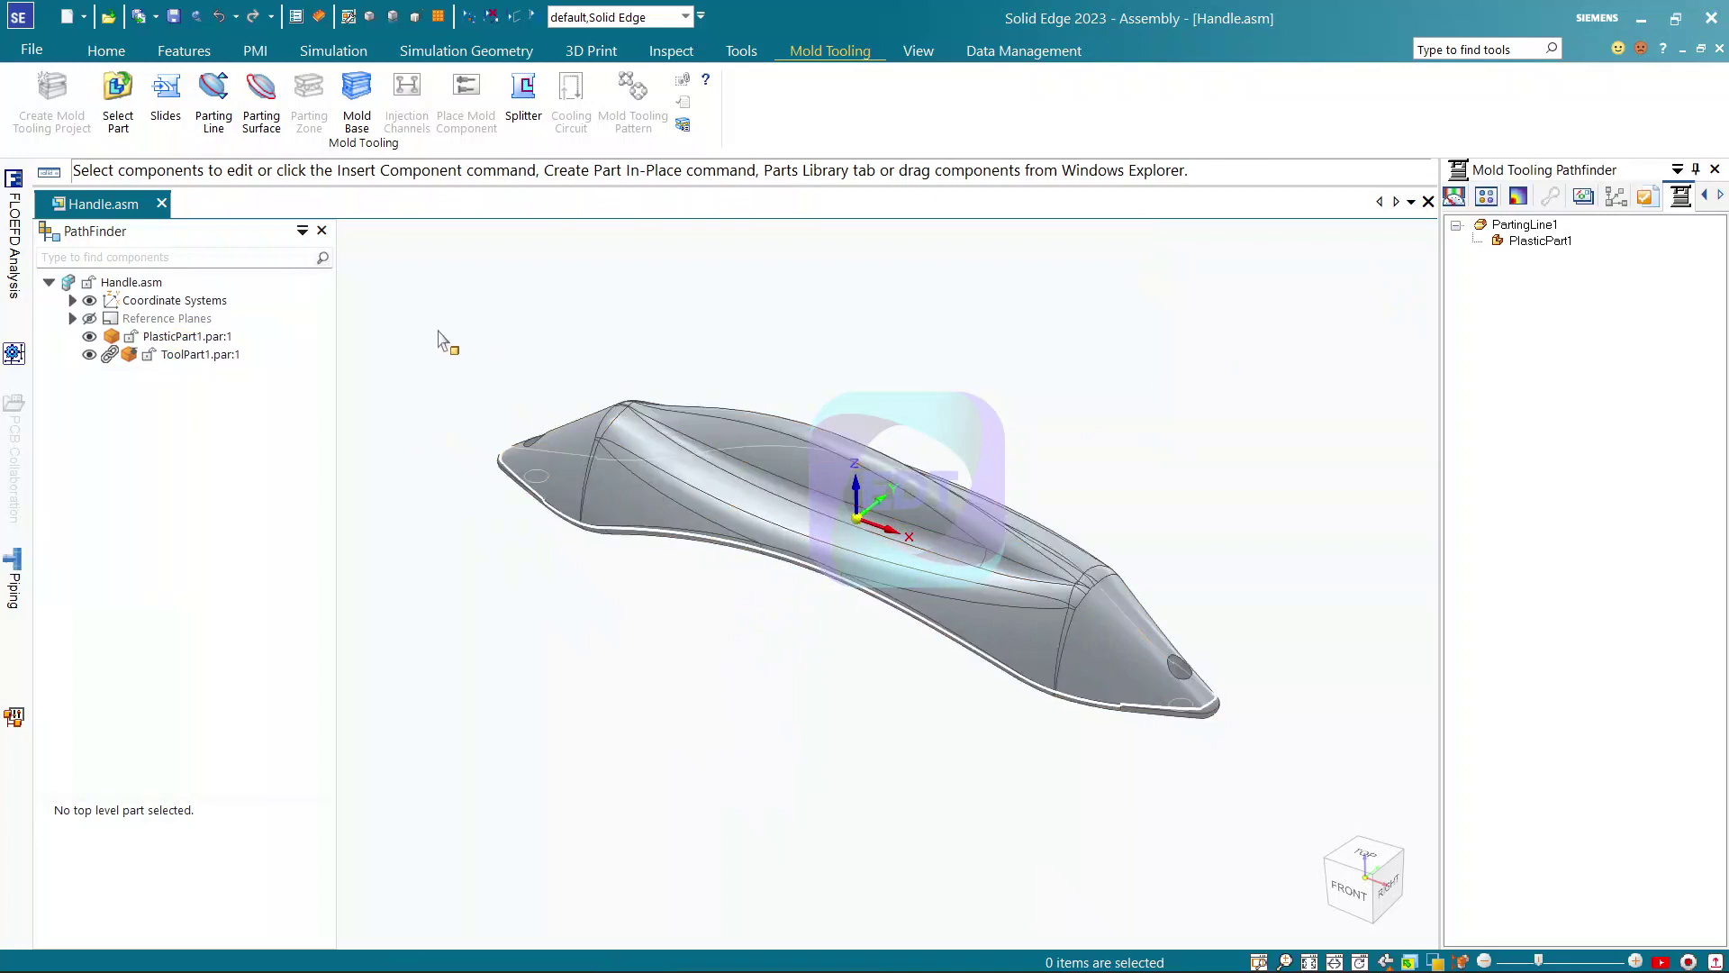
left_click(257, 104)
left_click(658, 441)
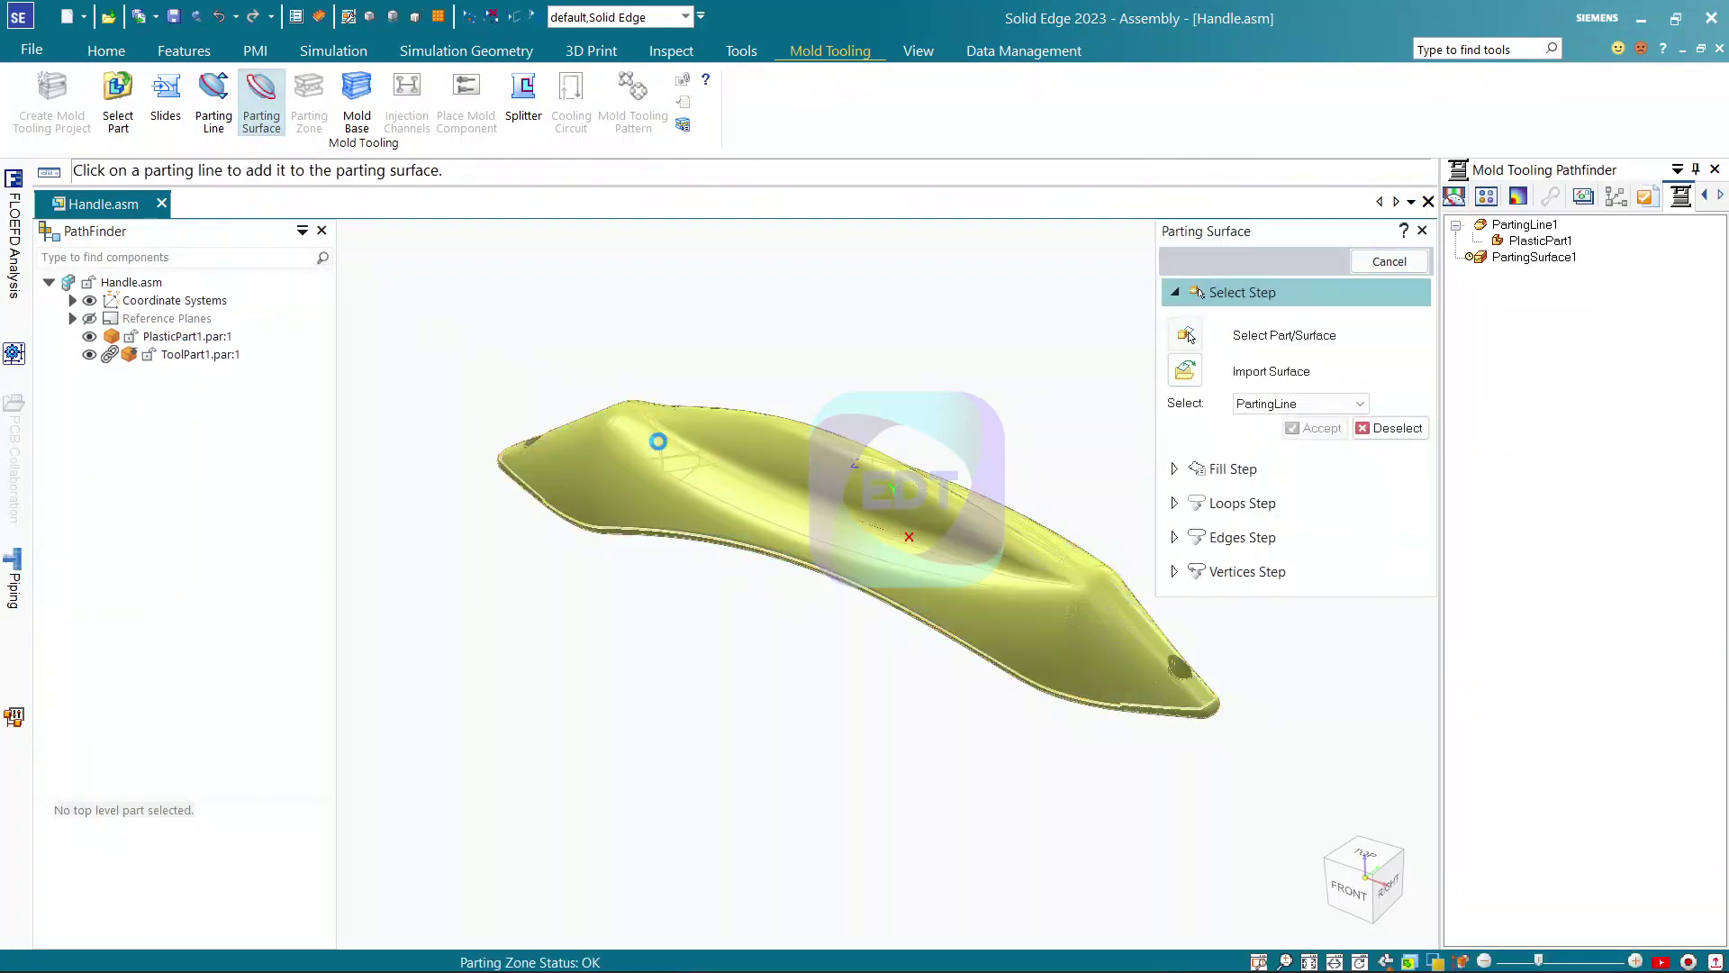
left_click(1313, 429)
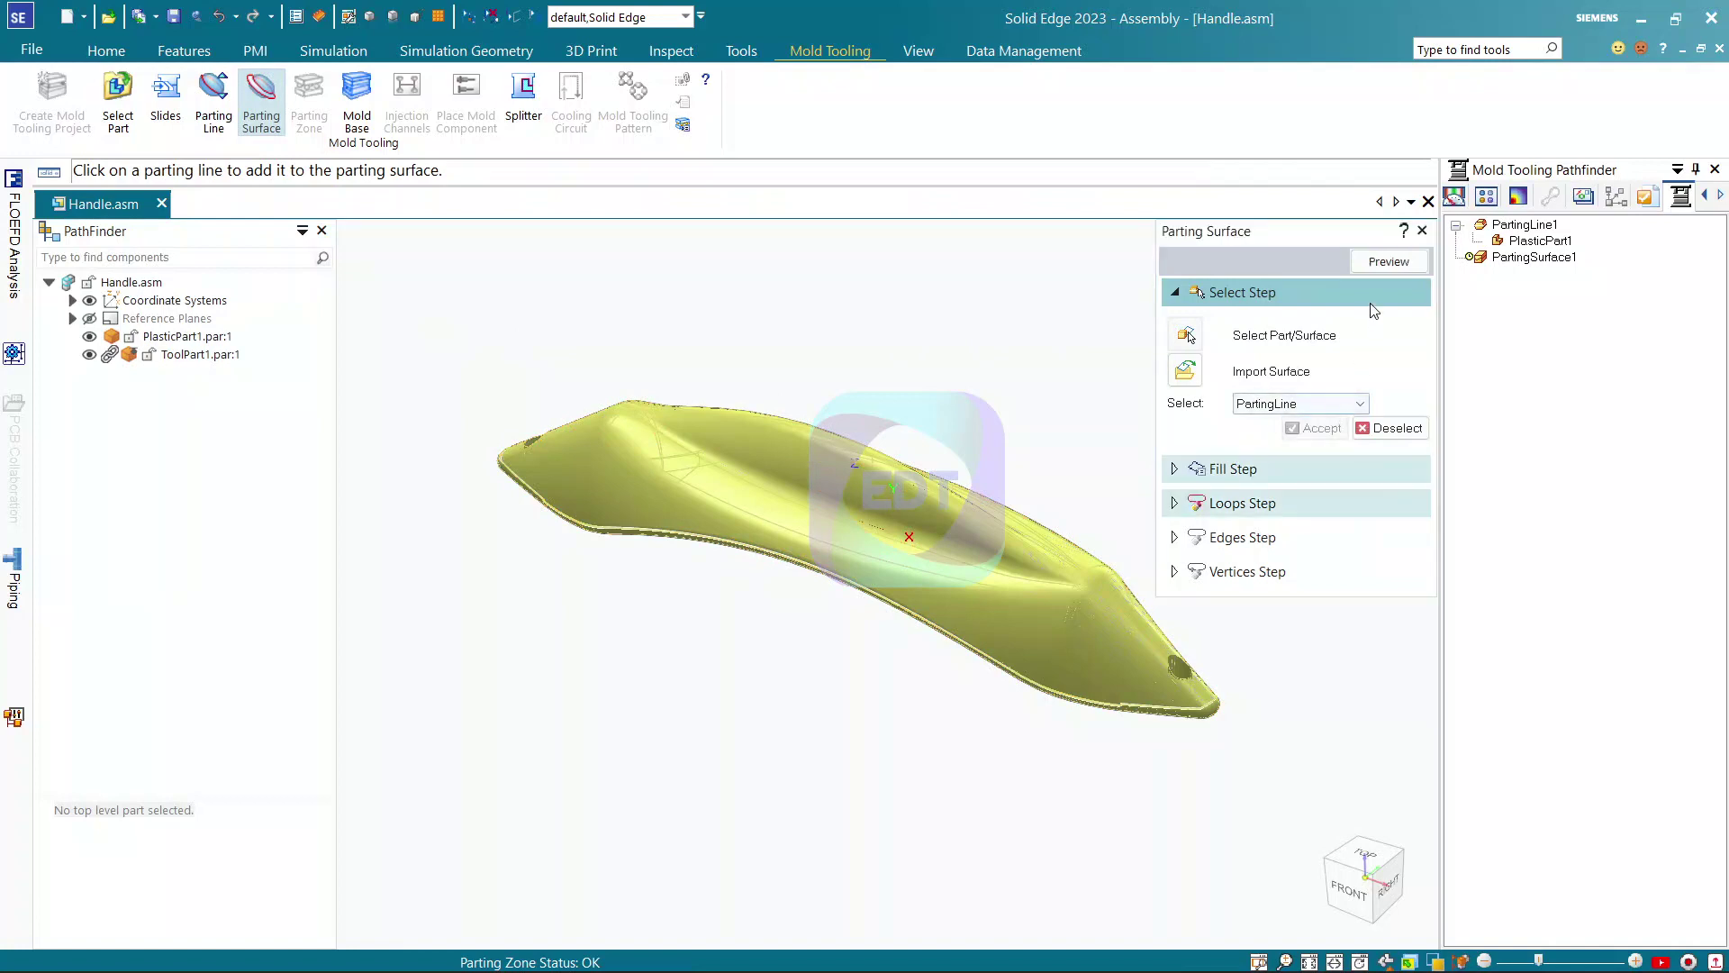
left_click(1385, 263)
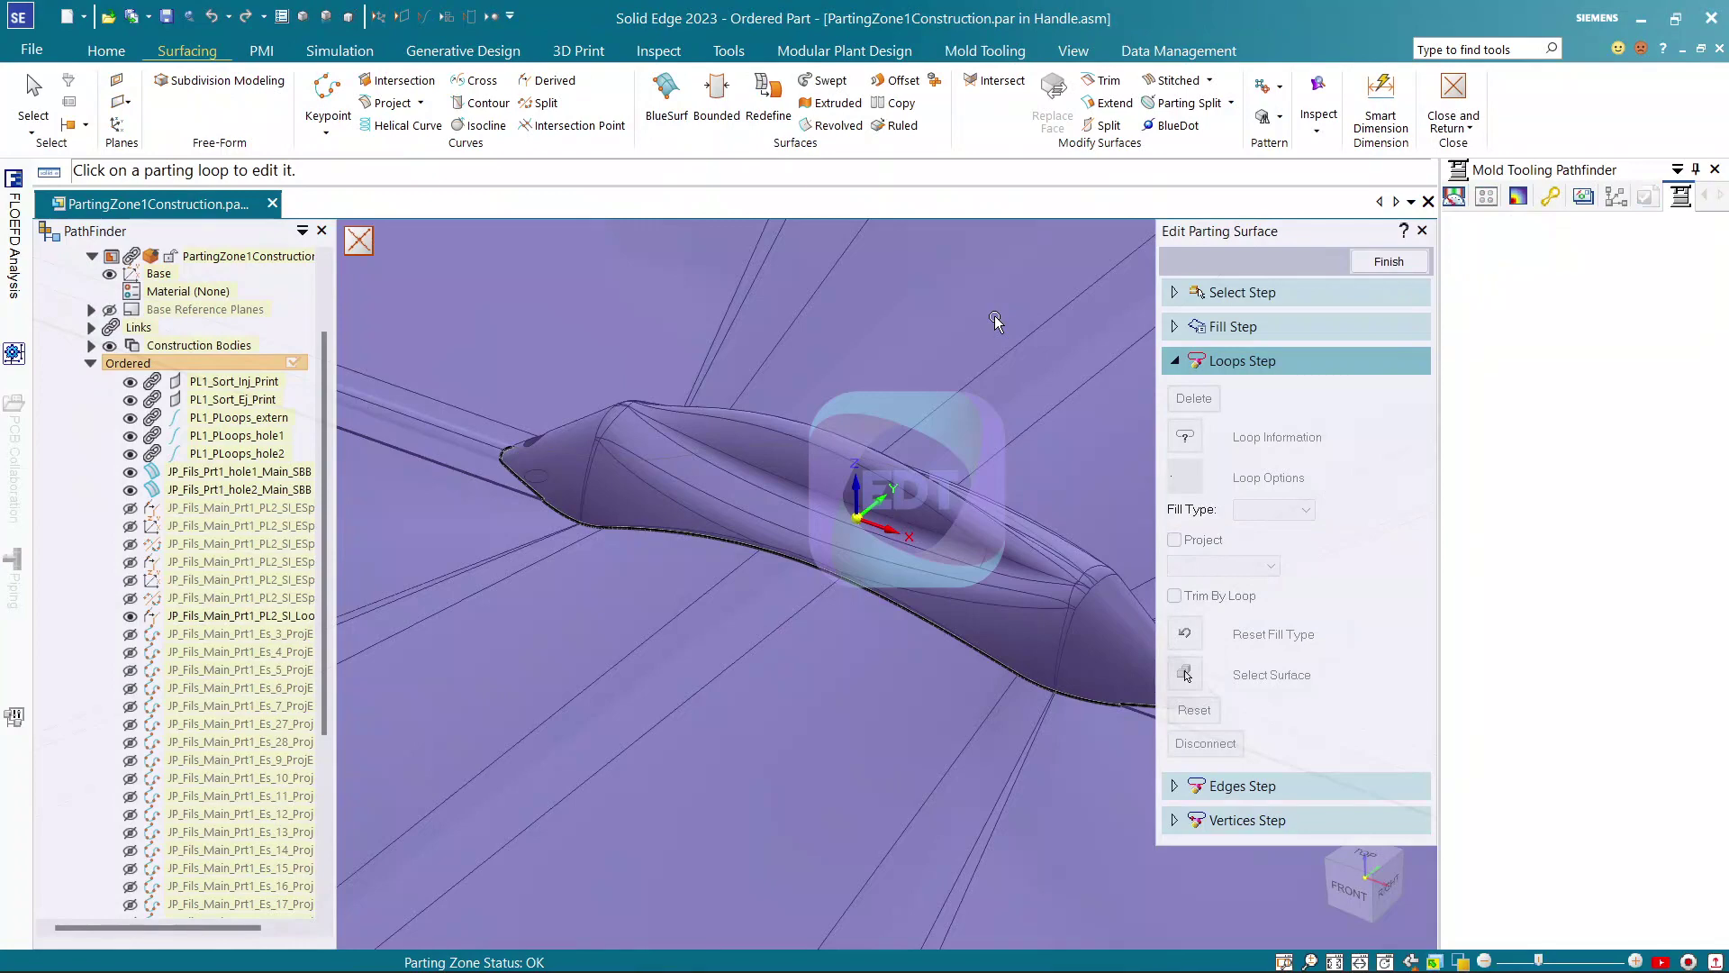
scroll(659, 608, "down", 2)
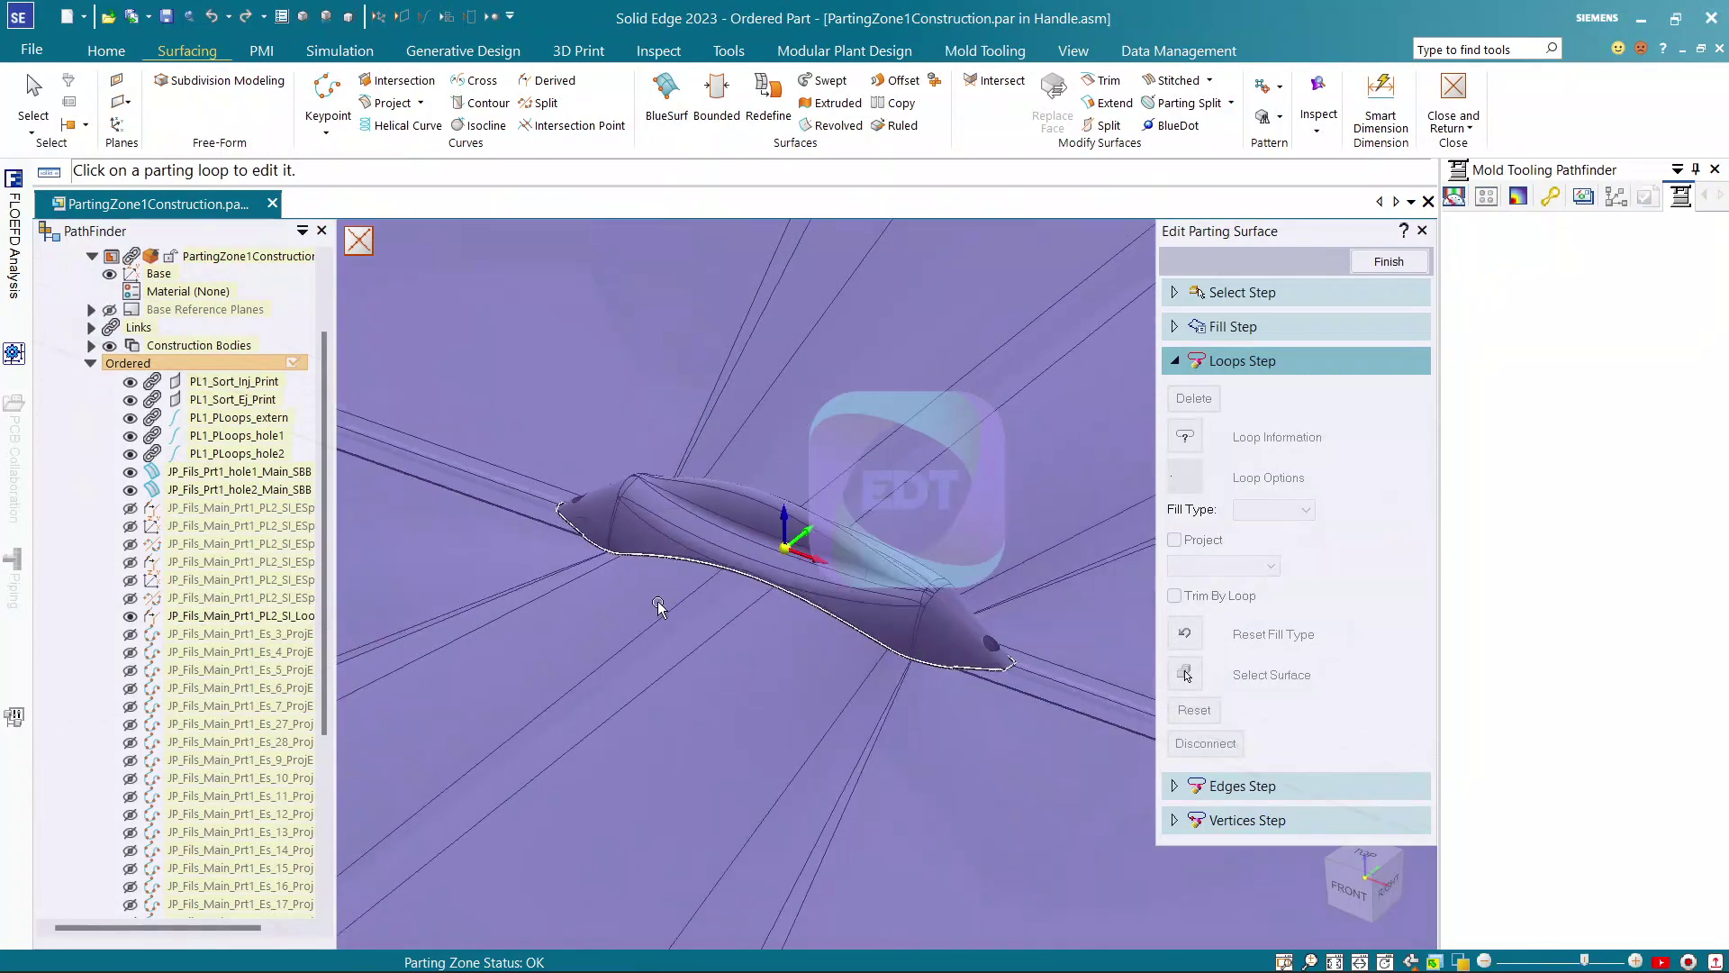
scroll(659, 608, "down", 2)
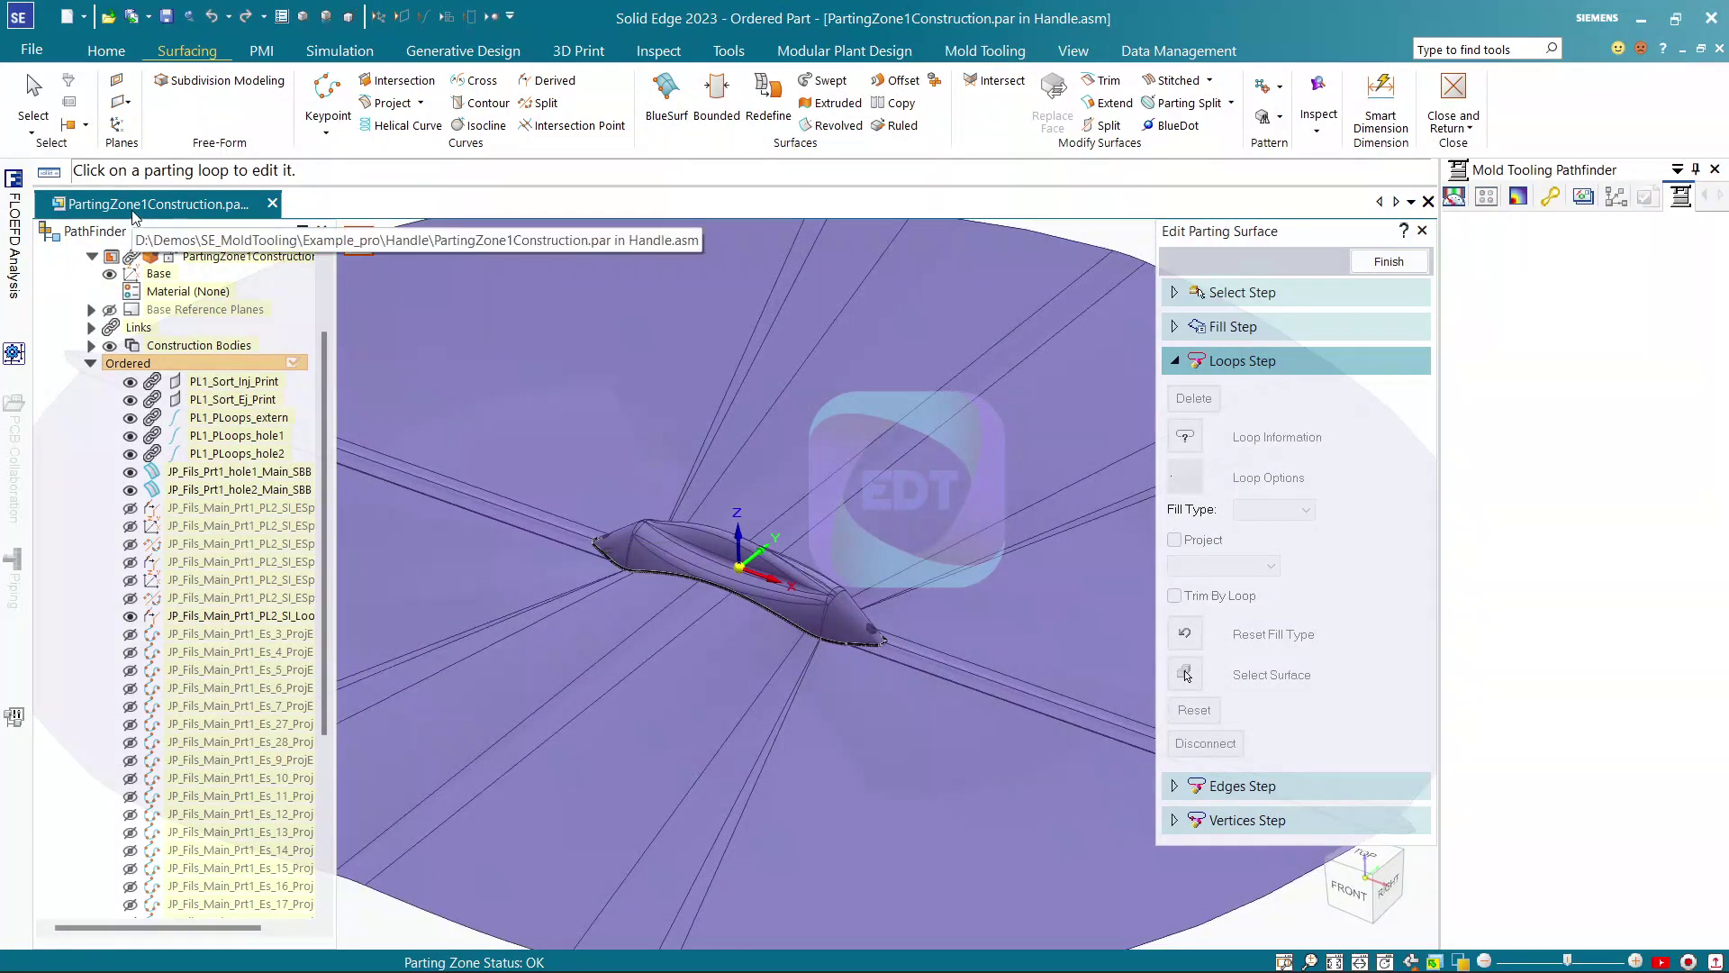
scroll(668, 496, "down", 2)
middle_click_drag(694, 504, 784, 527, "shift")
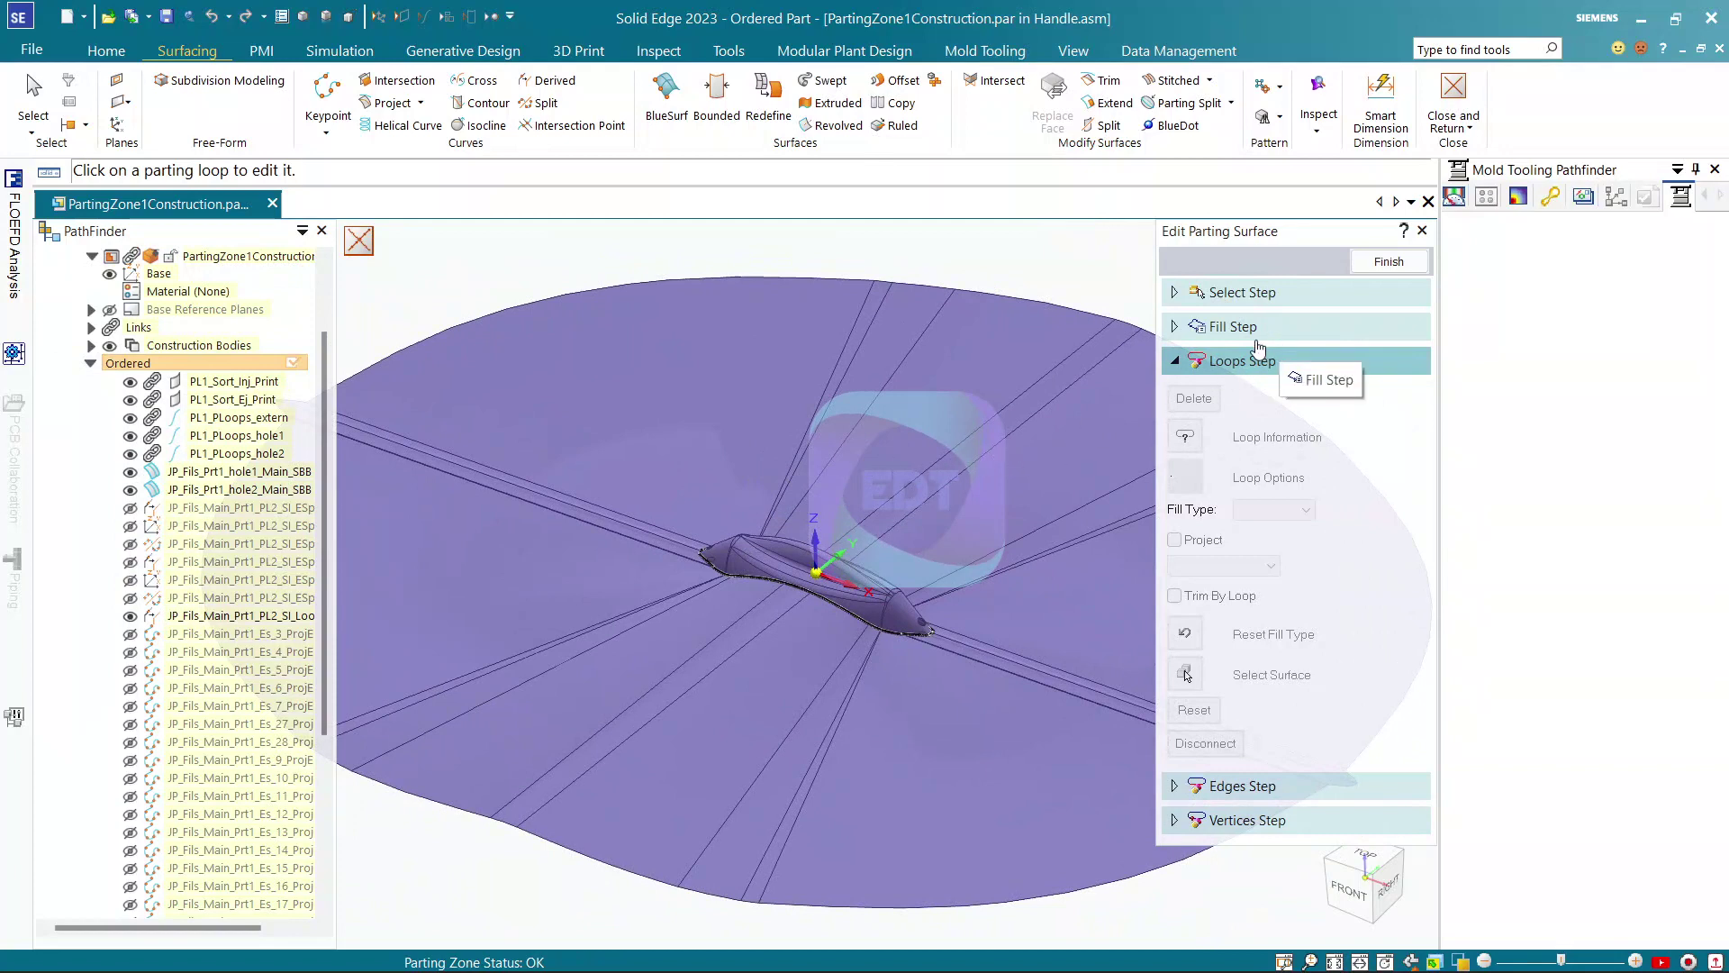
left_click(987, 52)
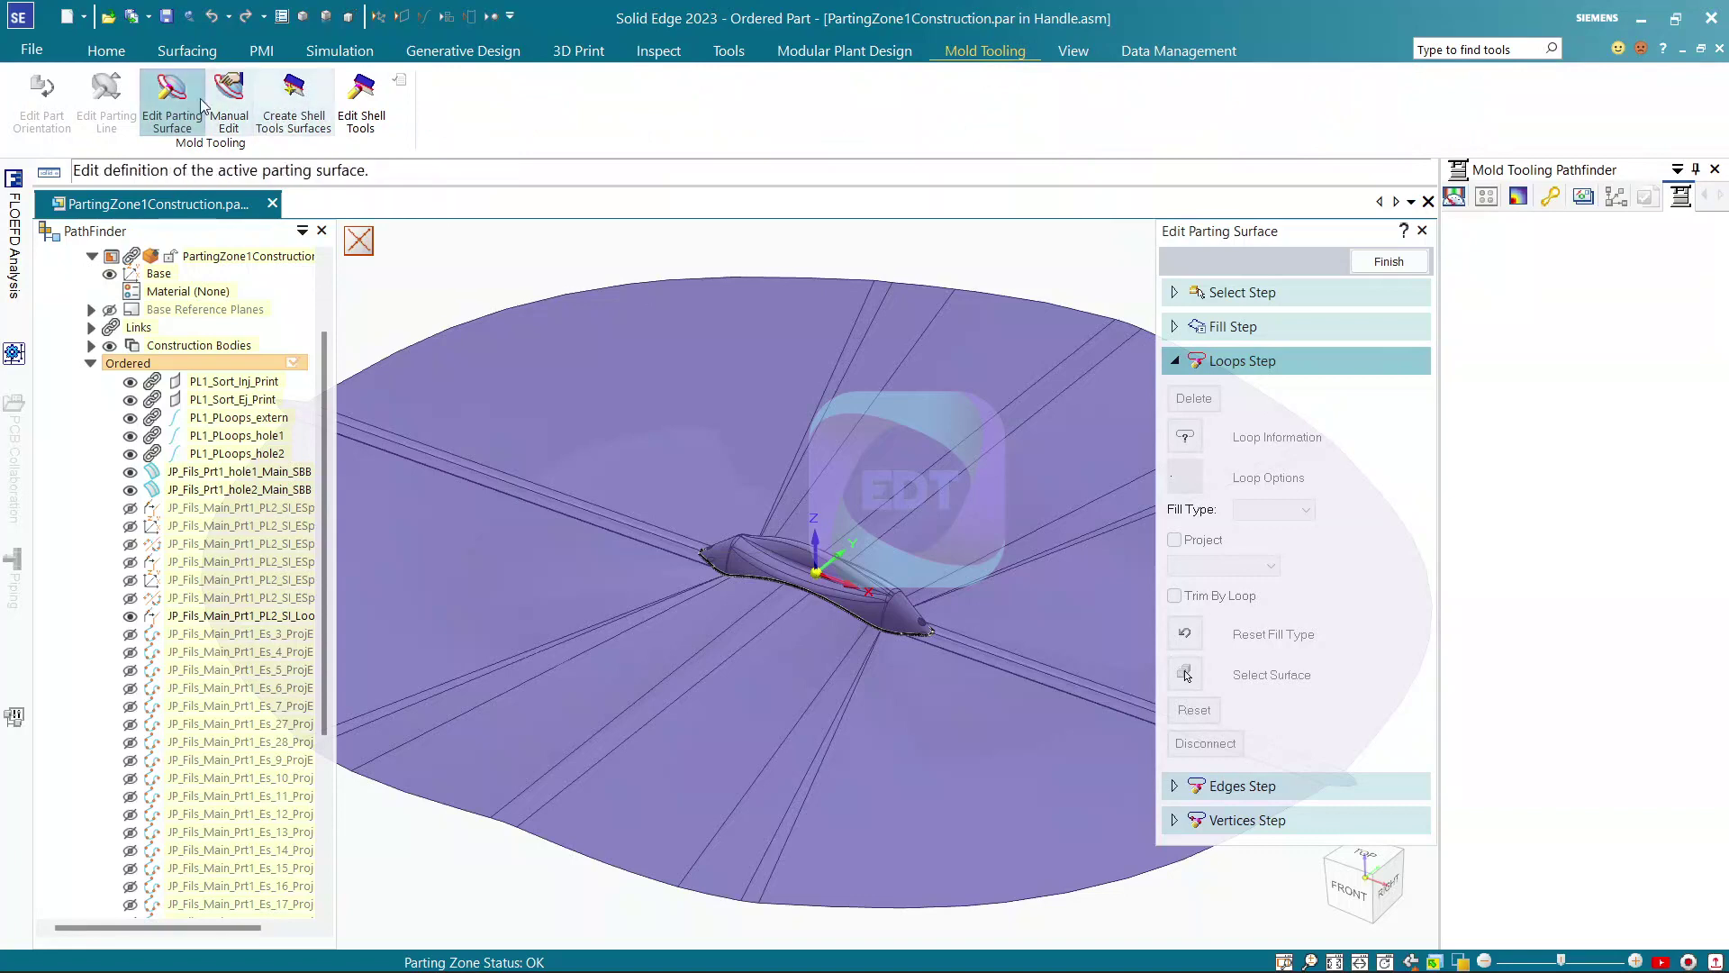
left_click(1385, 261)
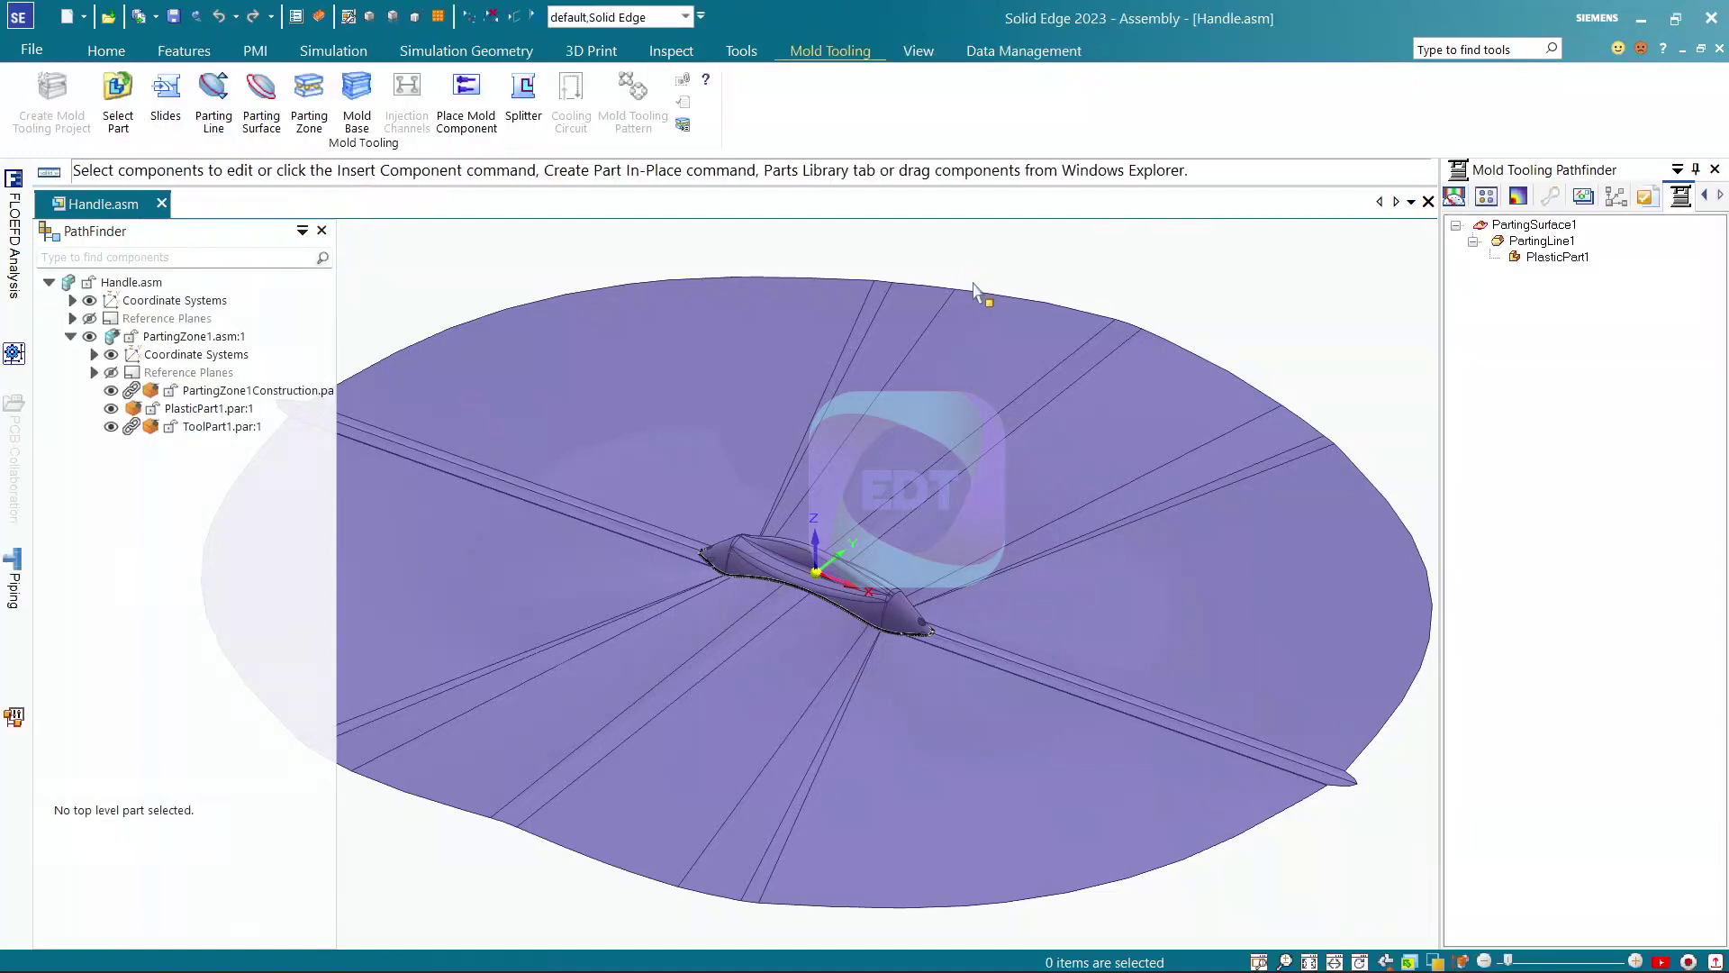
Start a parting zone on the handle's parting surface, keeping the rectangular templates for core and cavity
scroll(797, 617, "up", 5)
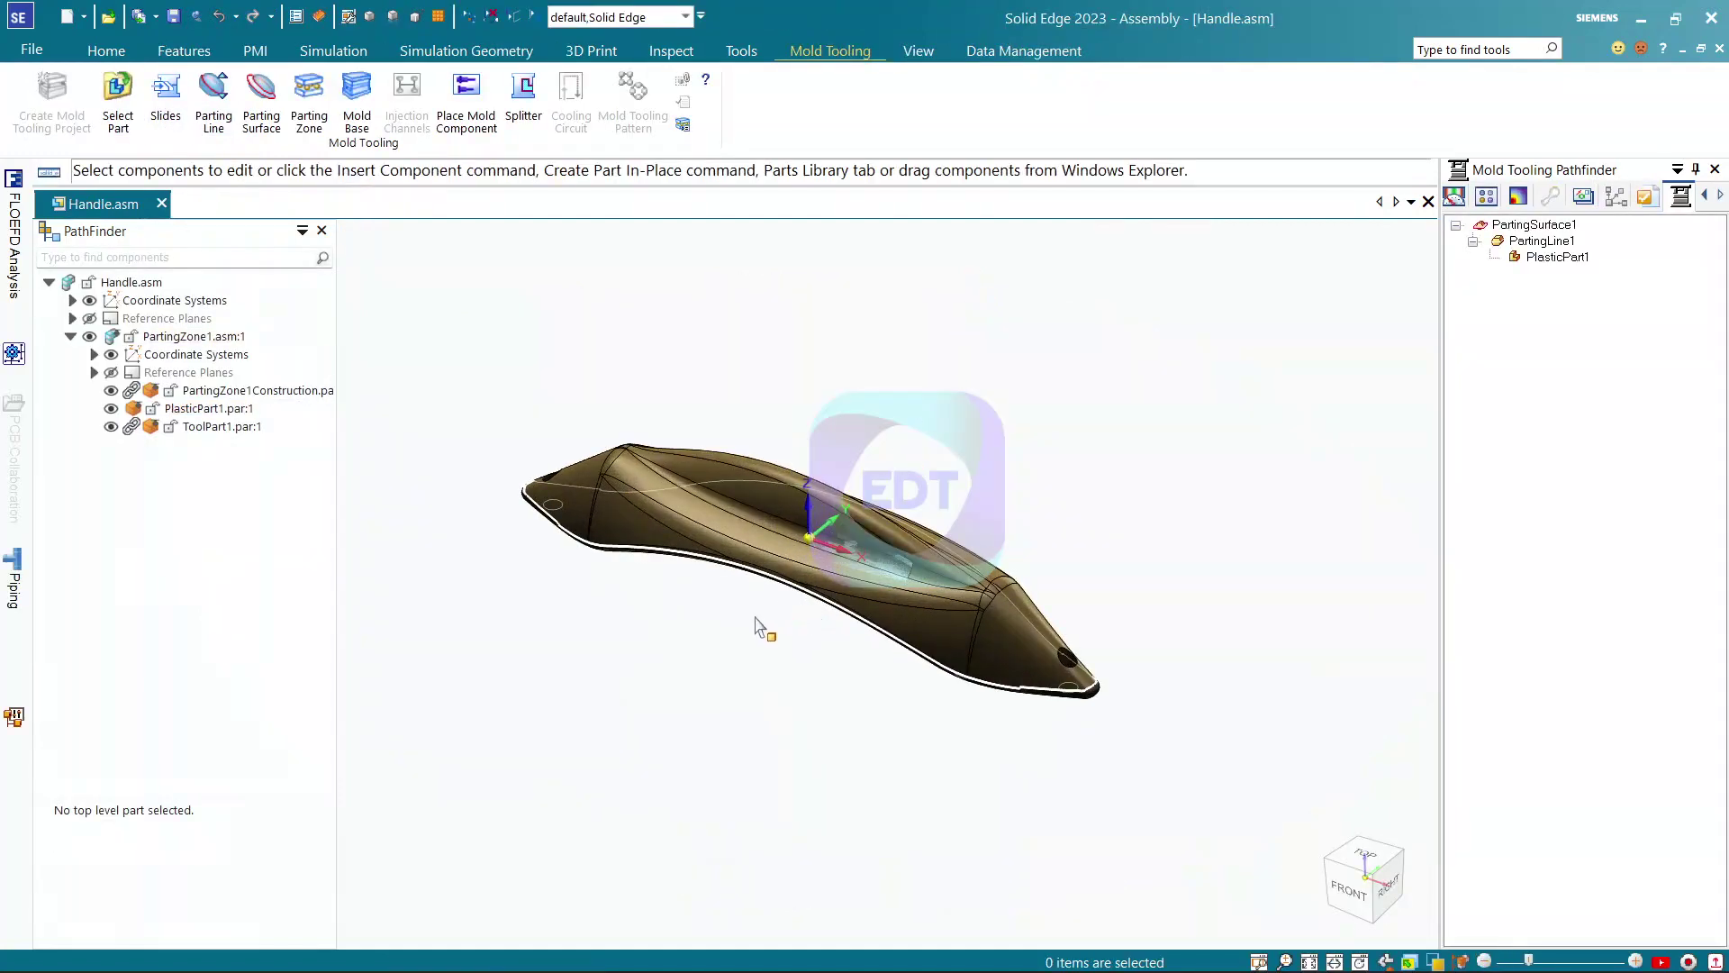
middle_click_drag(767, 629, 809, 611, "shift")
scroll(808, 611, "up", 2)
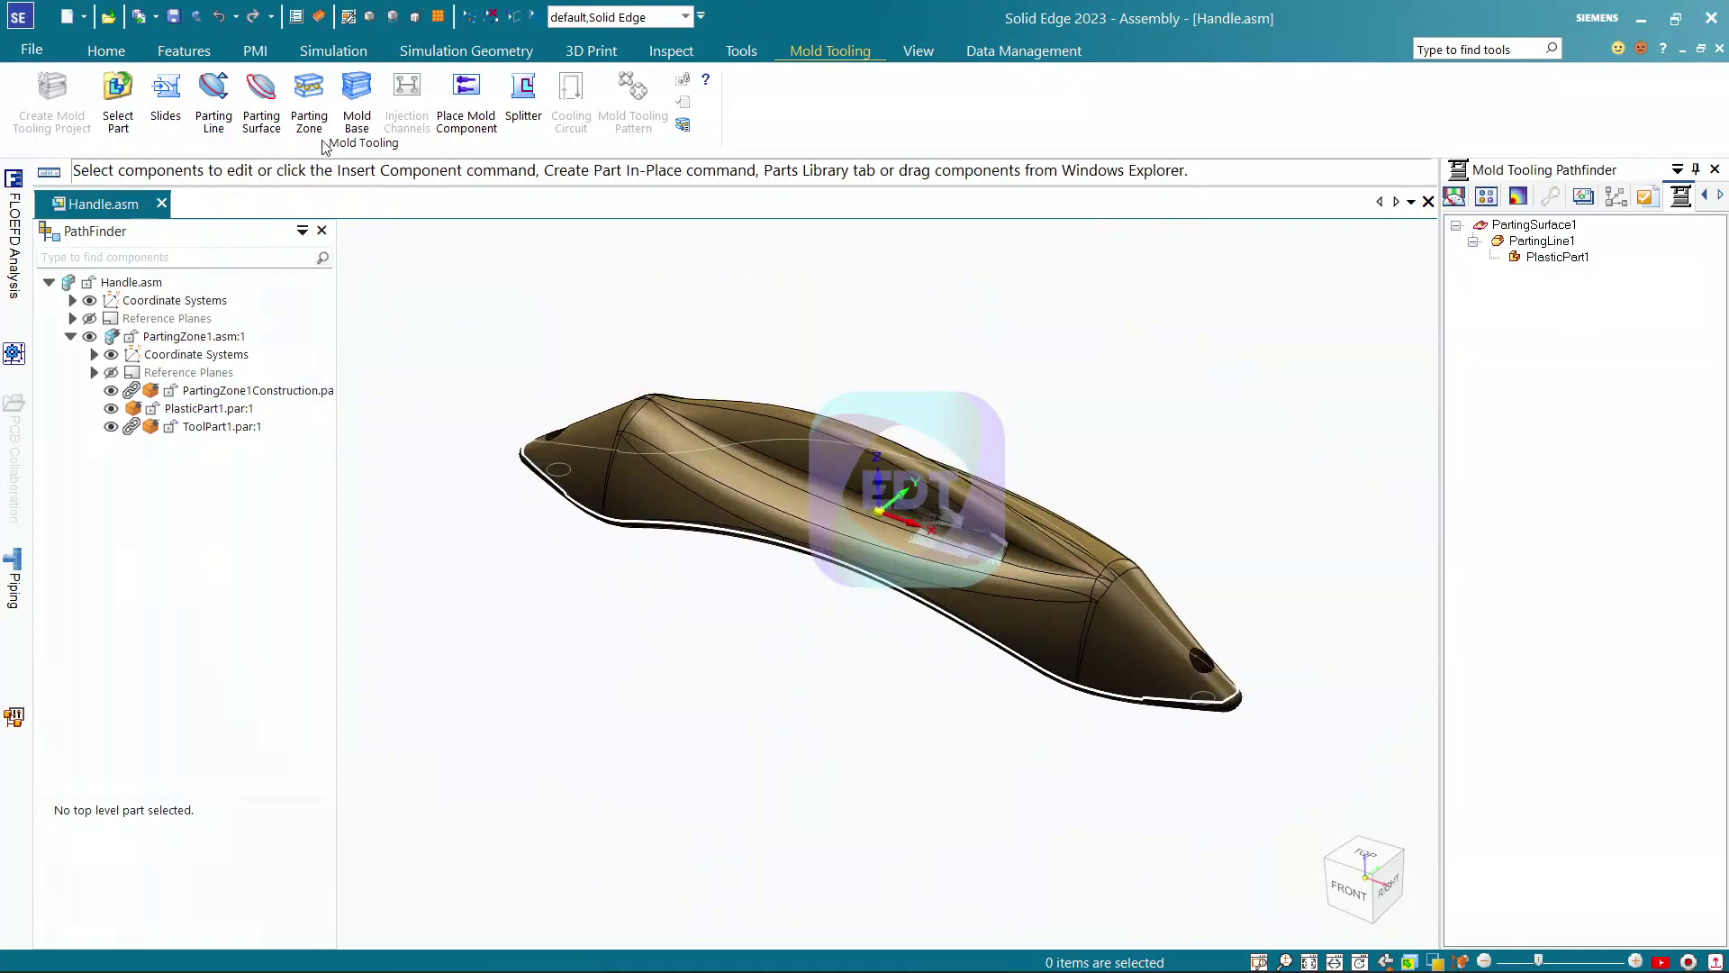
left_click(309, 95)
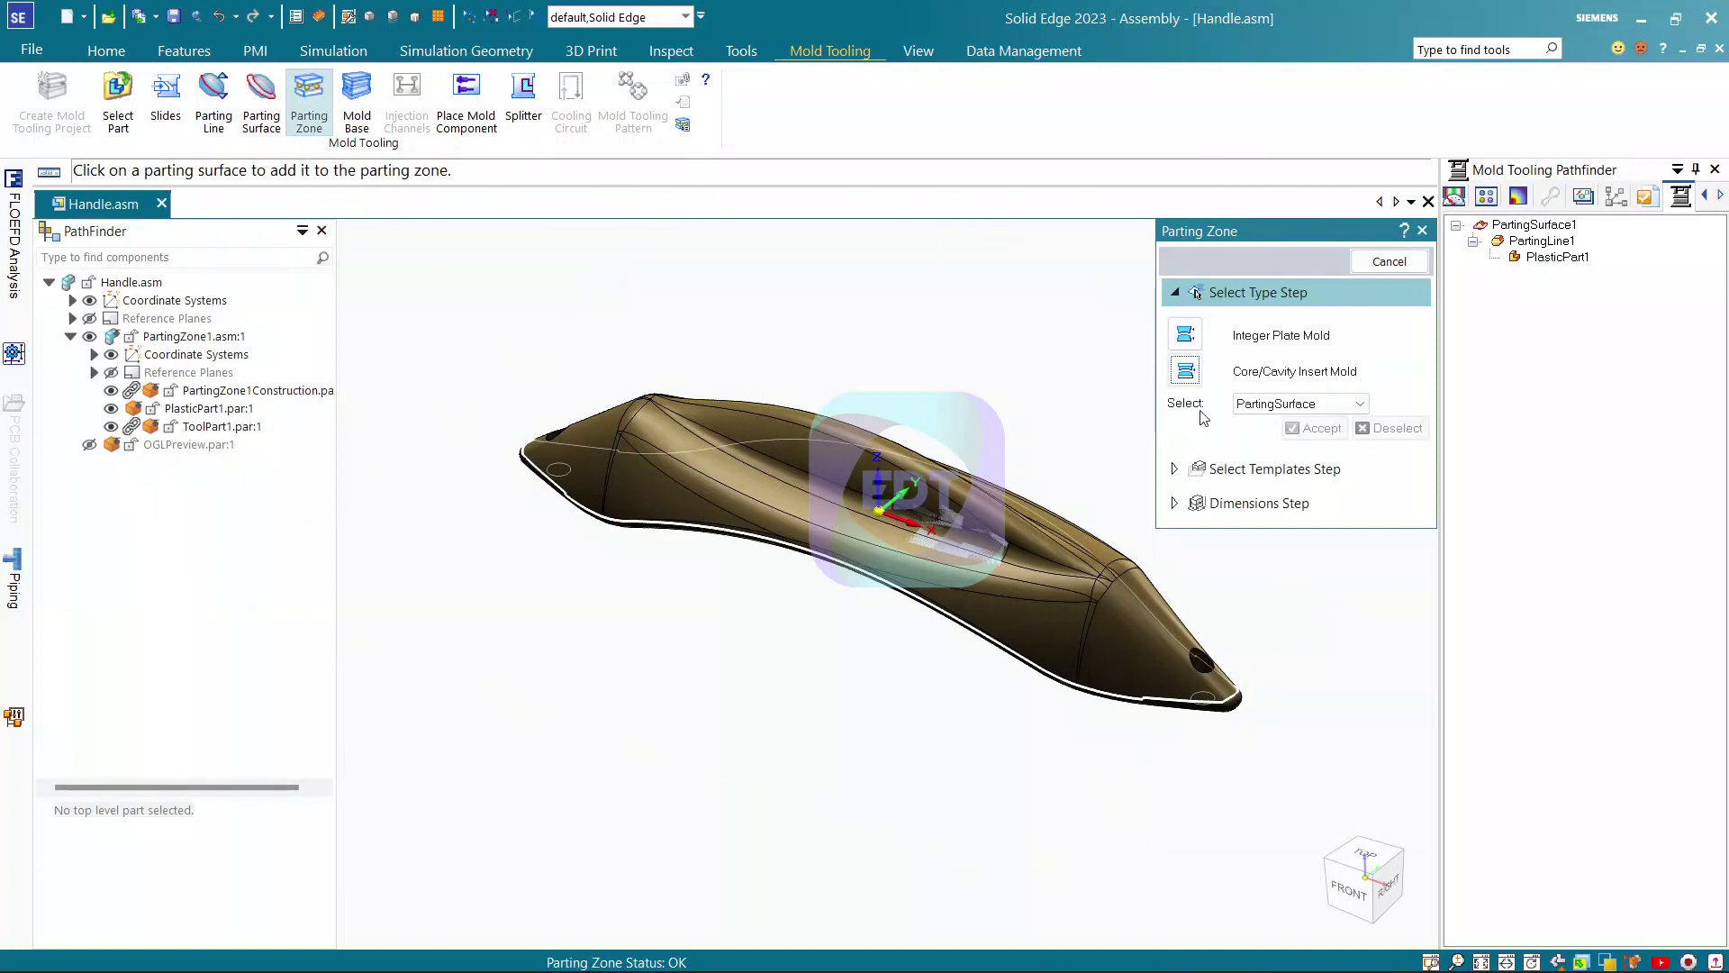
left_click(719, 443)
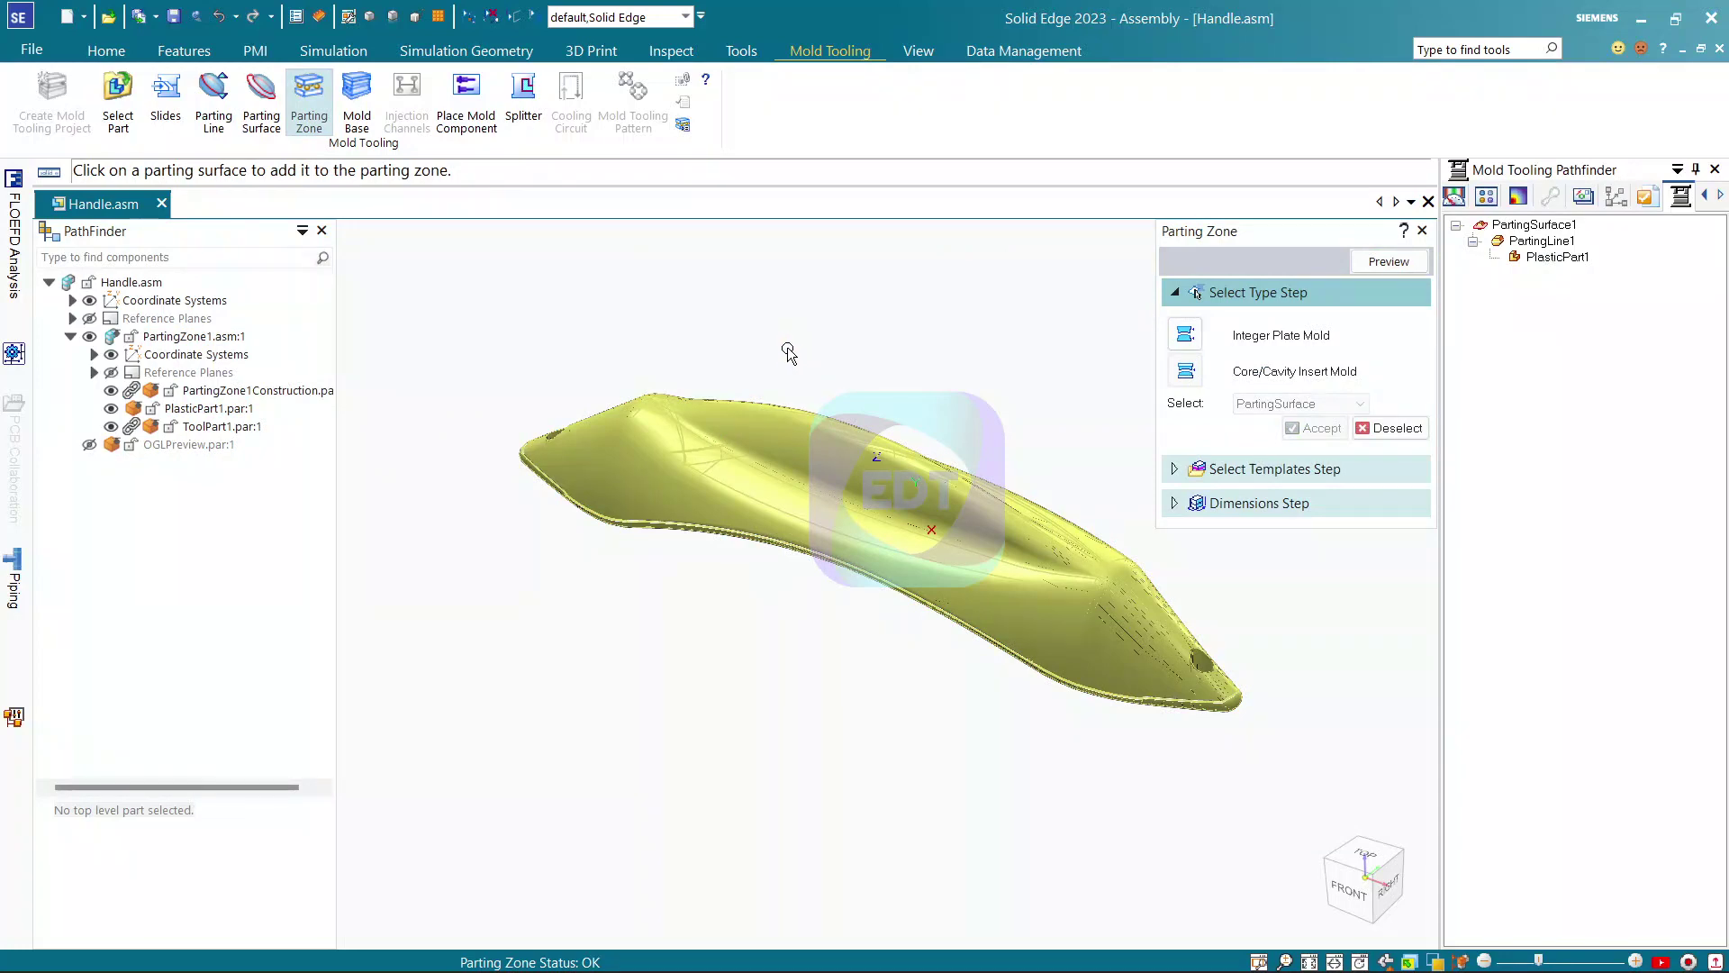
left_click(1173, 470)
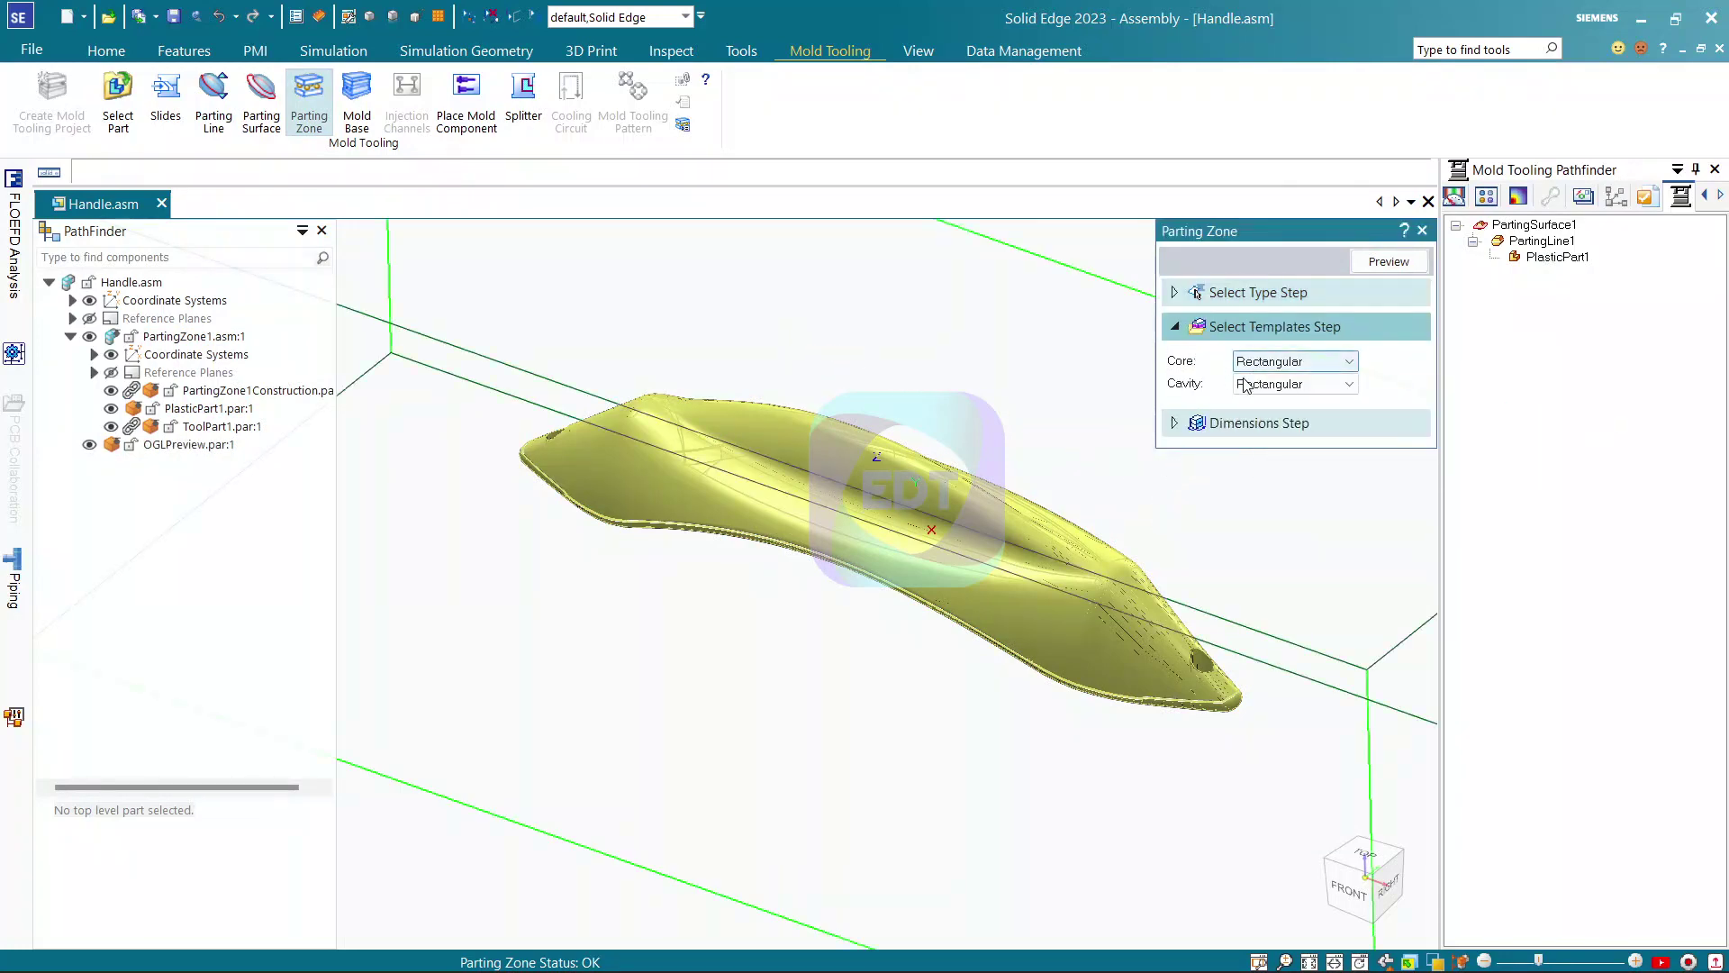
Define the parting zone's opening point at a keypoint on the handle's lower edge
left_click(1175, 424)
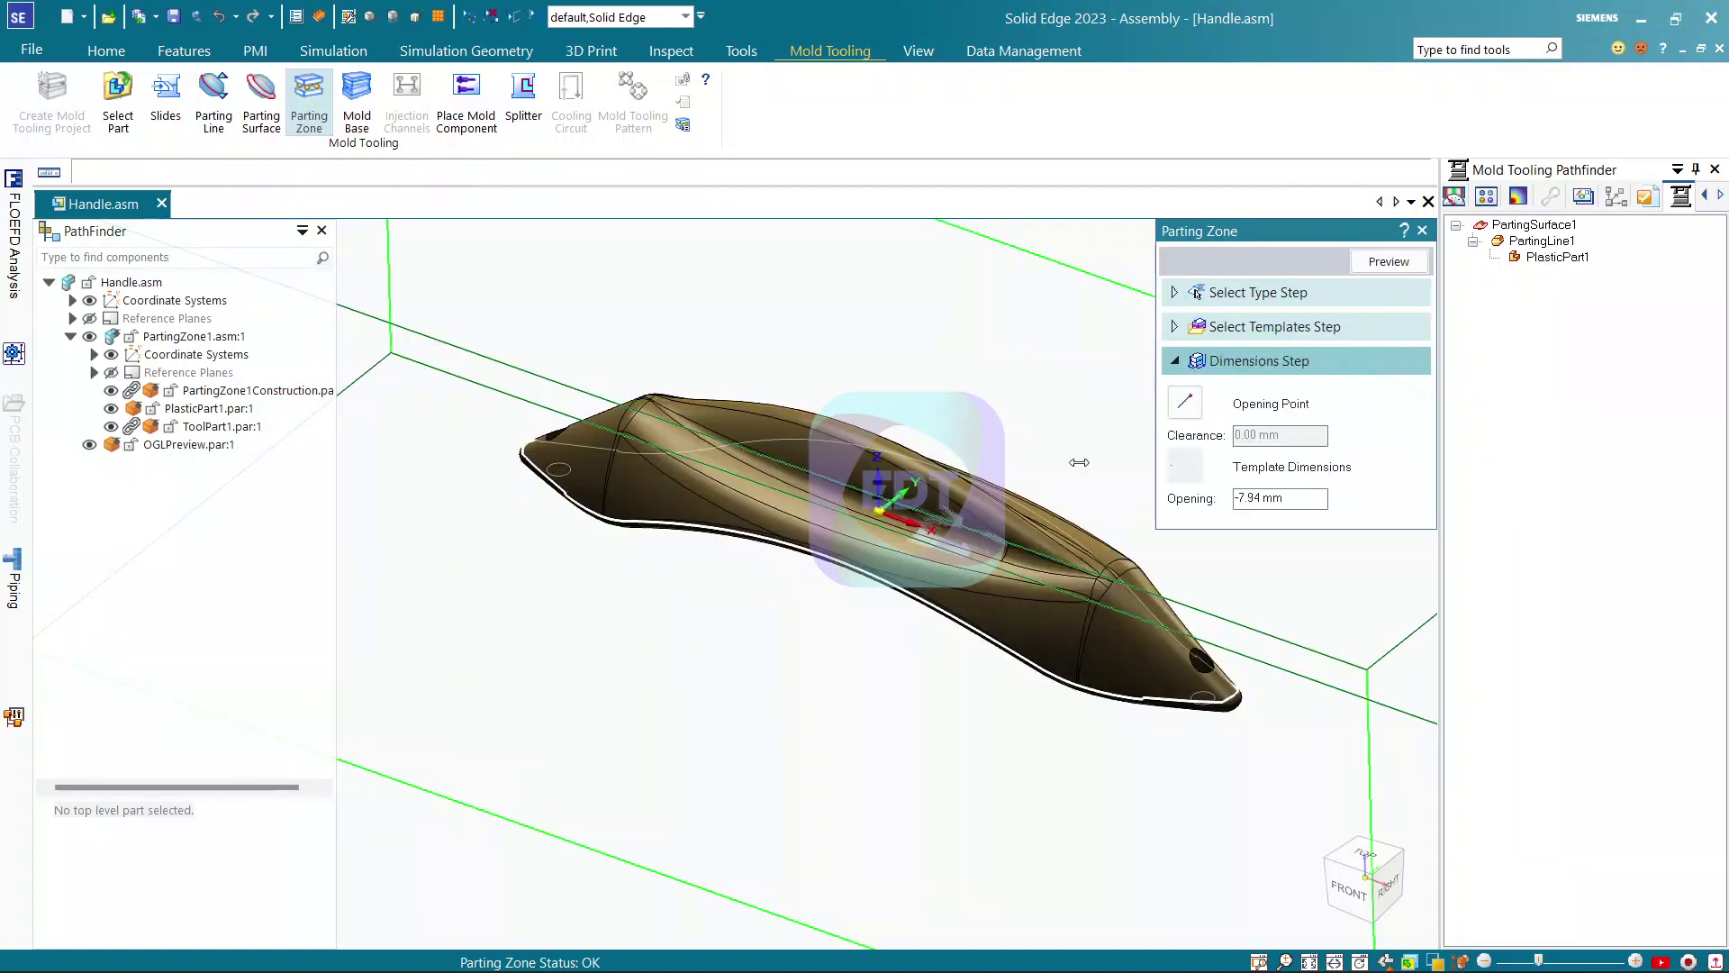
scroll(799, 639, "down", 2)
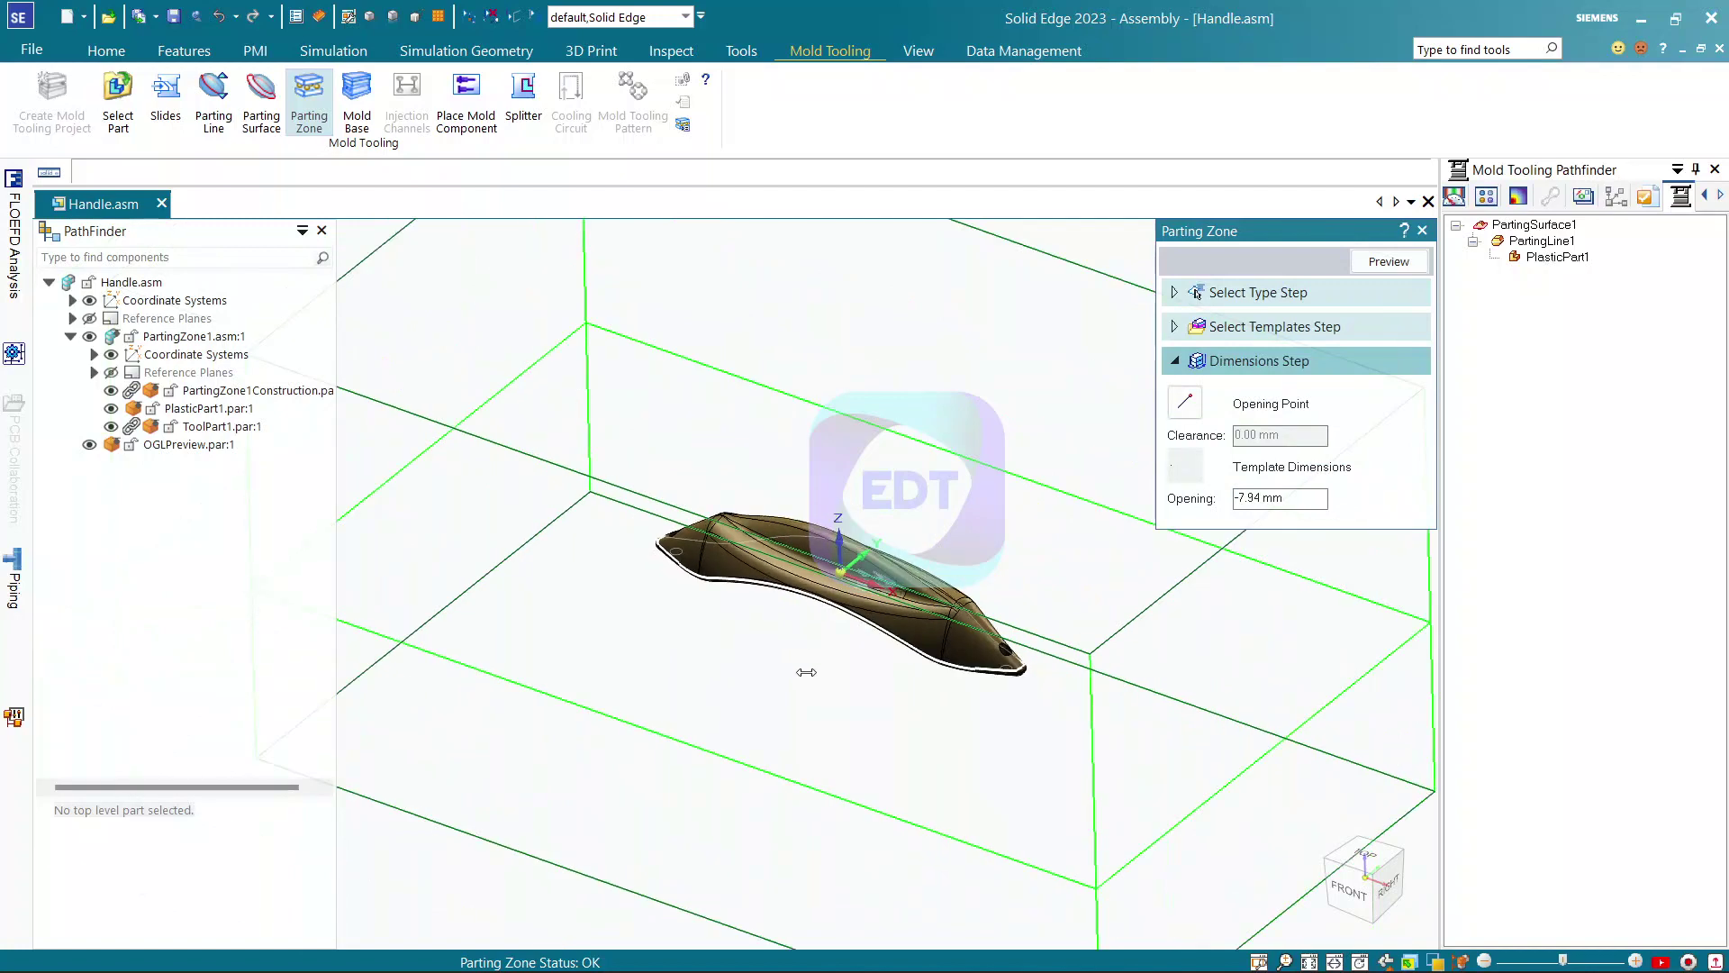
scroll(799, 677, "down", 3)
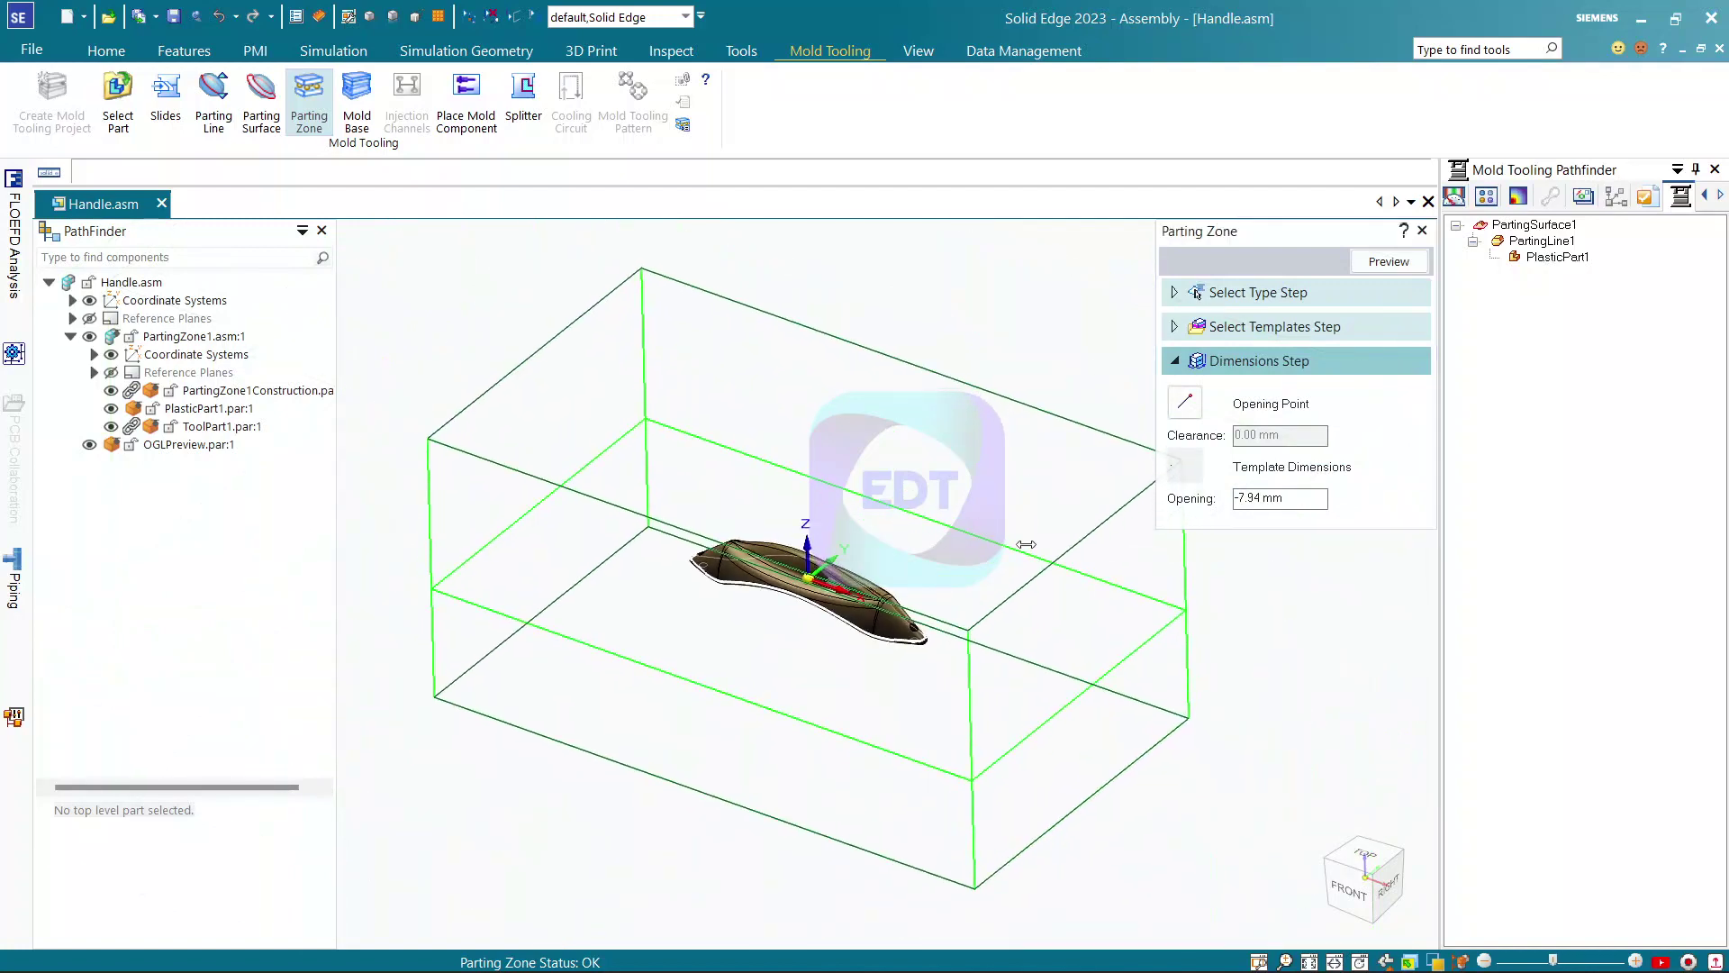
left_click(1185, 402)
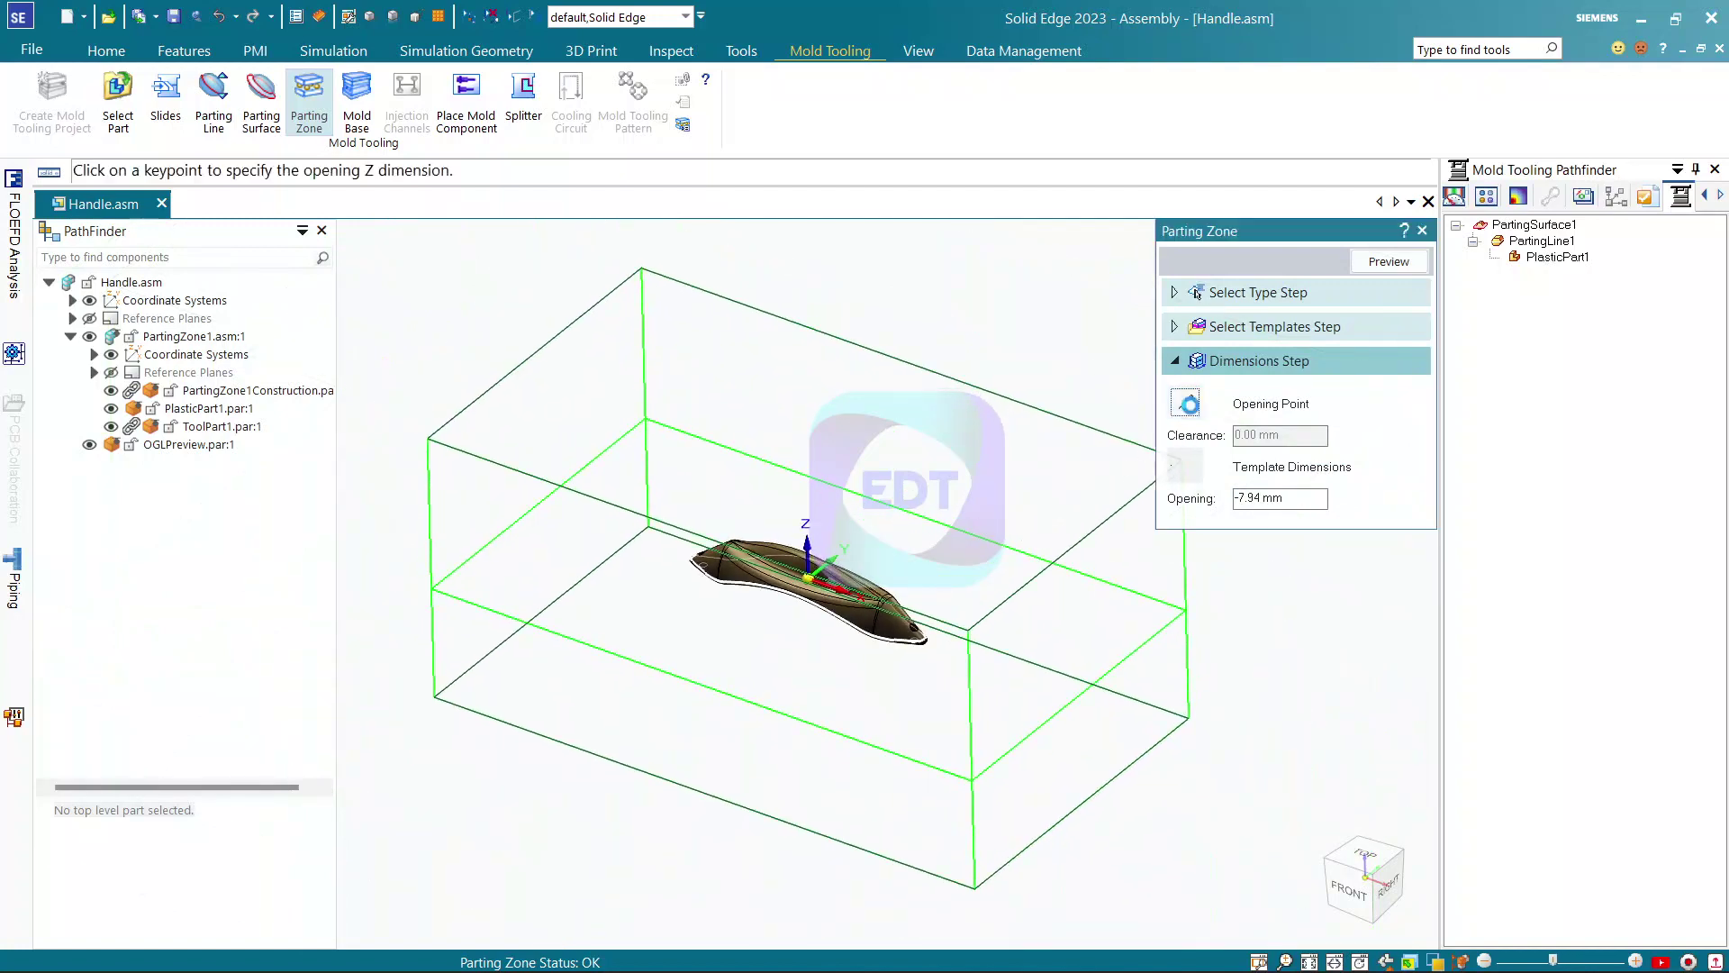
left_click(723, 583)
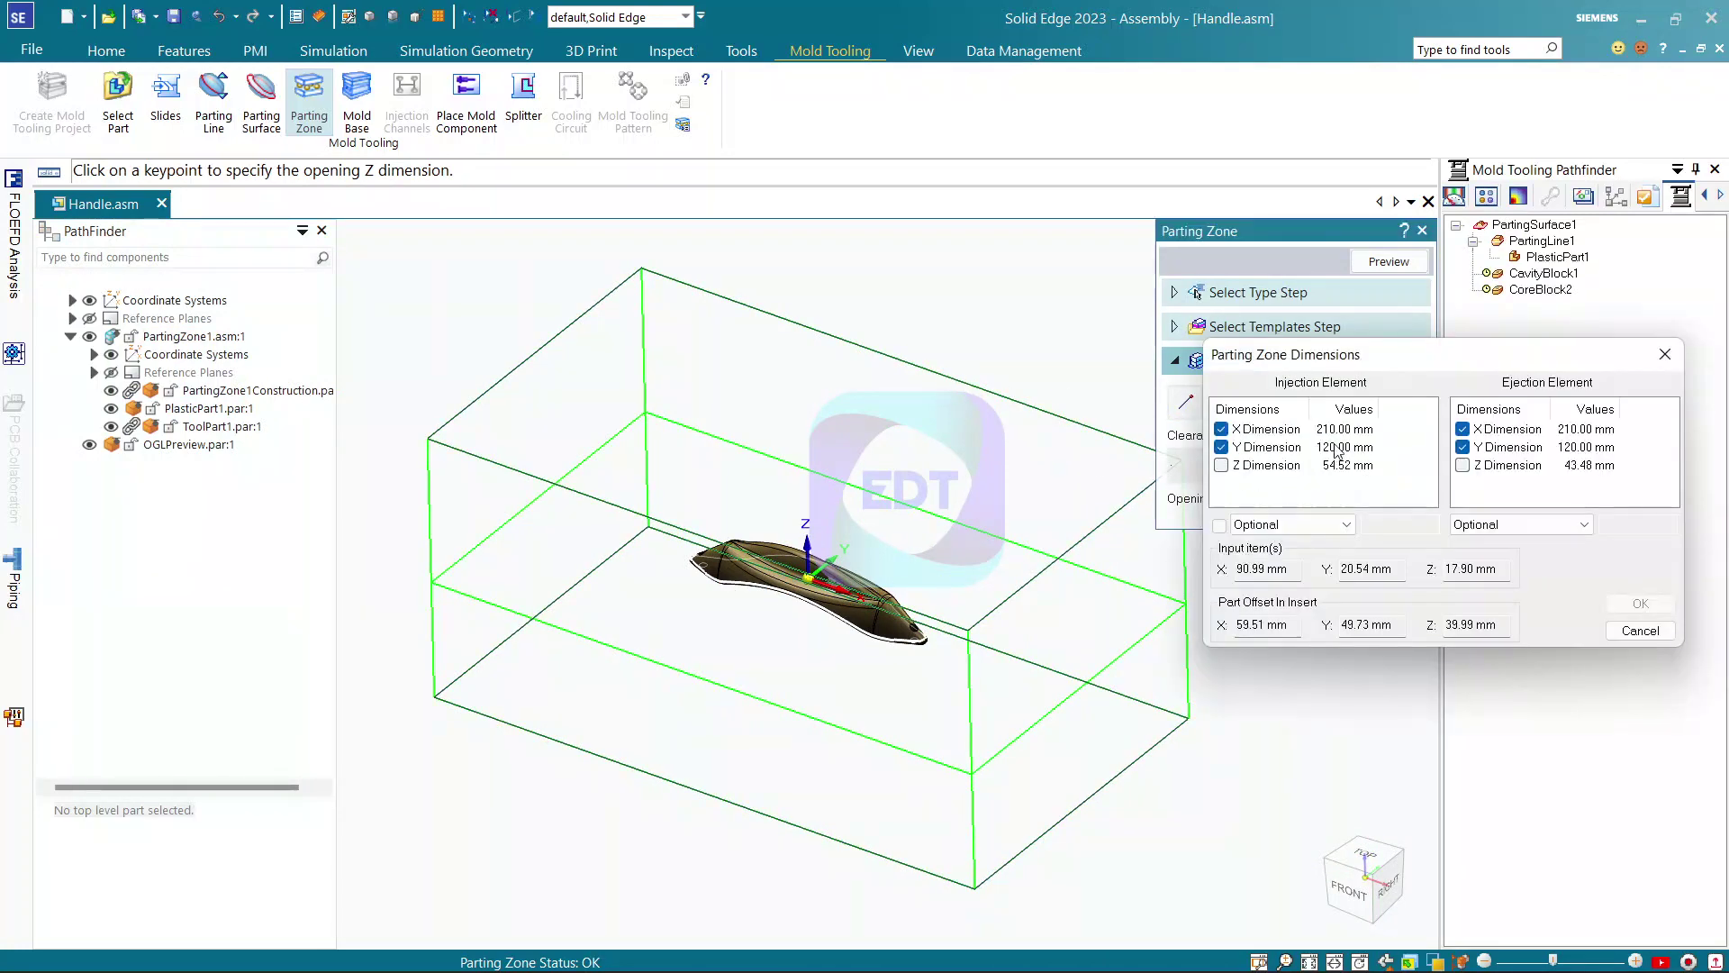
left_click(1335, 432)
left_click(1335, 432)
type("120")
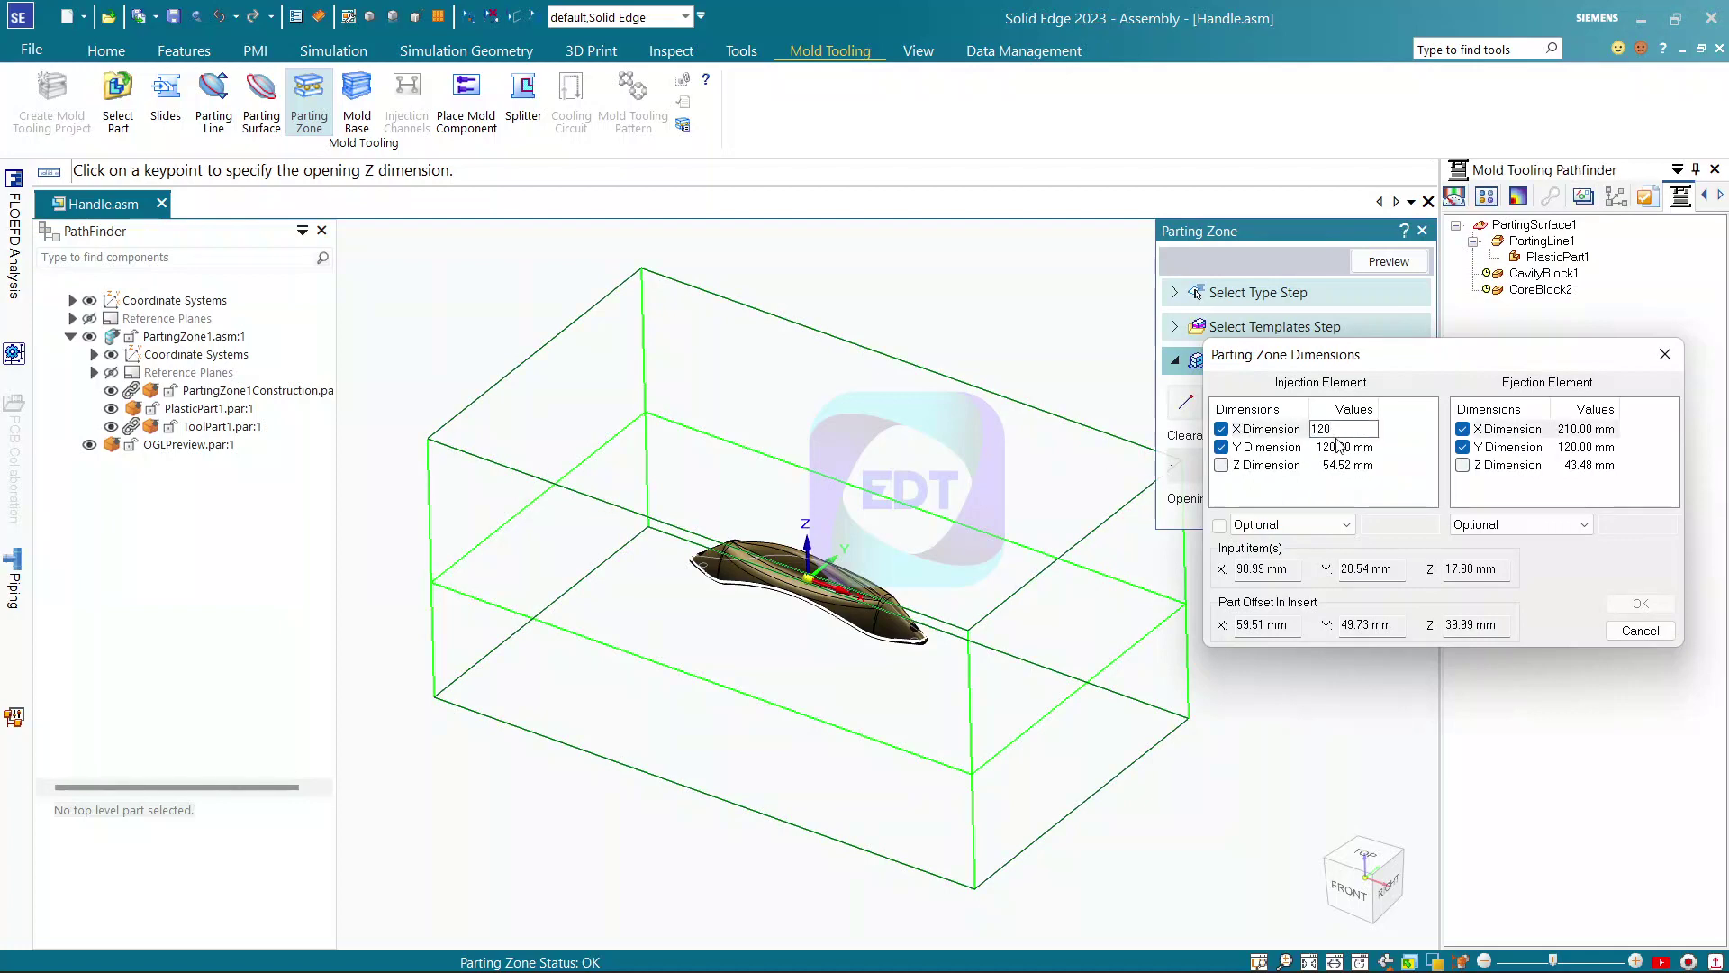
left_click(1343, 448)
left_click(1343, 448)
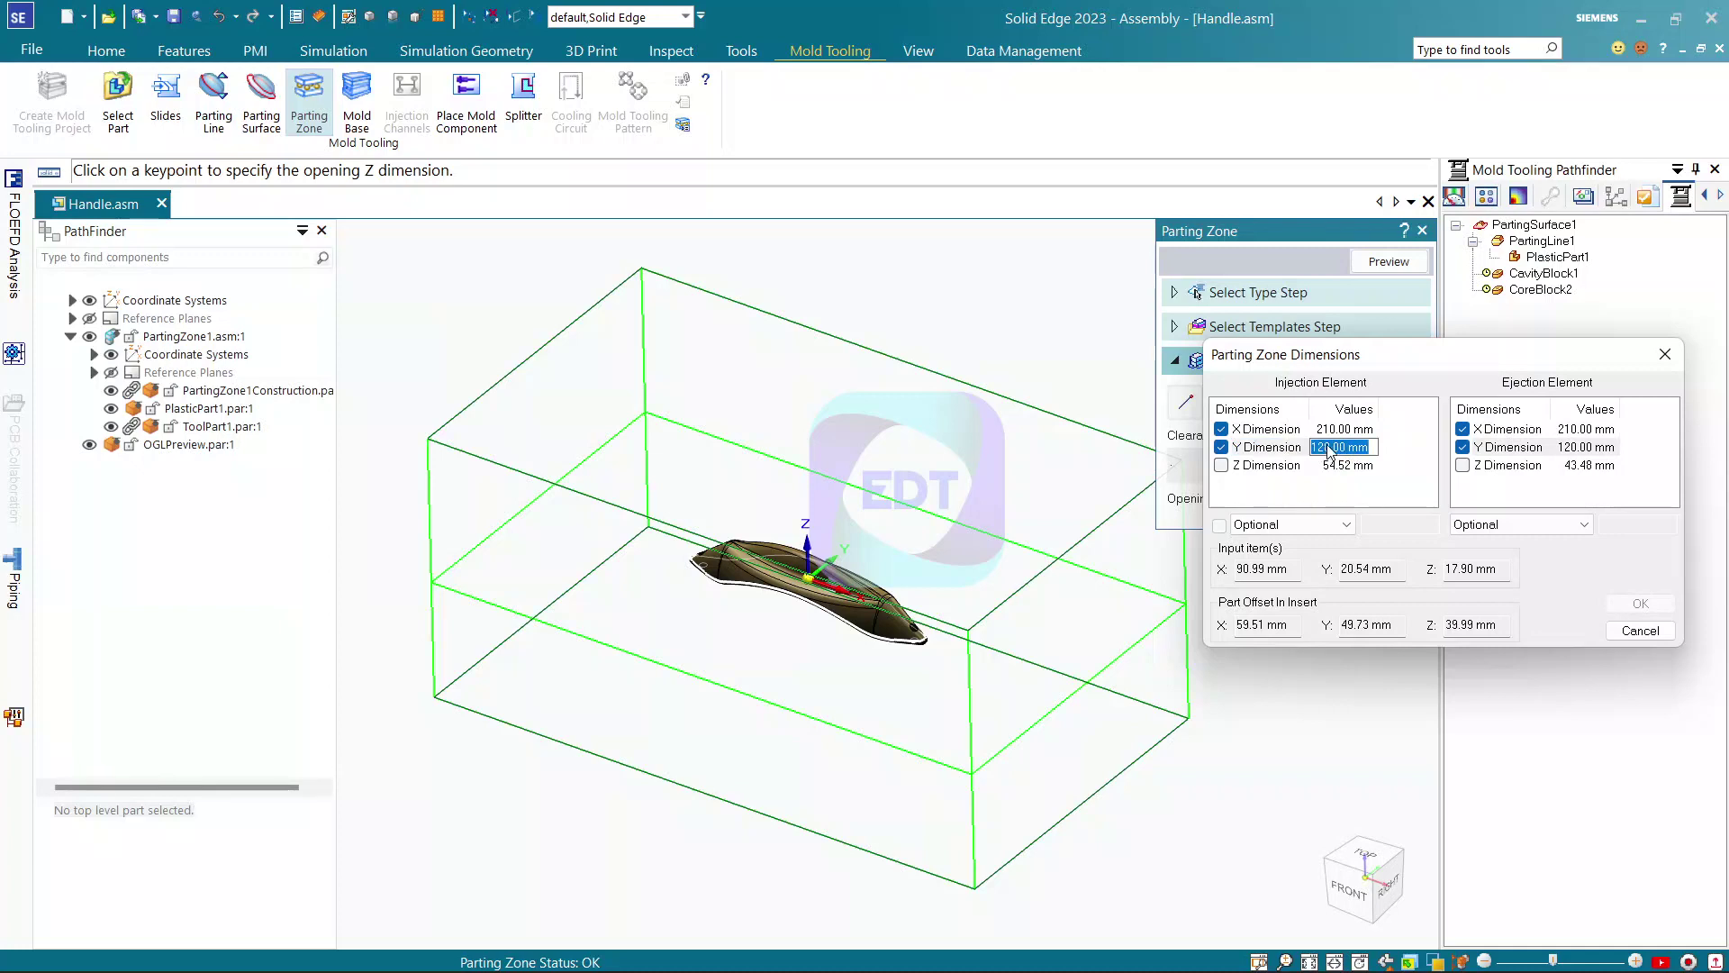
Set the parting zone's X dimension to 120 mm and its Y dimension to 80 mm
left_click(1331, 429)
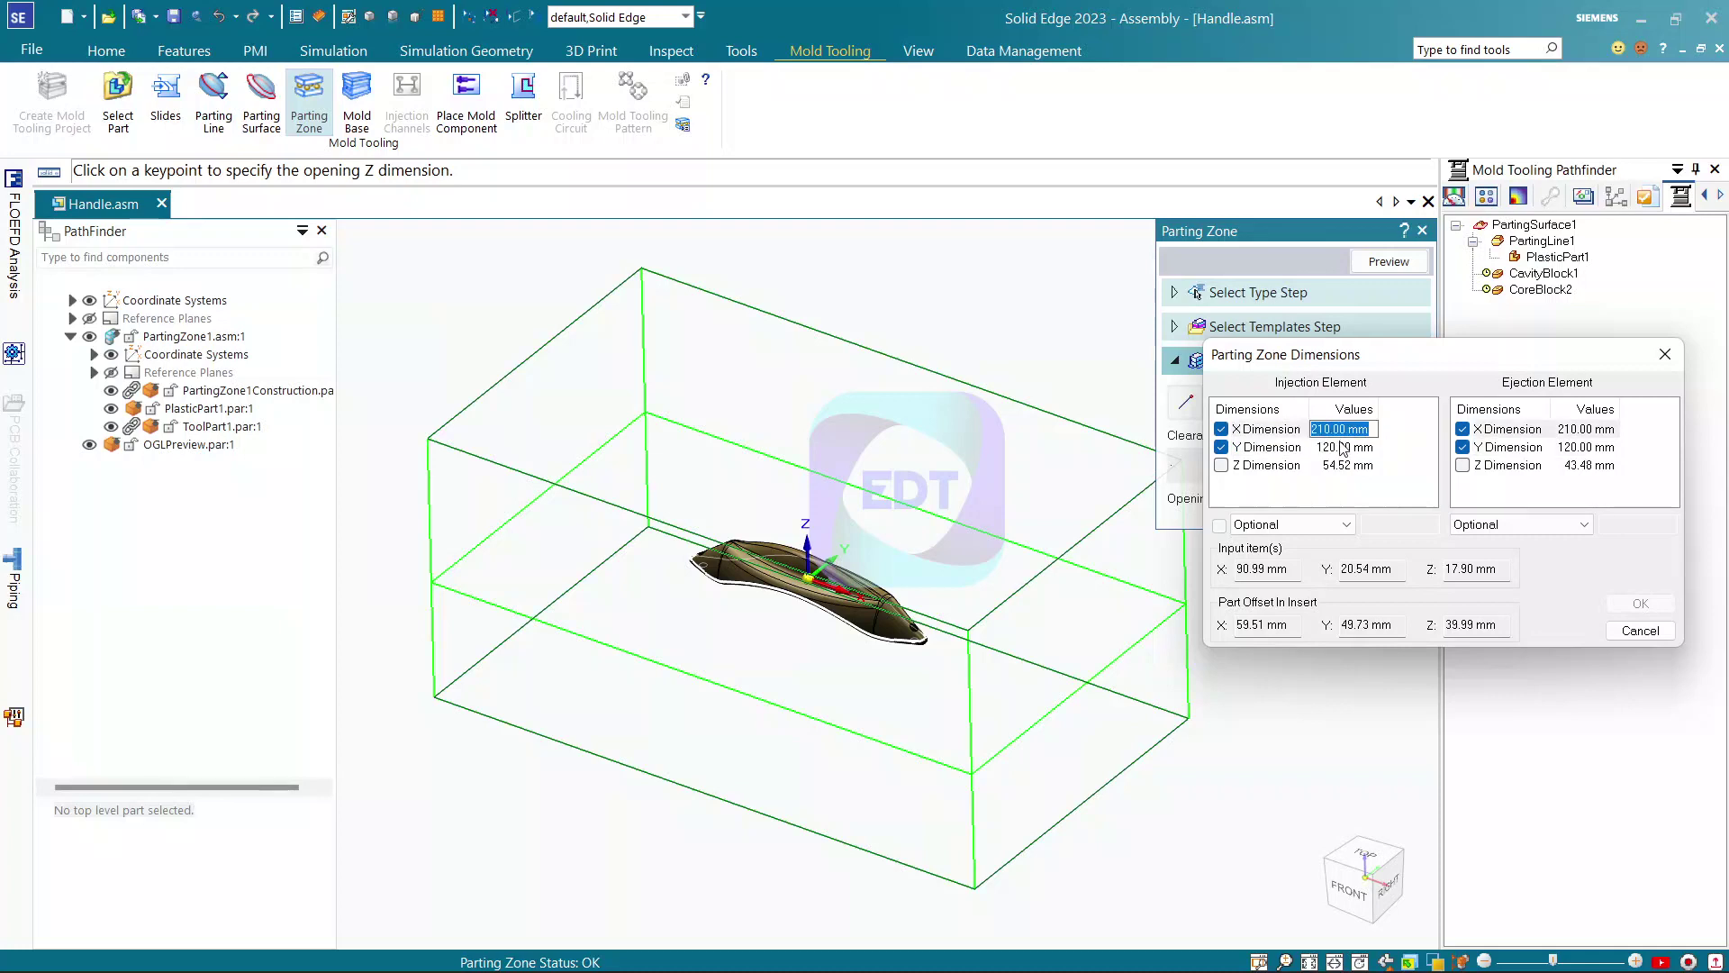
type("120")
key("Return")
left_click(1343, 448)
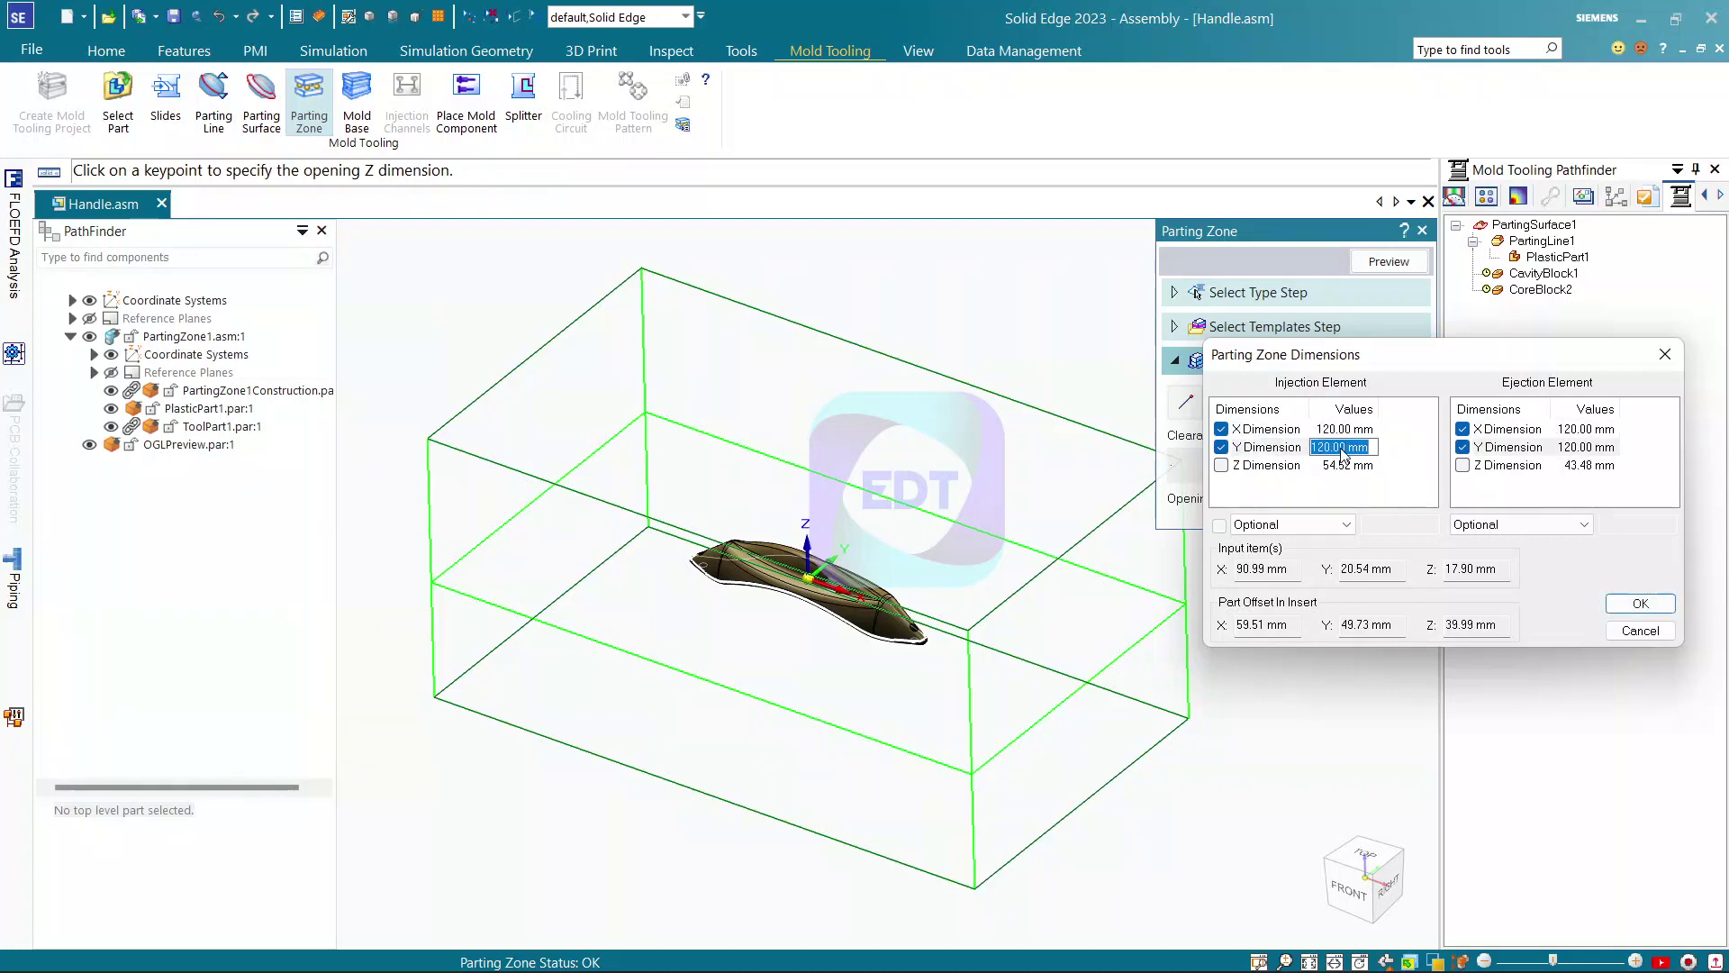
type("80")
key("Return")
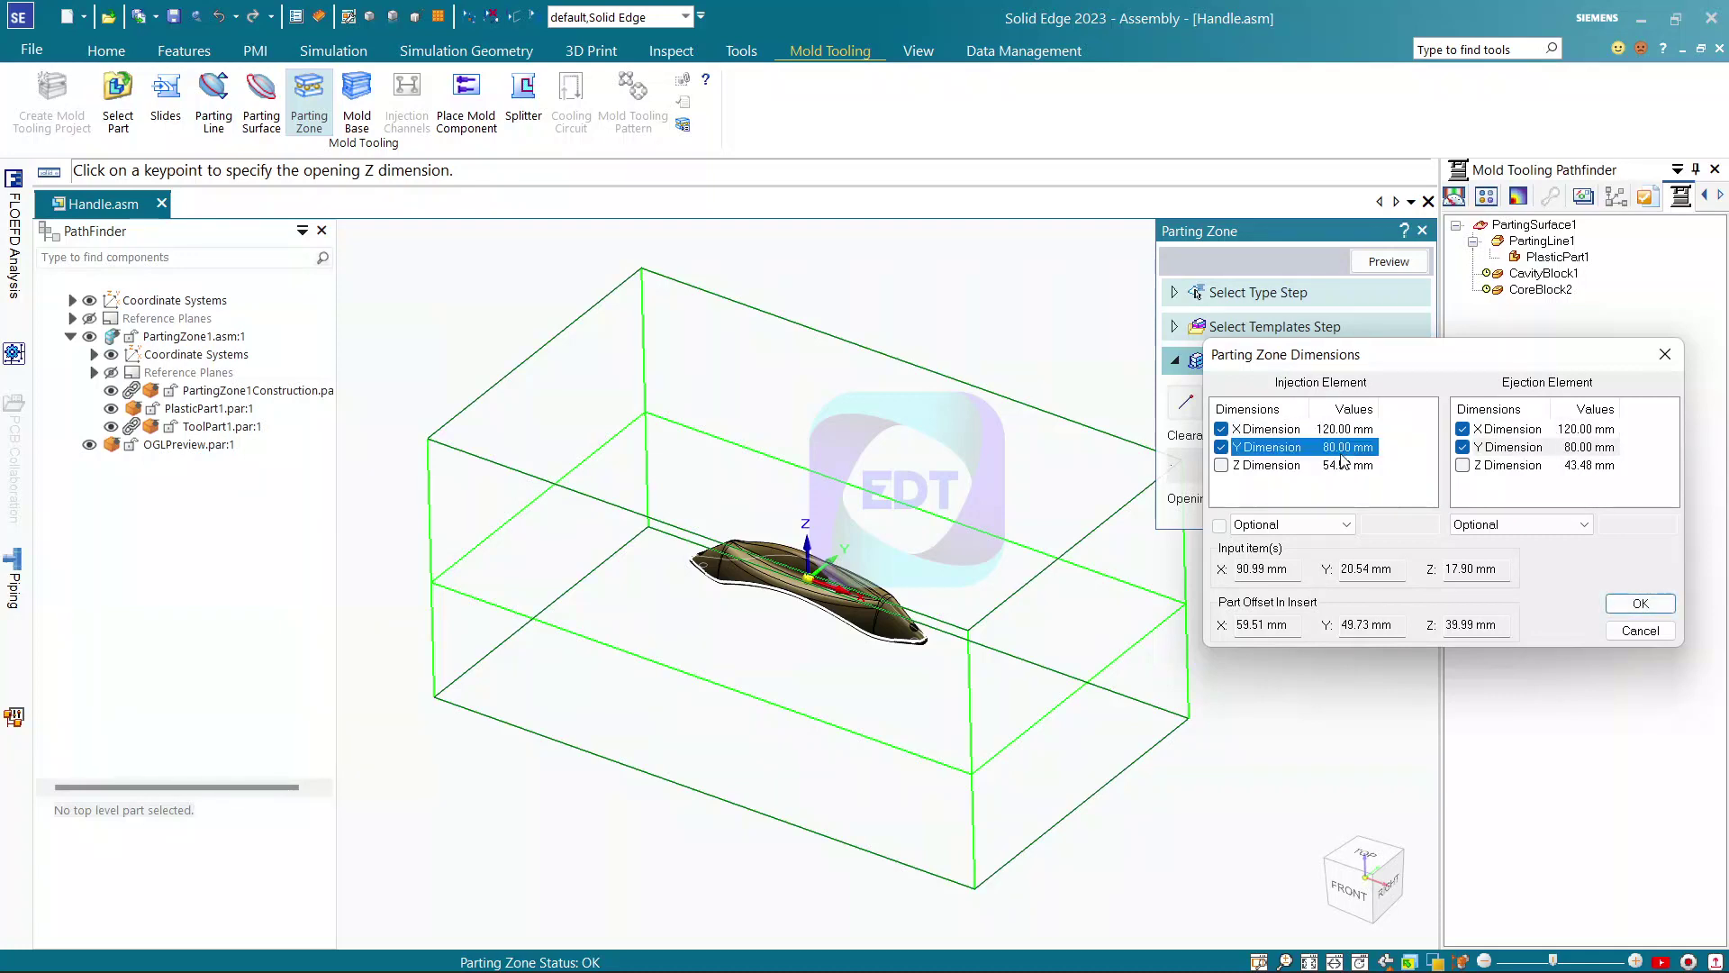
Set the Z dimension to 40 mm for the injection element and 20 mm for the ejection element, and accept the dimensions
left_click(1343, 466)
type("40")
key("Return")
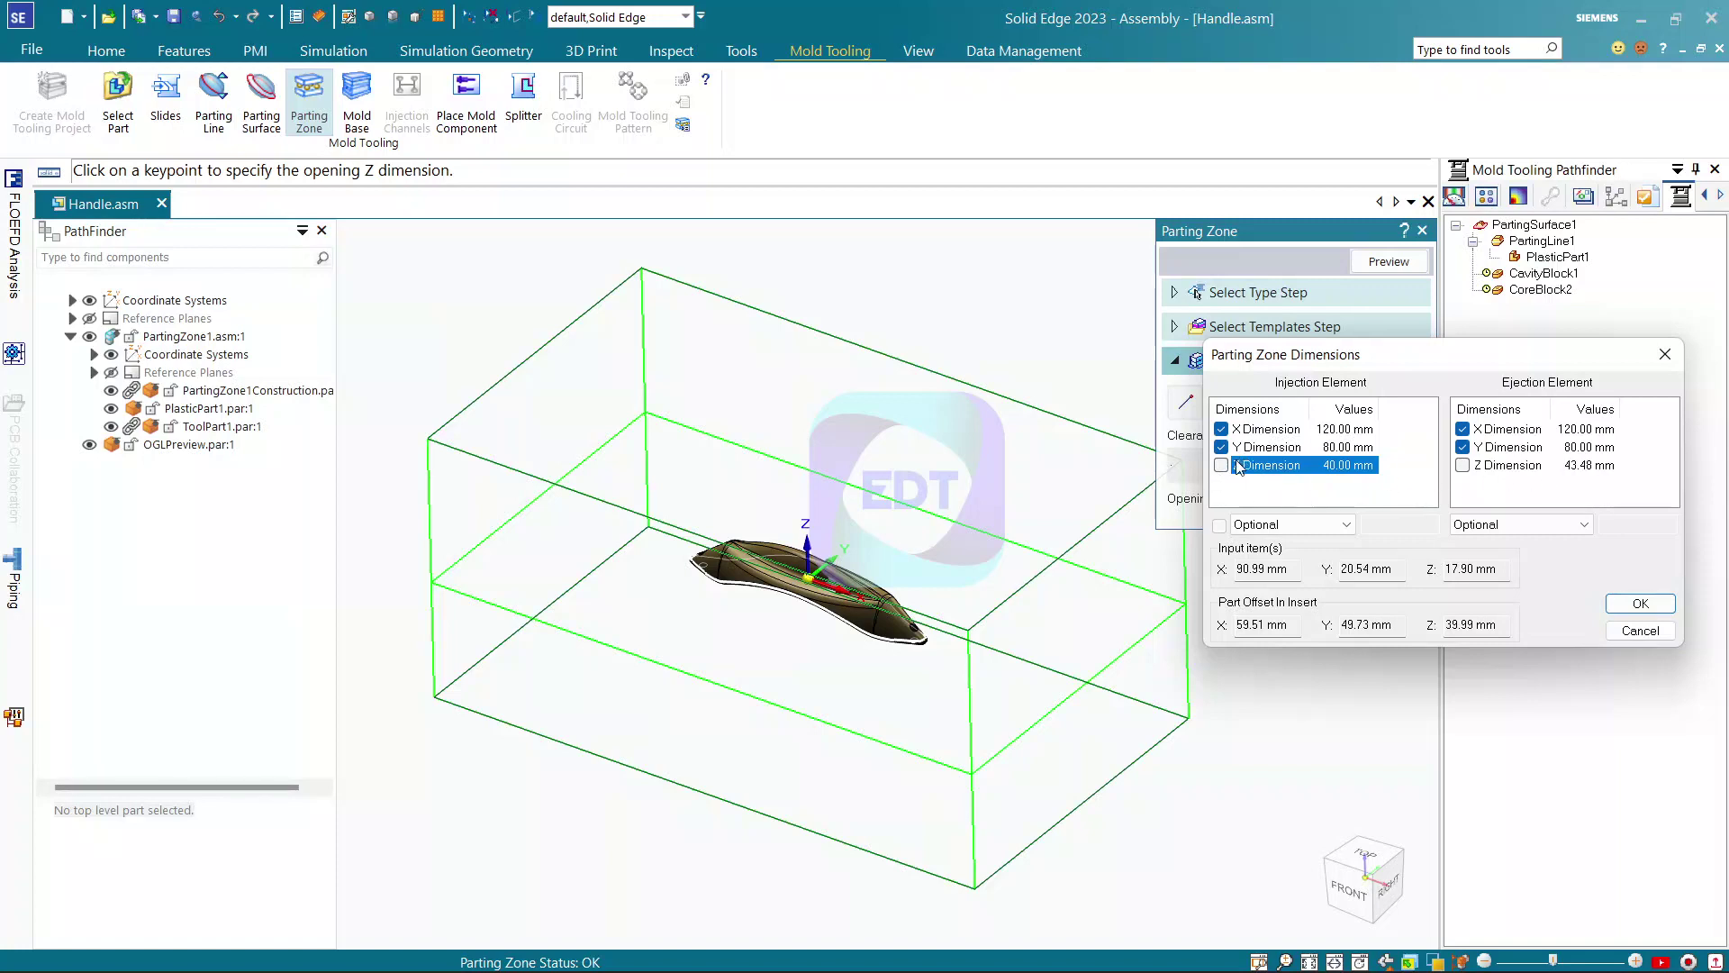
left_click(1589, 466)
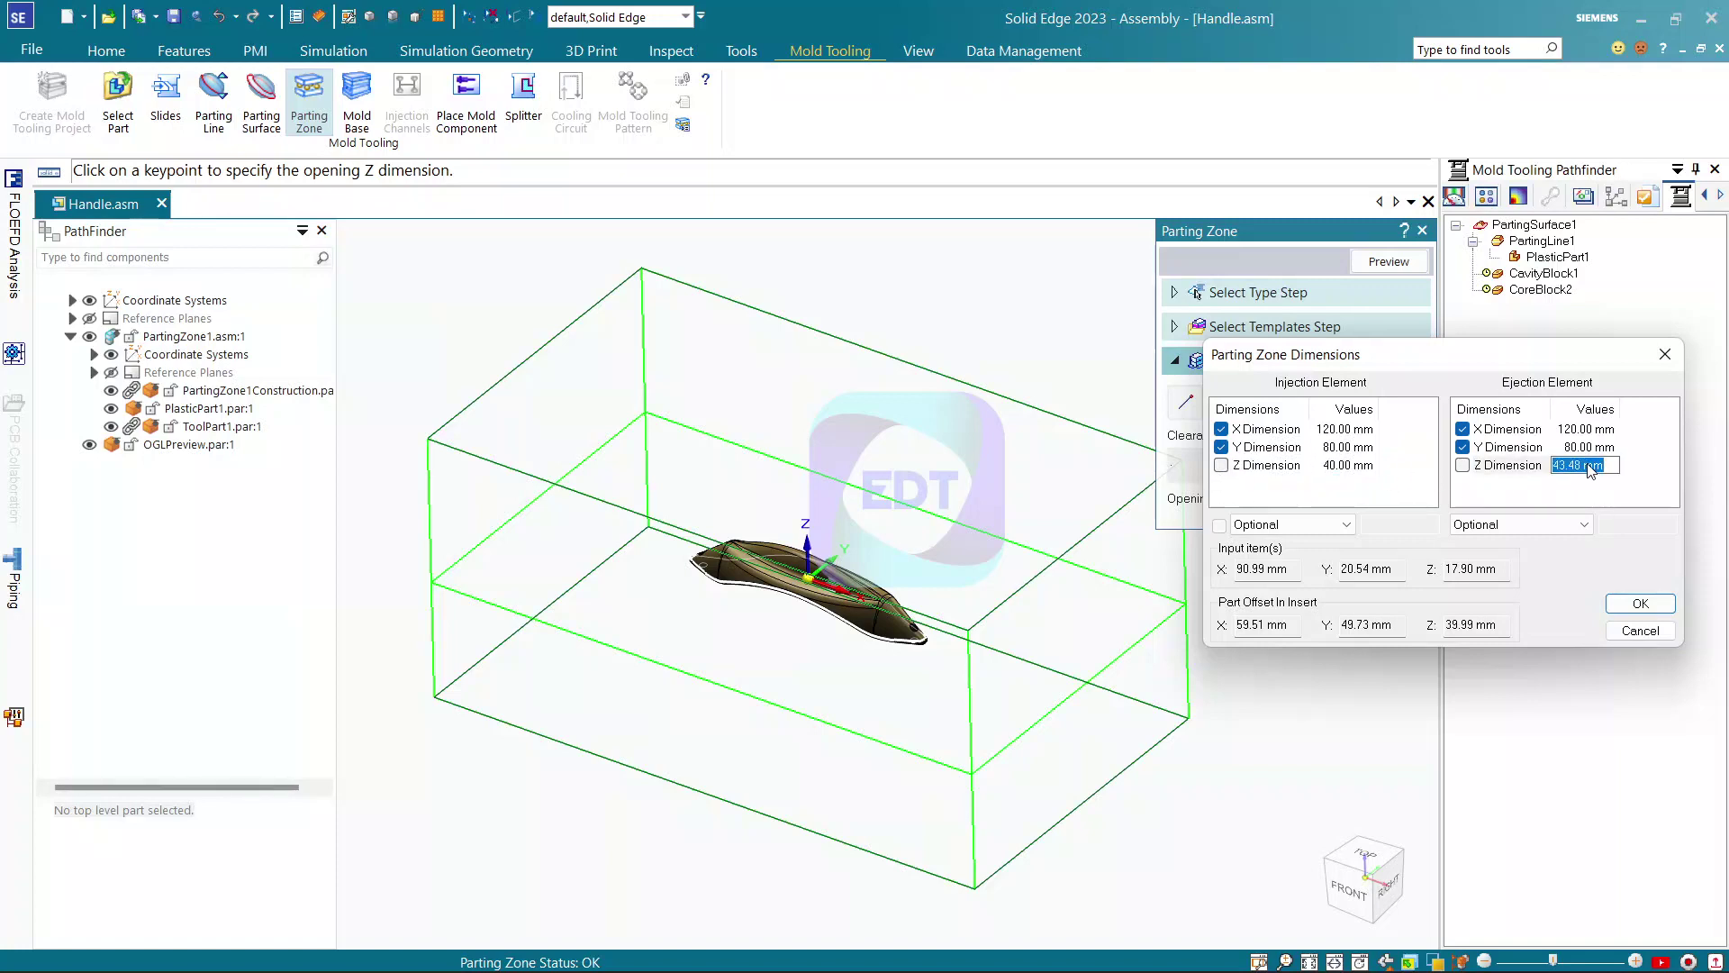
type("20")
key("Return")
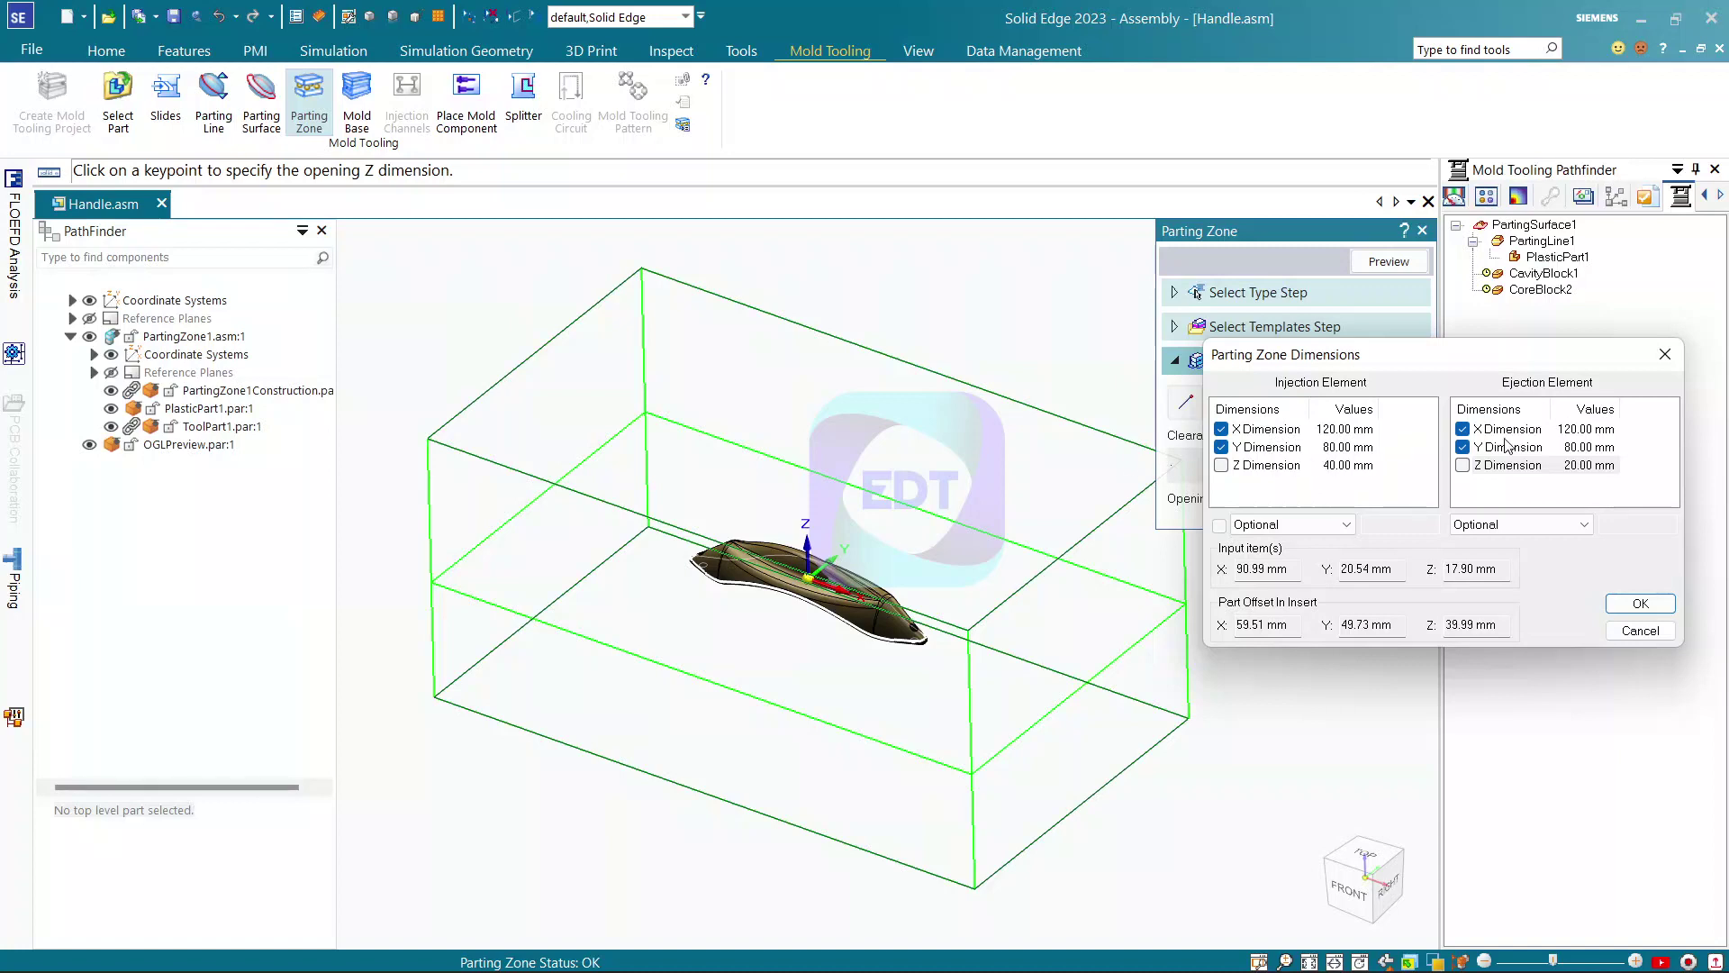
left_click(1324, 526)
left_click(1325, 542)
left_click(1640, 604)
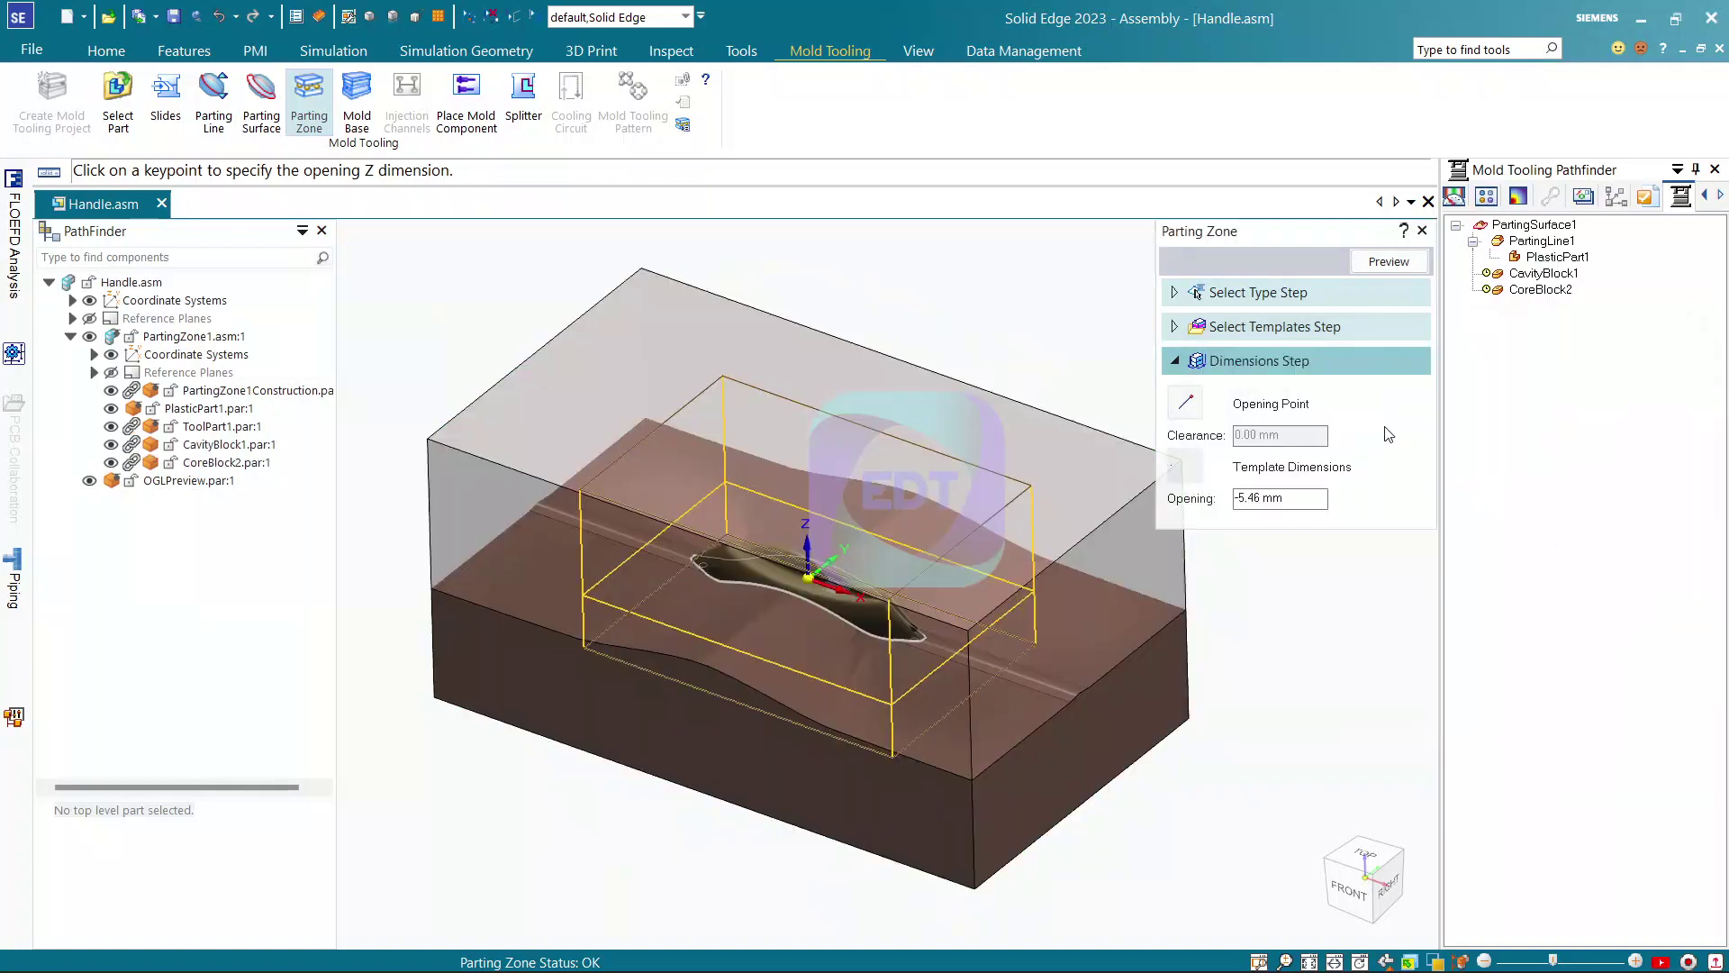
Preview the resized parting zone around the handle and finish it
left_click(1384, 262)
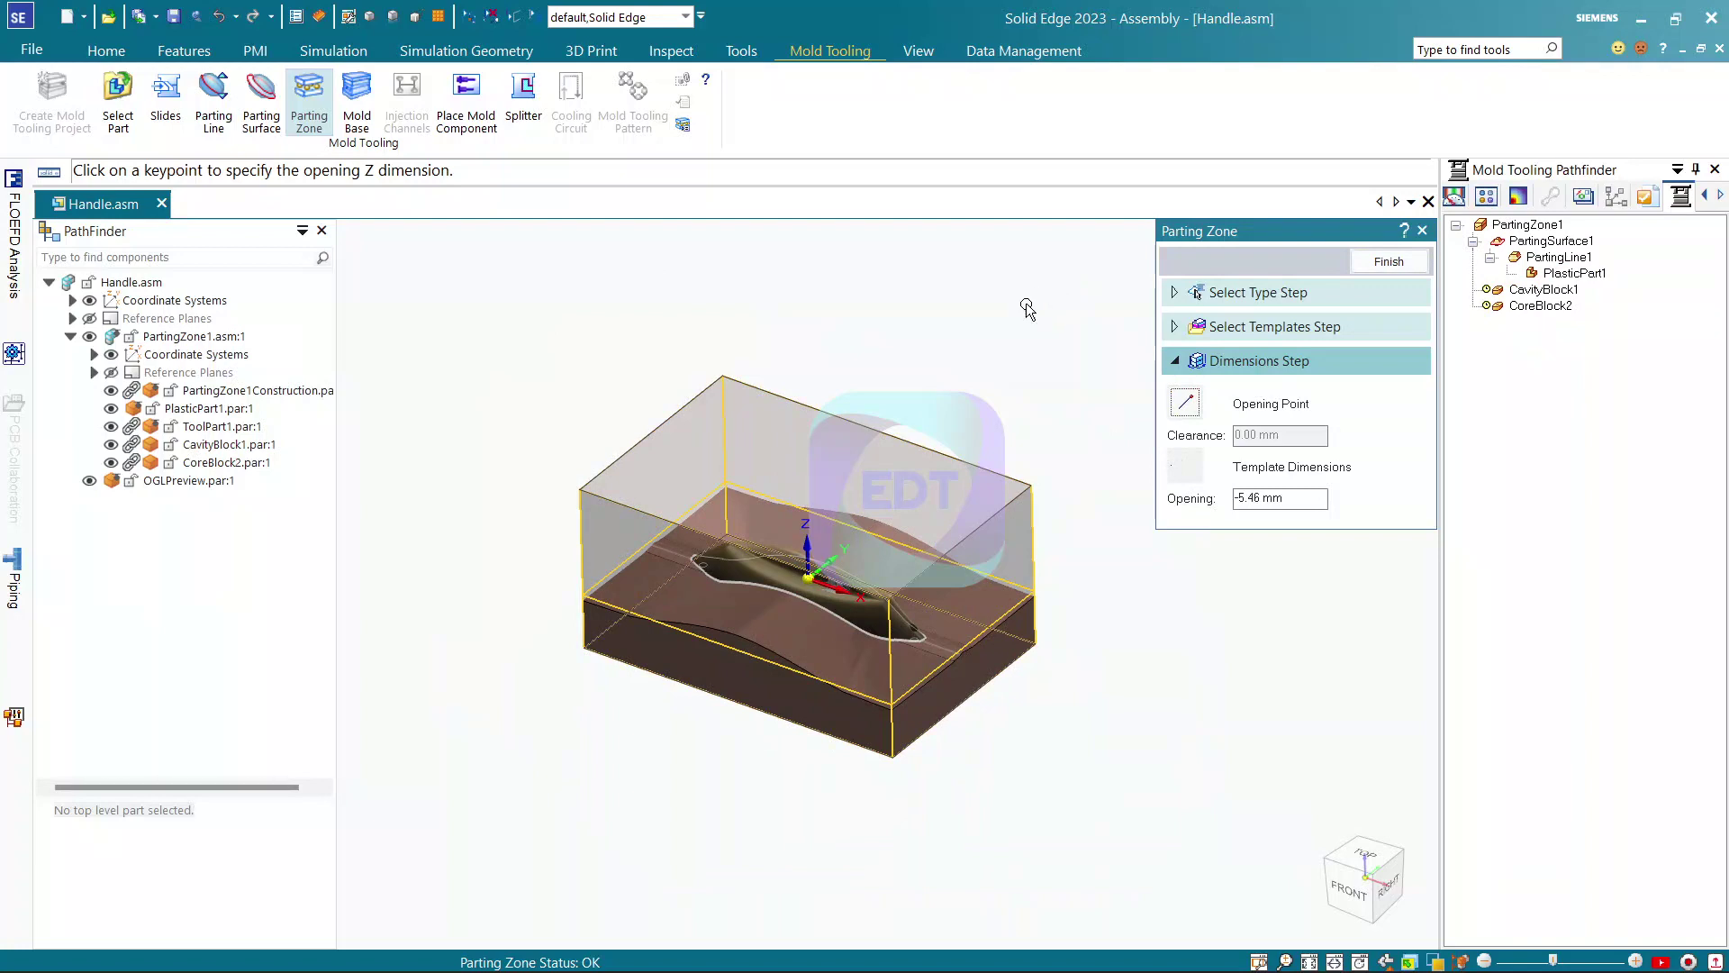
middle_click_drag(985, 331, 986, 341)
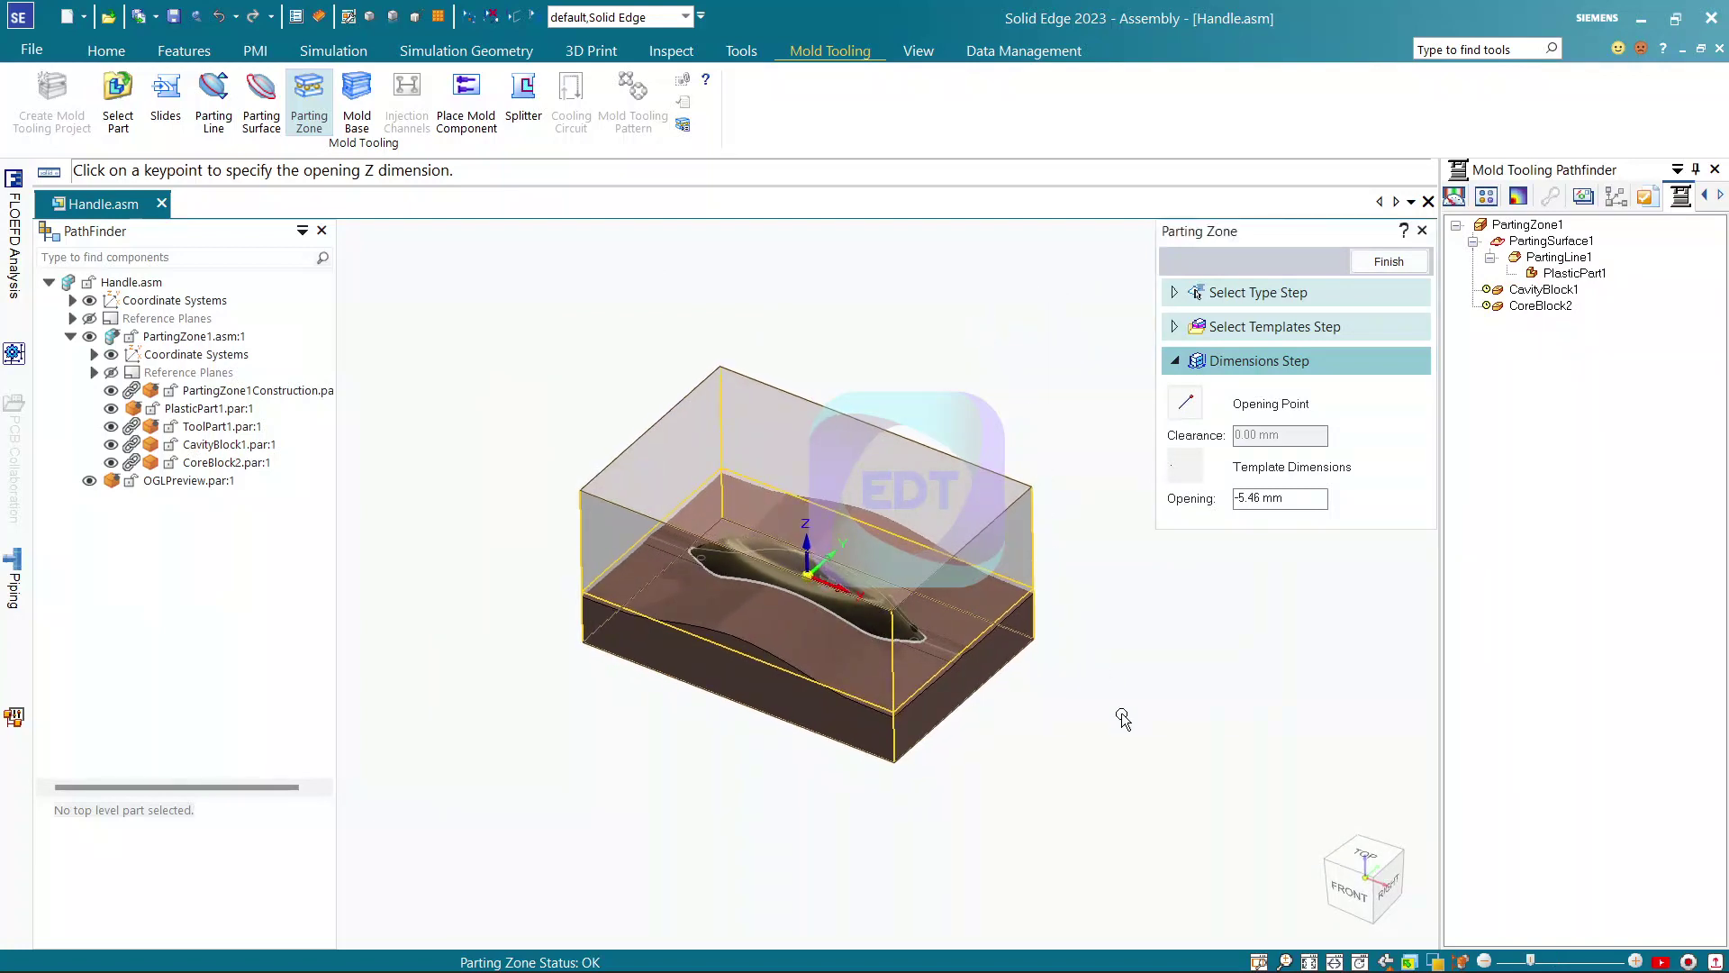
left_click(1373, 261)
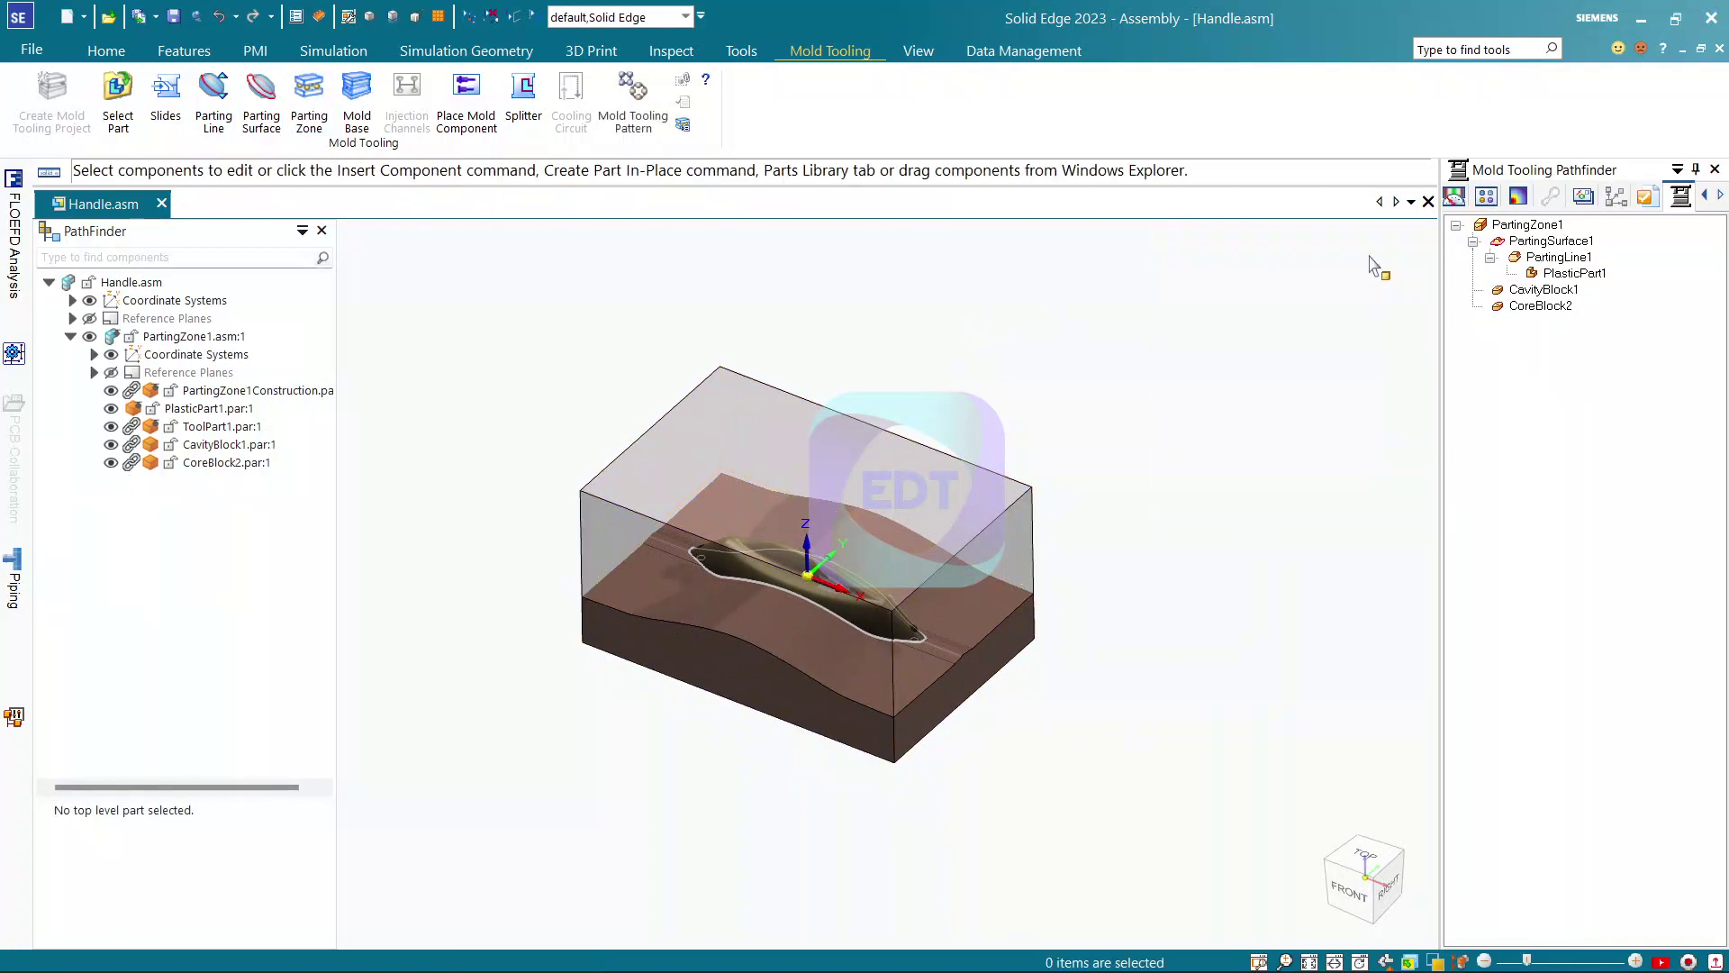
Show only the core block to inspect its parting face, and bring the other mold components back into view
middle_click_drag(1000, 742, 1024, 733, "shift")
left_click(1047, 638)
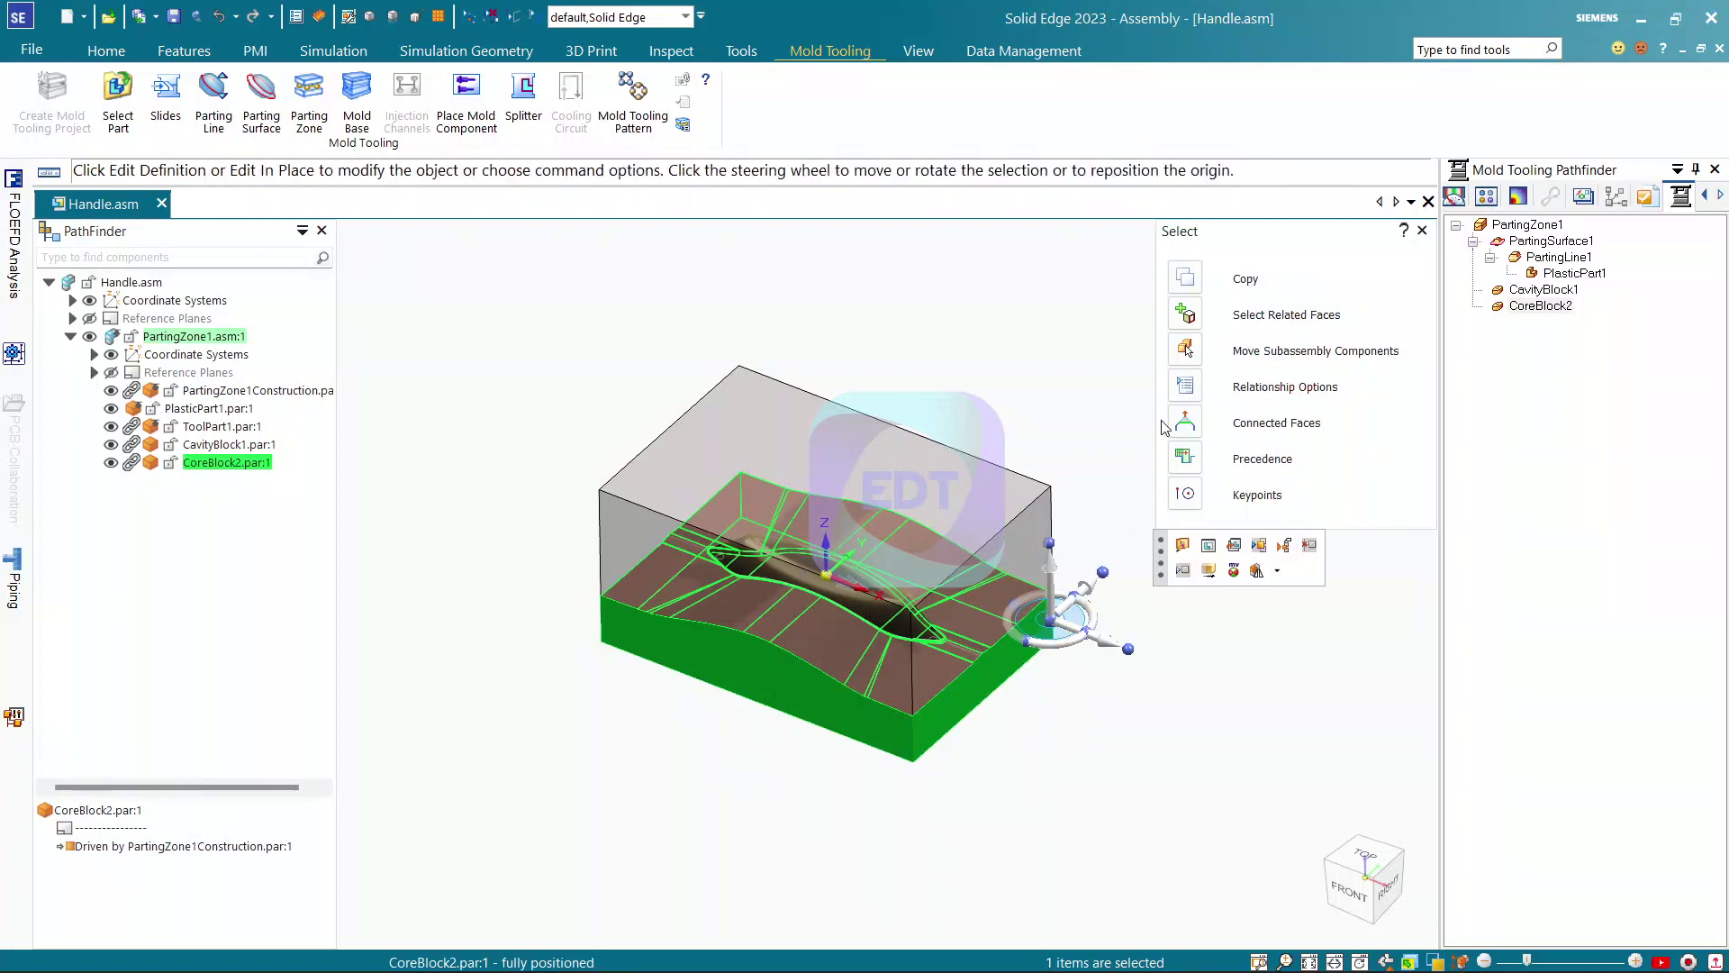
left_click(1259, 545)
scroll(814, 694, "up", 3)
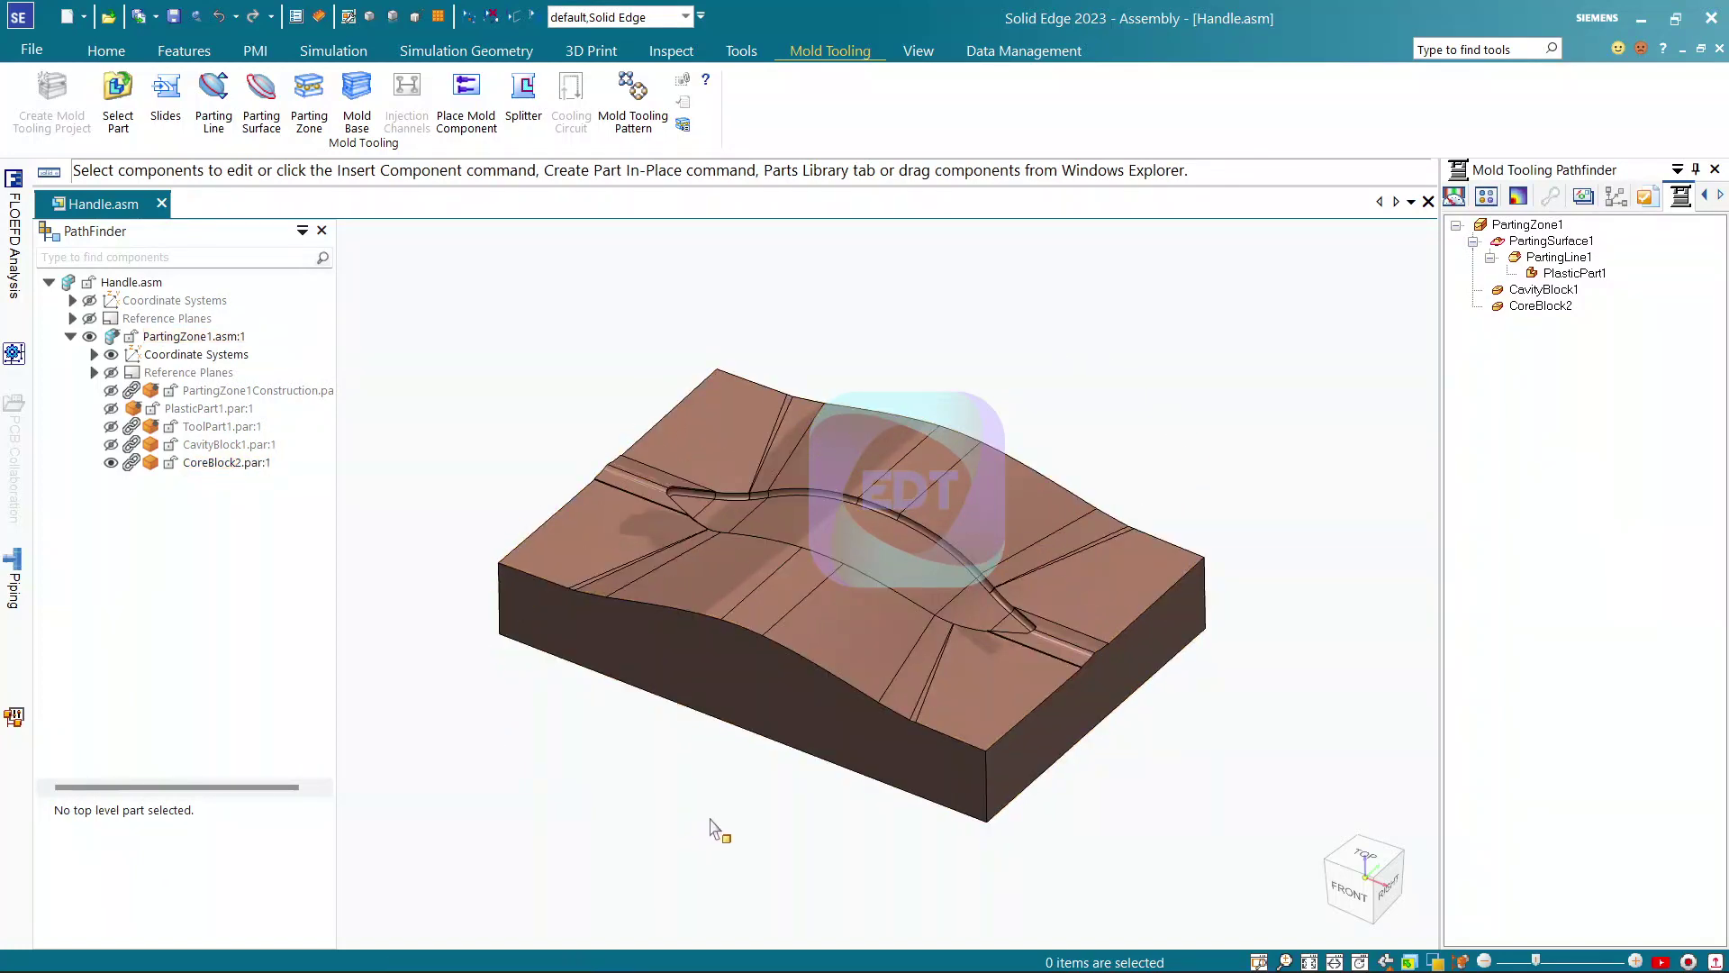
middle_click_drag(763, 820, 747, 809, "shift")
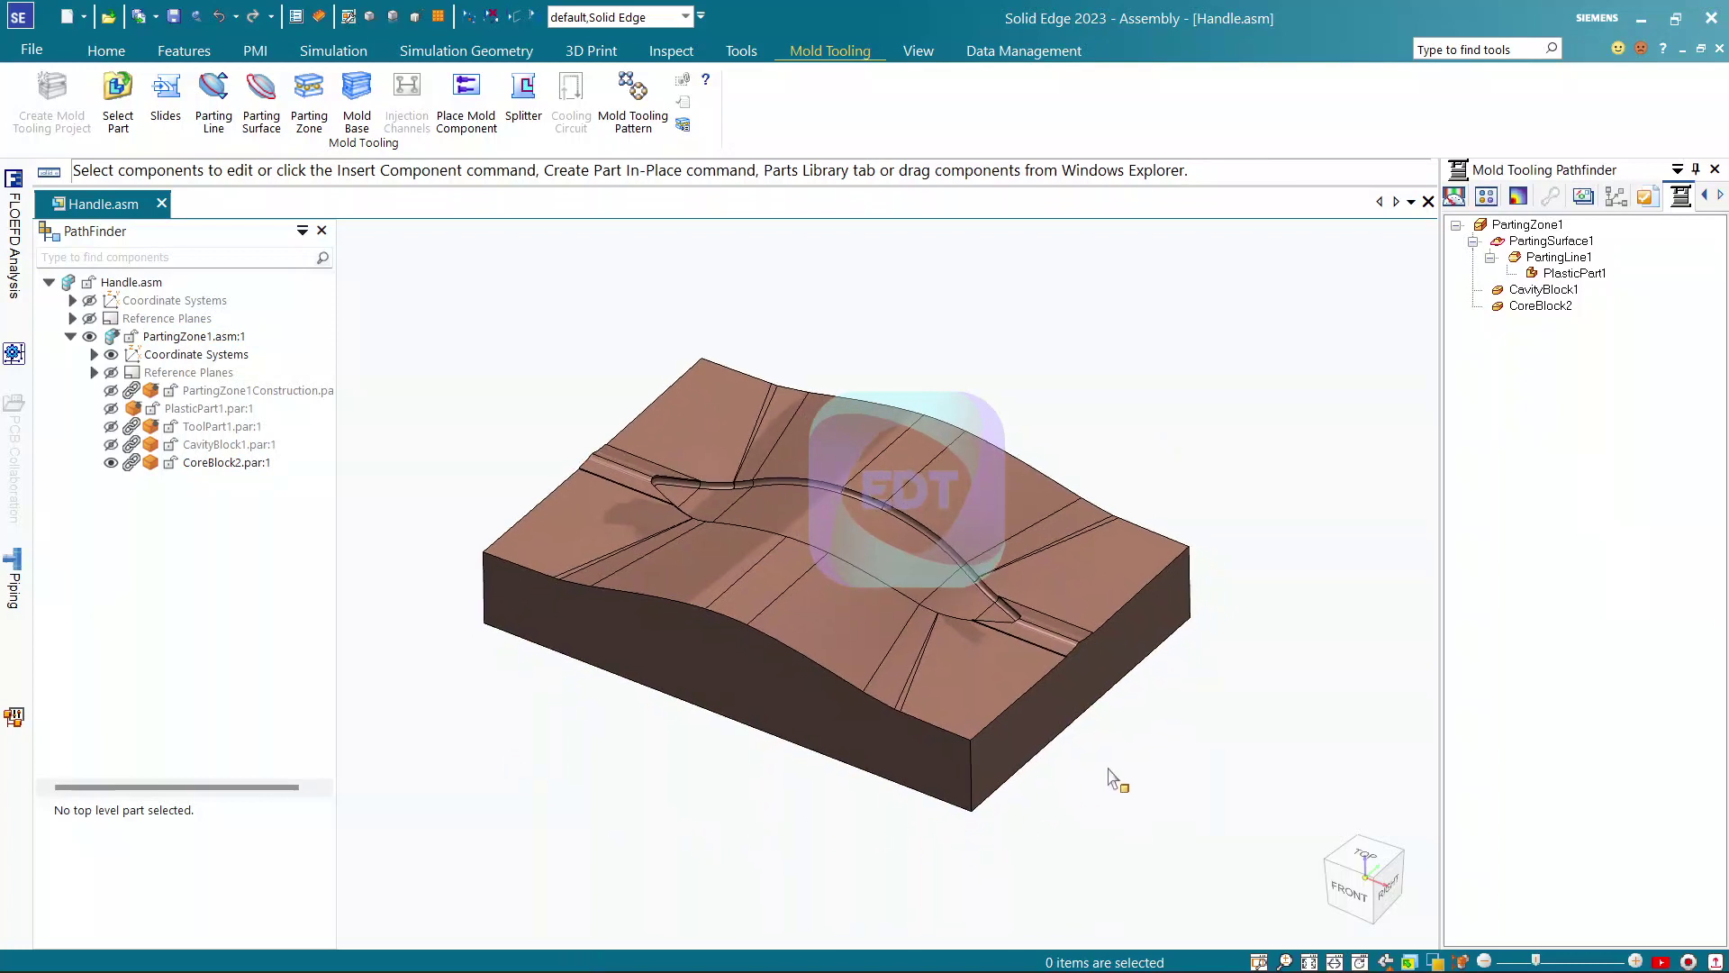
right_click(1268, 436)
left_click(1327, 679)
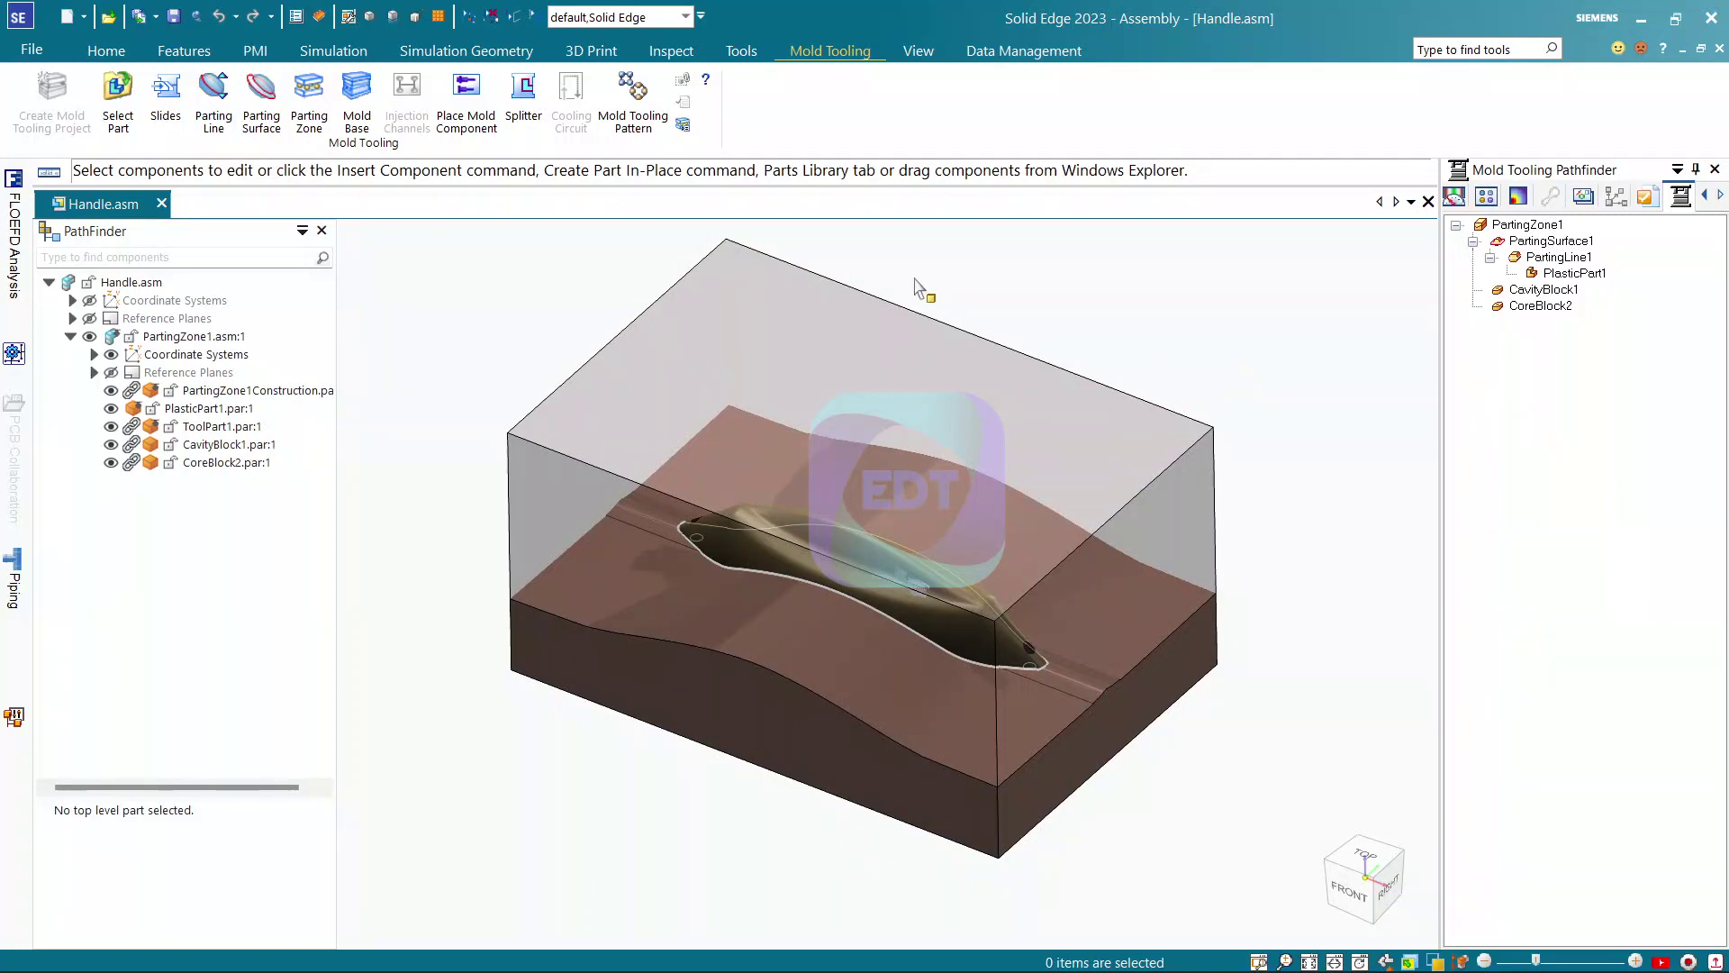
Start a 2 by 2 rectangular mold tooling pattern of the handle's core and cavity set
left_click(633, 95)
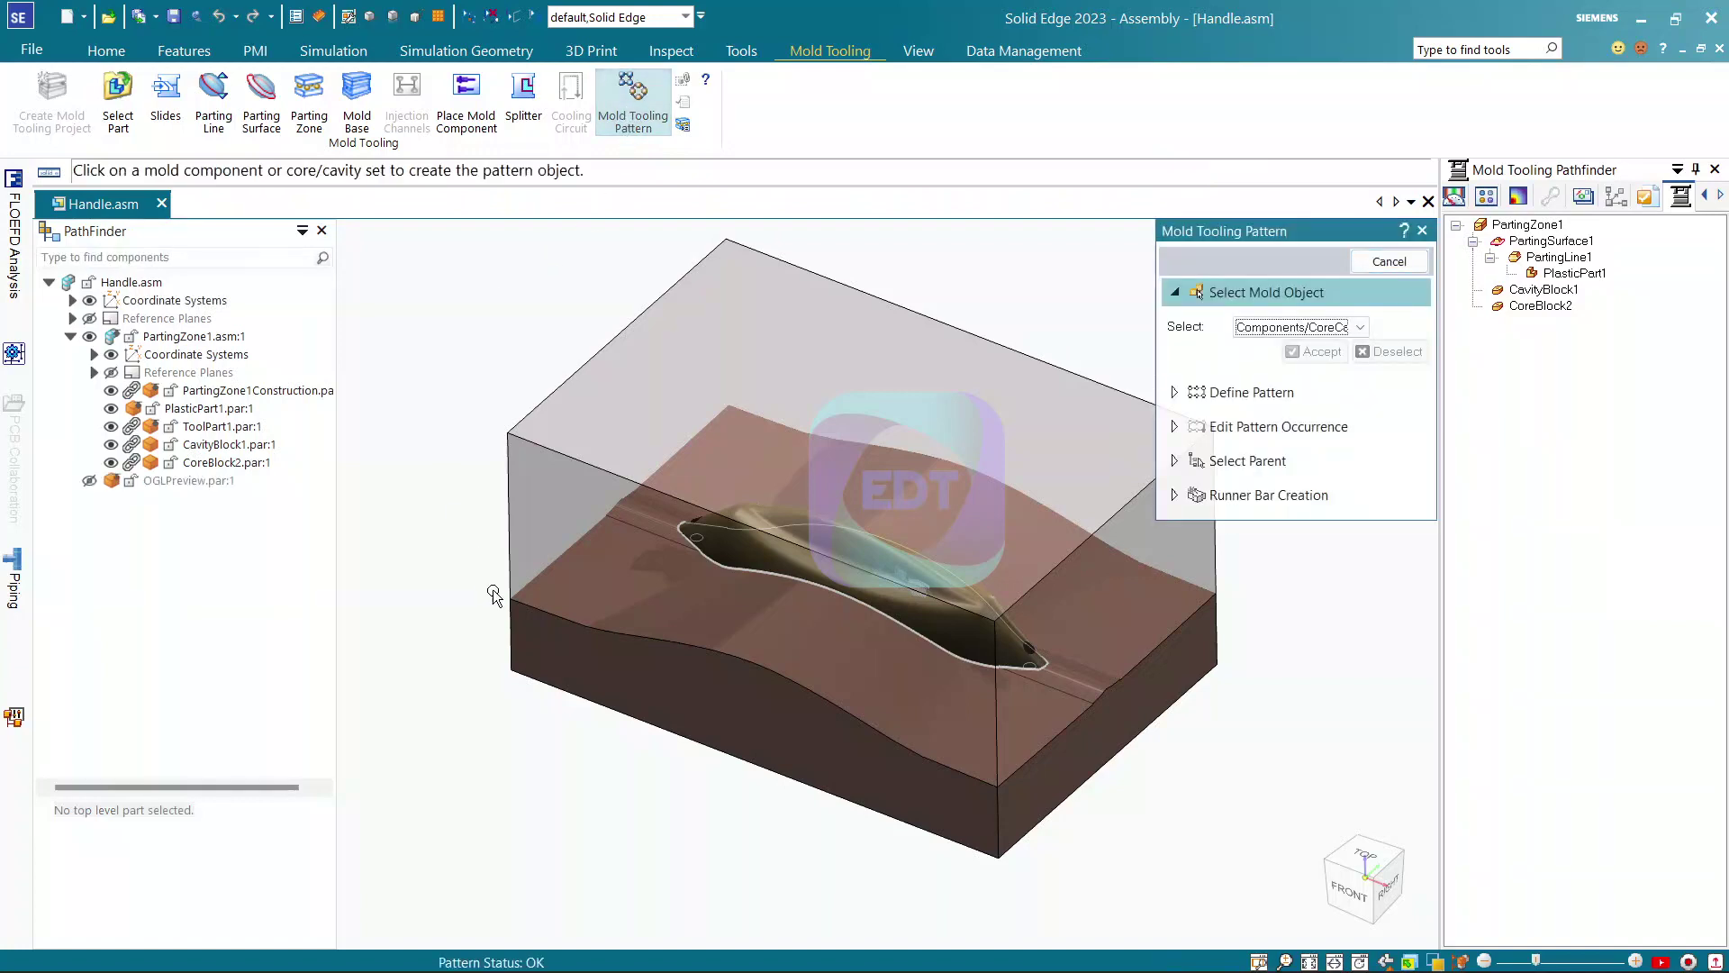
left_click(506, 483)
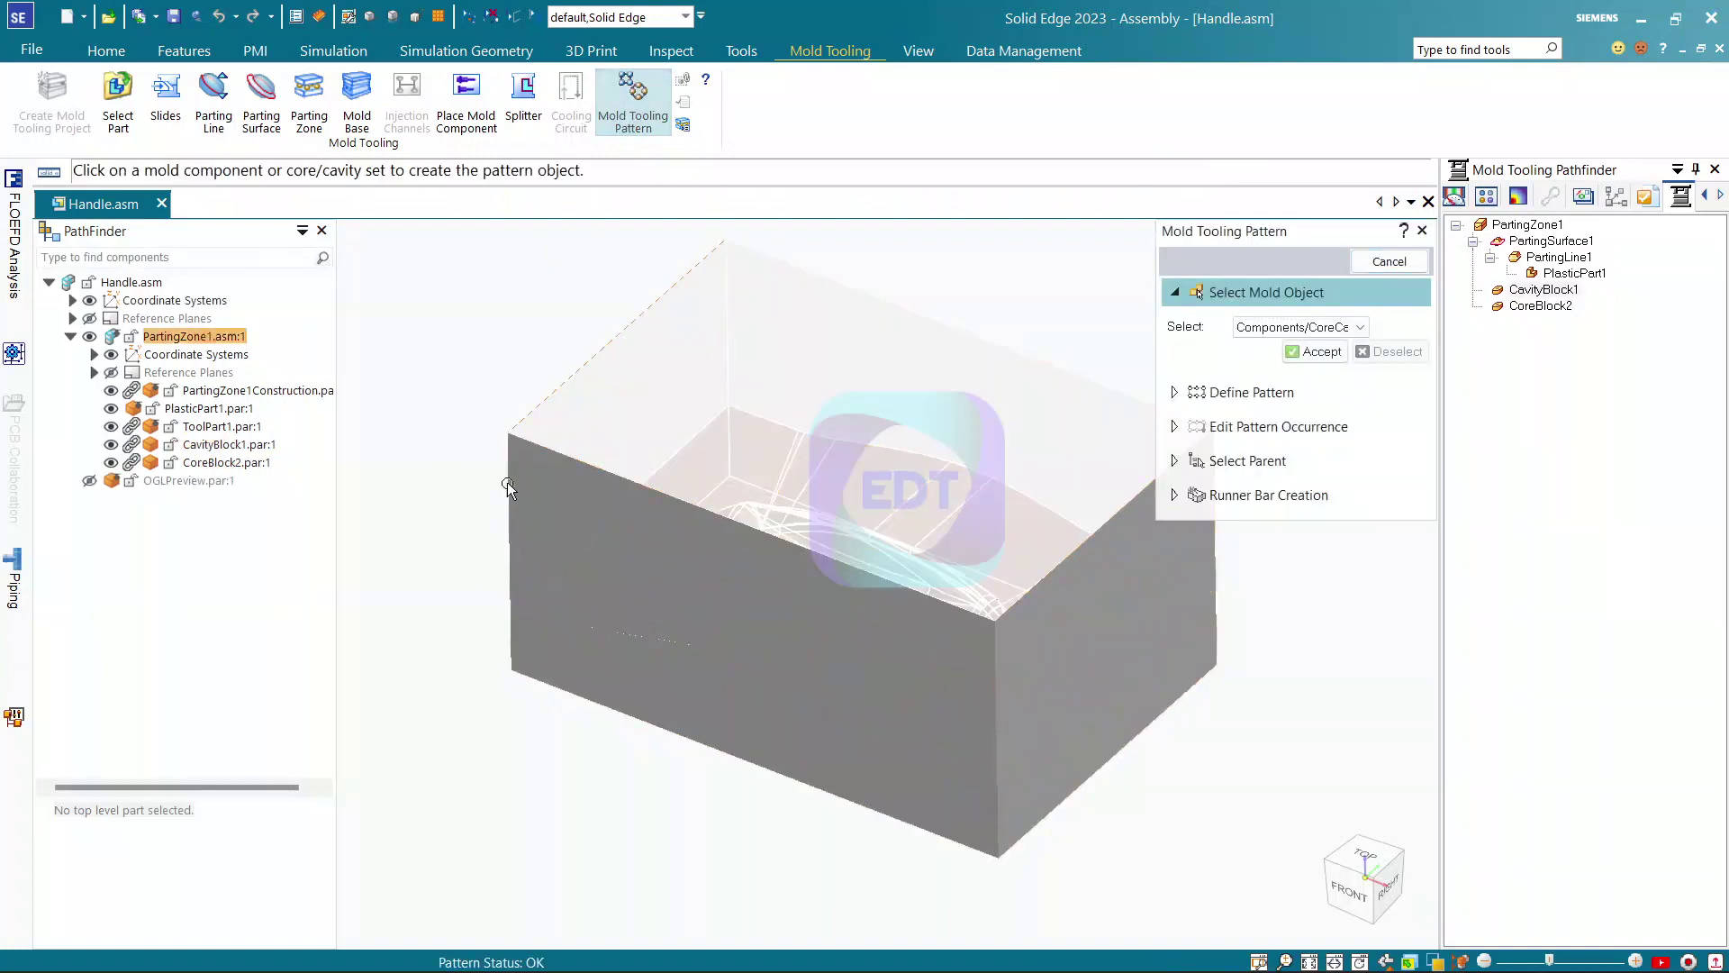
right_click(486, 374)
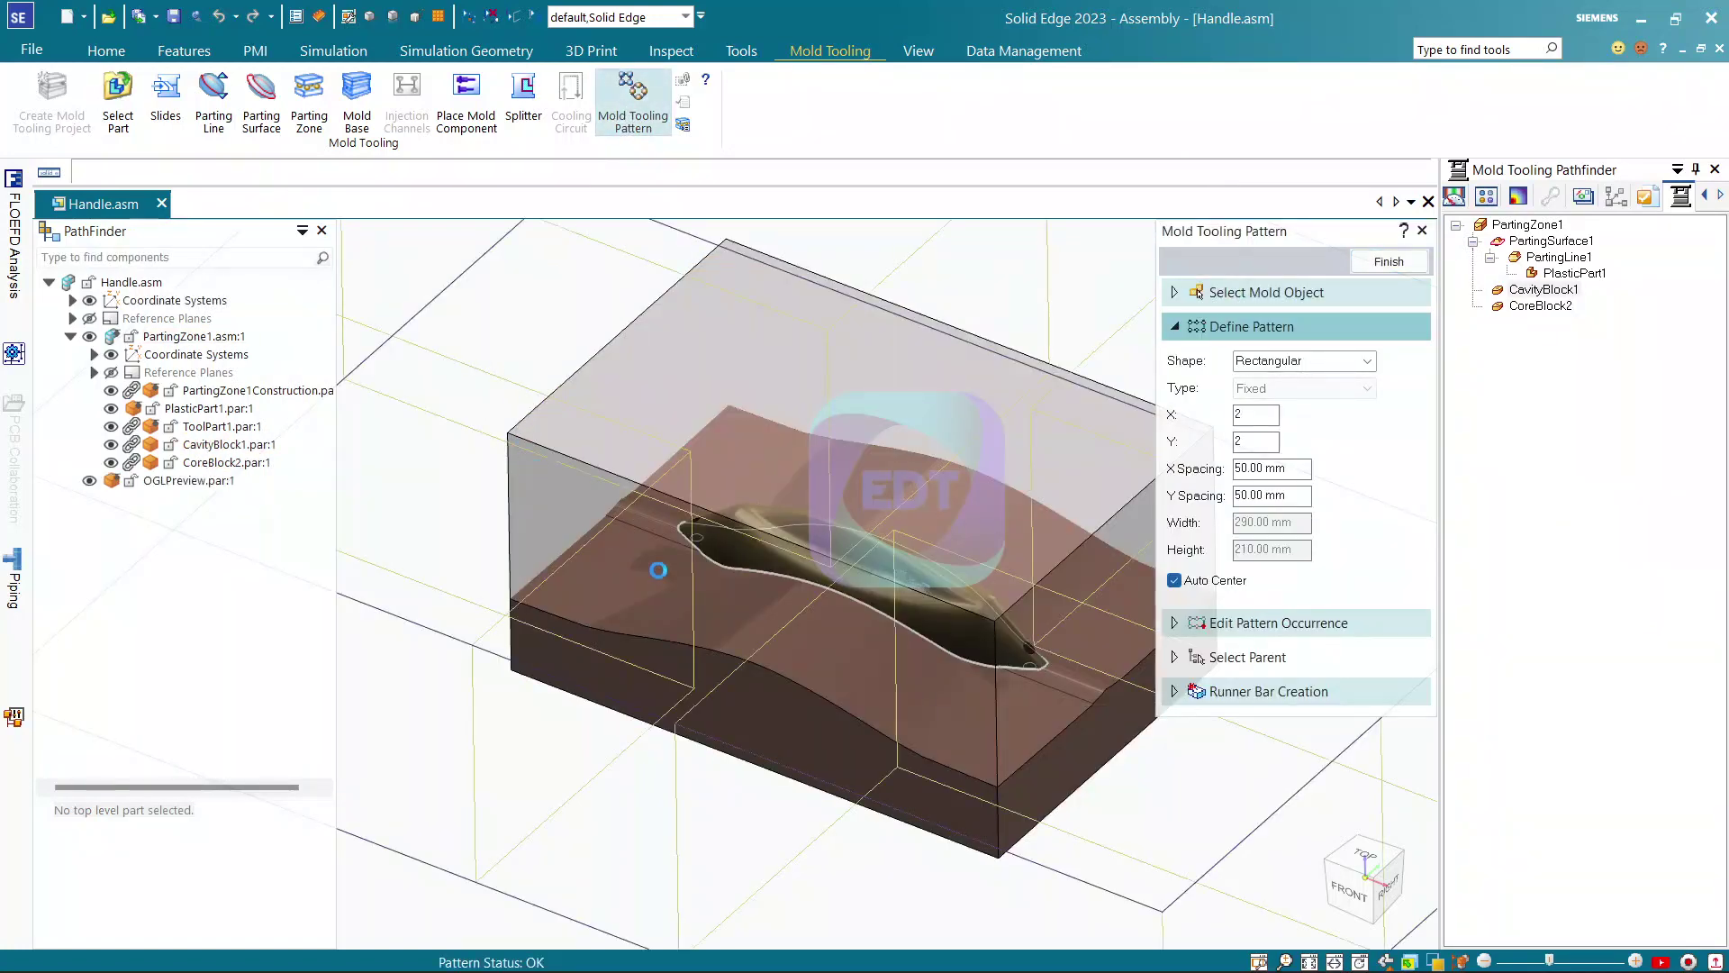
middle_click_drag(710, 549, 745, 551, "shift")
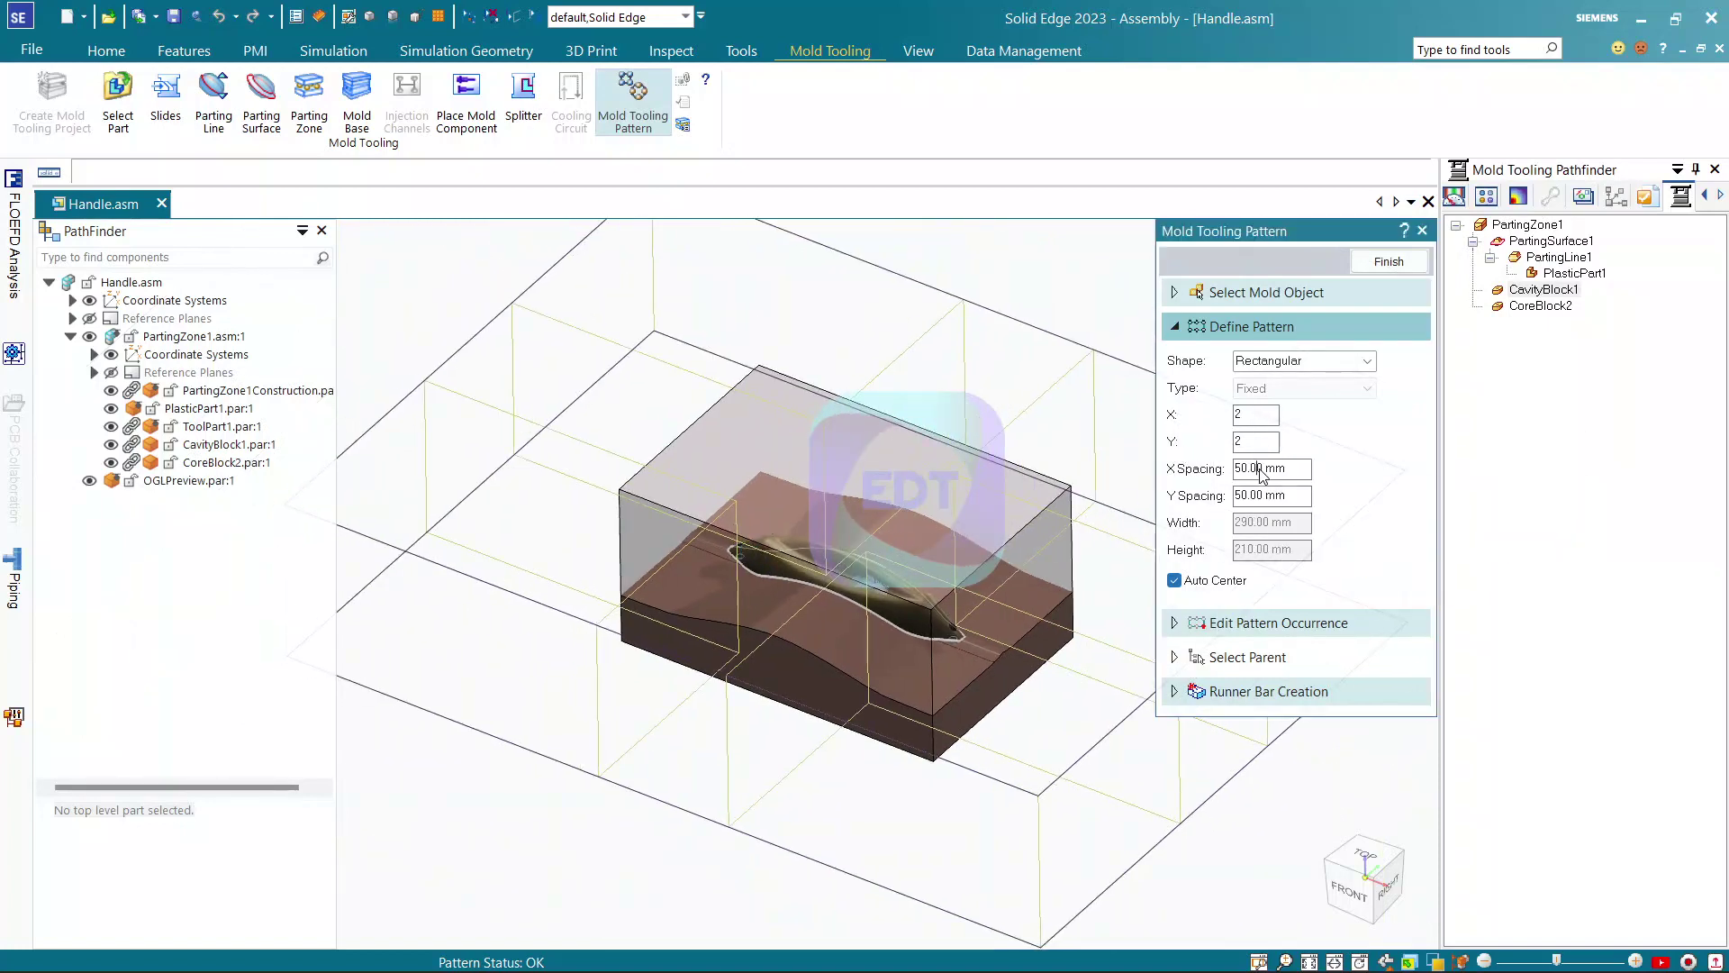
Set the pattern's X and Y spacing to 0 mm and finish the mold tooling pattern
left_click_drag(1266, 470, 1236, 501)
type("0")
type("0")
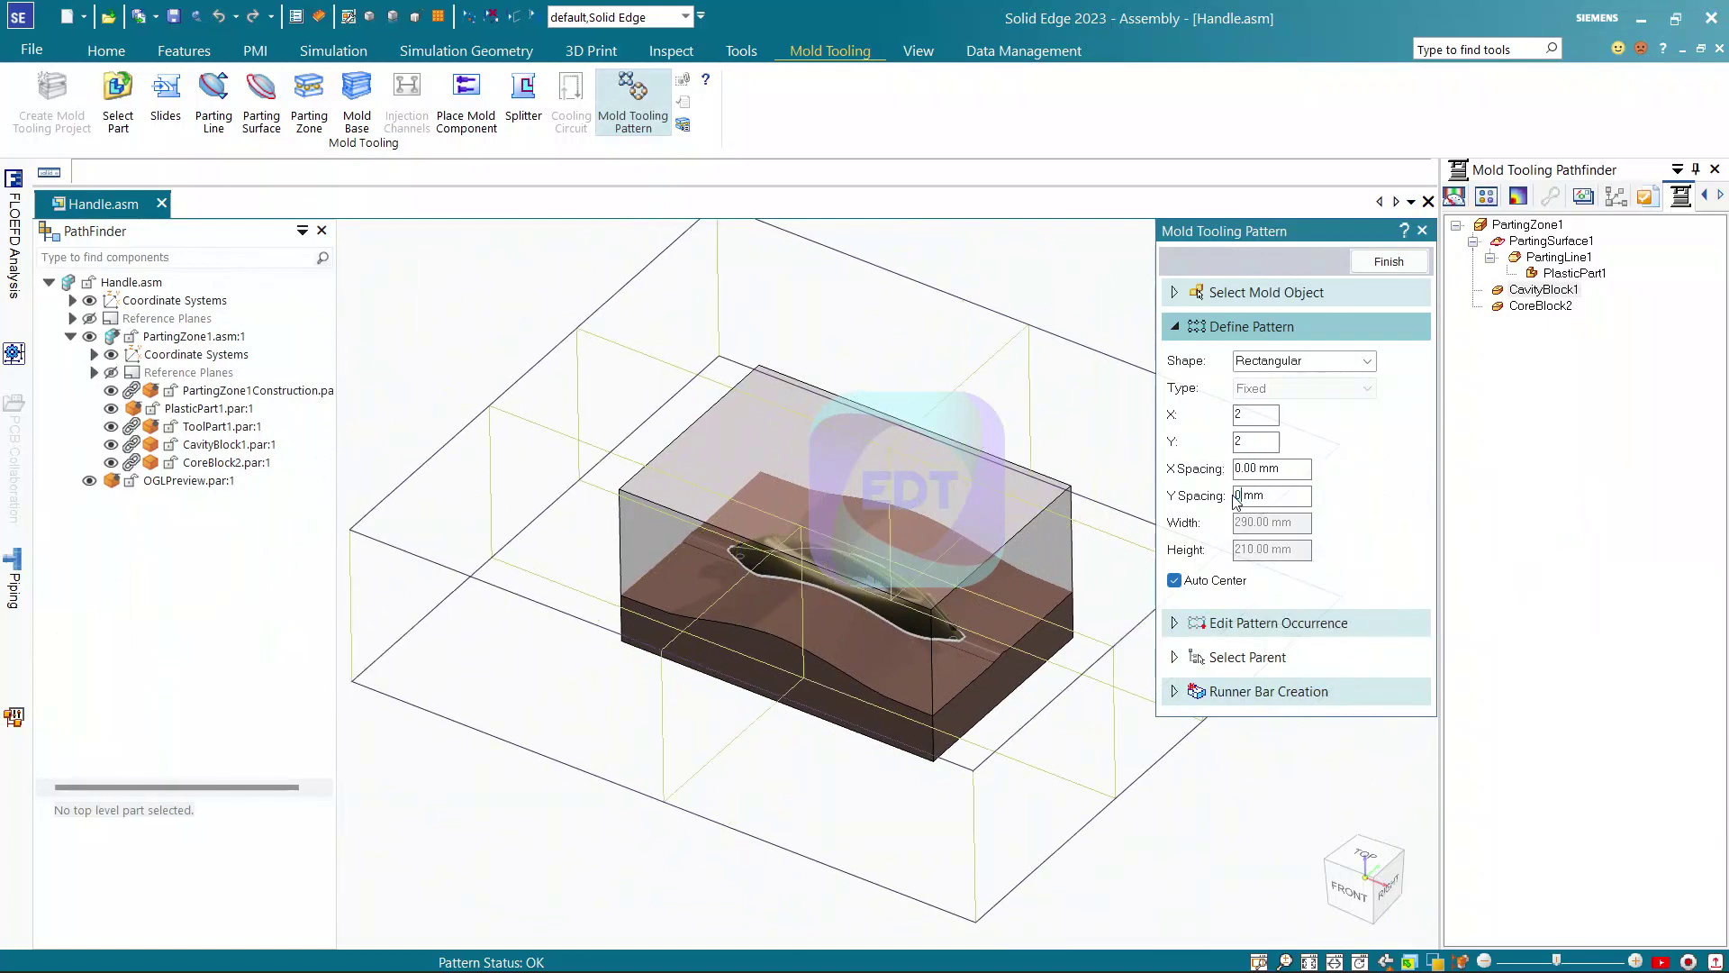
left_click(1288, 466)
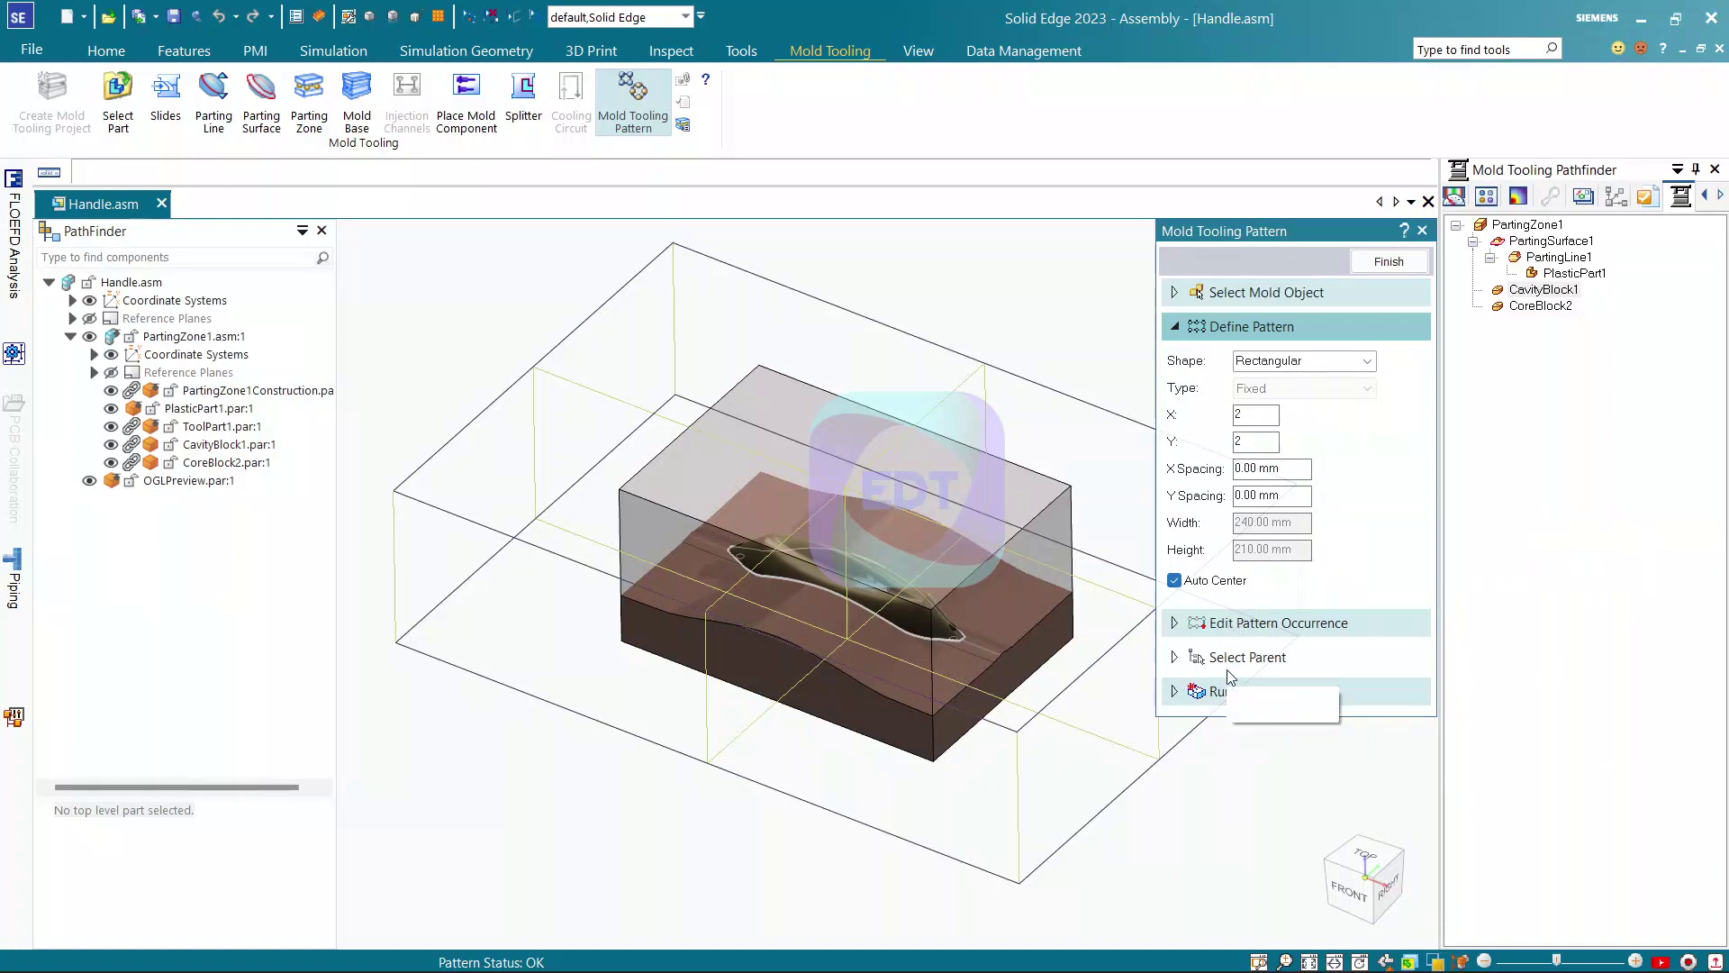
left_click(1378, 261)
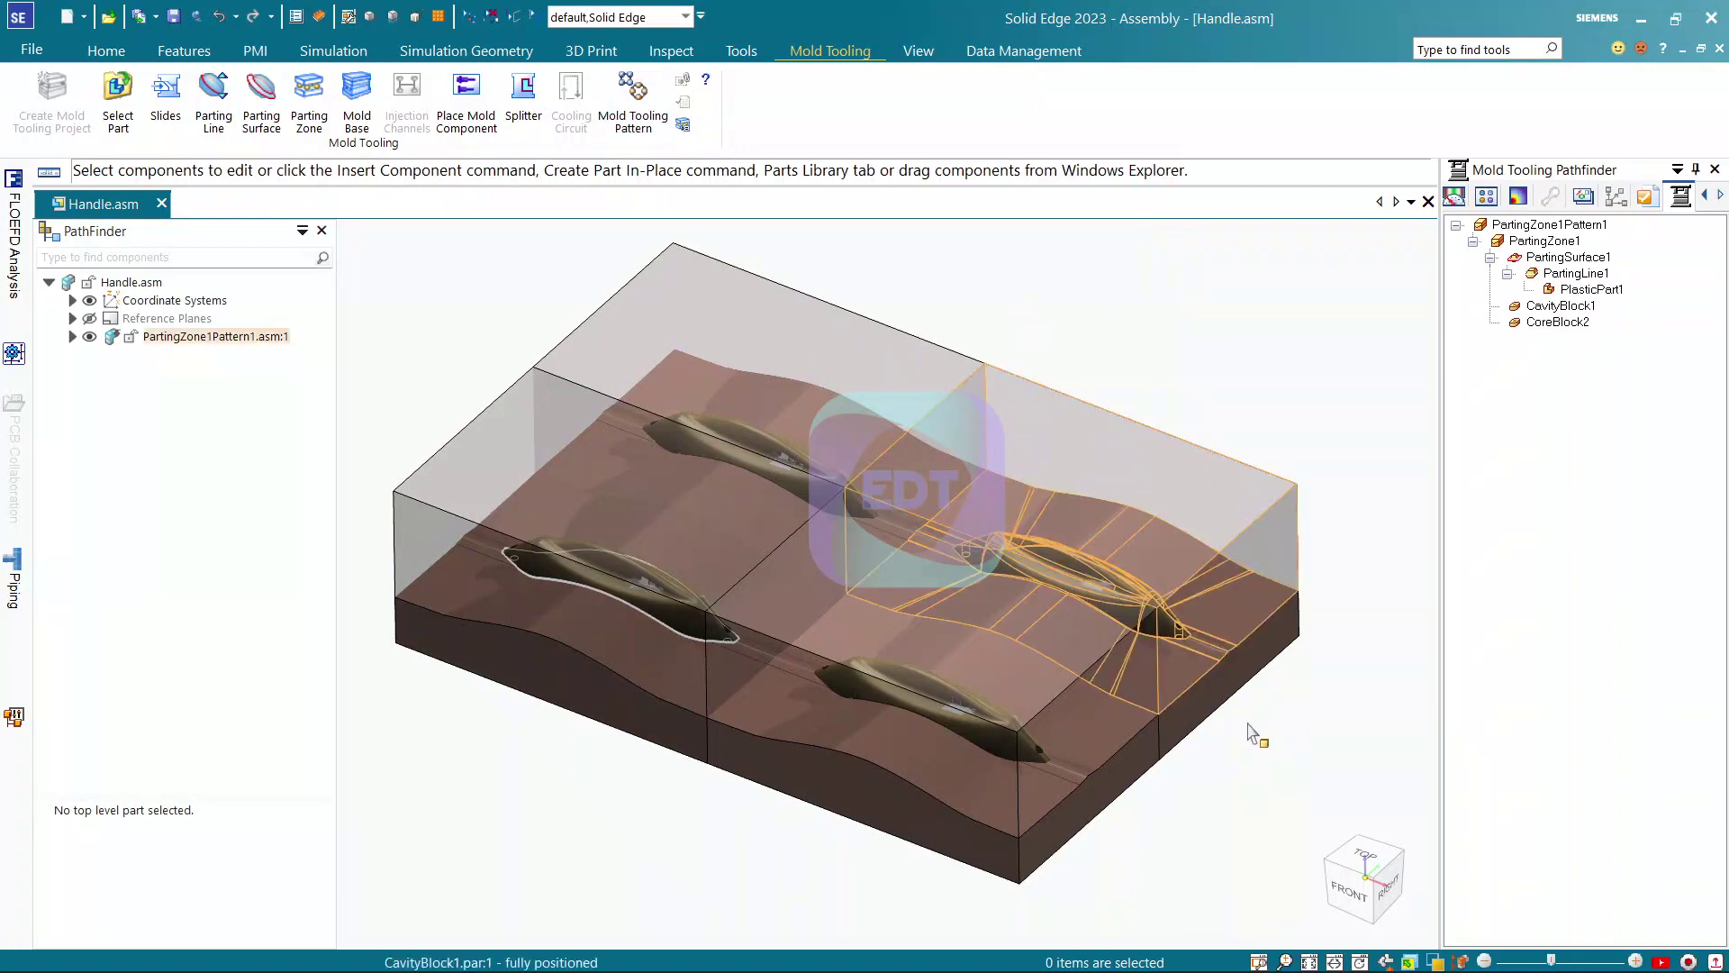
Examine the patterned cavities from above against the base coordinate system, and hide the coordinate systems
left_click(1365, 856)
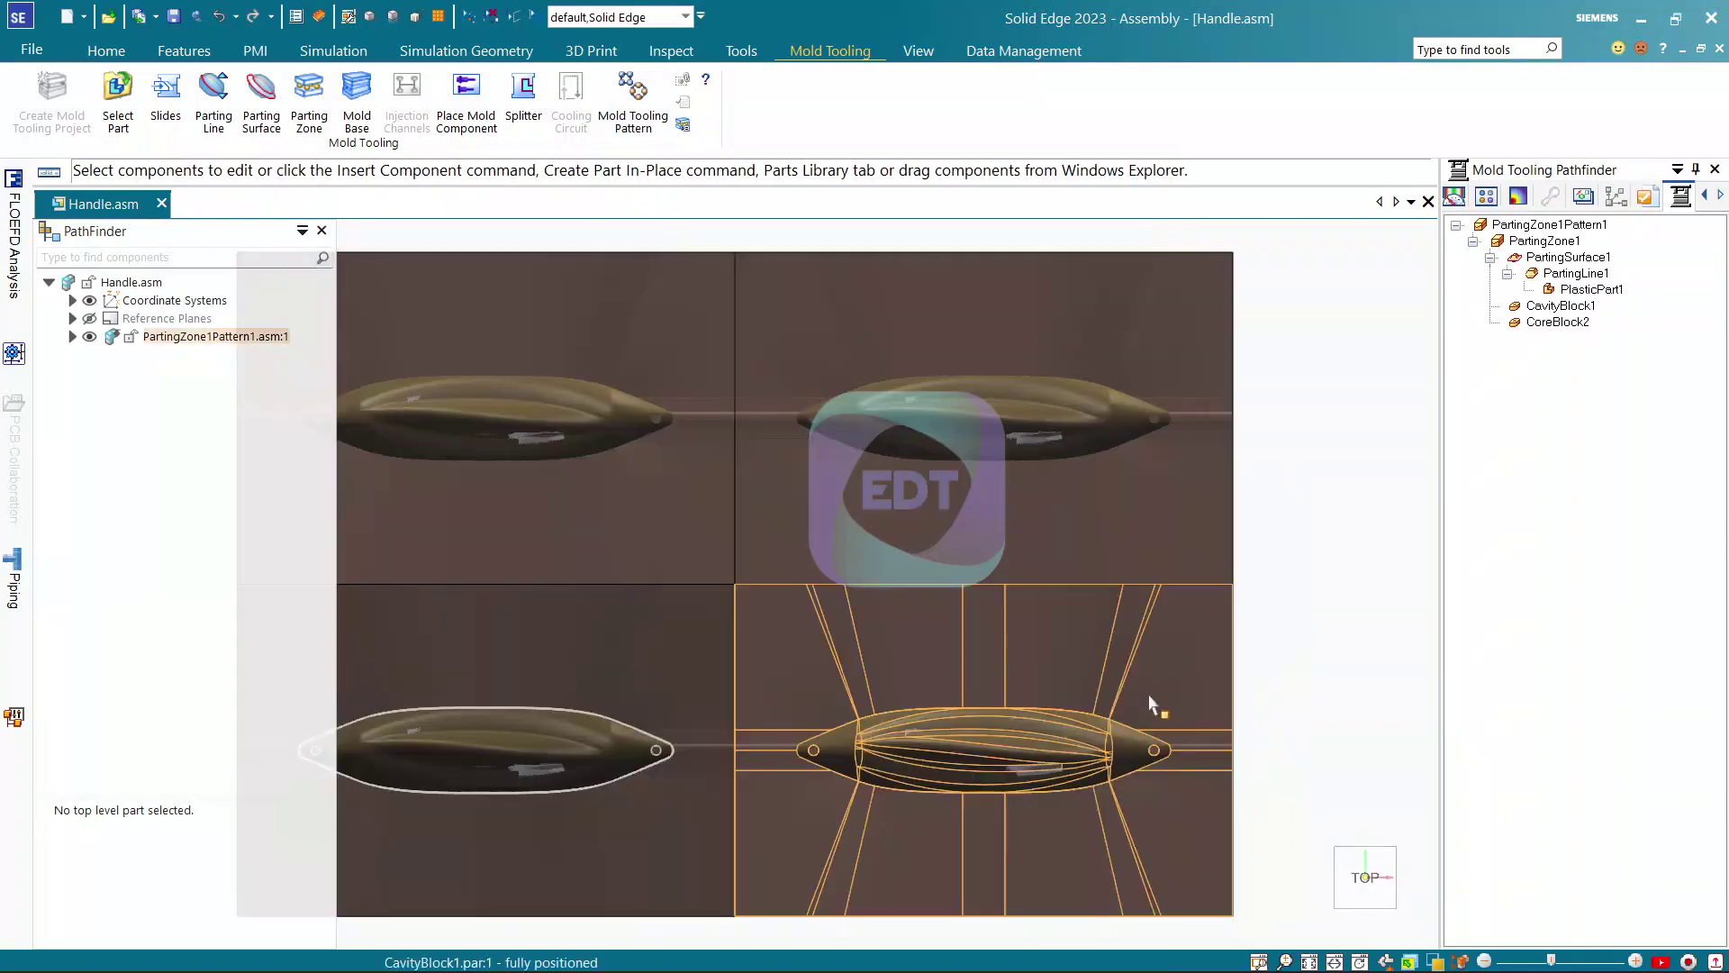
scroll(1145, 701, "down", 1)
middle_click_drag(1033, 678, 1107, 664, "shift")
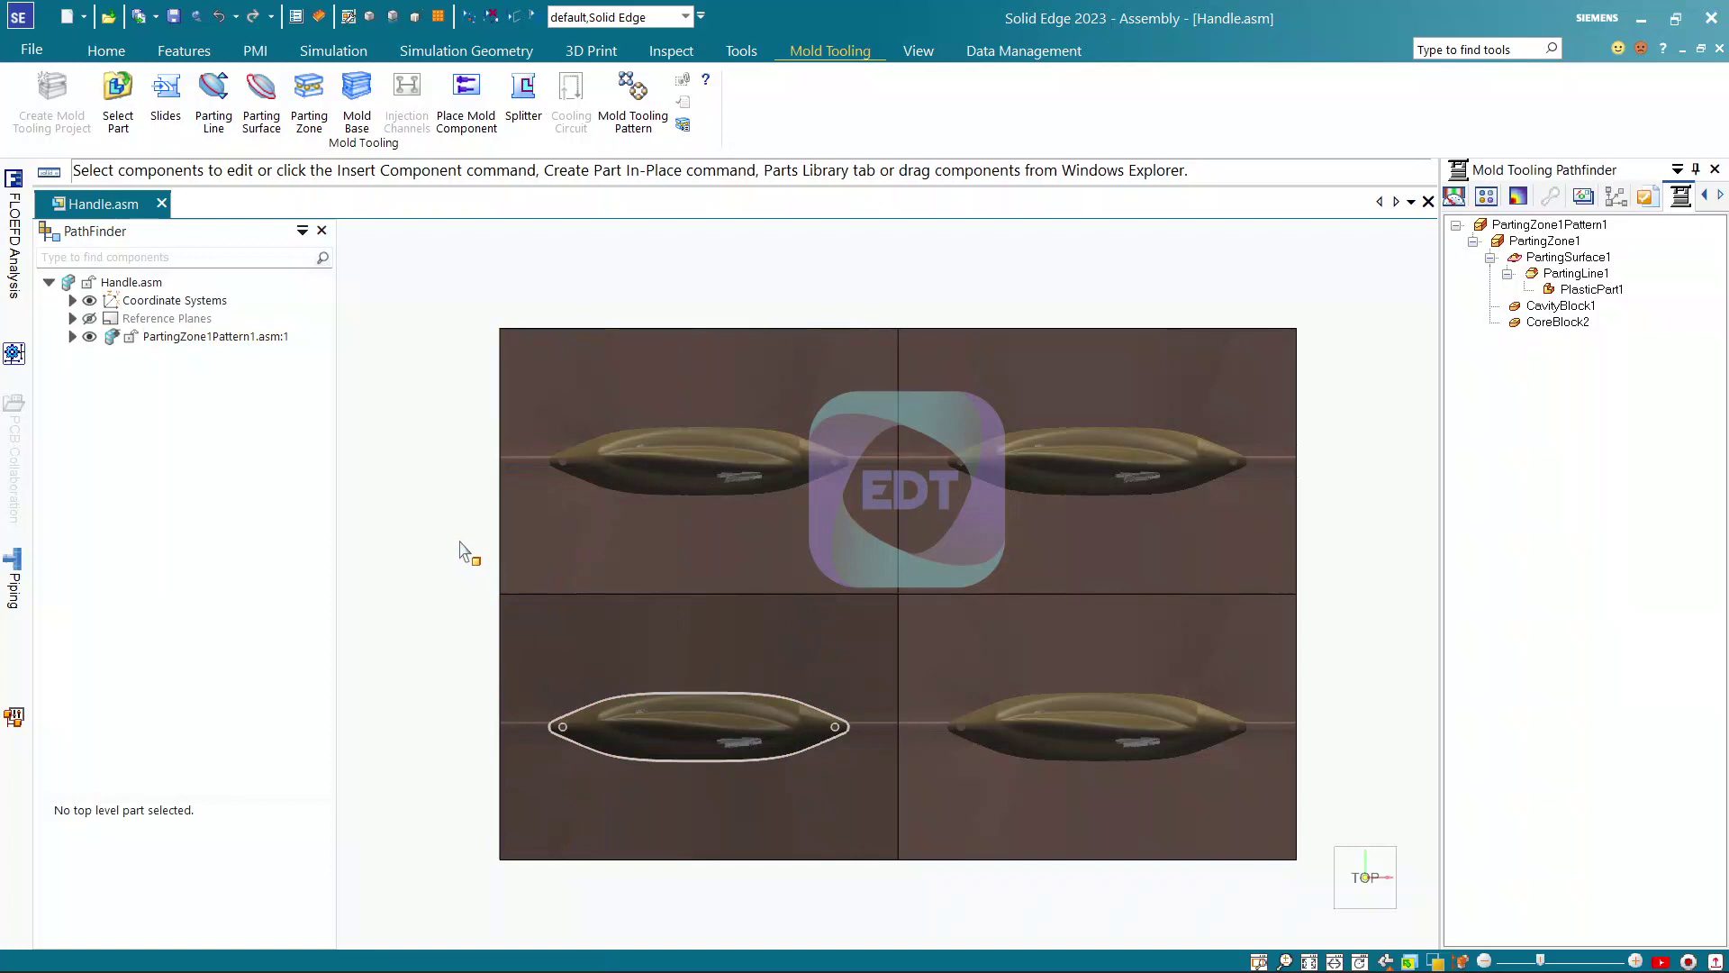
left_click(72, 300)
left_click(110, 318)
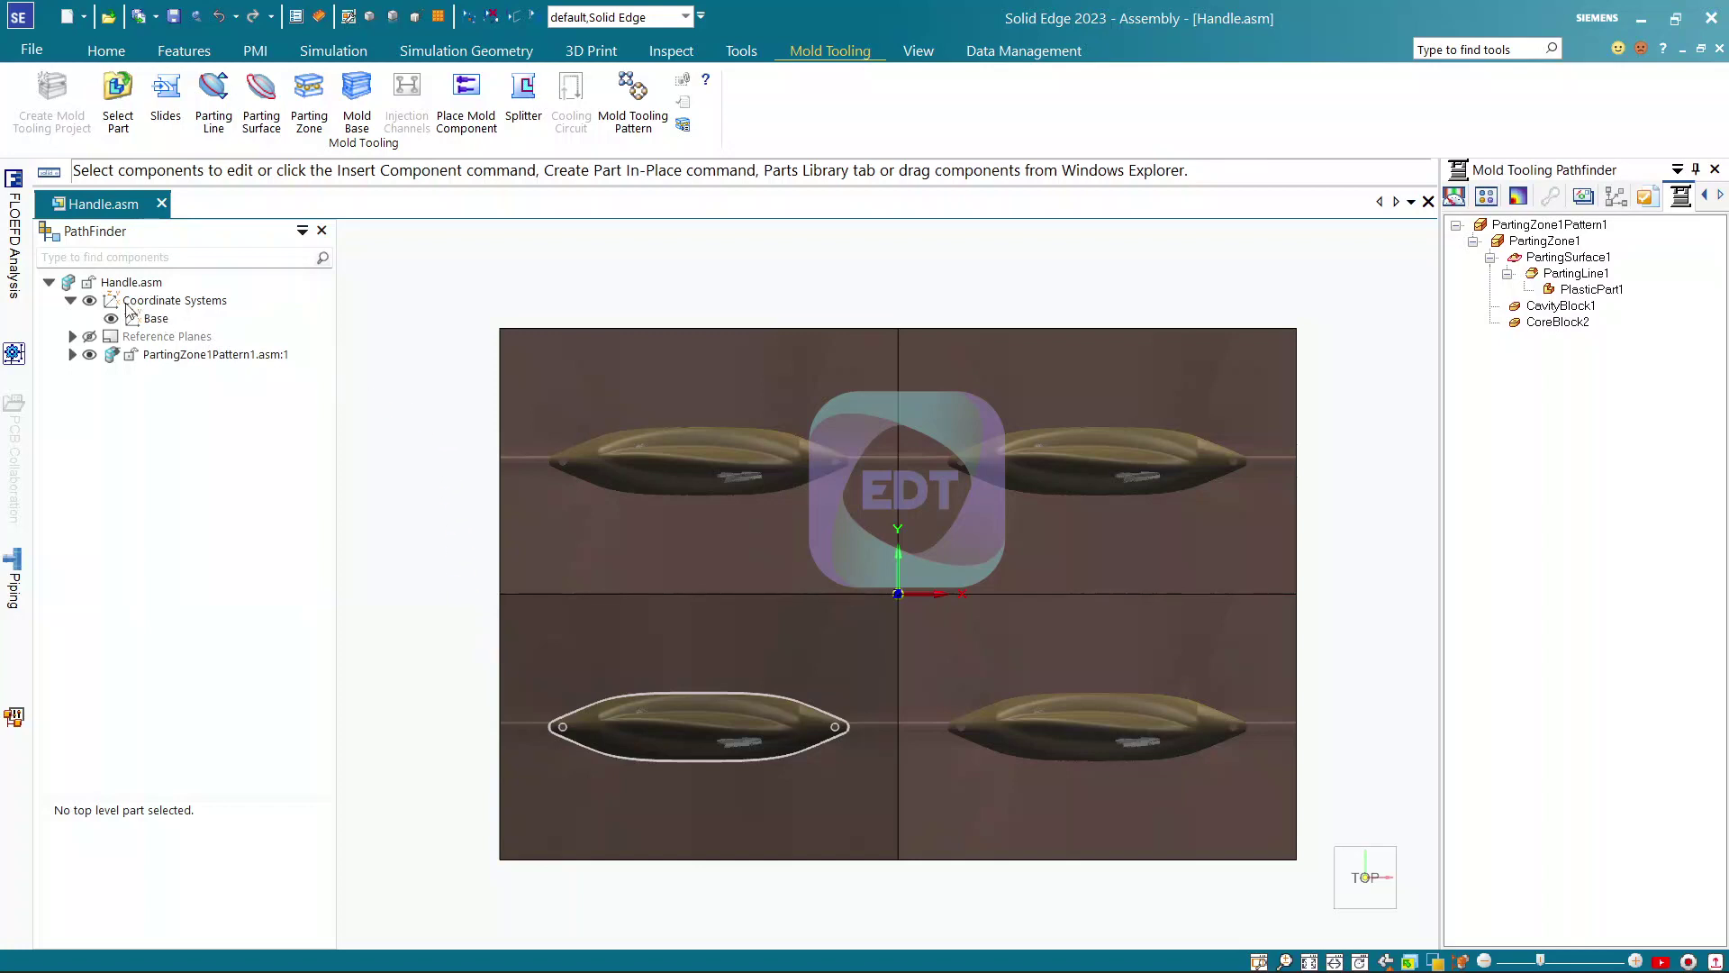
left_click(83, 298)
left_click(73, 300)
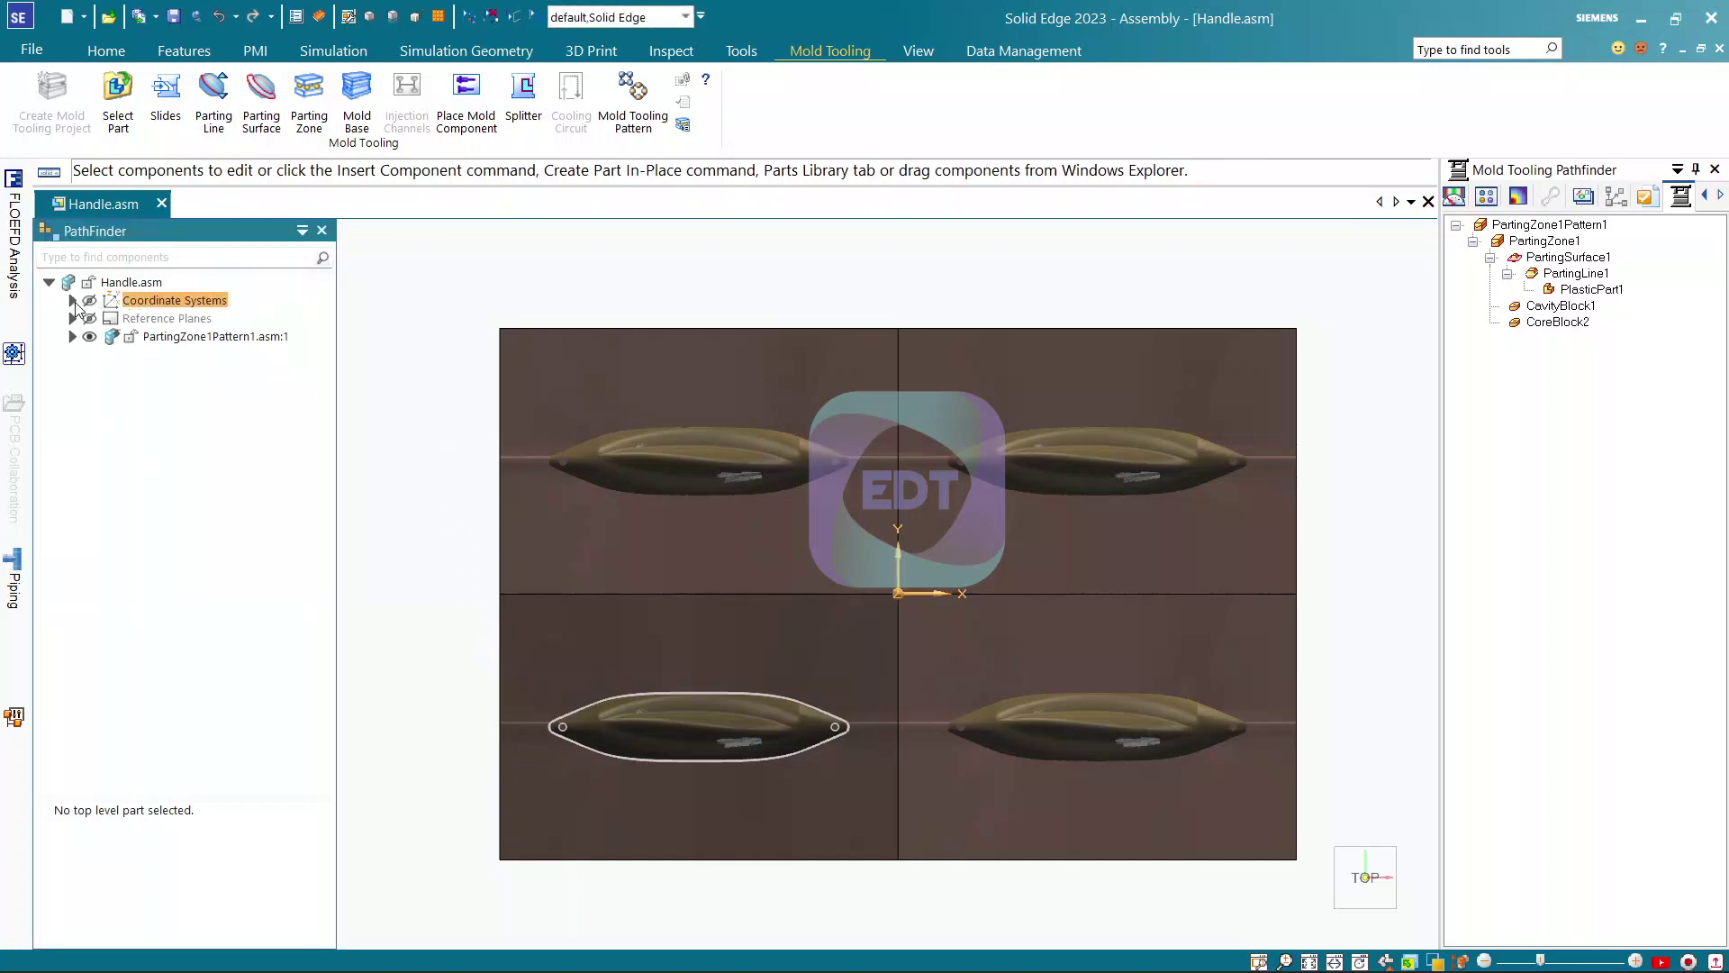
middle_click_drag(541, 593, 587, 487)
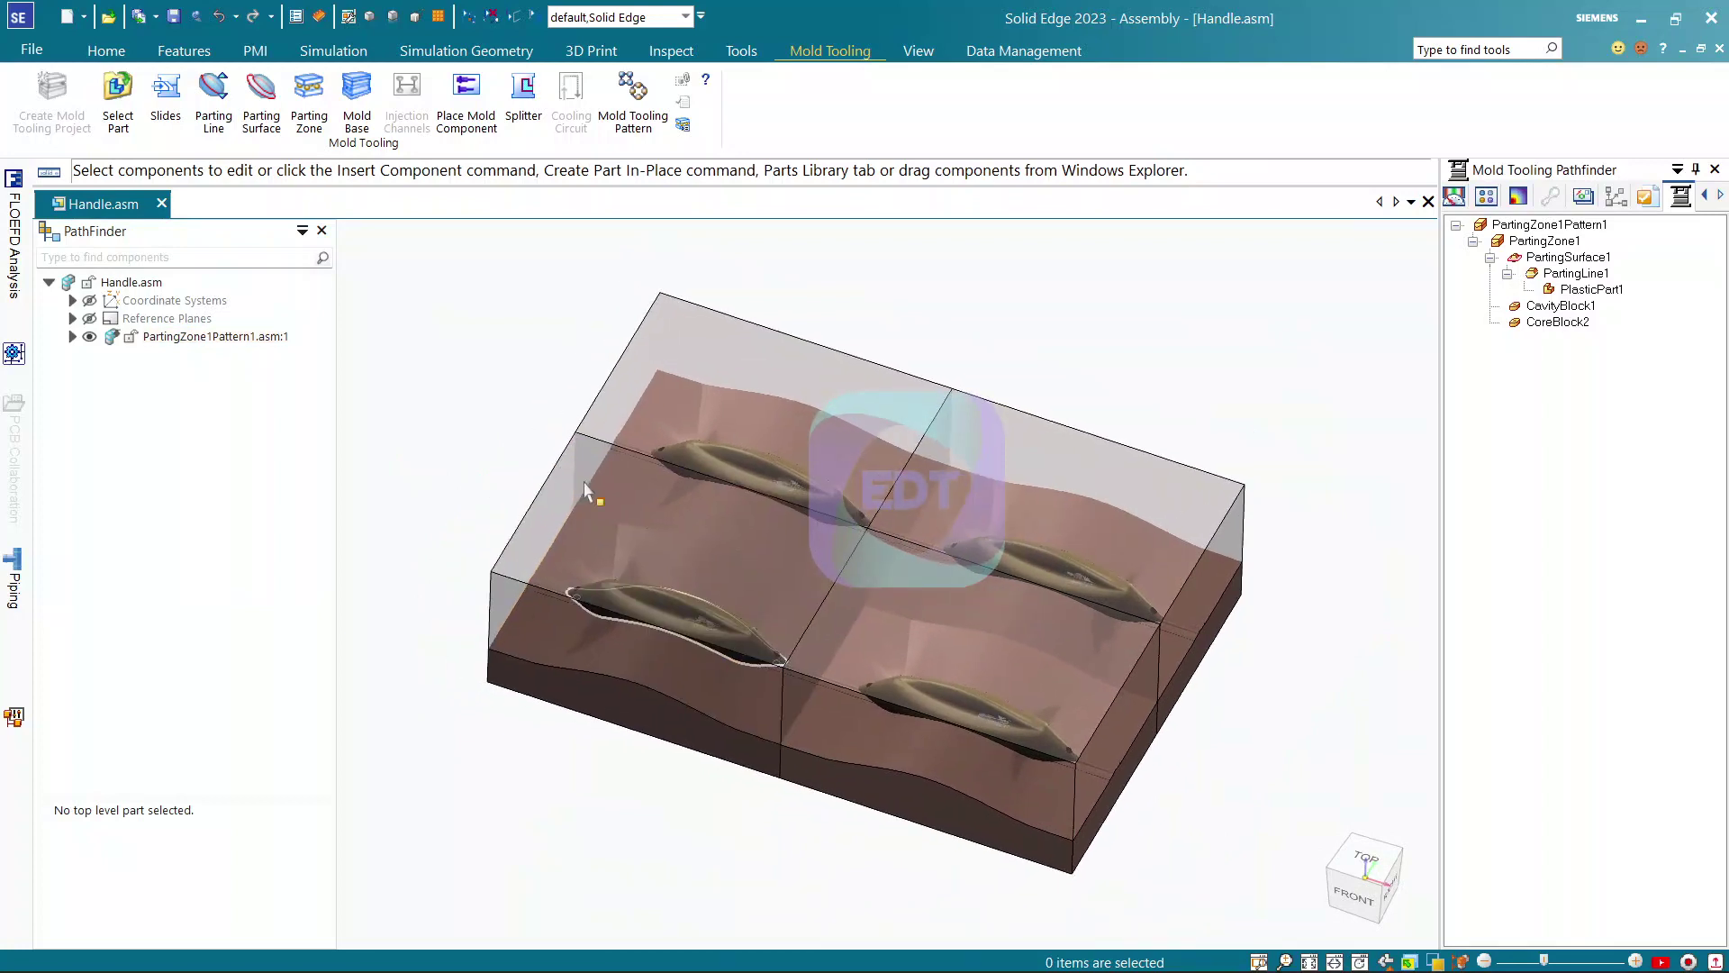
Create and finish a second parting zone of the integer plate mold type from the patterned core and cavity set
left_click(308, 122)
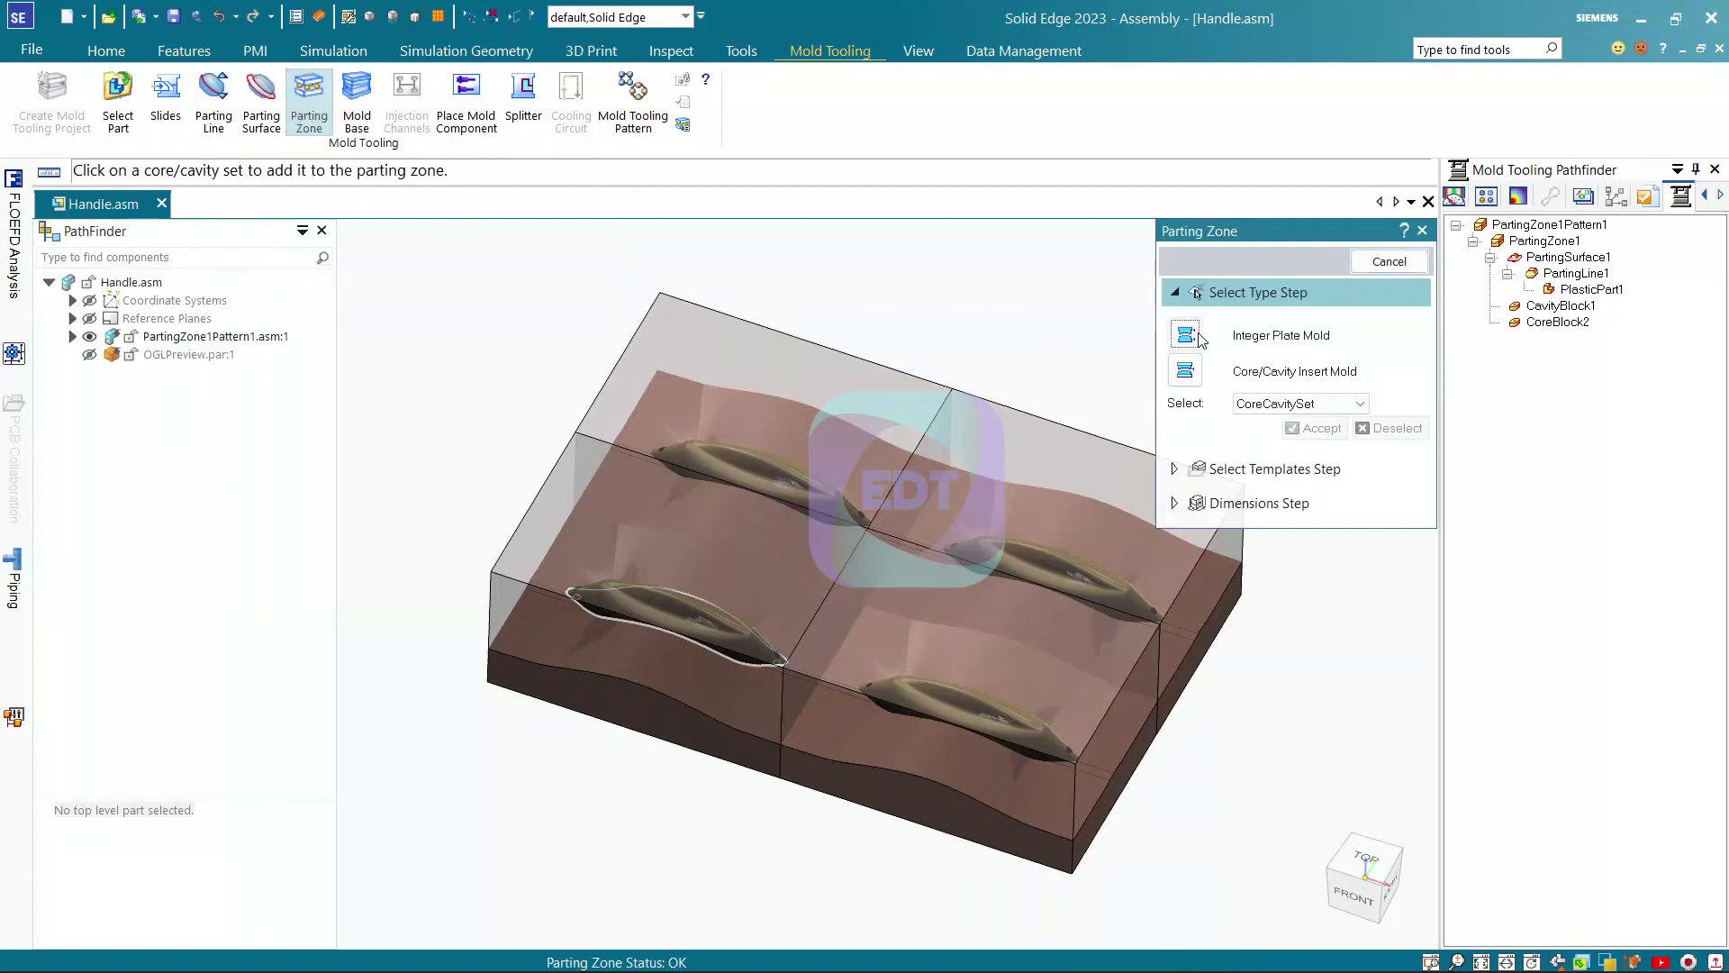
left_click(542, 673)
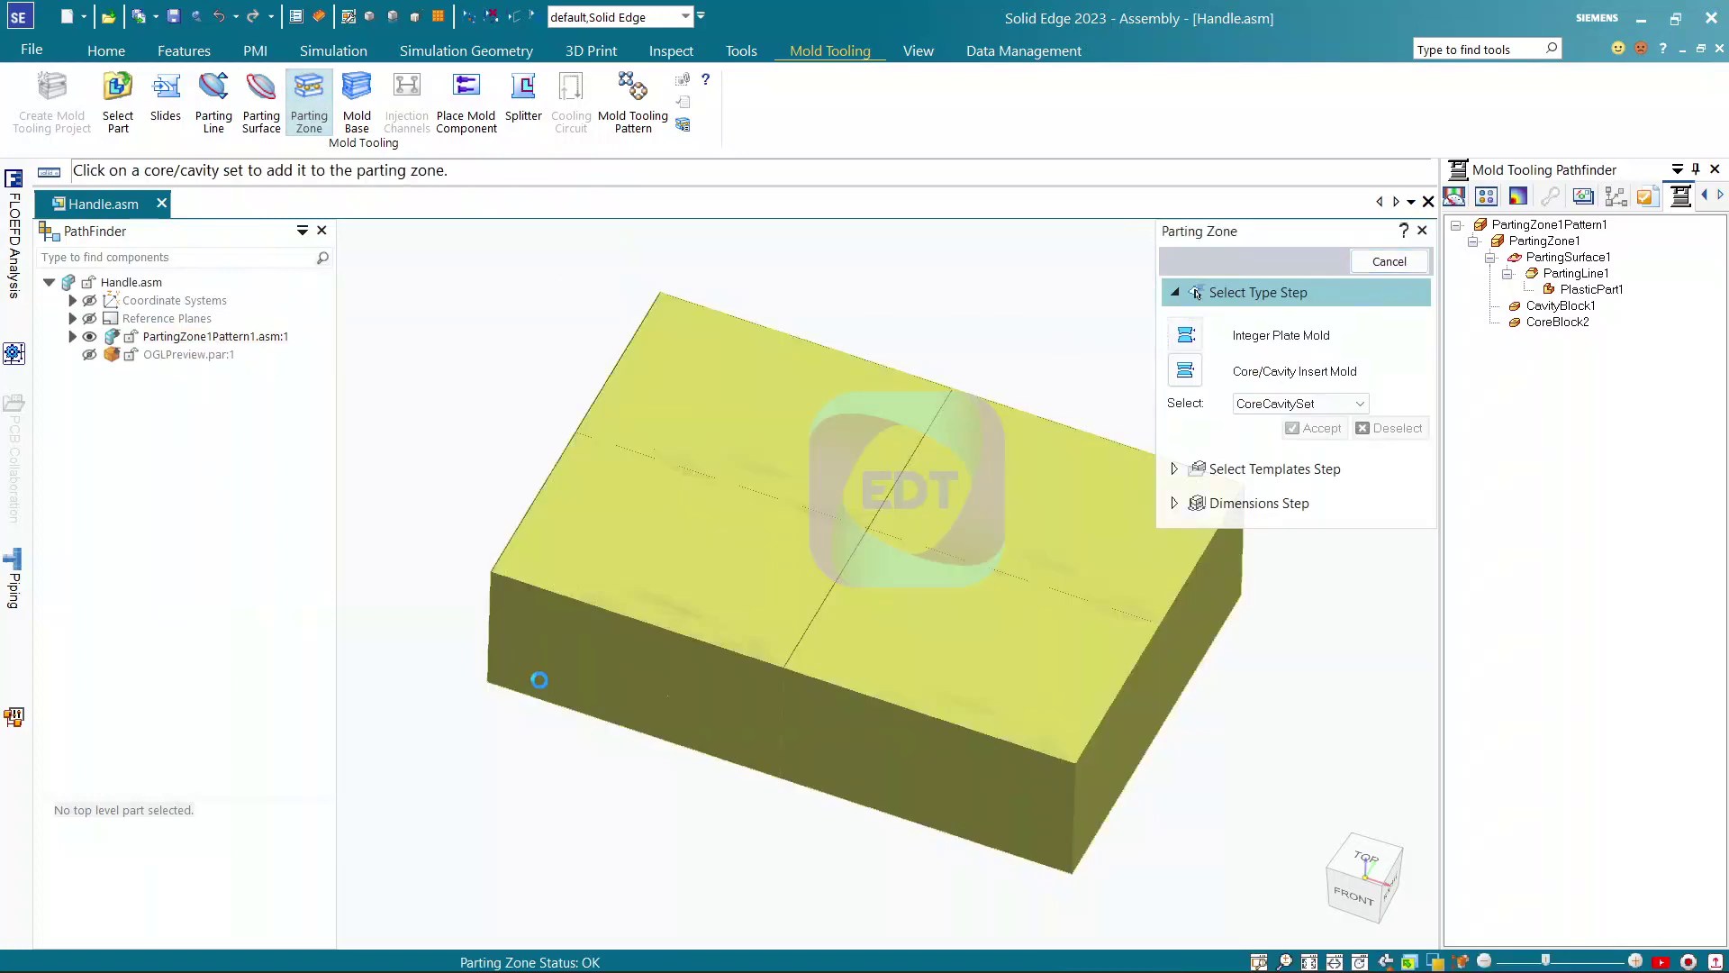
right_click(451, 461)
left_click(1409, 259)
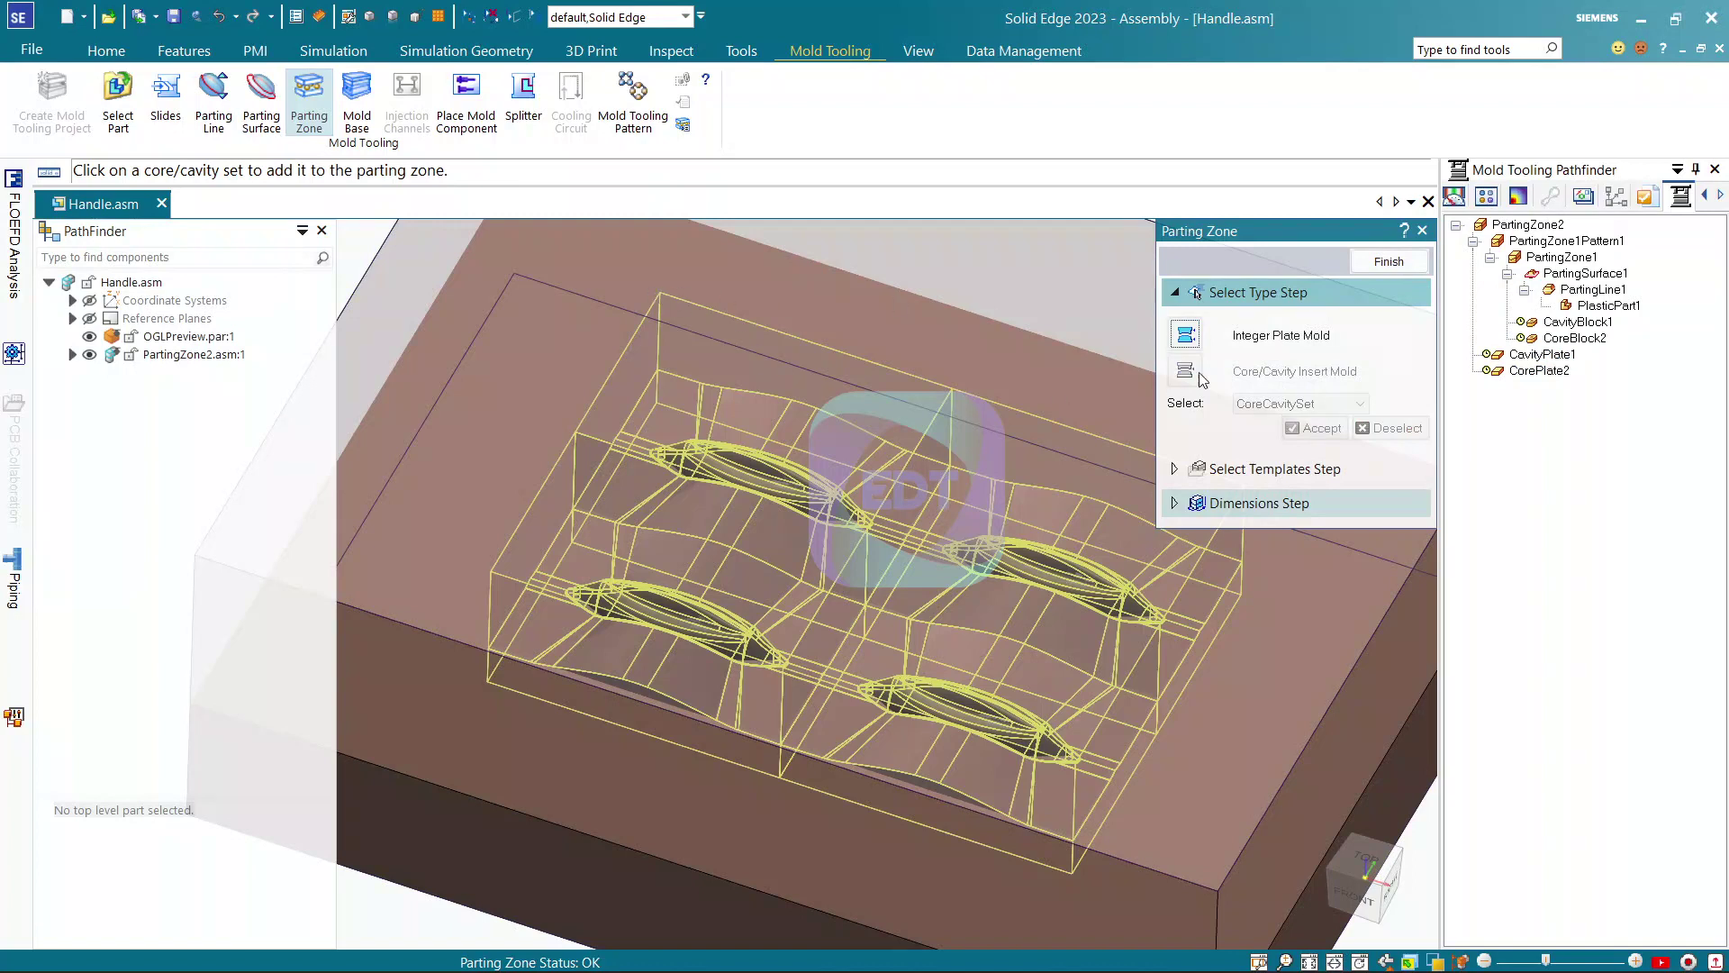
left_click(1390, 262)
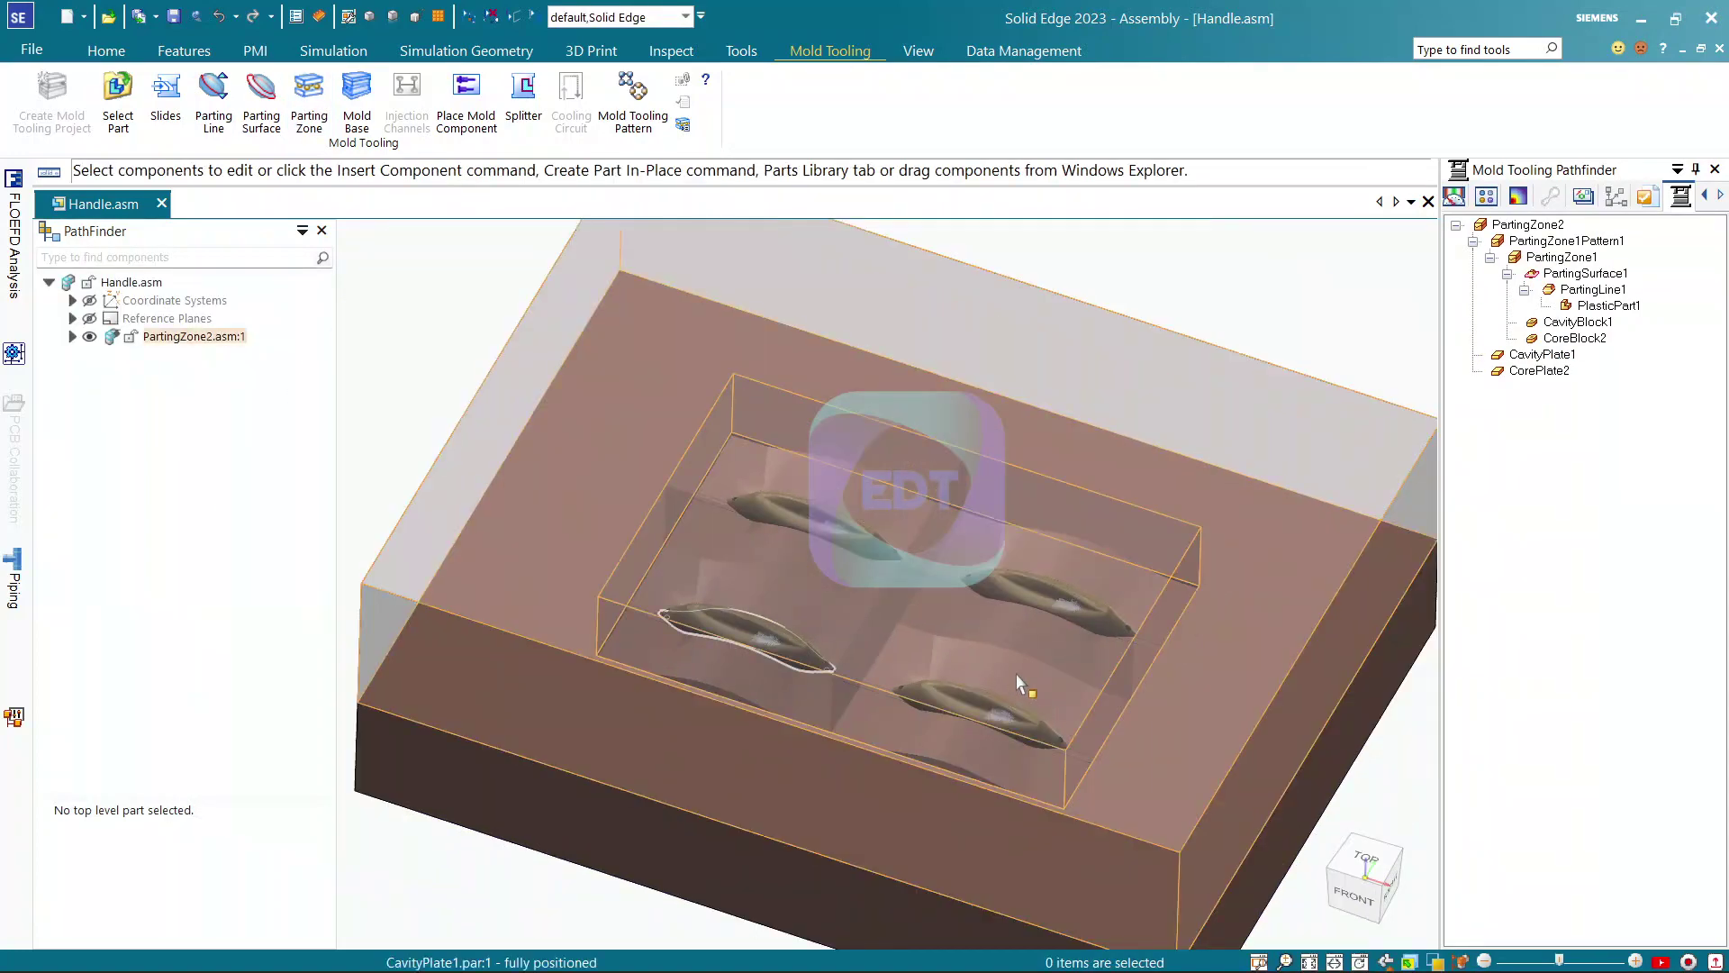
mouse_move(1040, 717)
middle_mouse_down()
mouse_move(944, 625)
mouse_move(936, 650)
mouse_move(951, 653)
middle_mouse_up()
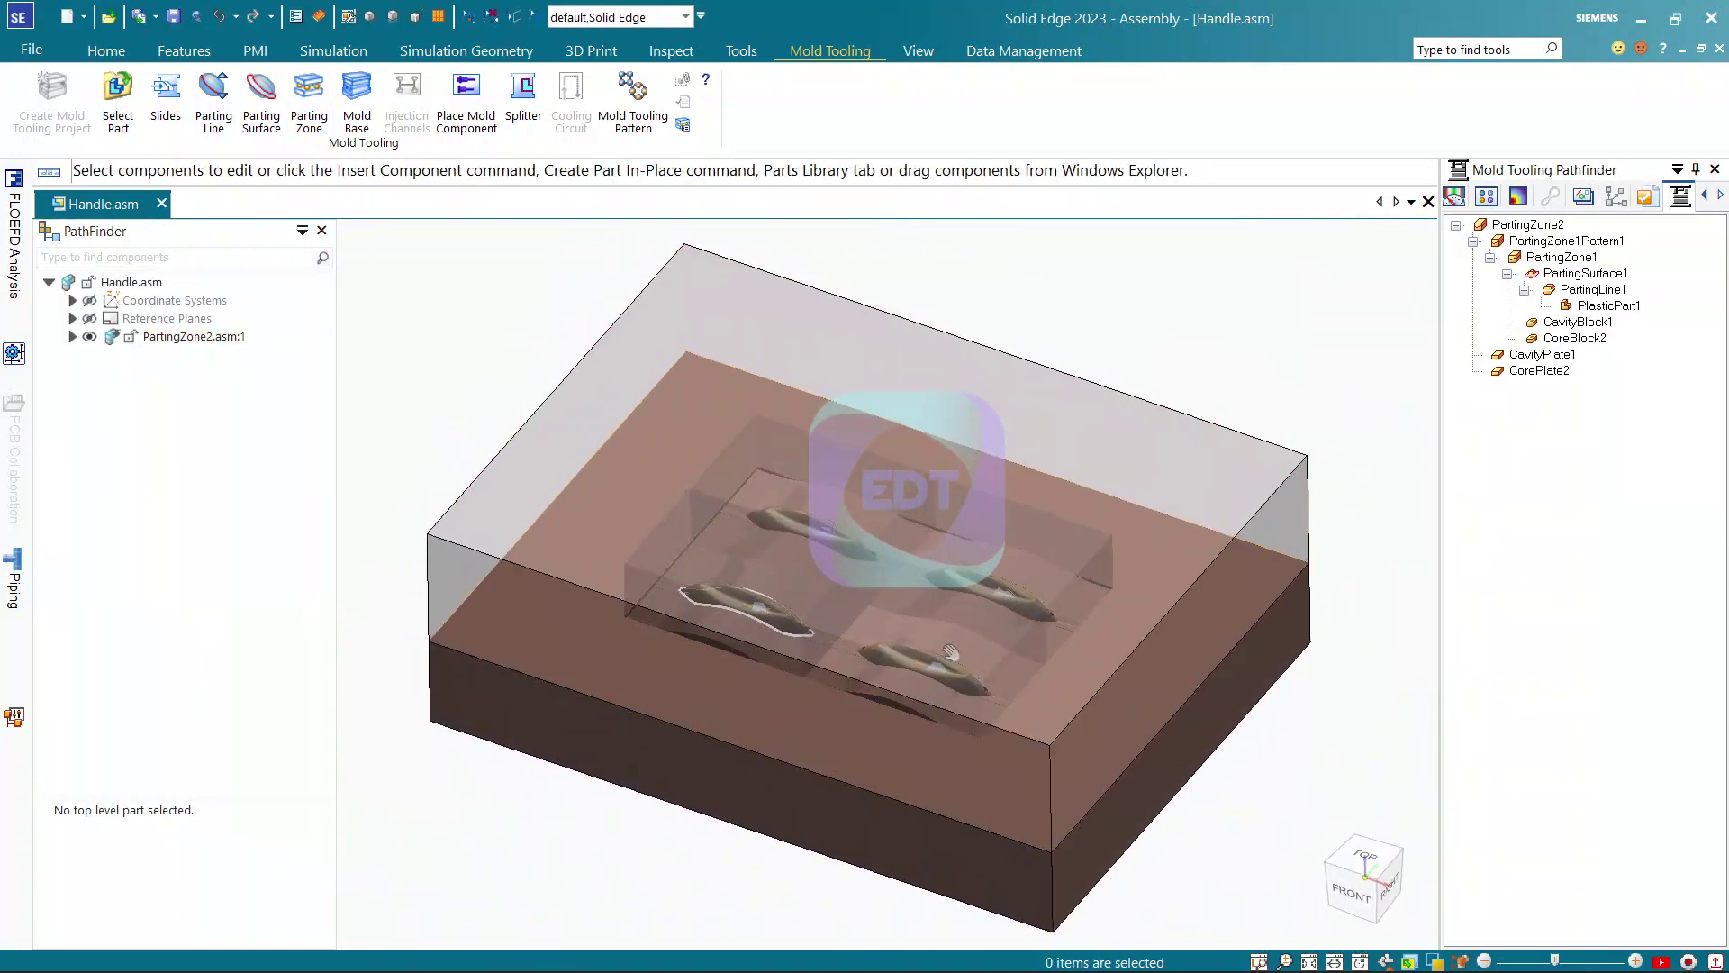
Start a mold base using the Hasco standard, square type and Standard Mold Base series, keeping its default plate properties
left_click(358, 100)
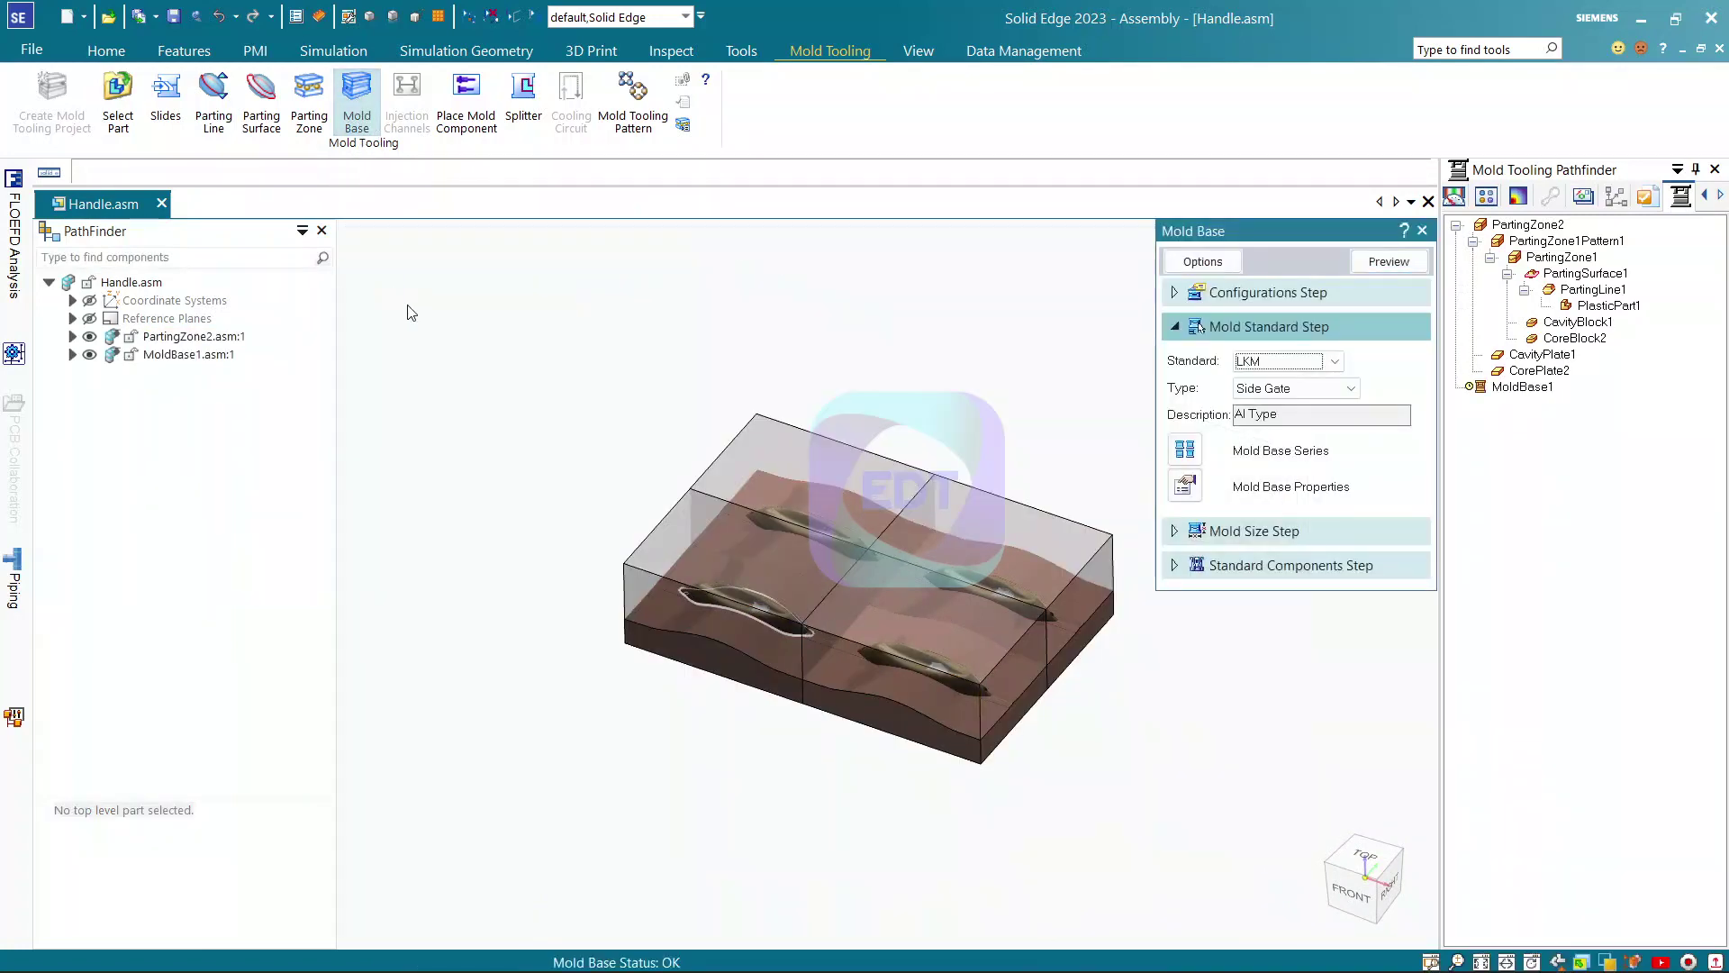
left_click(1266, 360)
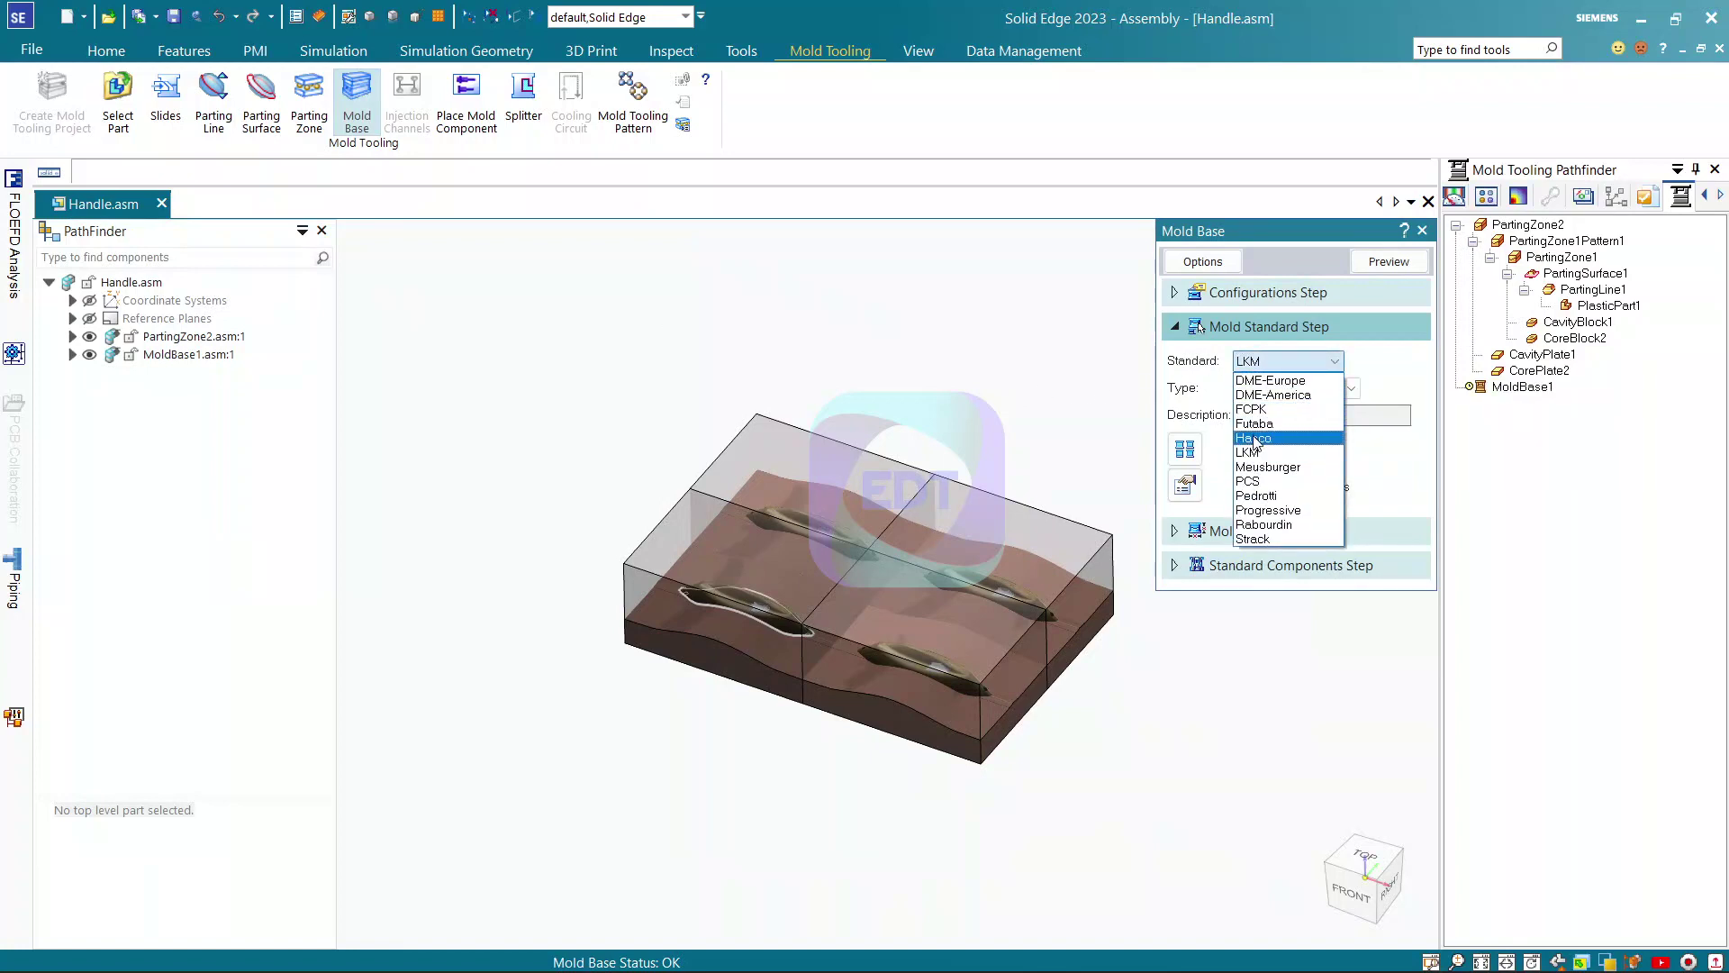
left_click(1255, 439)
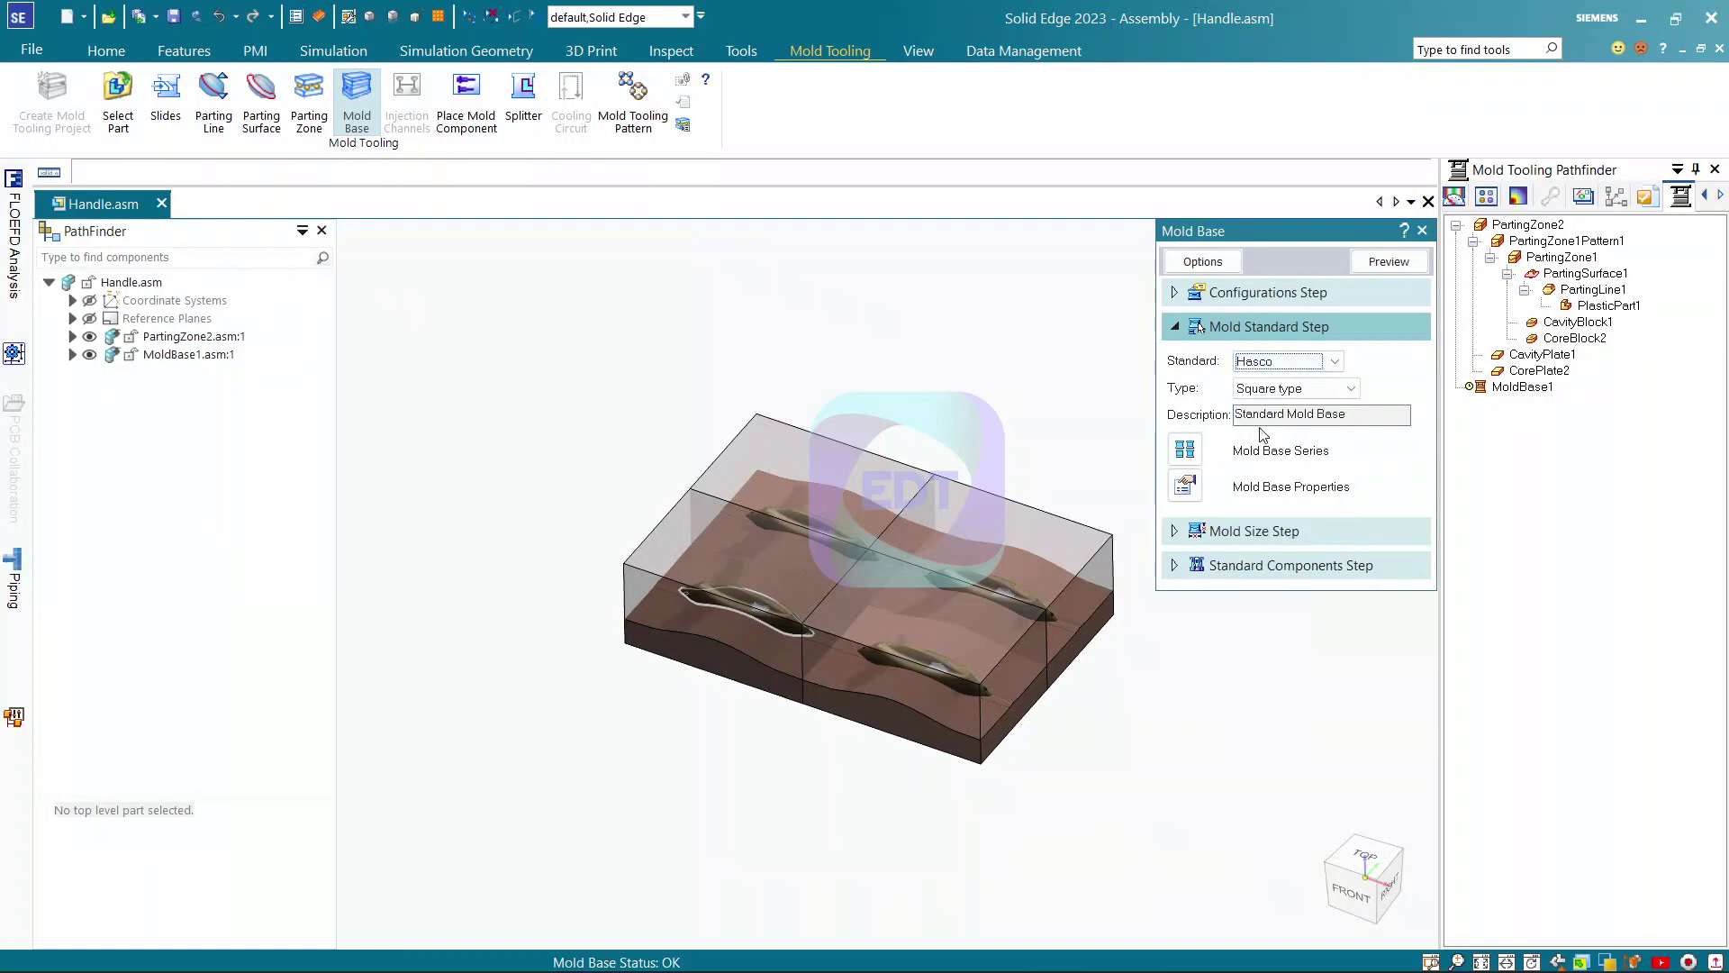
left_click(1283, 390)
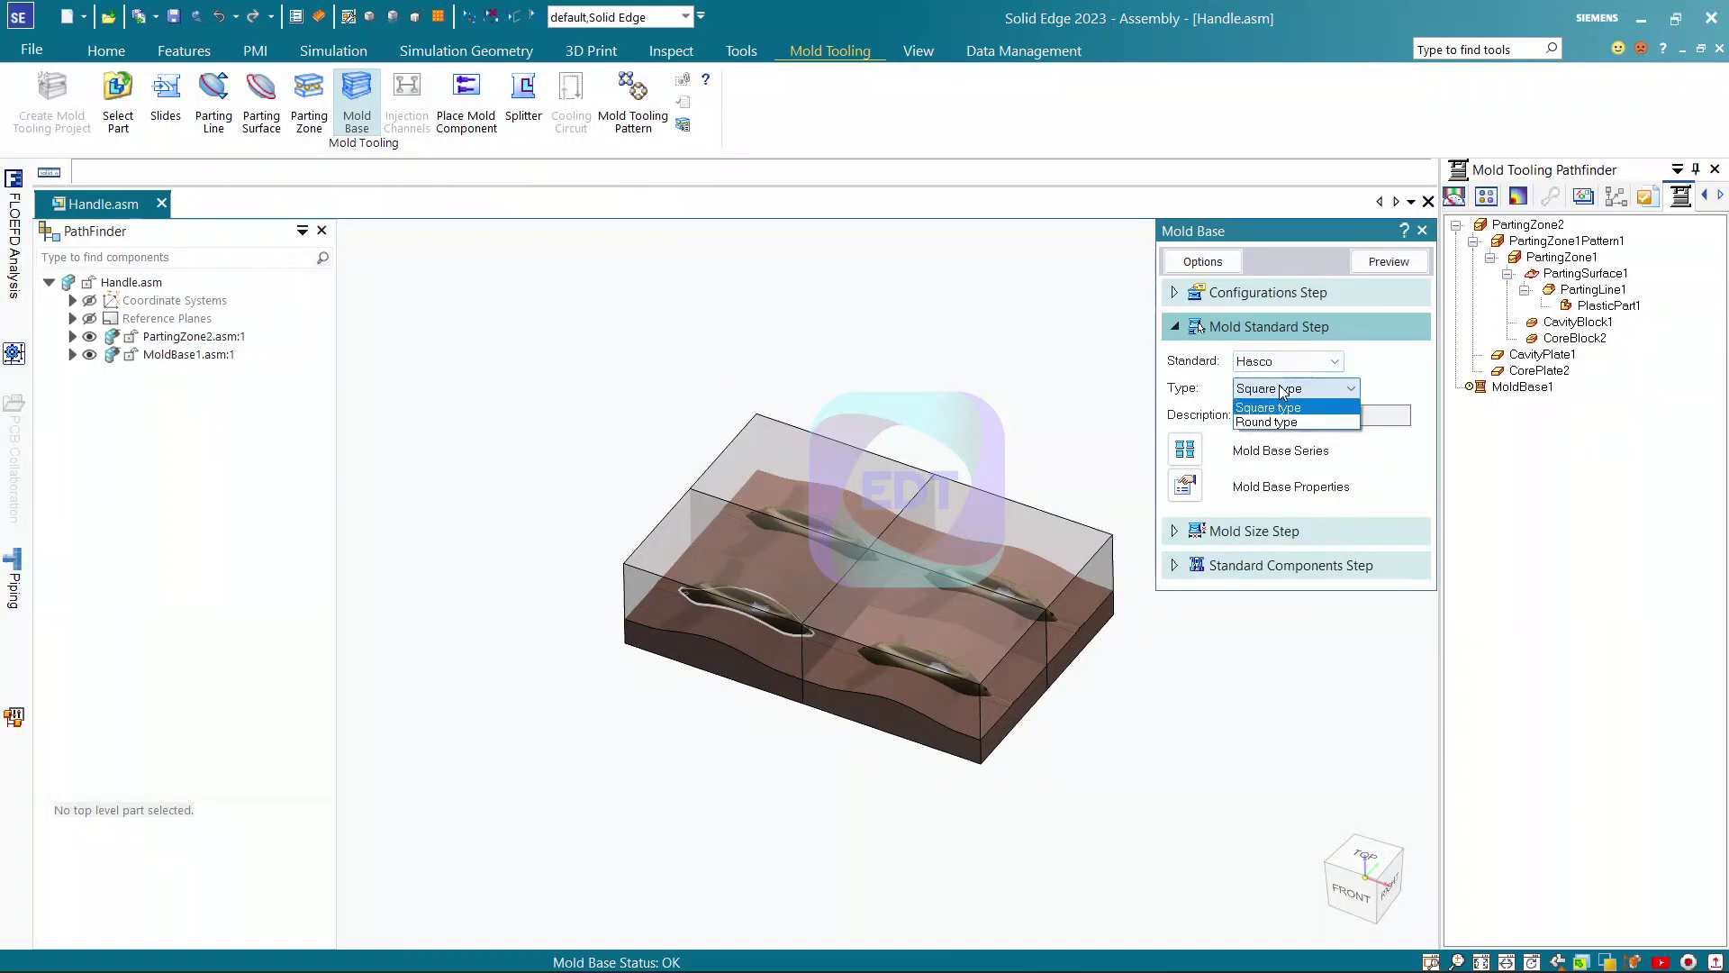
left_click(1284, 390)
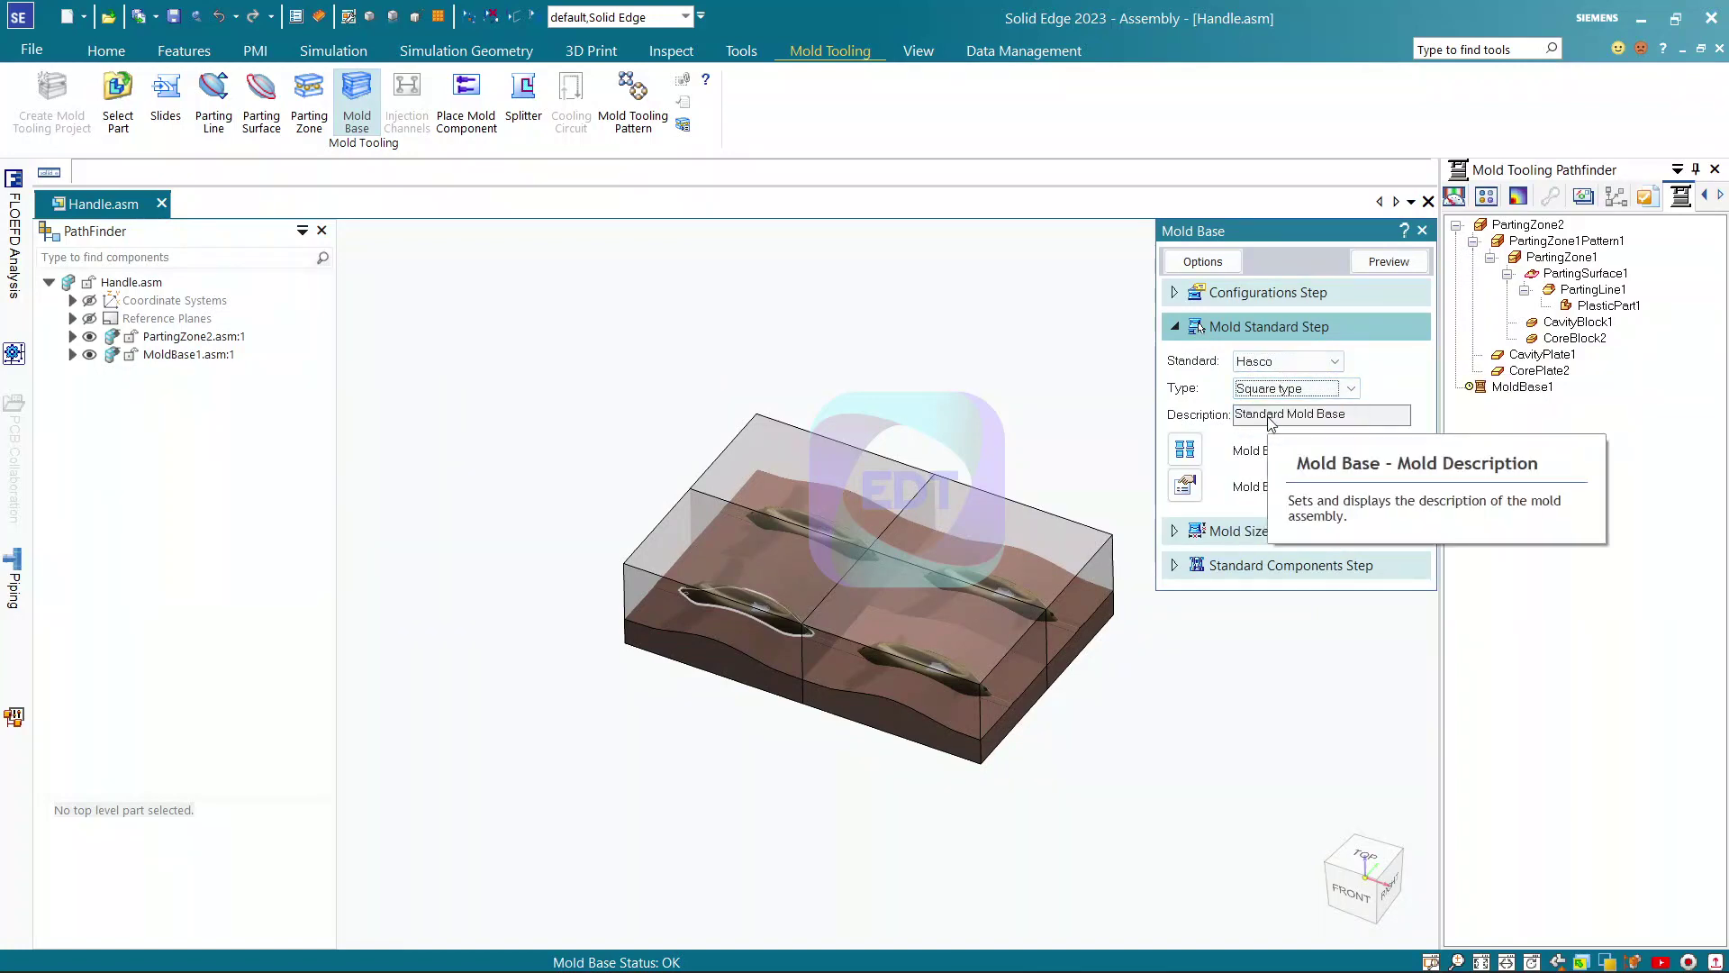
left_click(1185, 449)
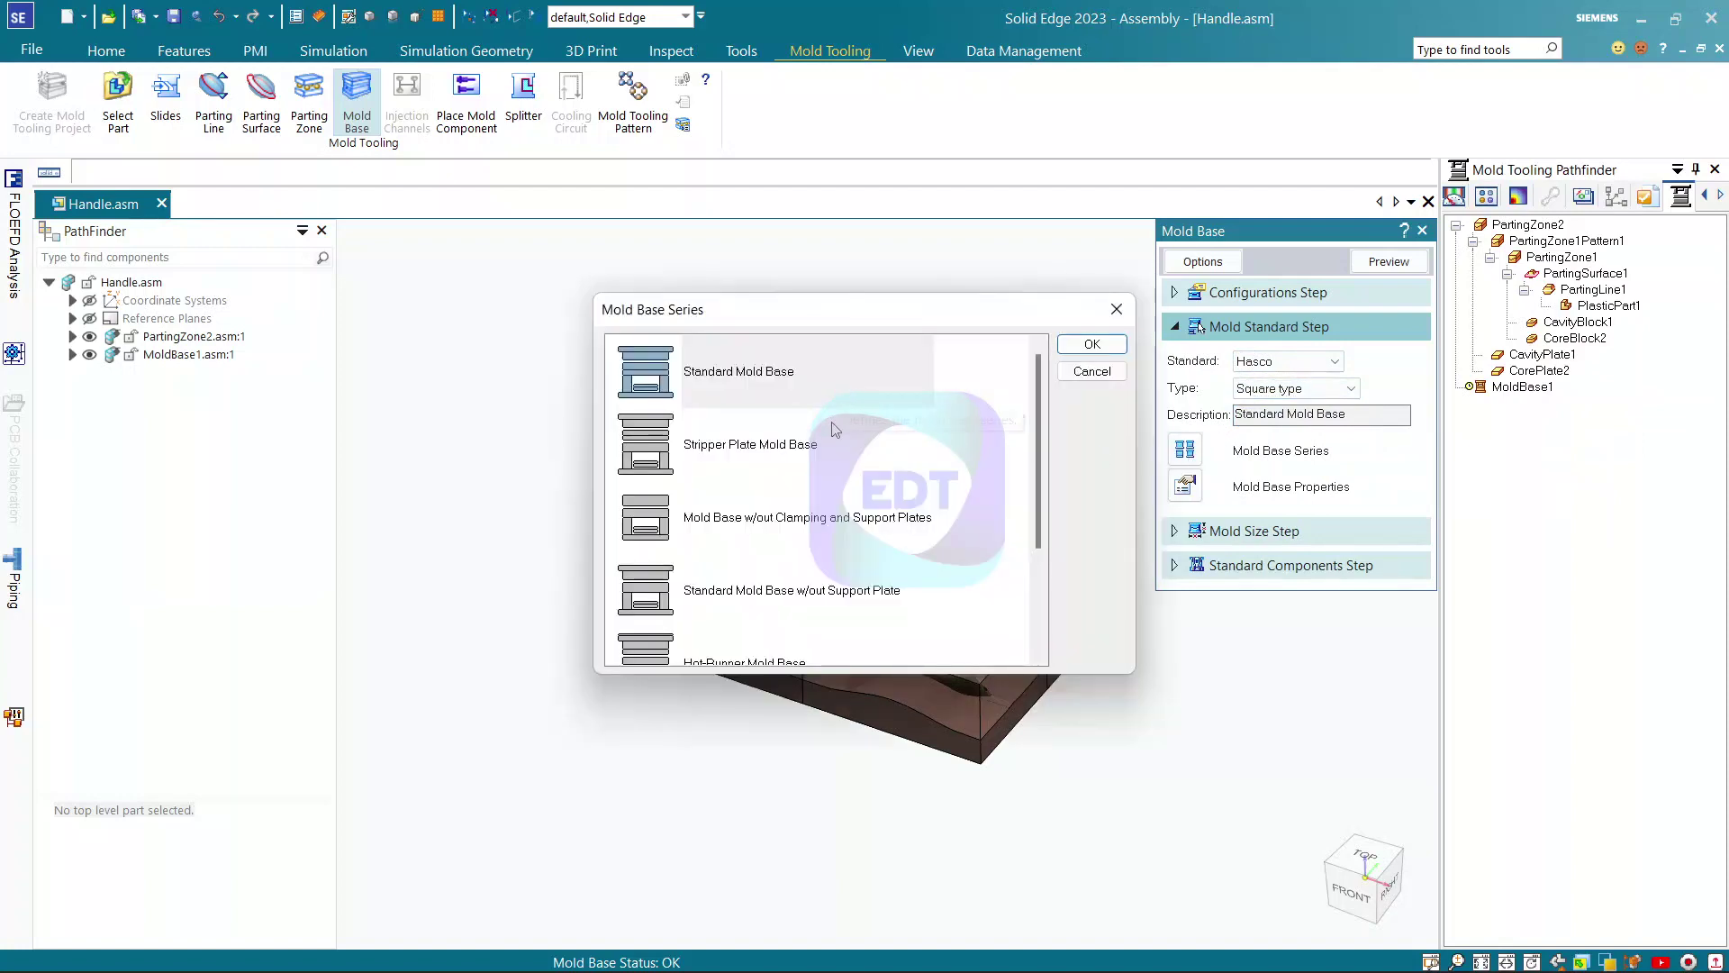
left_click(1091, 344)
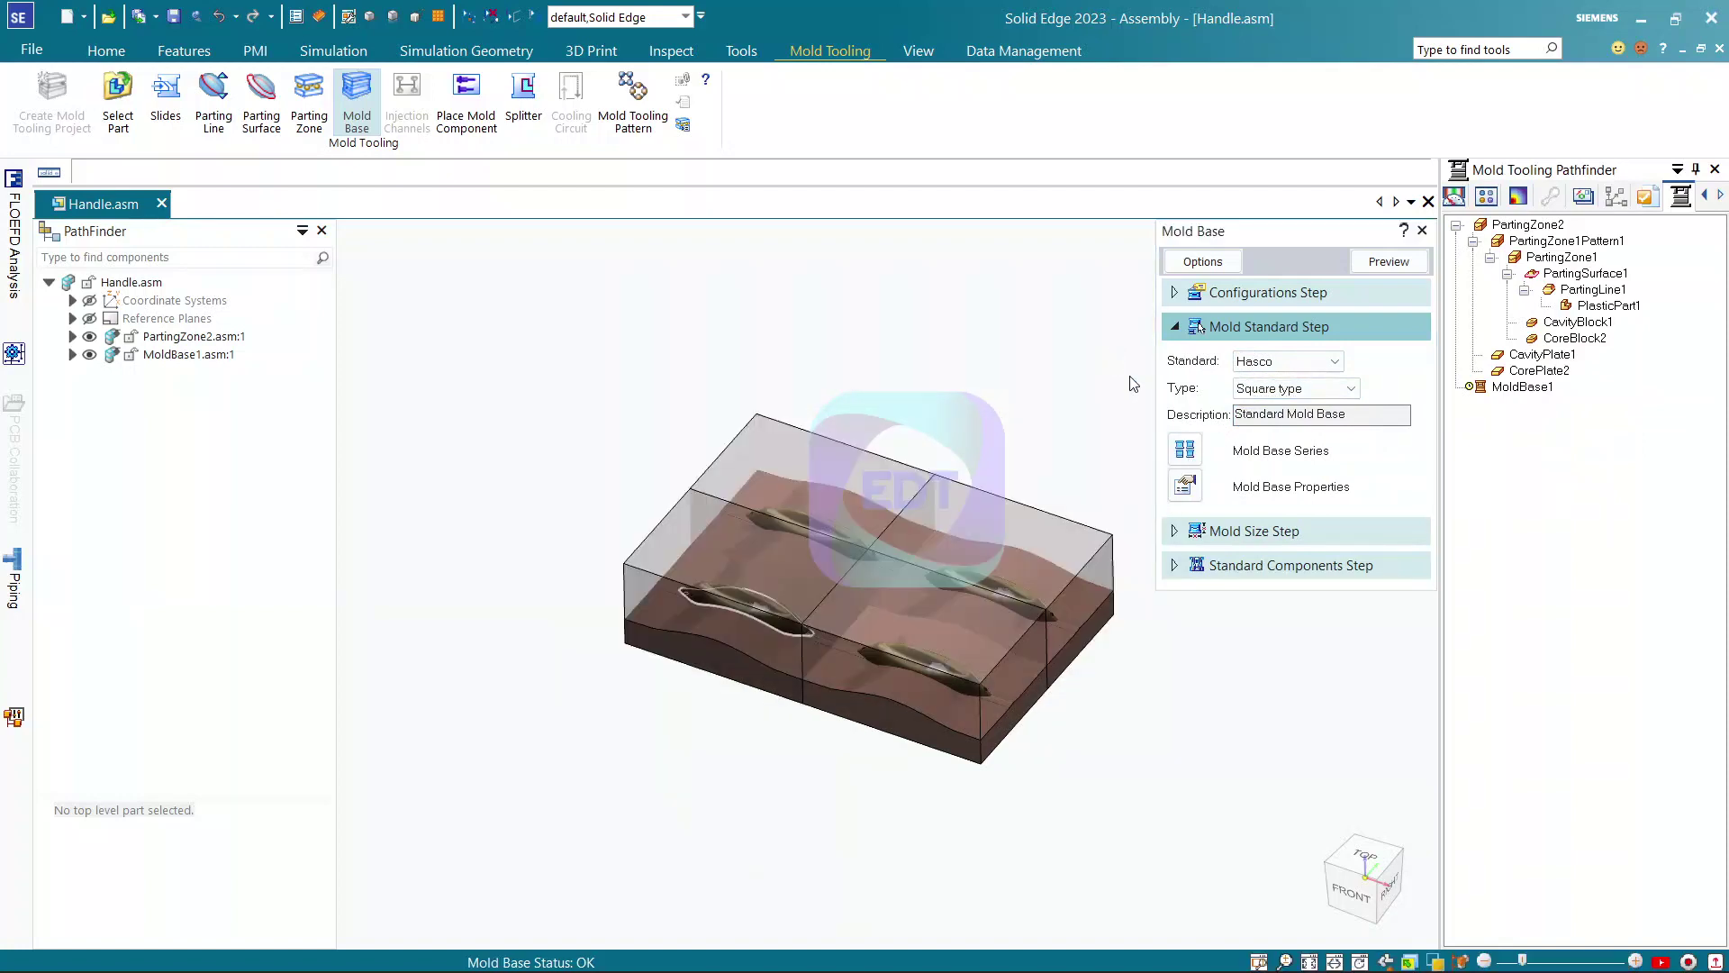
left_click(1187, 486)
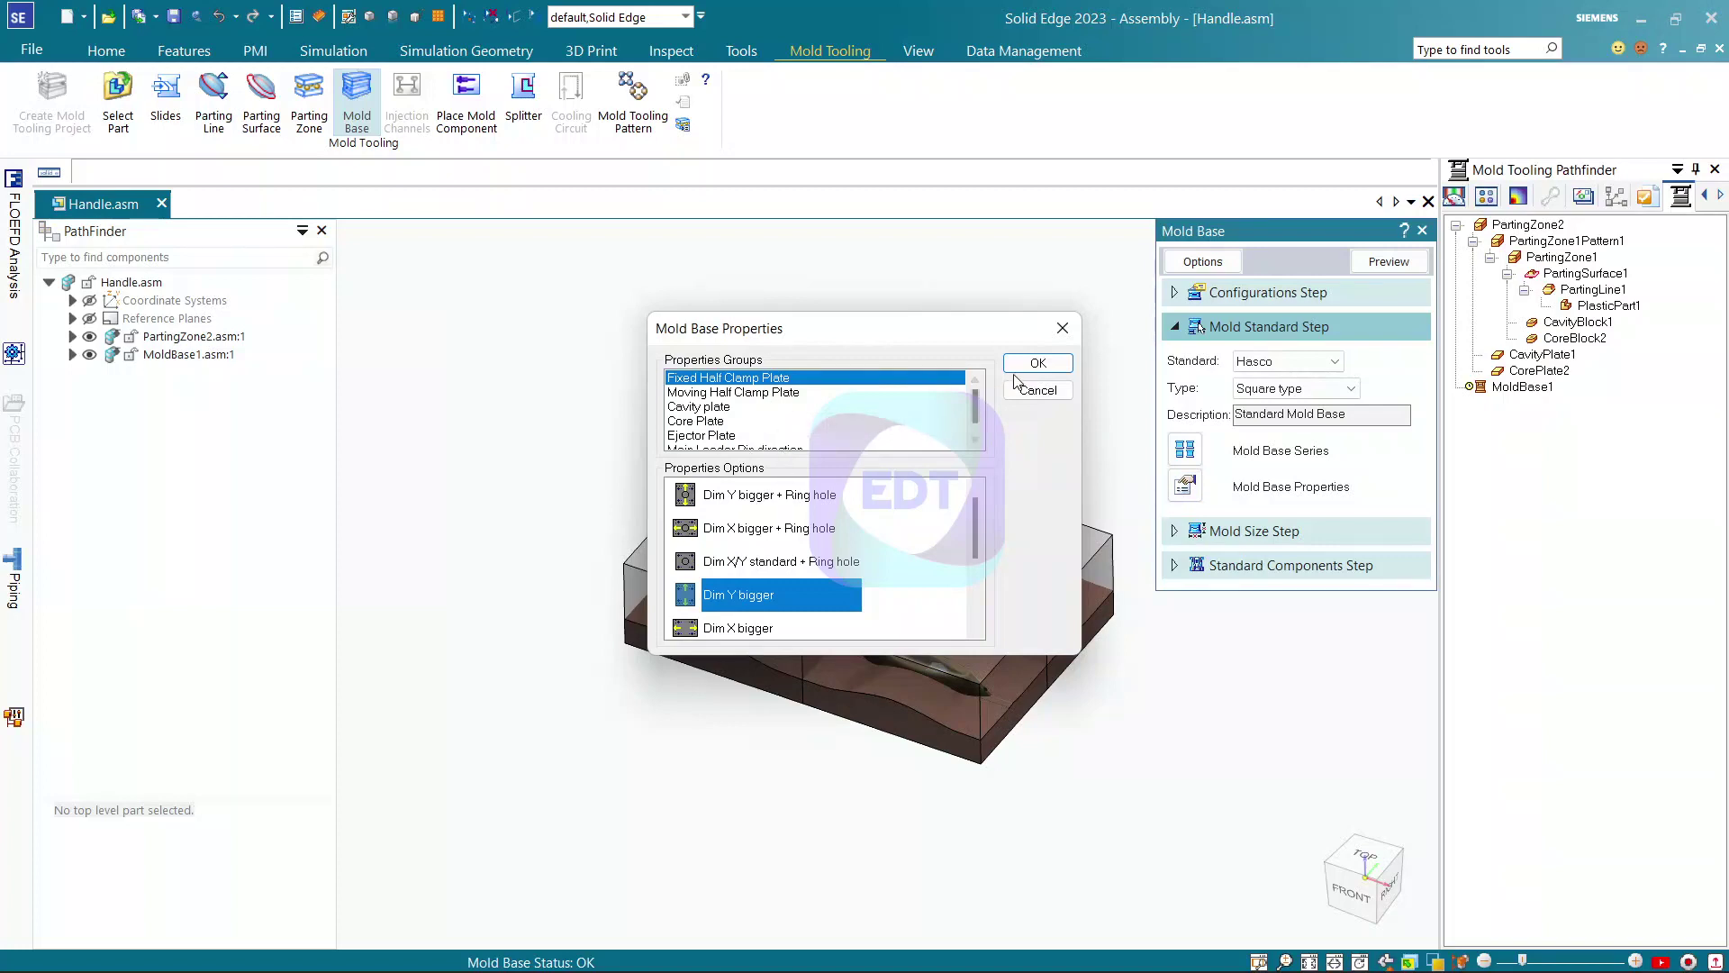
left_click(1037, 392)
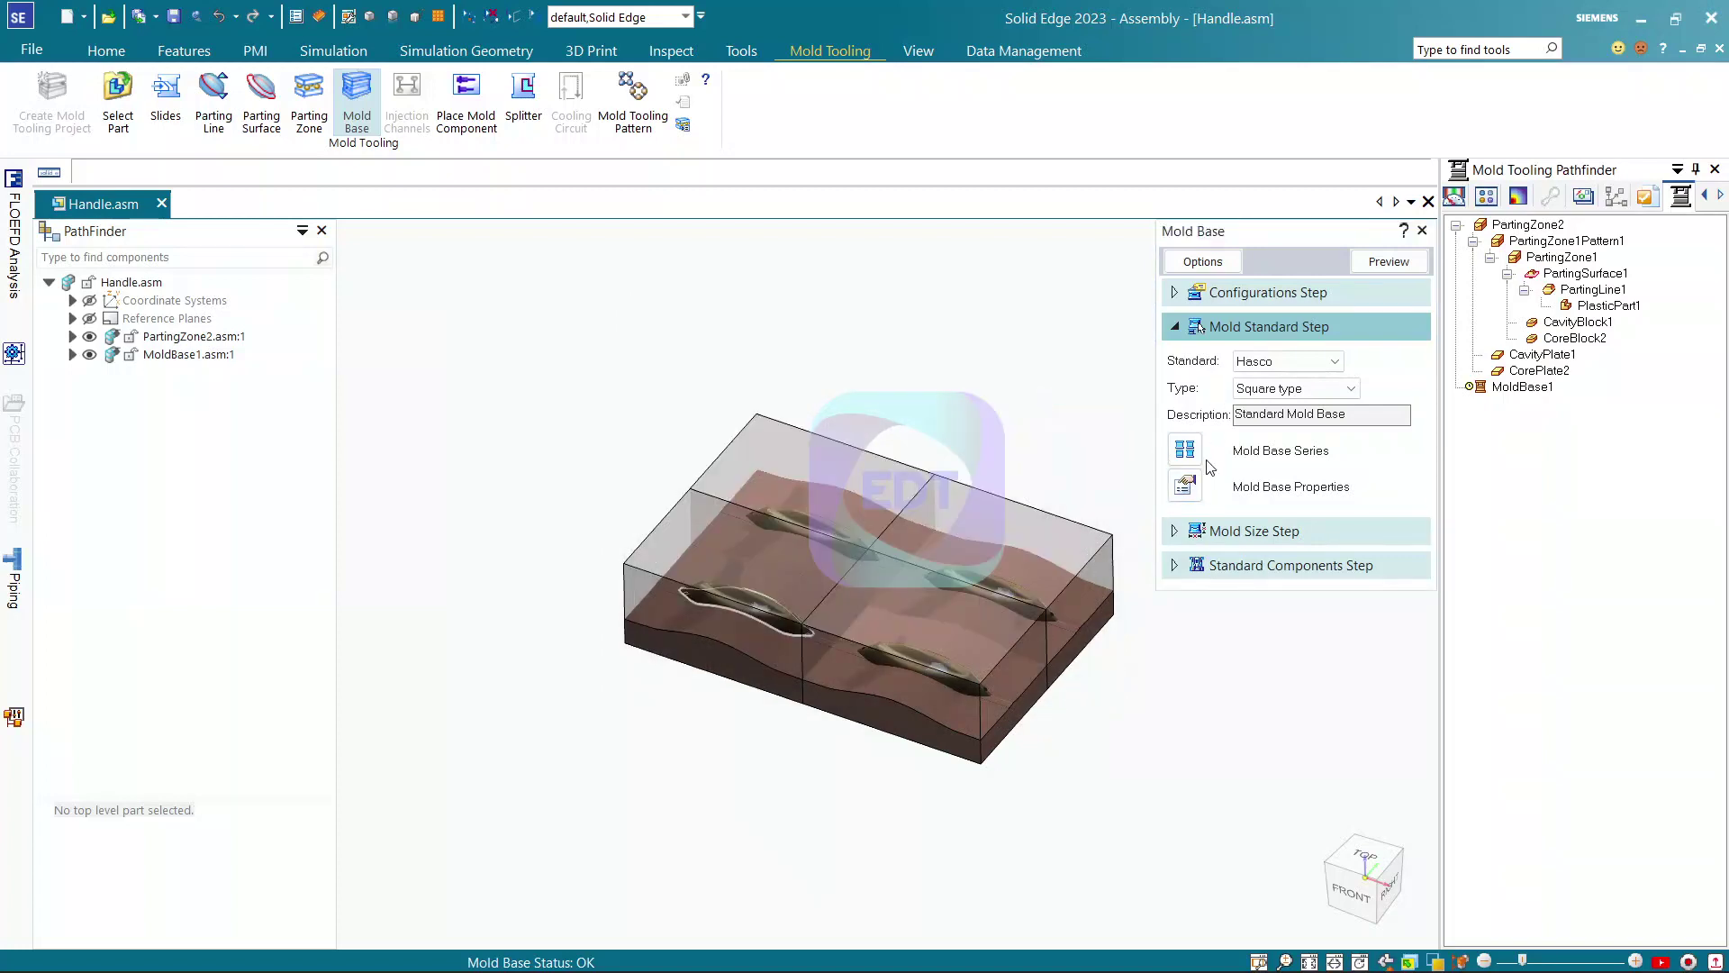
Set the mold base size to 296 x 346
left_click(1174, 533)
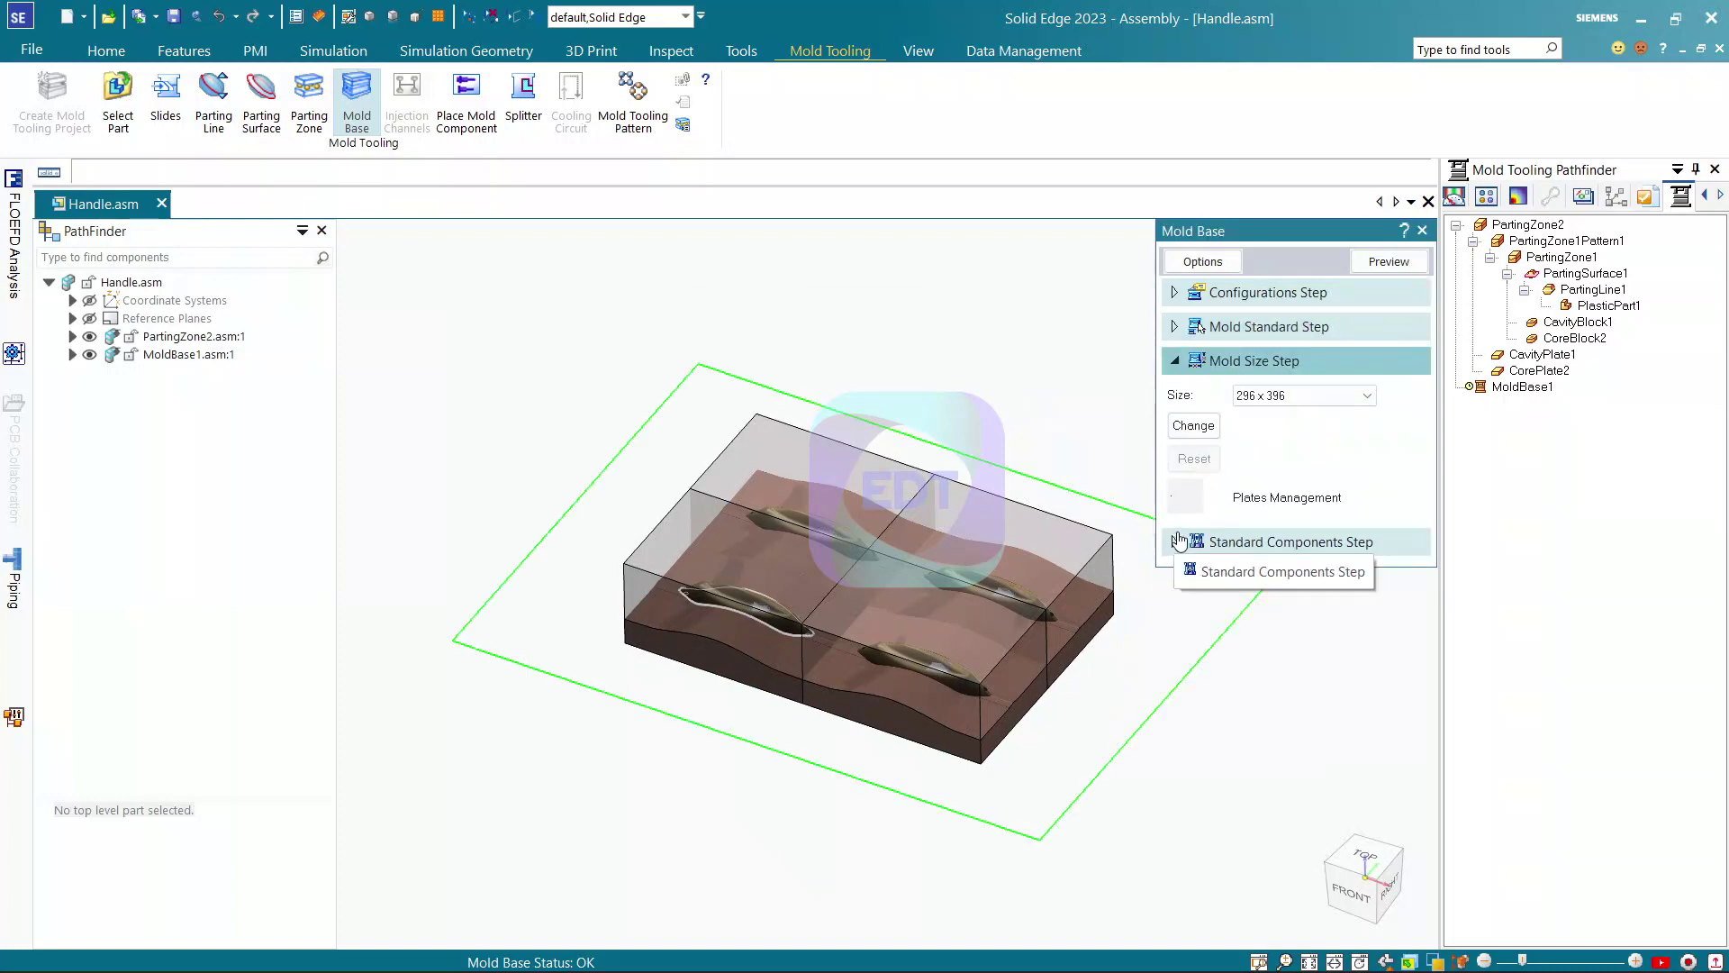
middle_click_drag(988, 381, 987, 448)
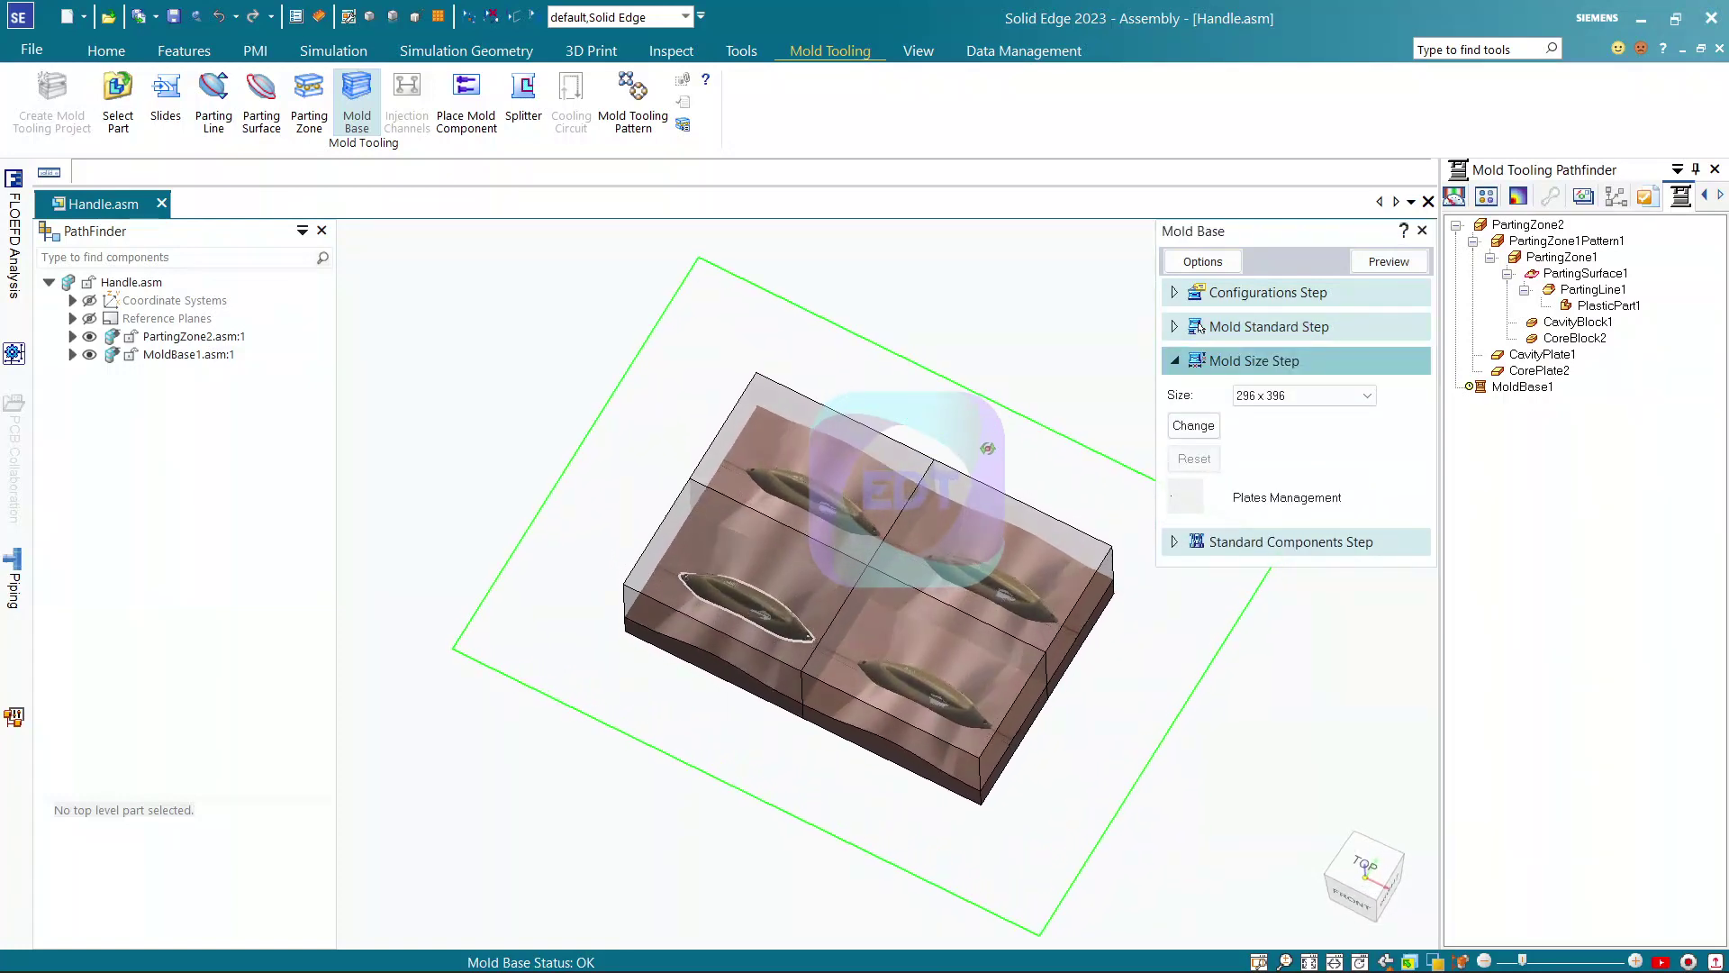
left_click(1279, 394)
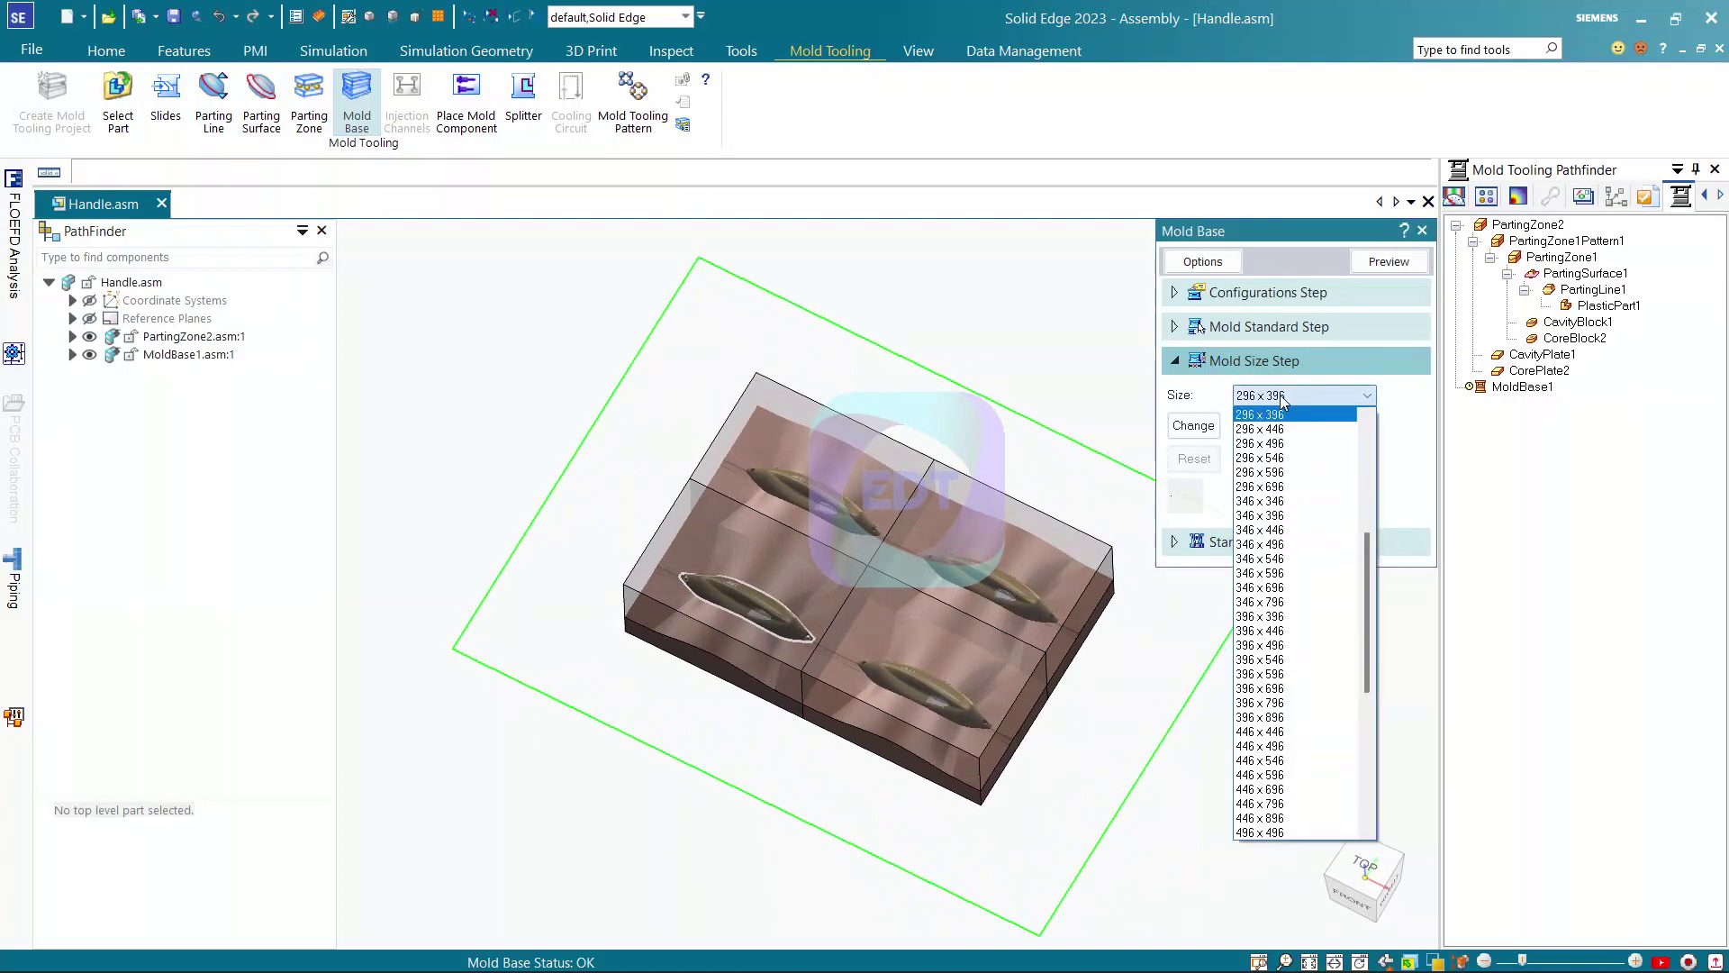
scroll(1365, 545, "up", 1)
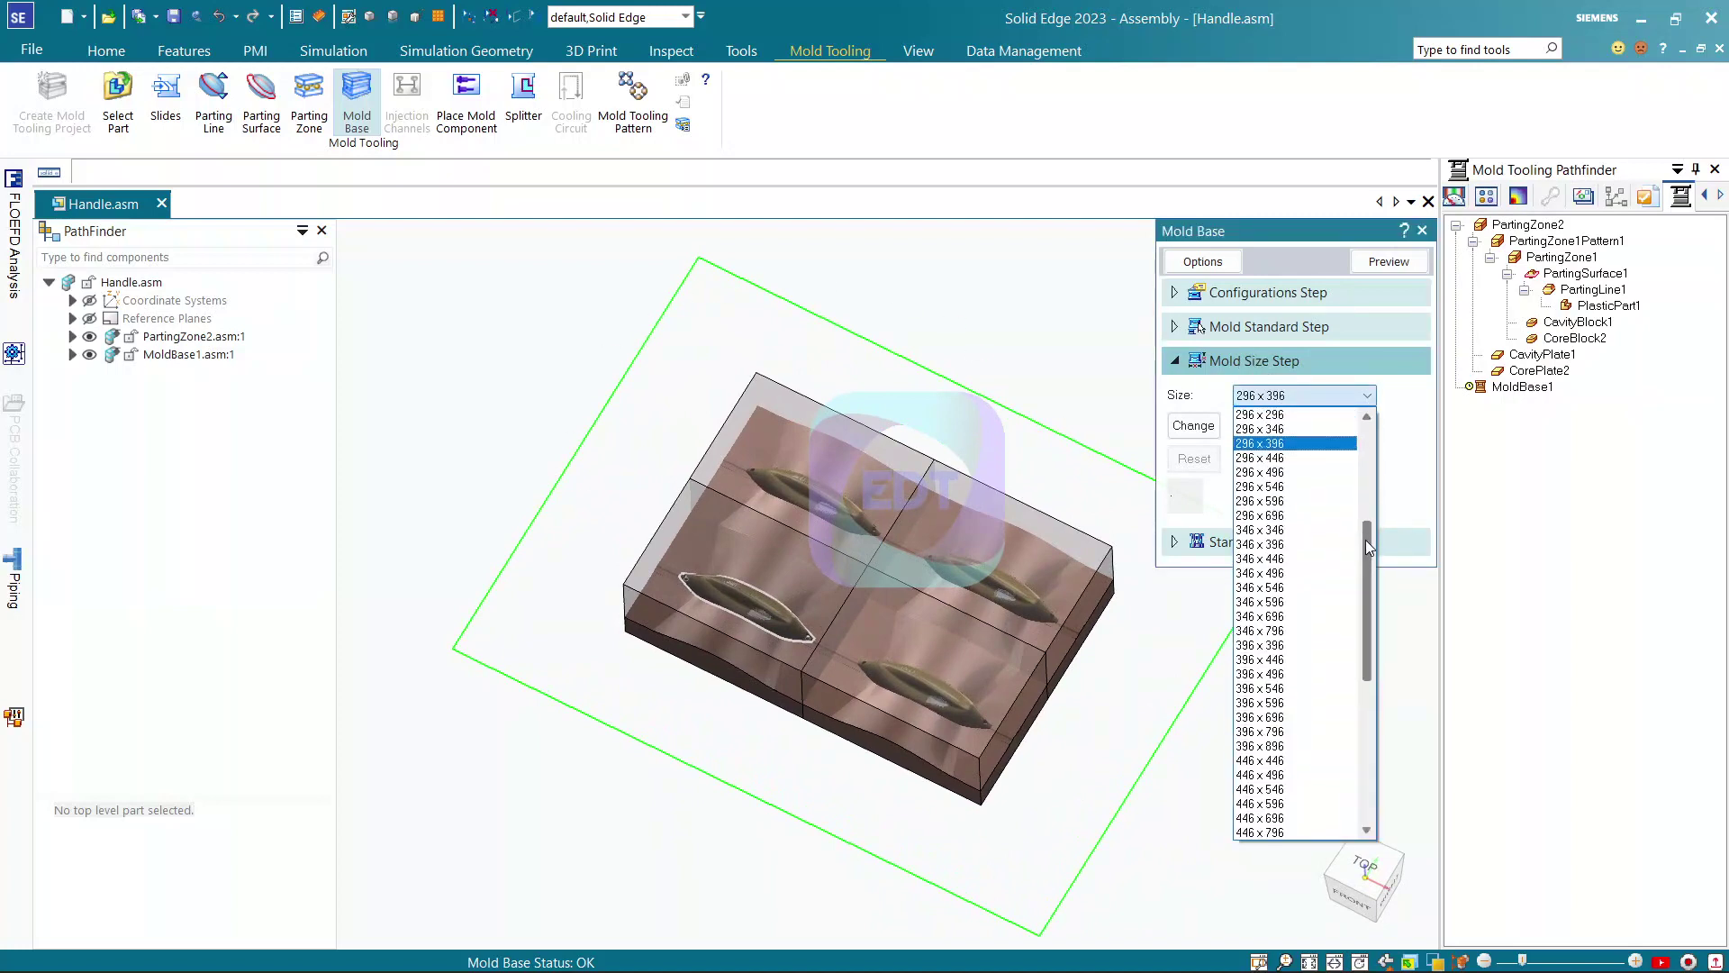
left_click(1263, 443)
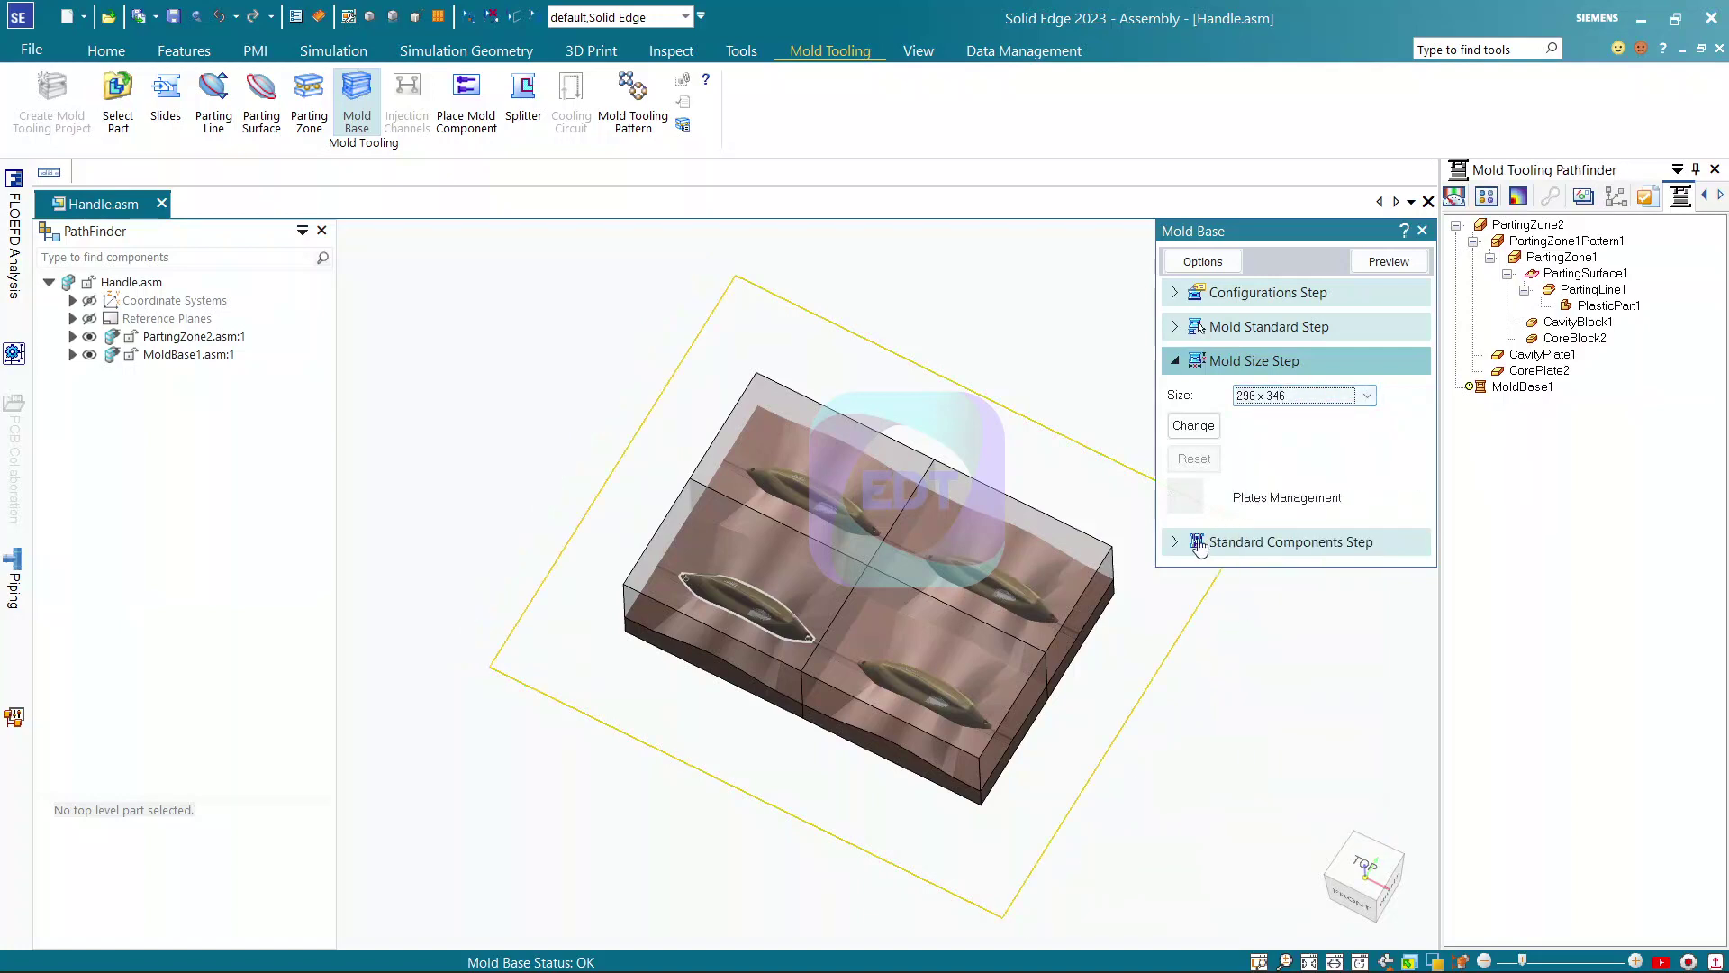
Preview the mold base with its default standard components and finish it
left_click(1270, 541)
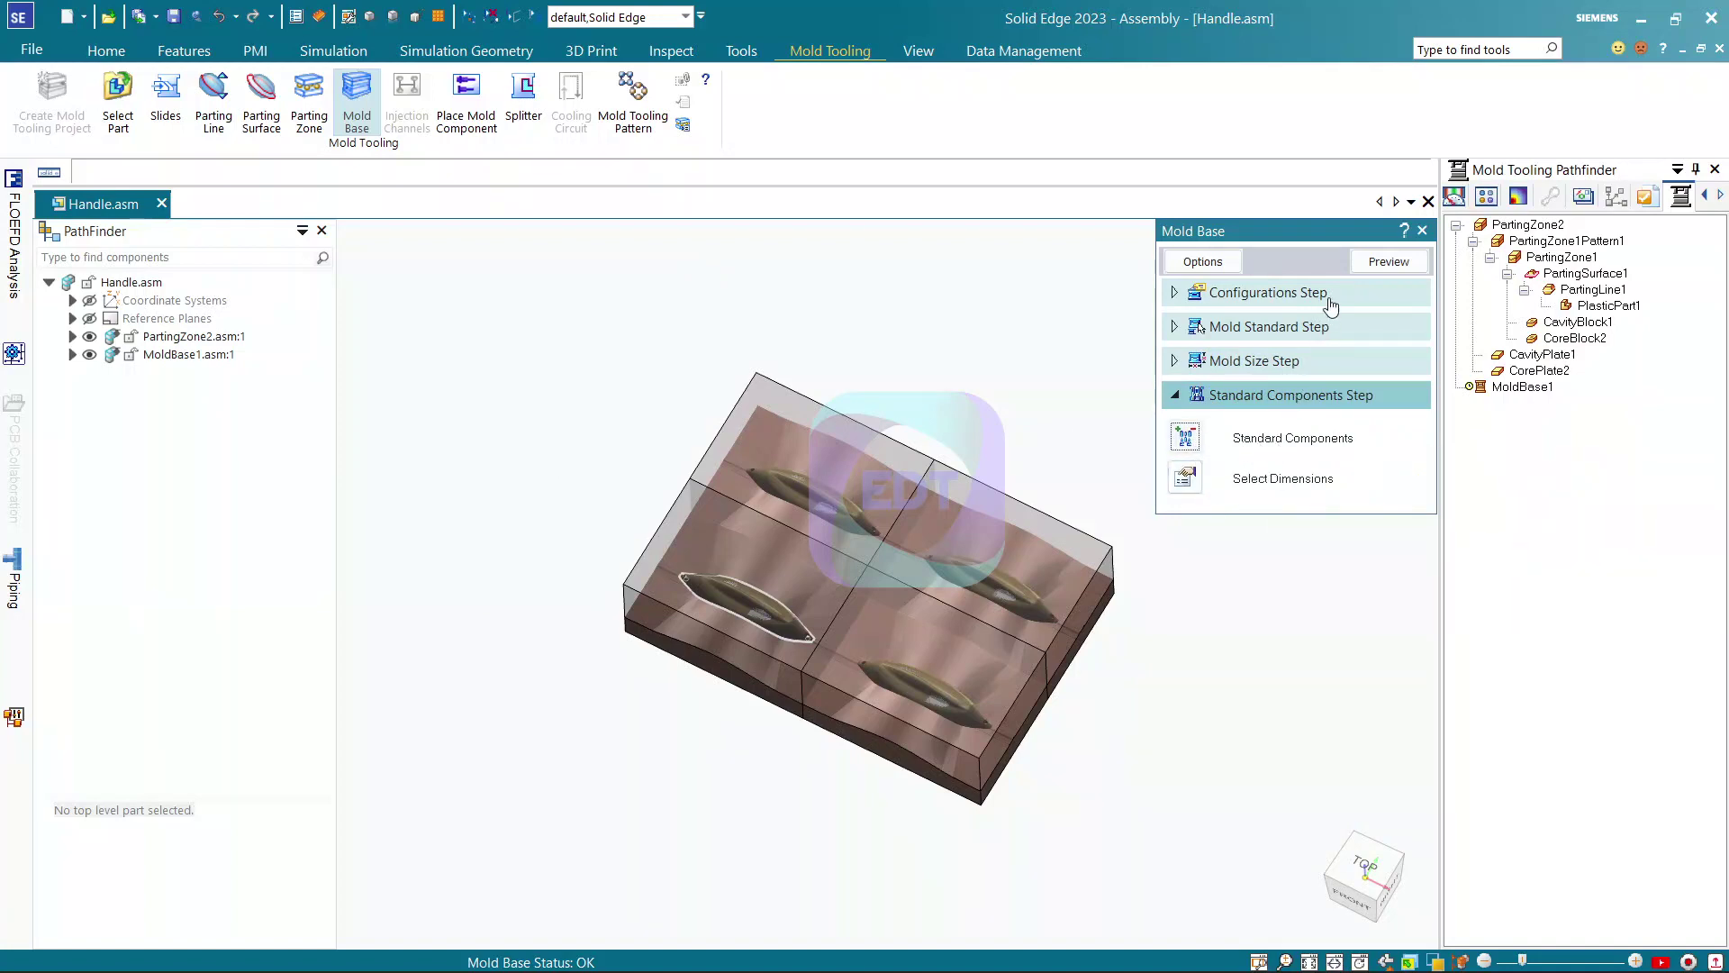
left_click(1375, 266)
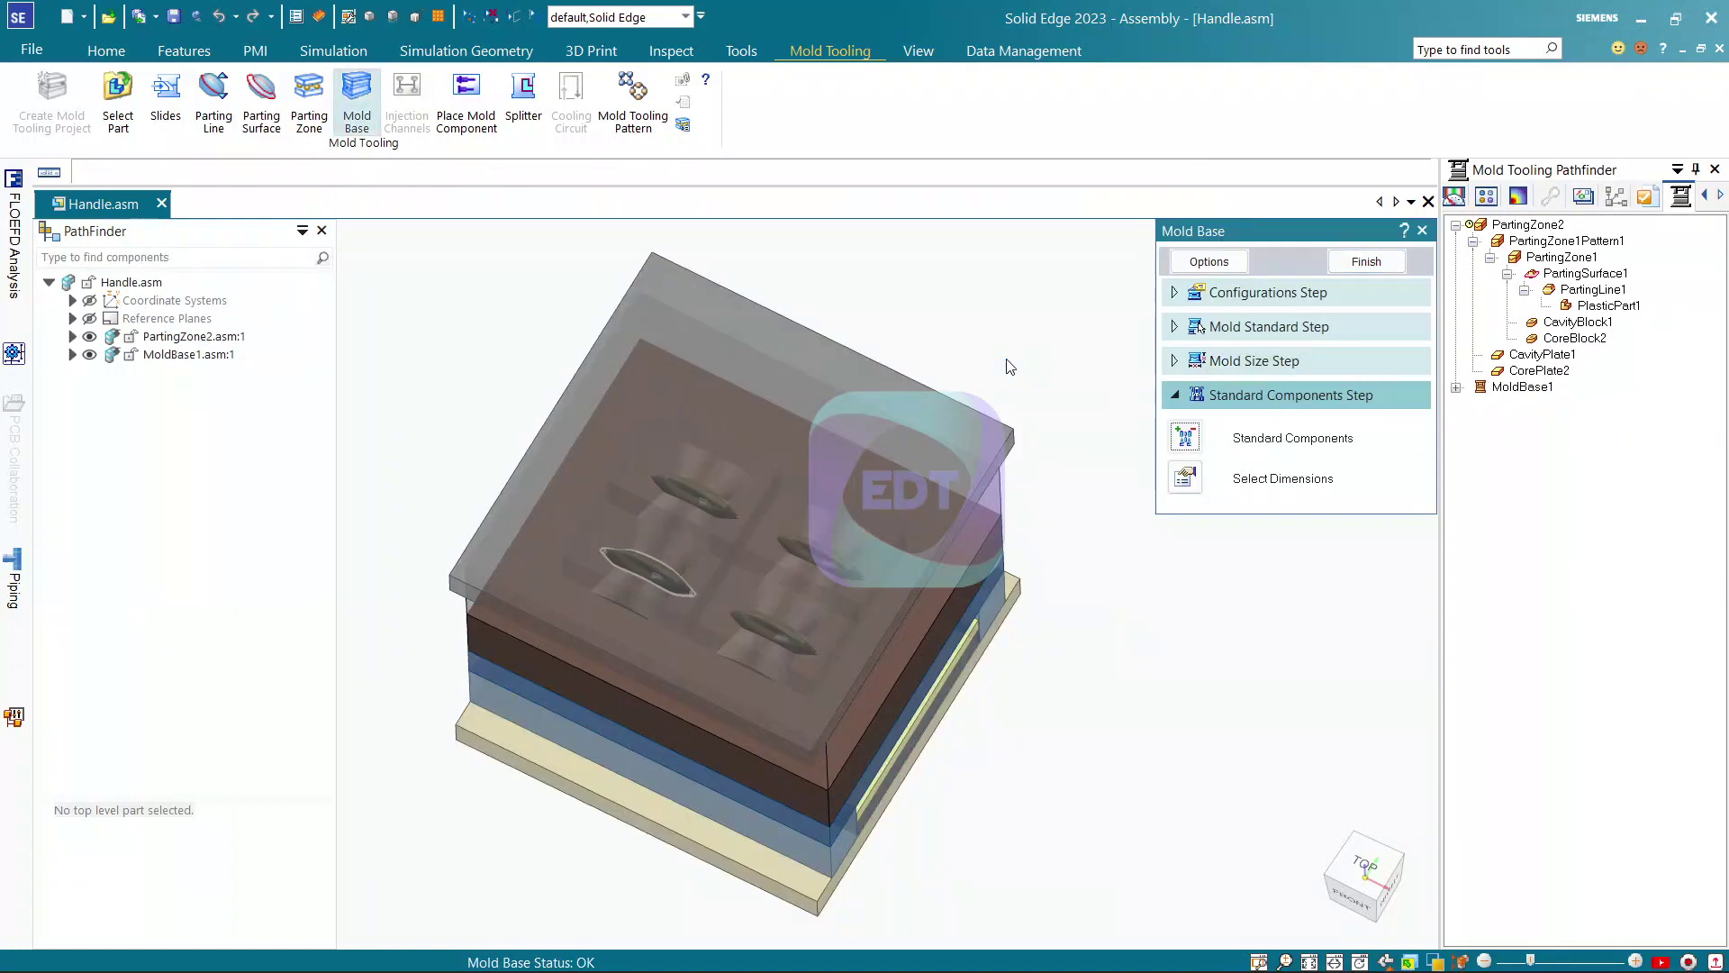
middle_click_drag(713, 666, 787, 596)
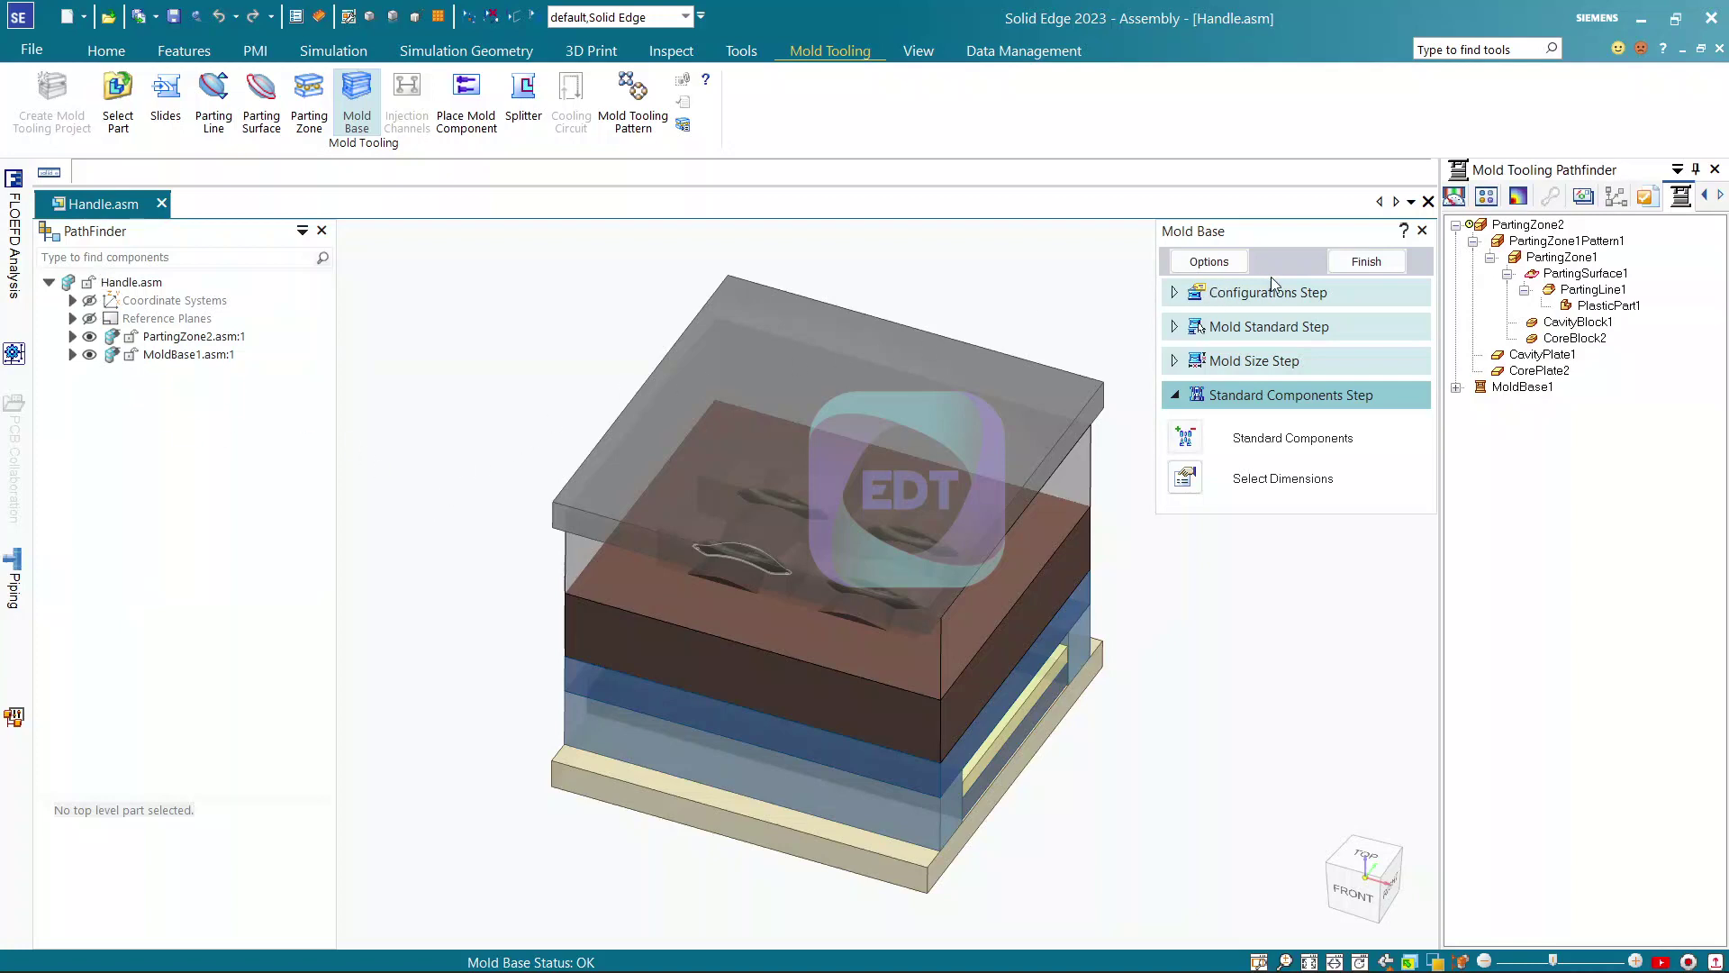
left_click(1361, 263)
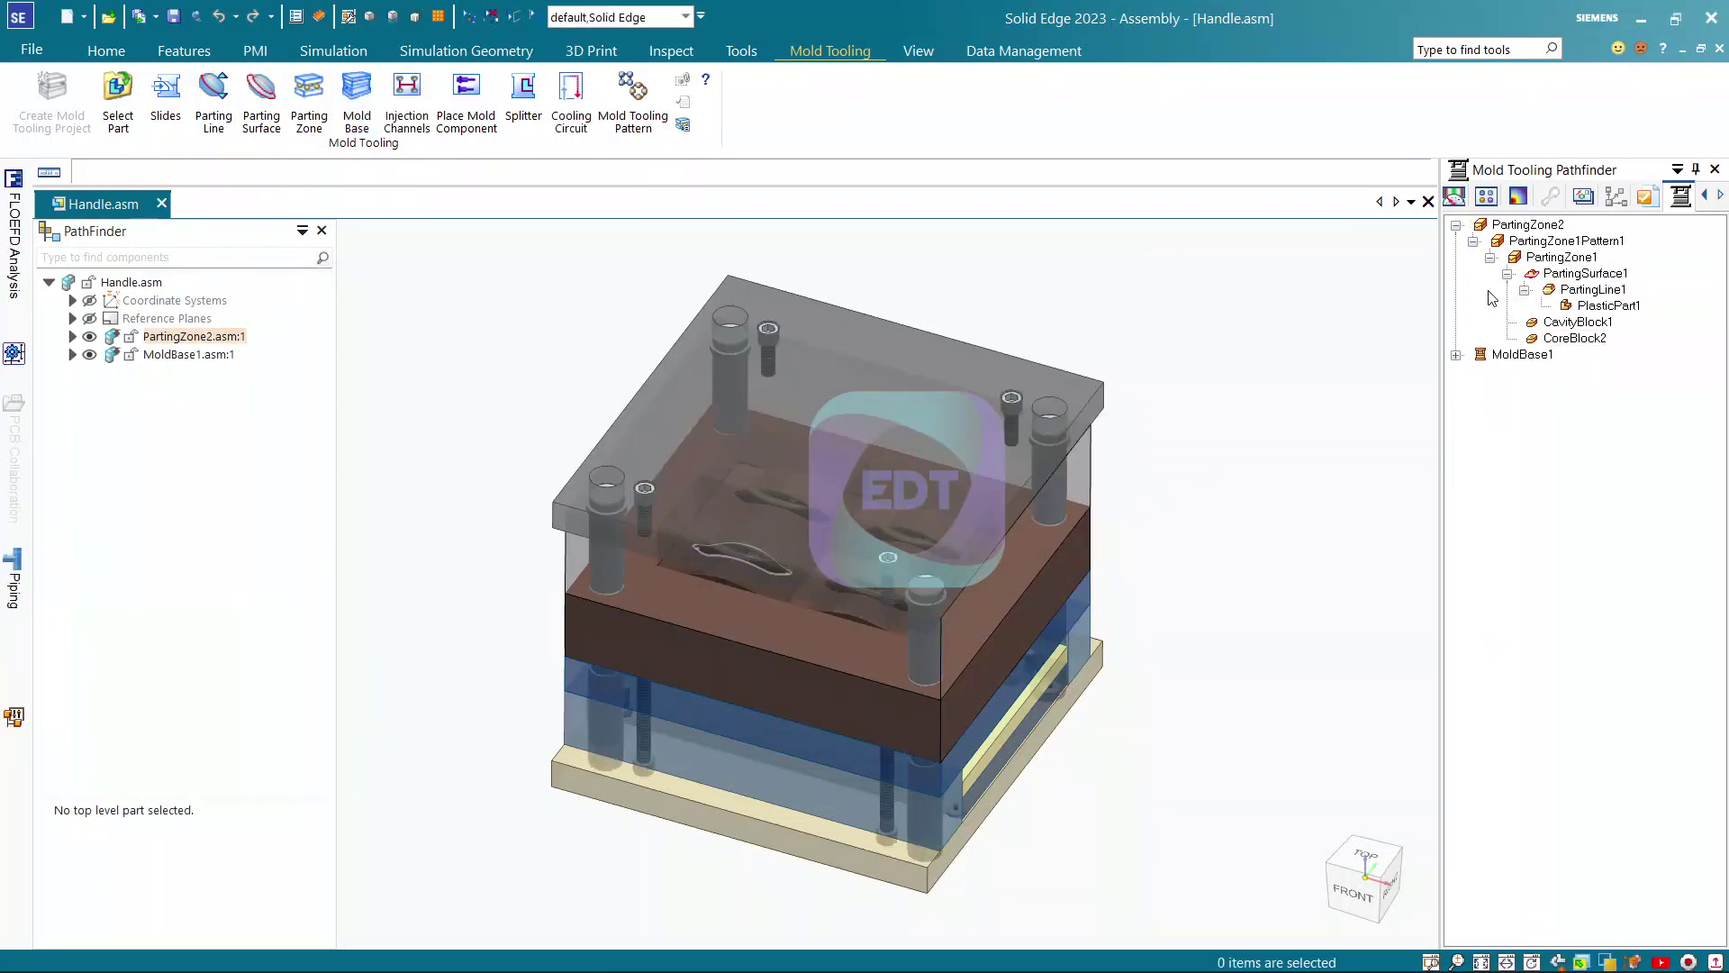
Examine the component structure of the mold base and parting zones in the mold tooling and assembly trees
left_click(1456, 357)
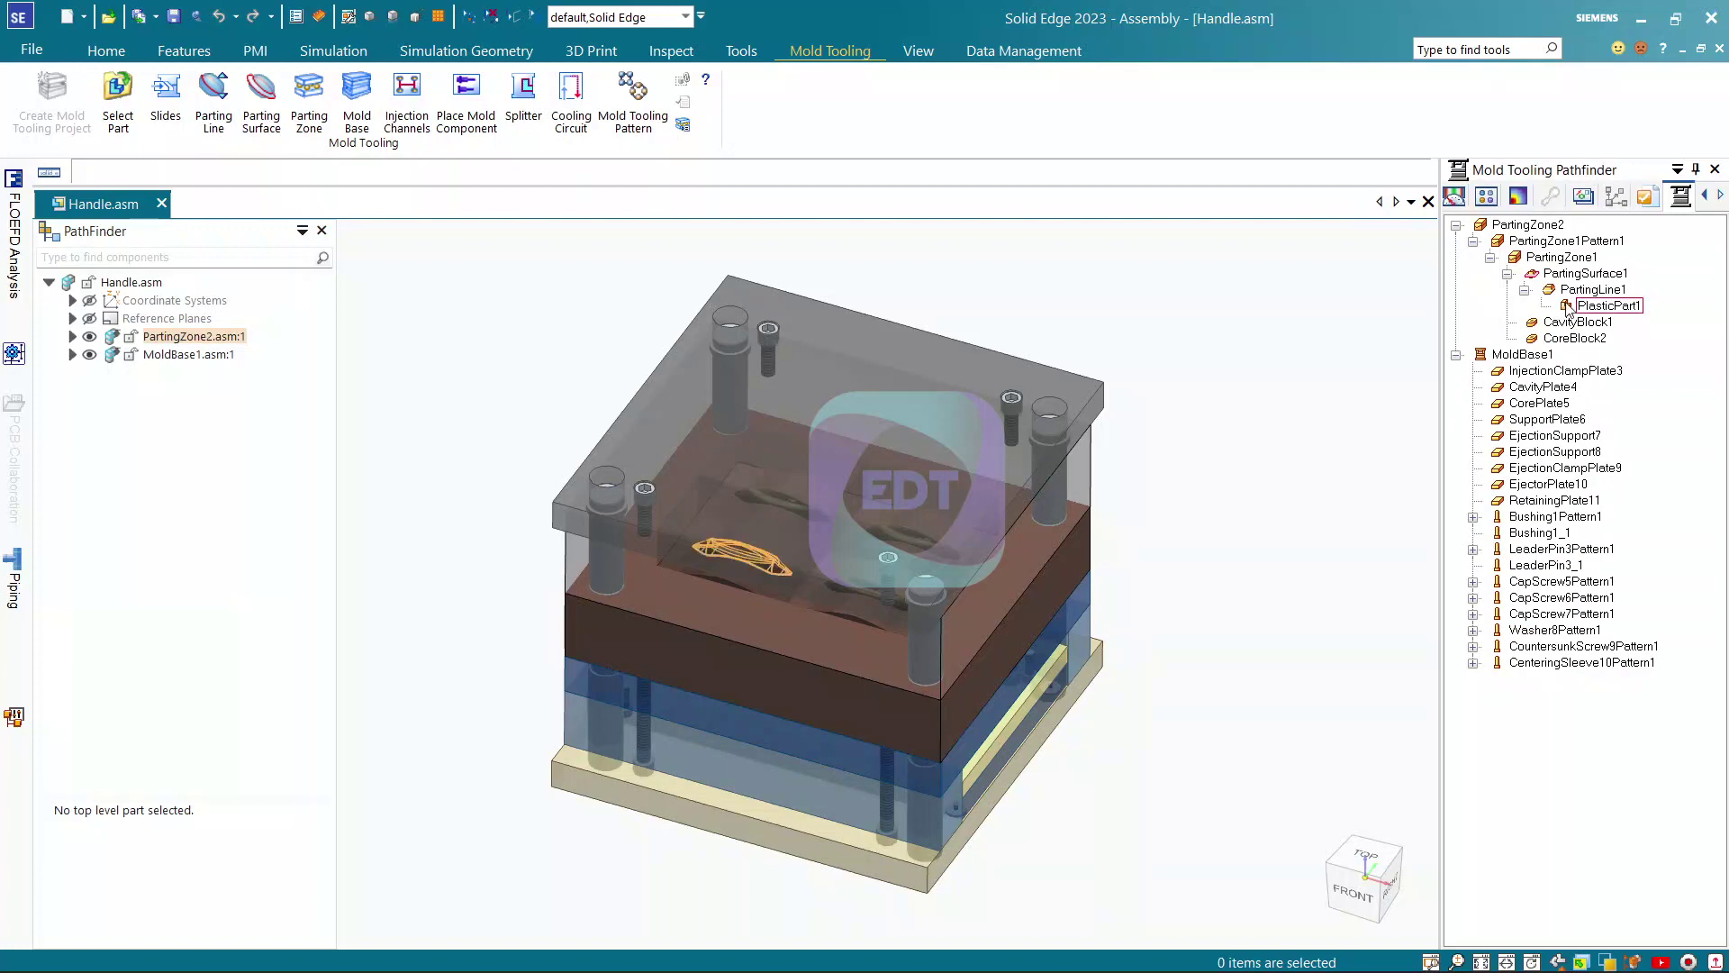
left_click(1590, 290)
right_click(1587, 290)
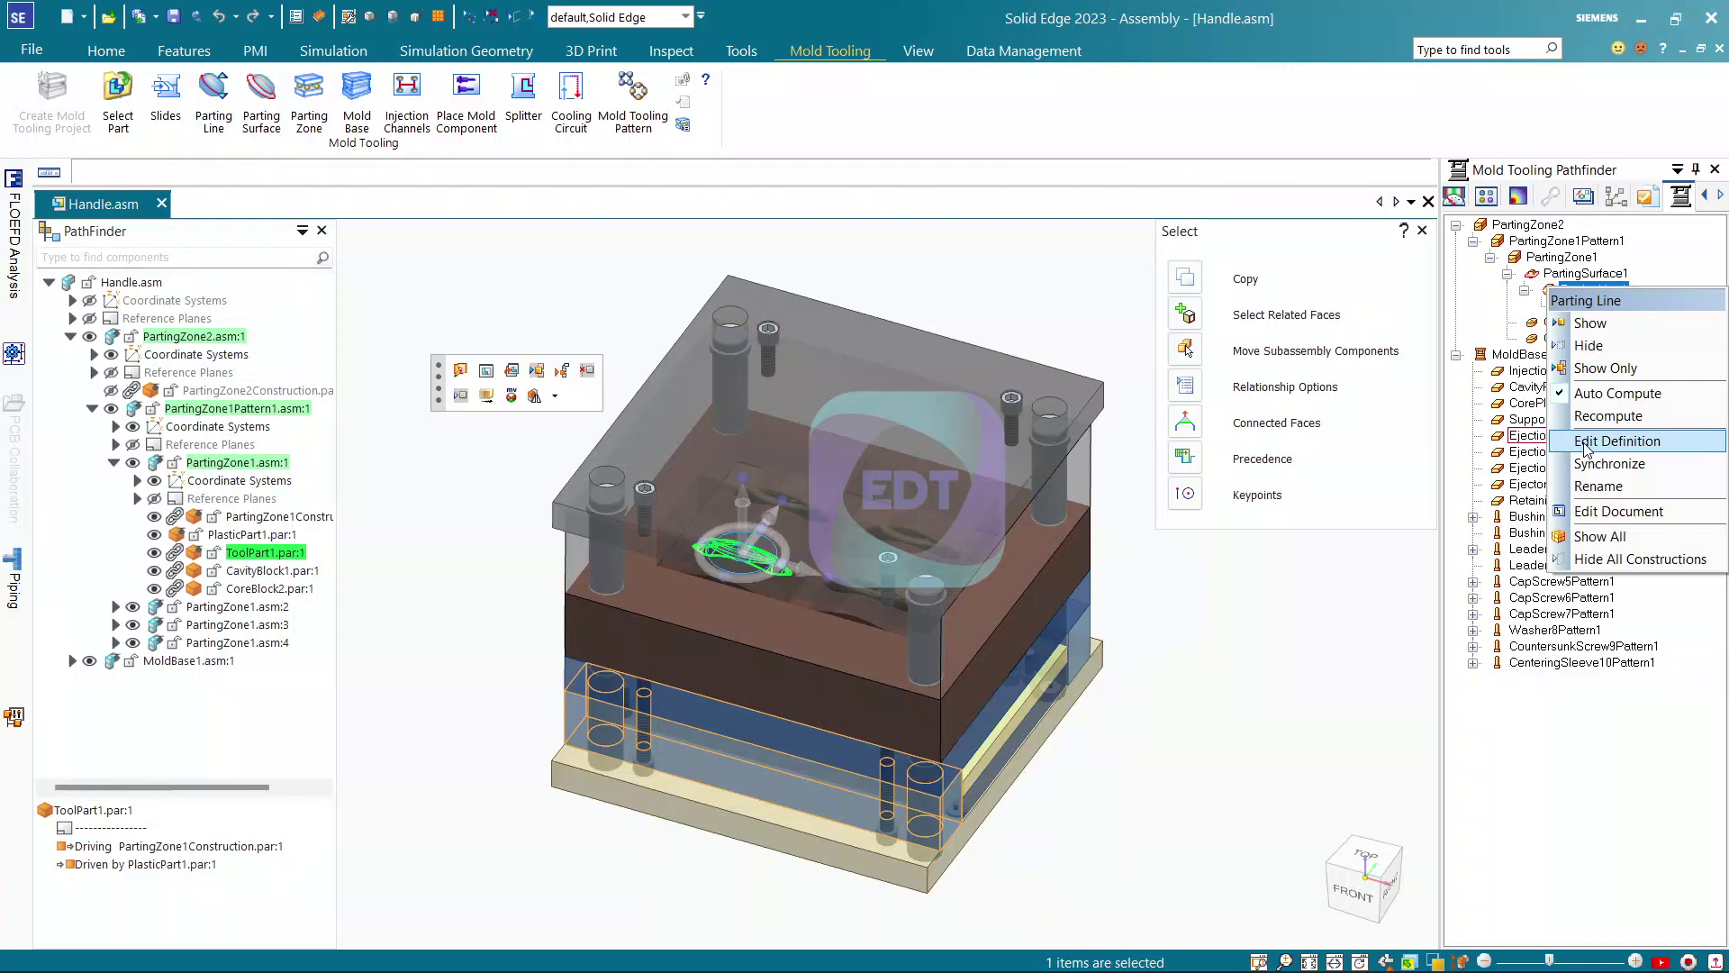
left_click(1573, 785)
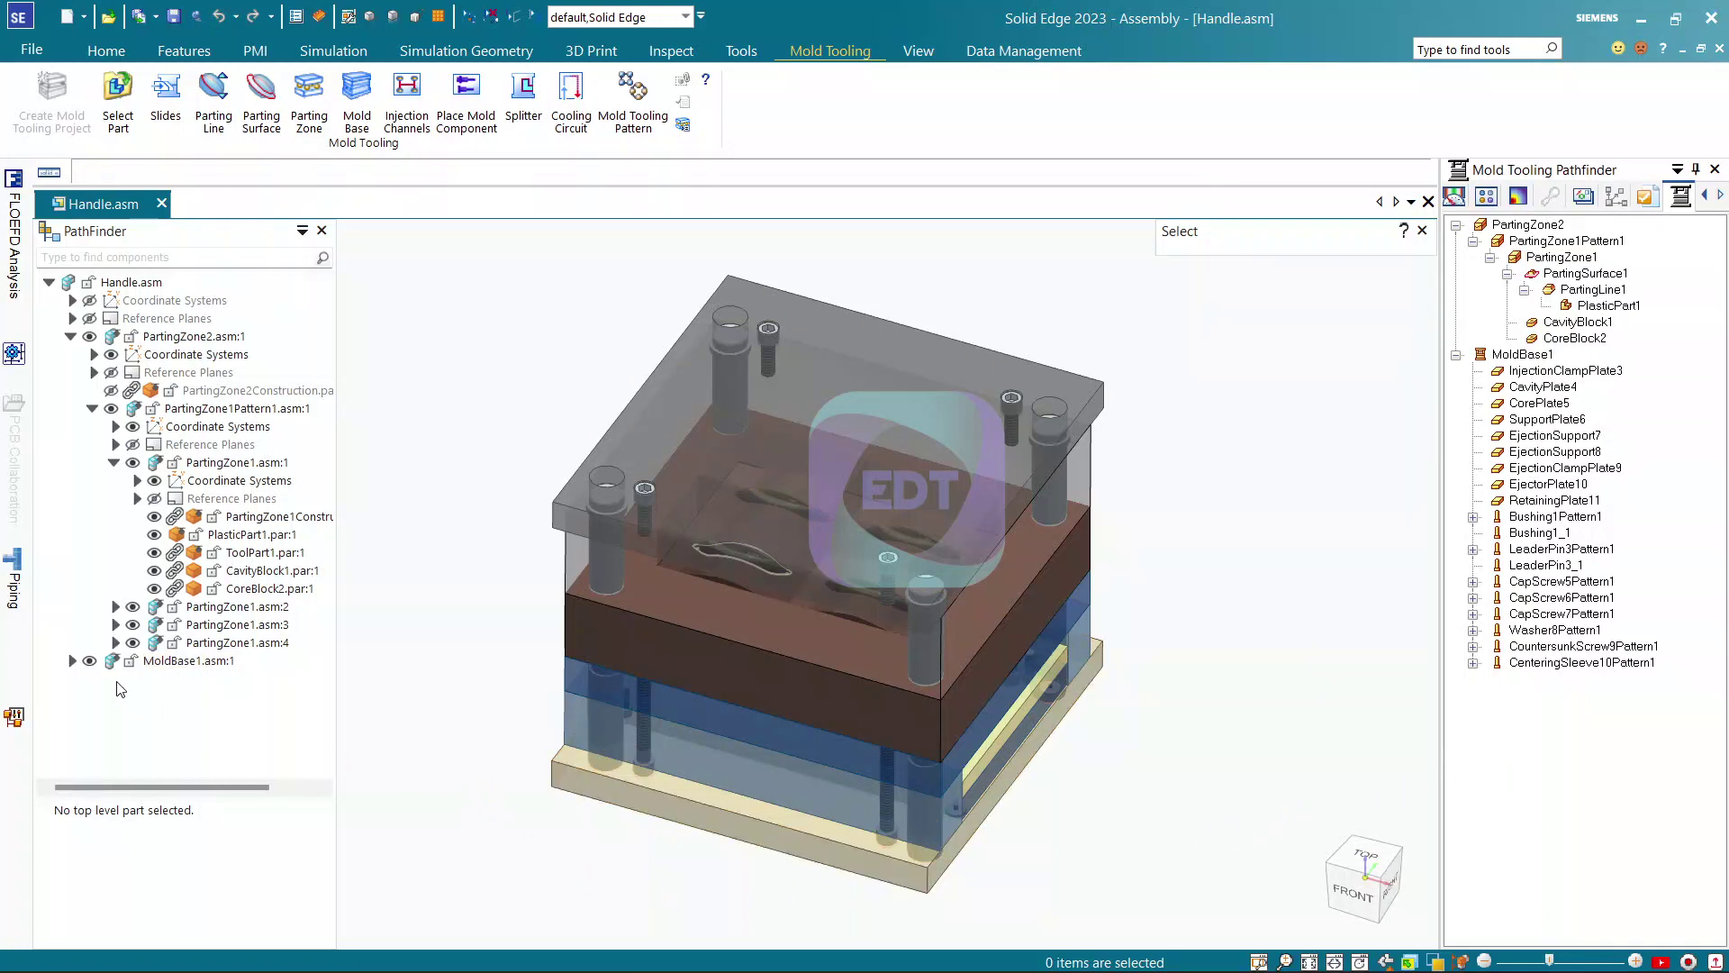
left_click(71, 660)
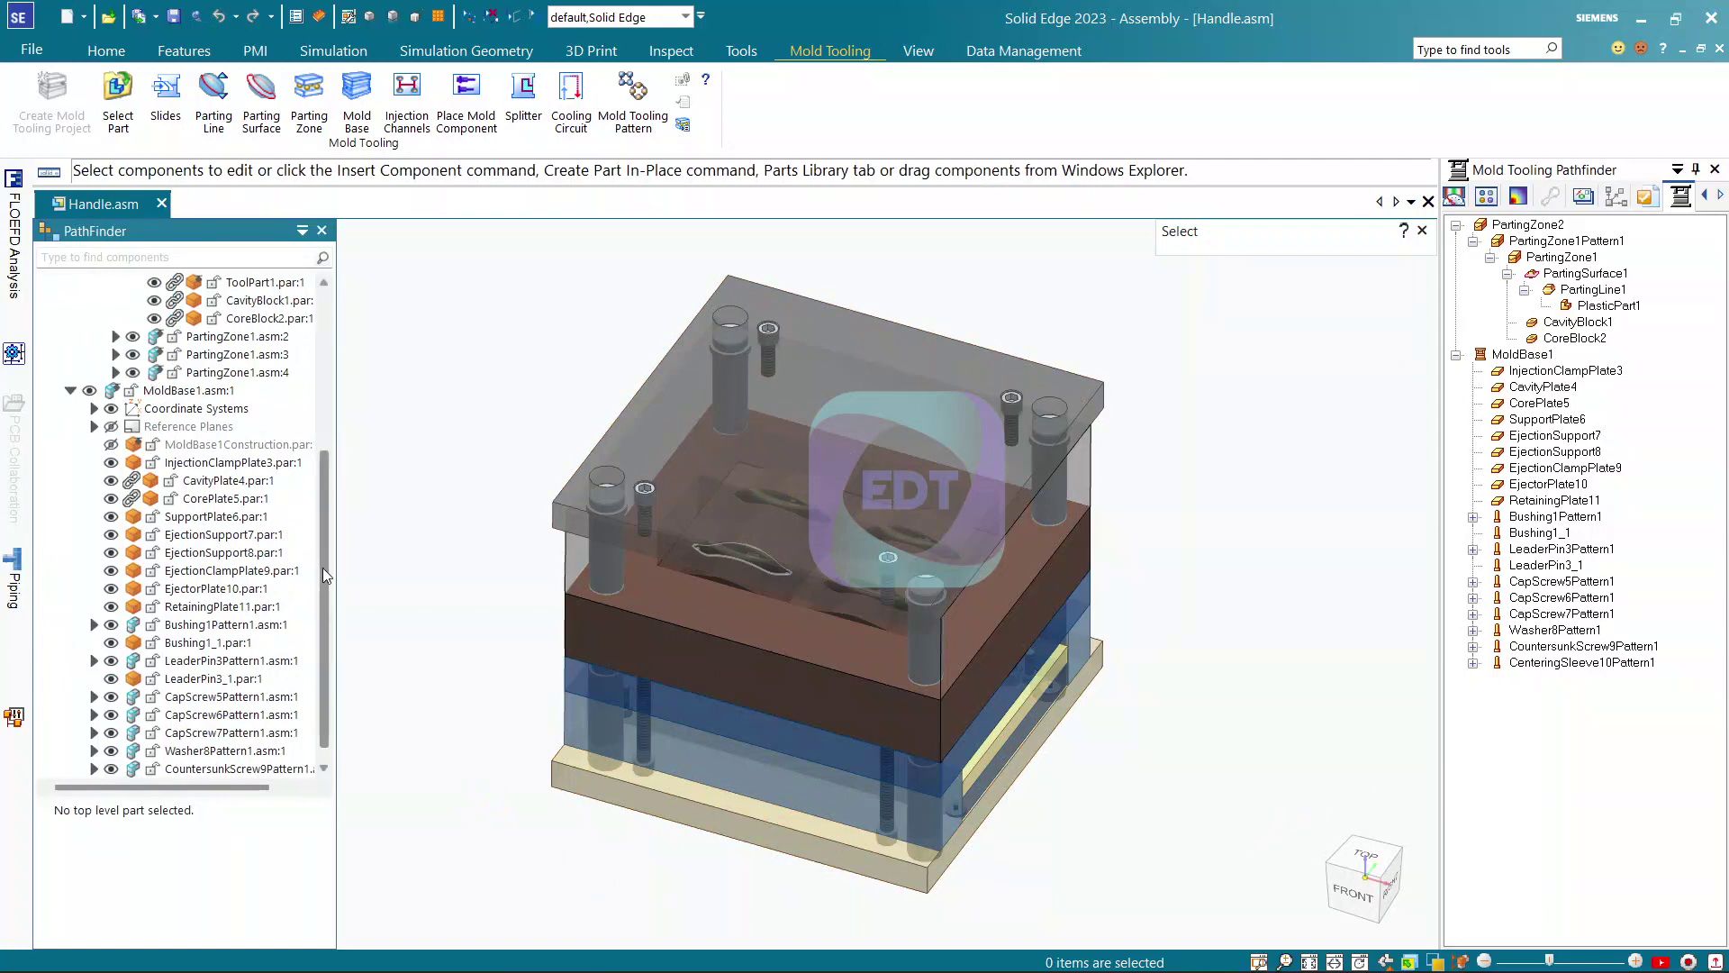
scroll(323, 558, "down", 3)
left_click_drag(326, 511, 326, 403)
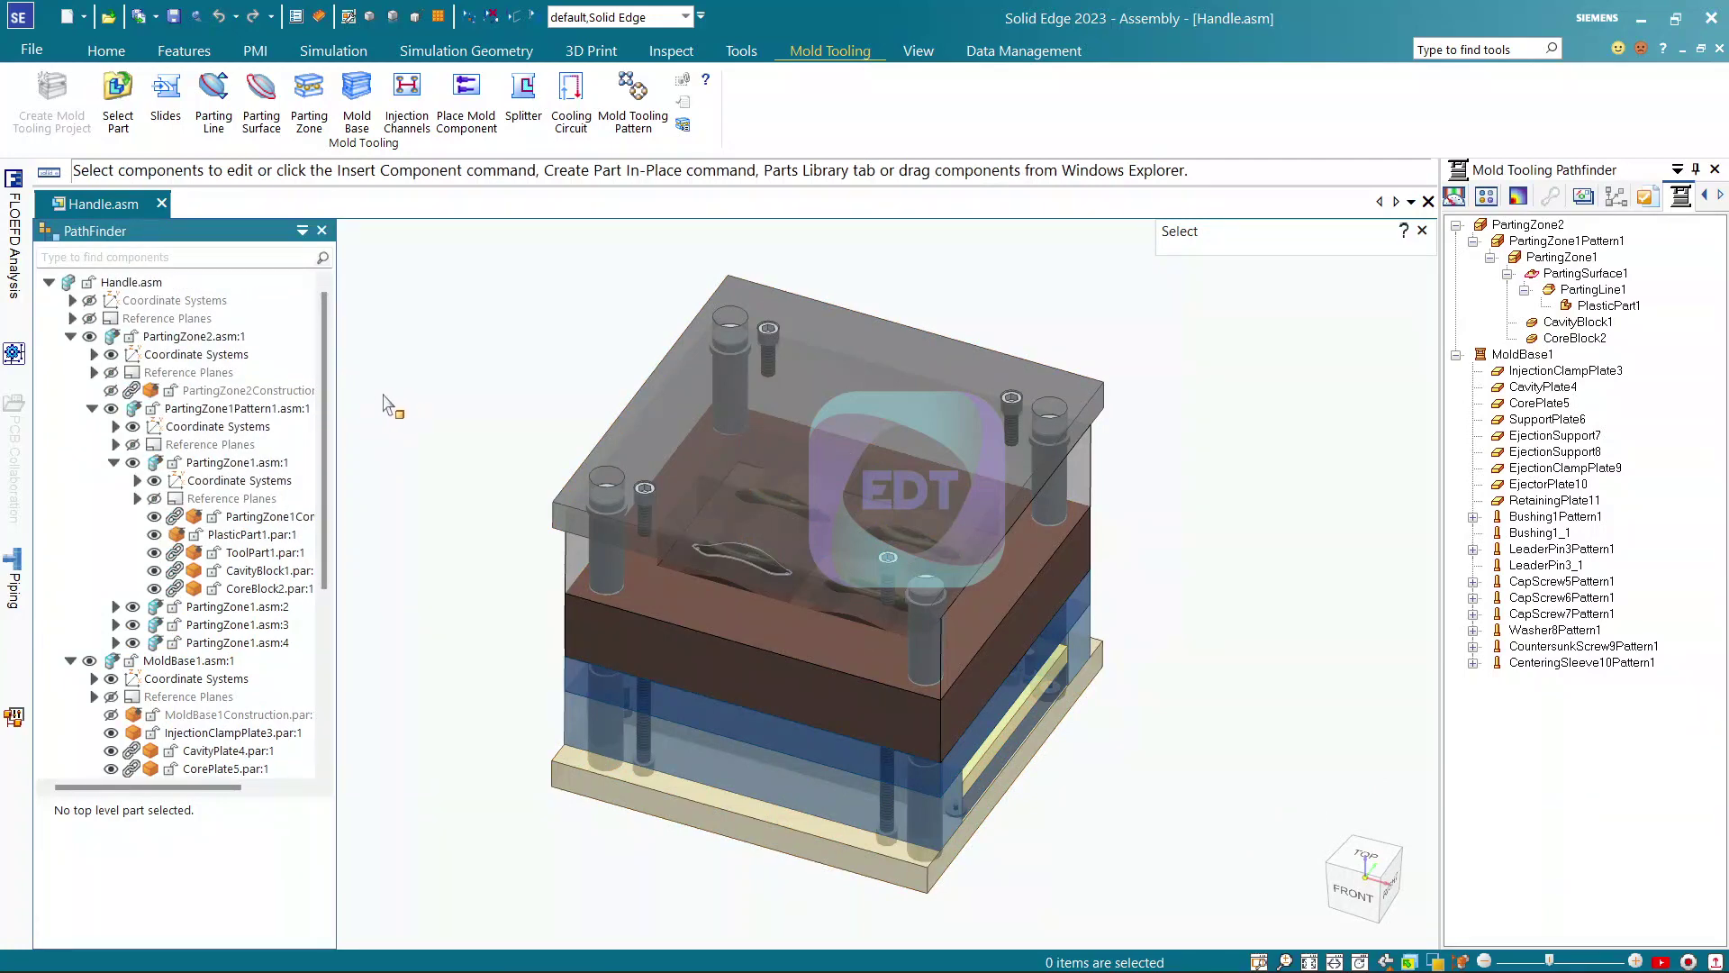
middle_click_drag(394, 396, 441, 387, "shift")
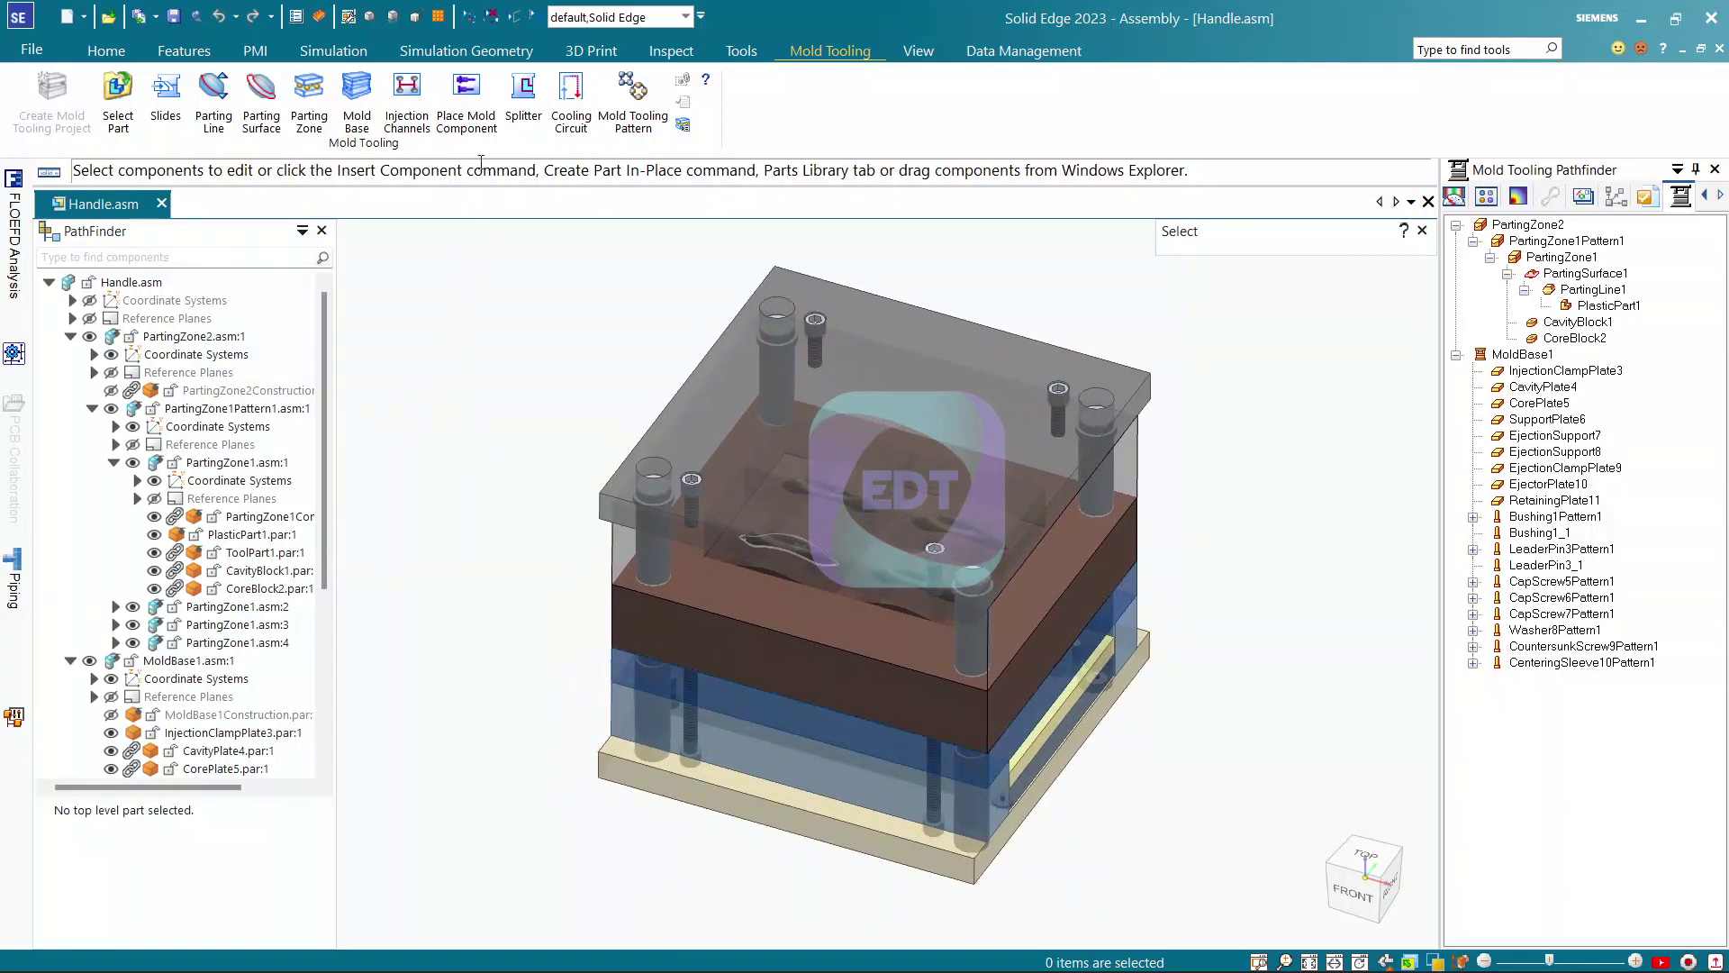
Place a Hasco Z1076 locating ring from the Injection family on the mold base with its default dimensions
left_click(465, 98)
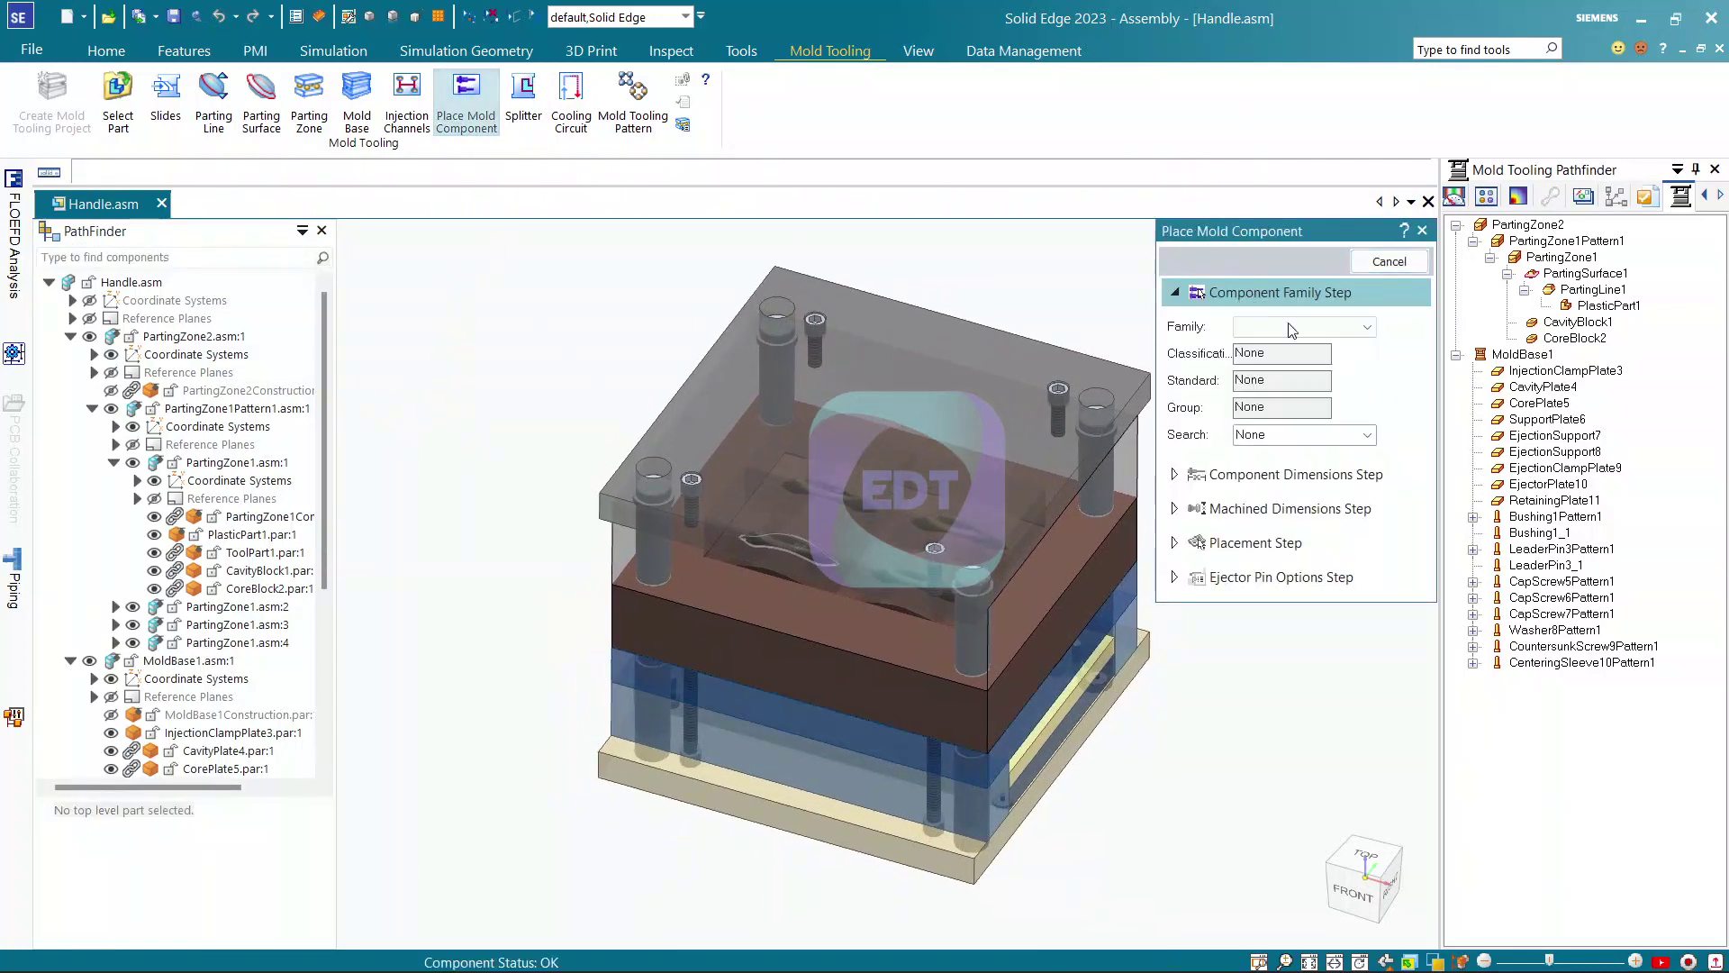
left_click(1293, 328)
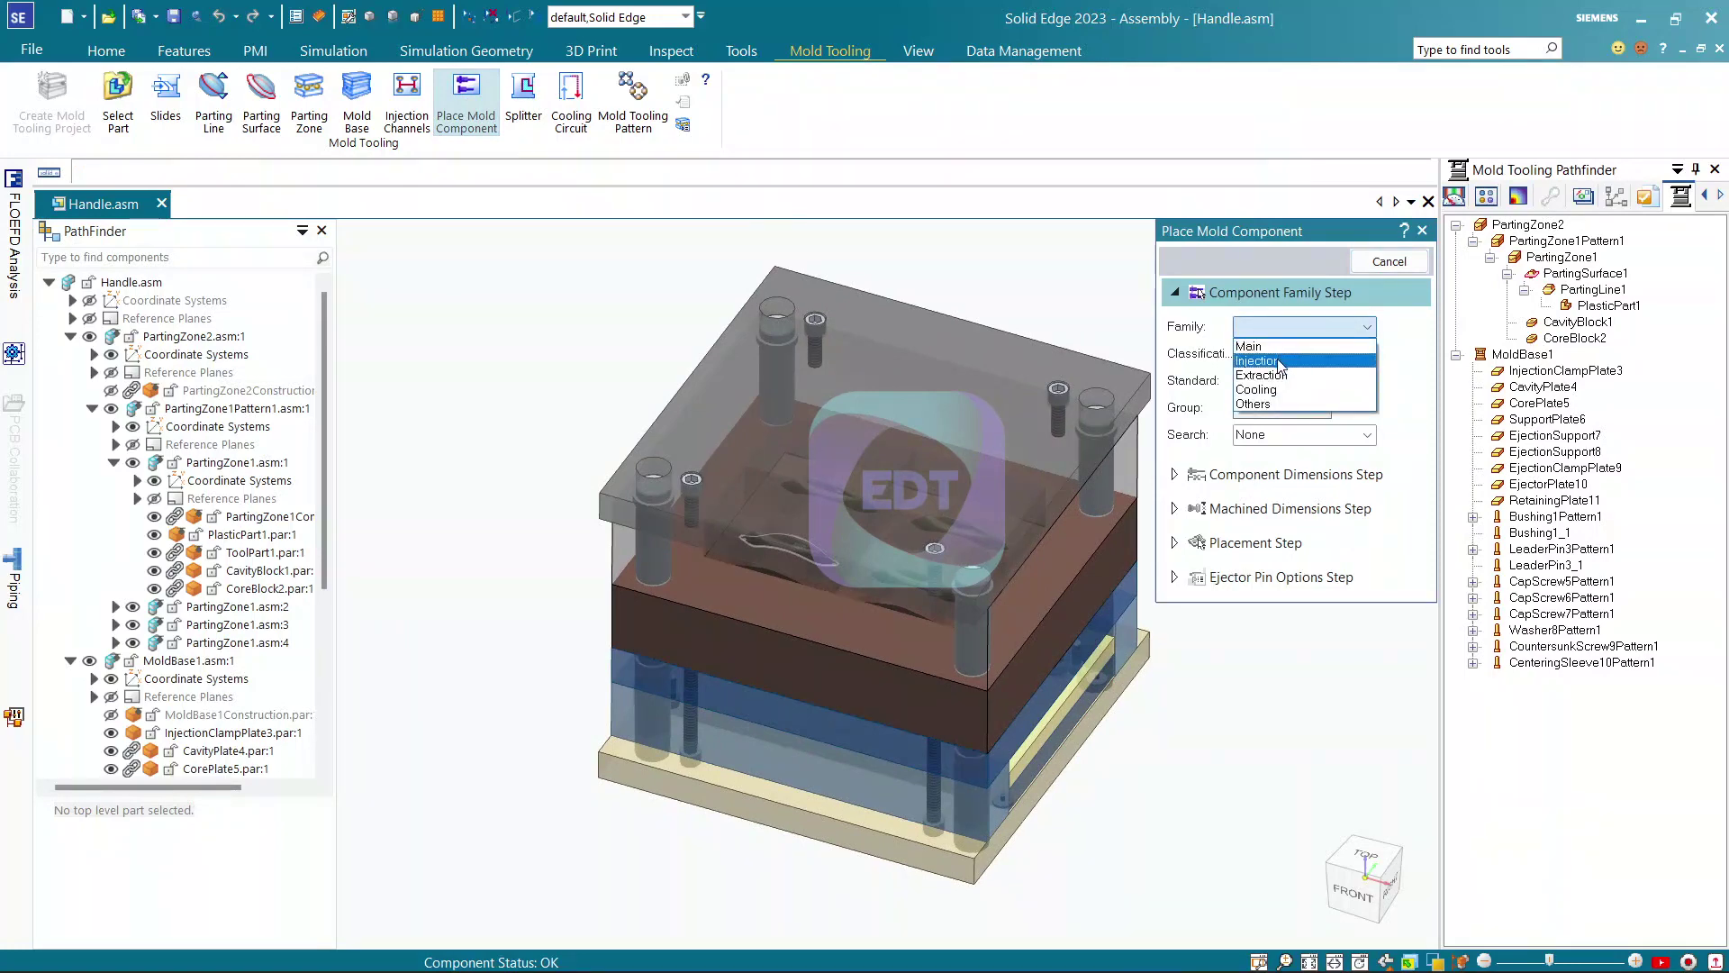
left_click(1272, 360)
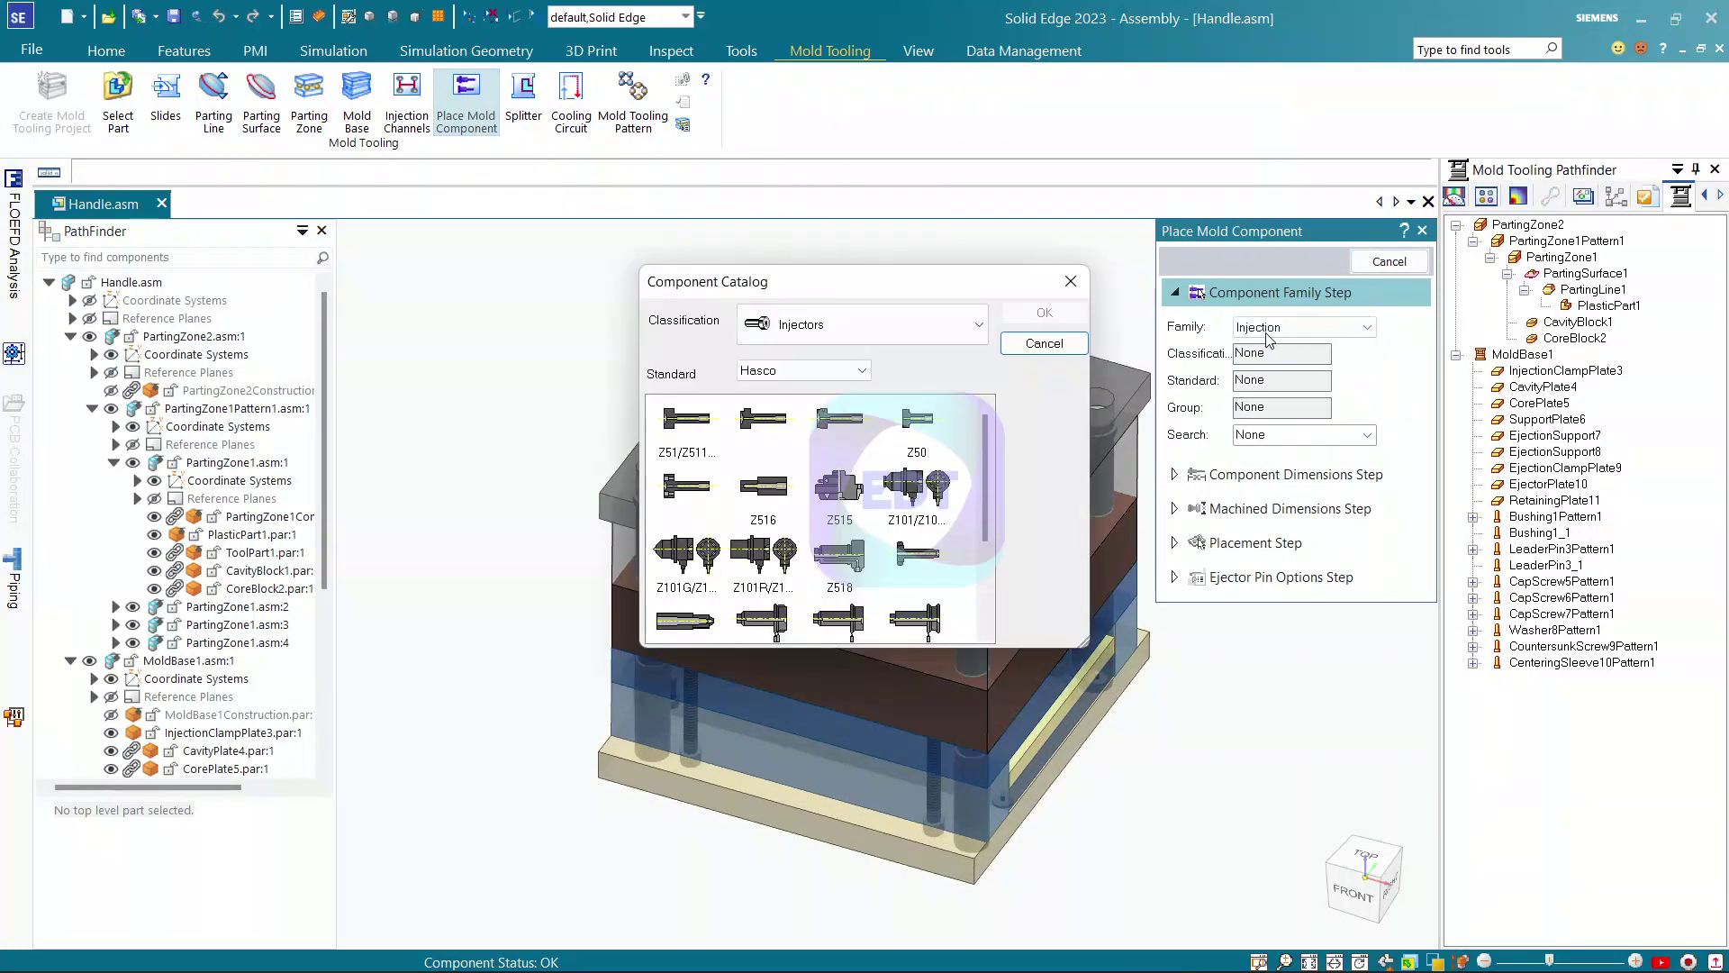
left_click(793, 329)
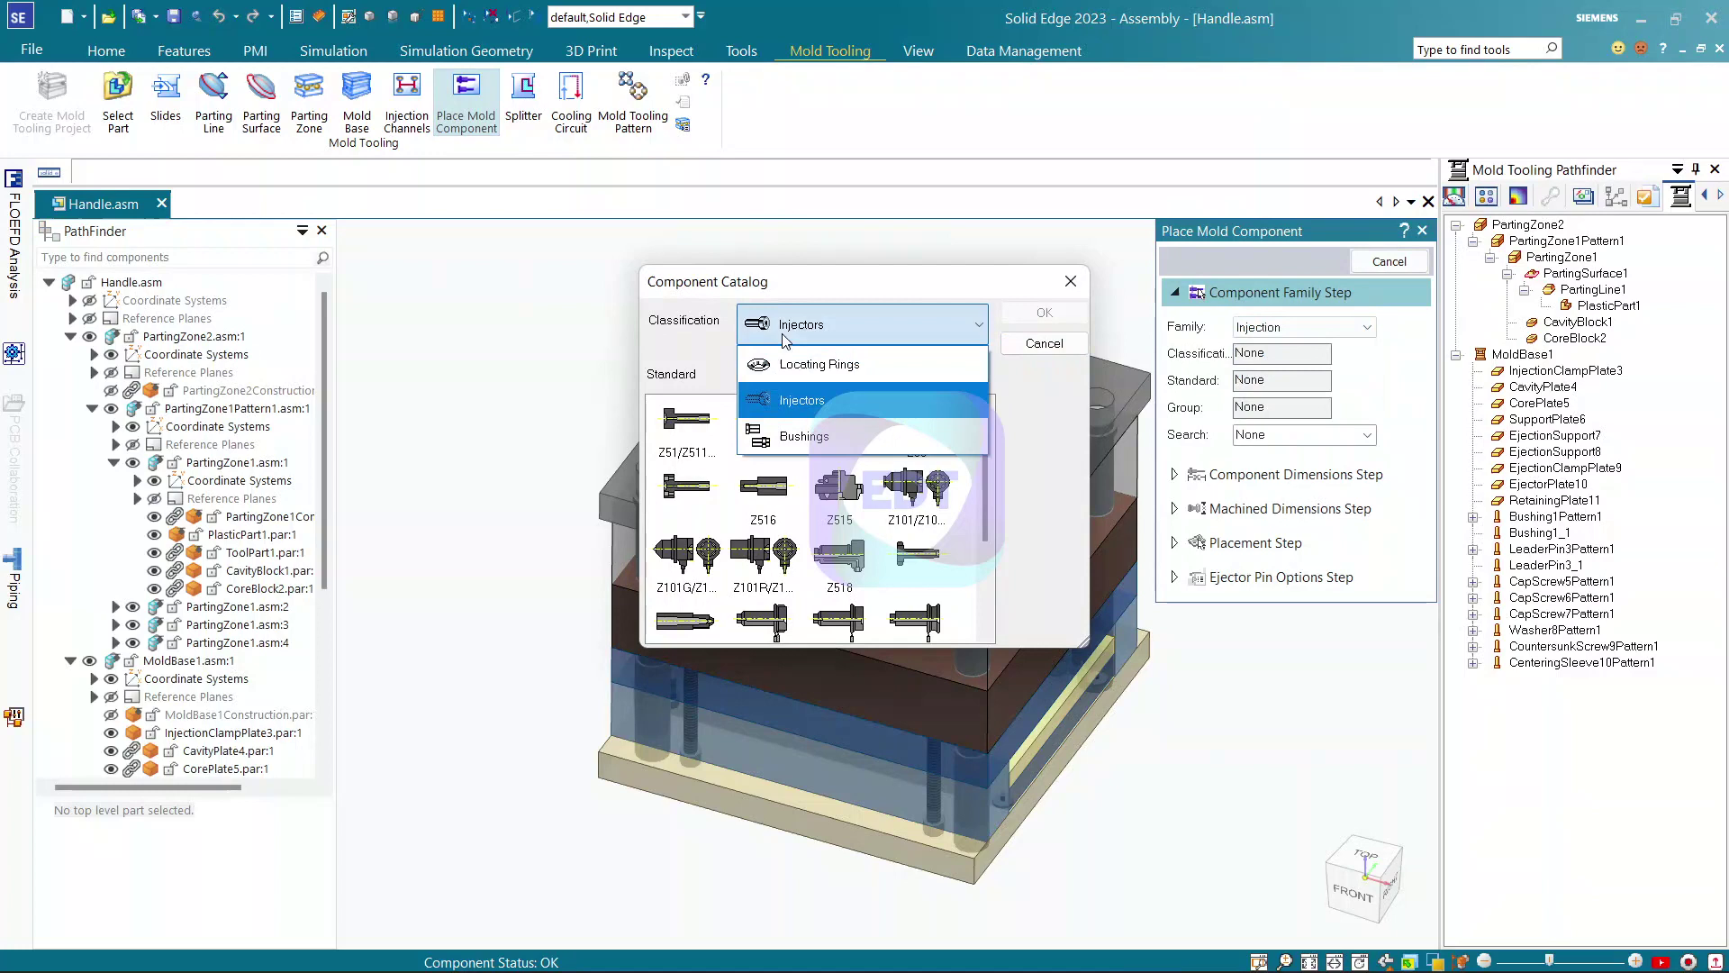
left_click(813, 370)
left_click(700, 428)
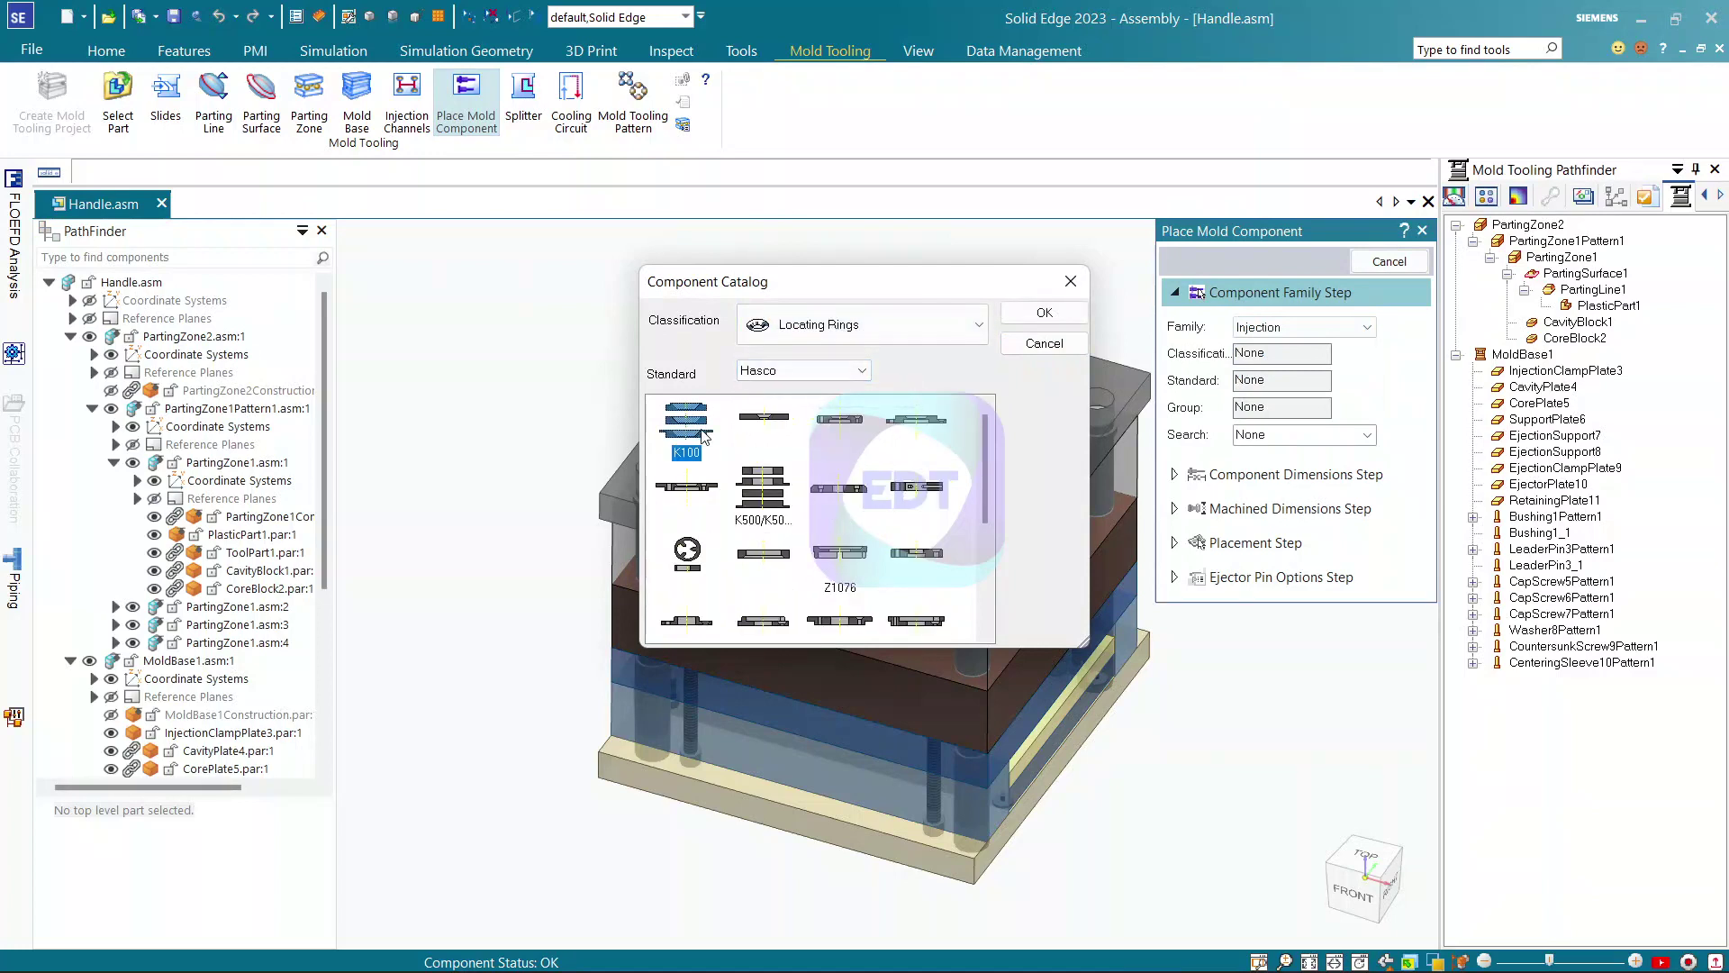
left_click(782, 423)
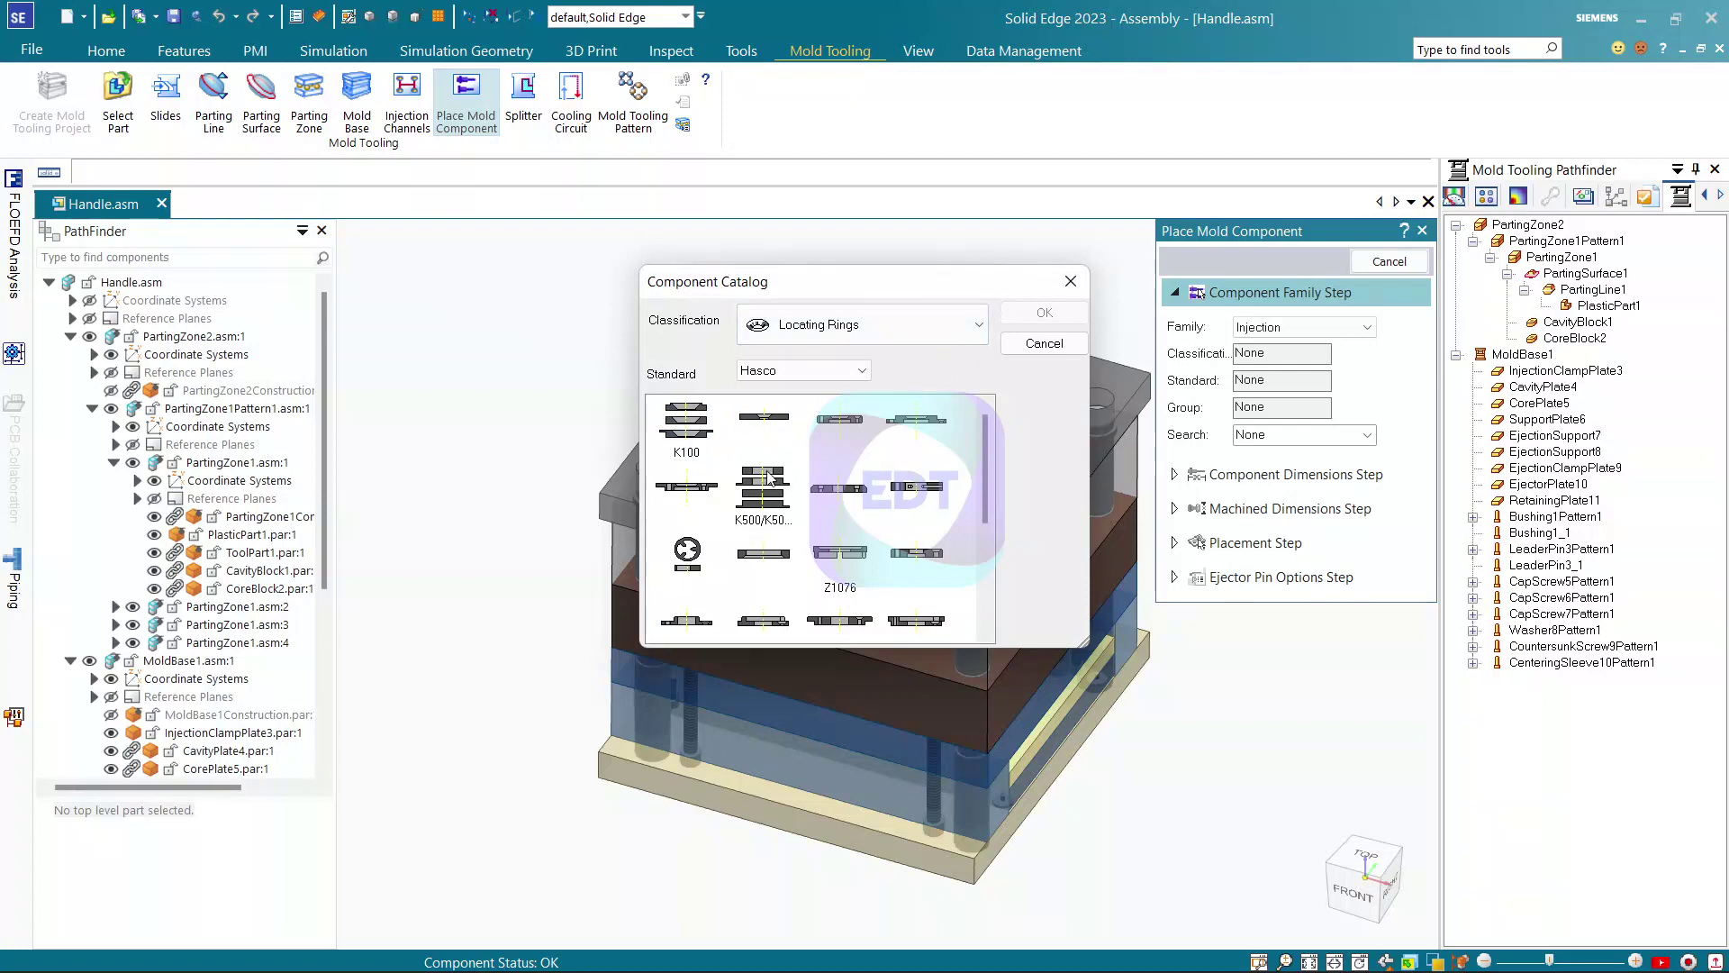
left_click(837, 555)
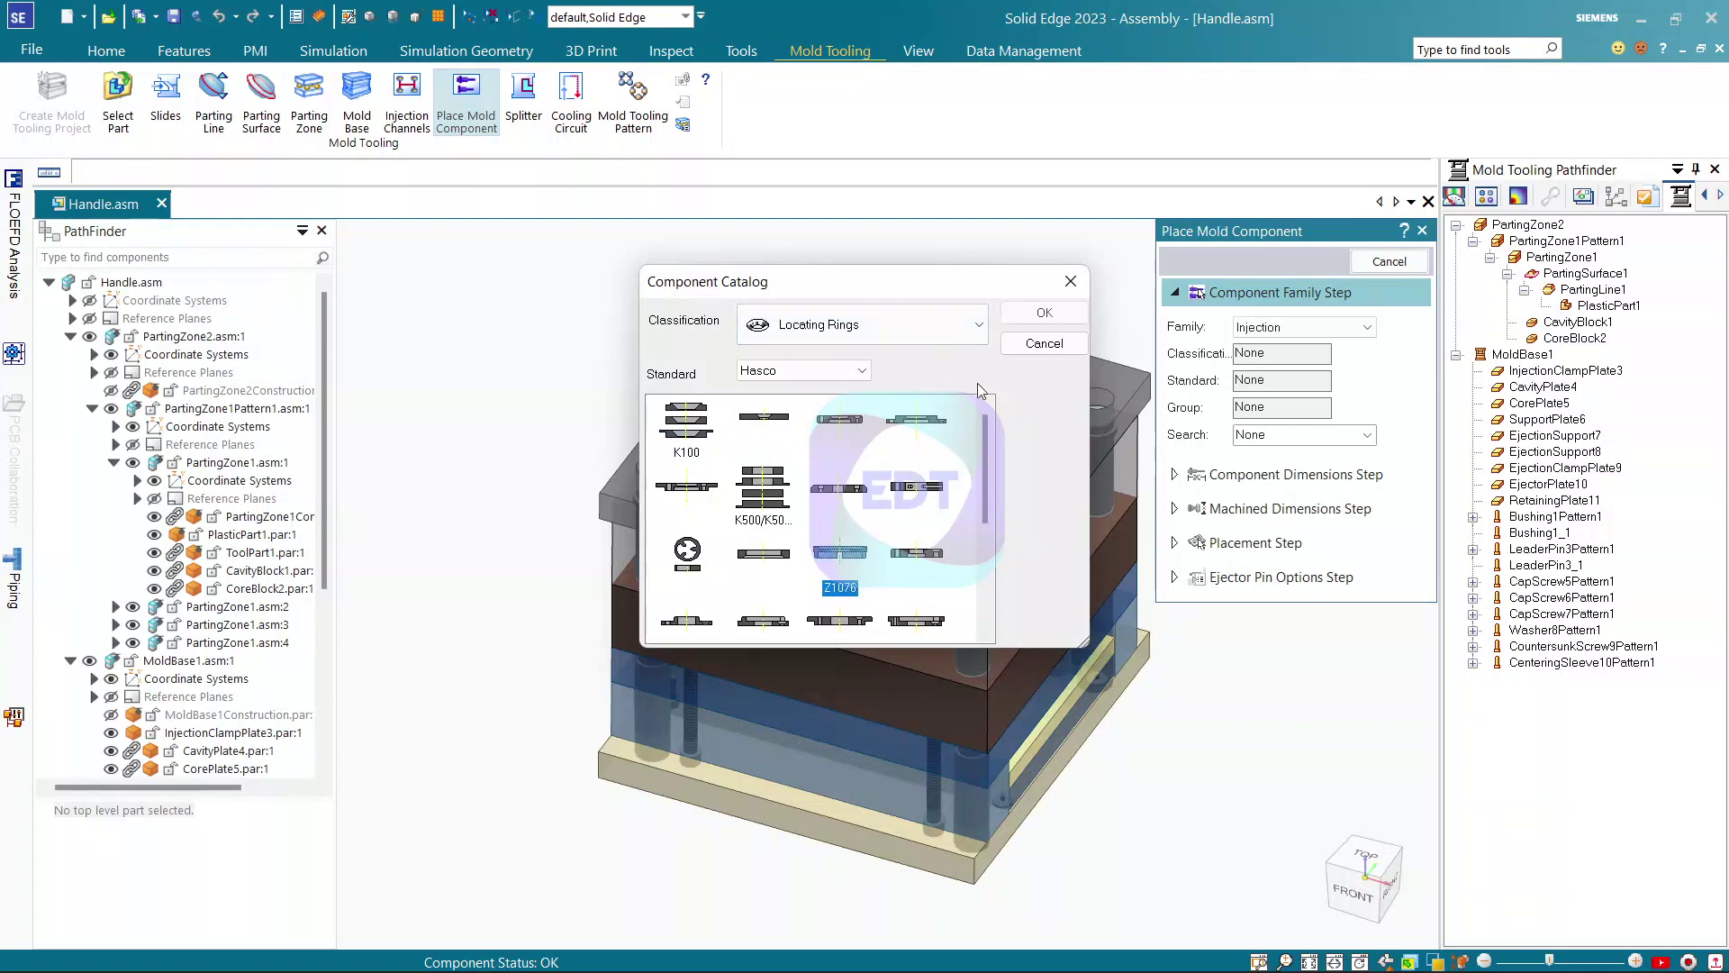
left_click(1031, 313)
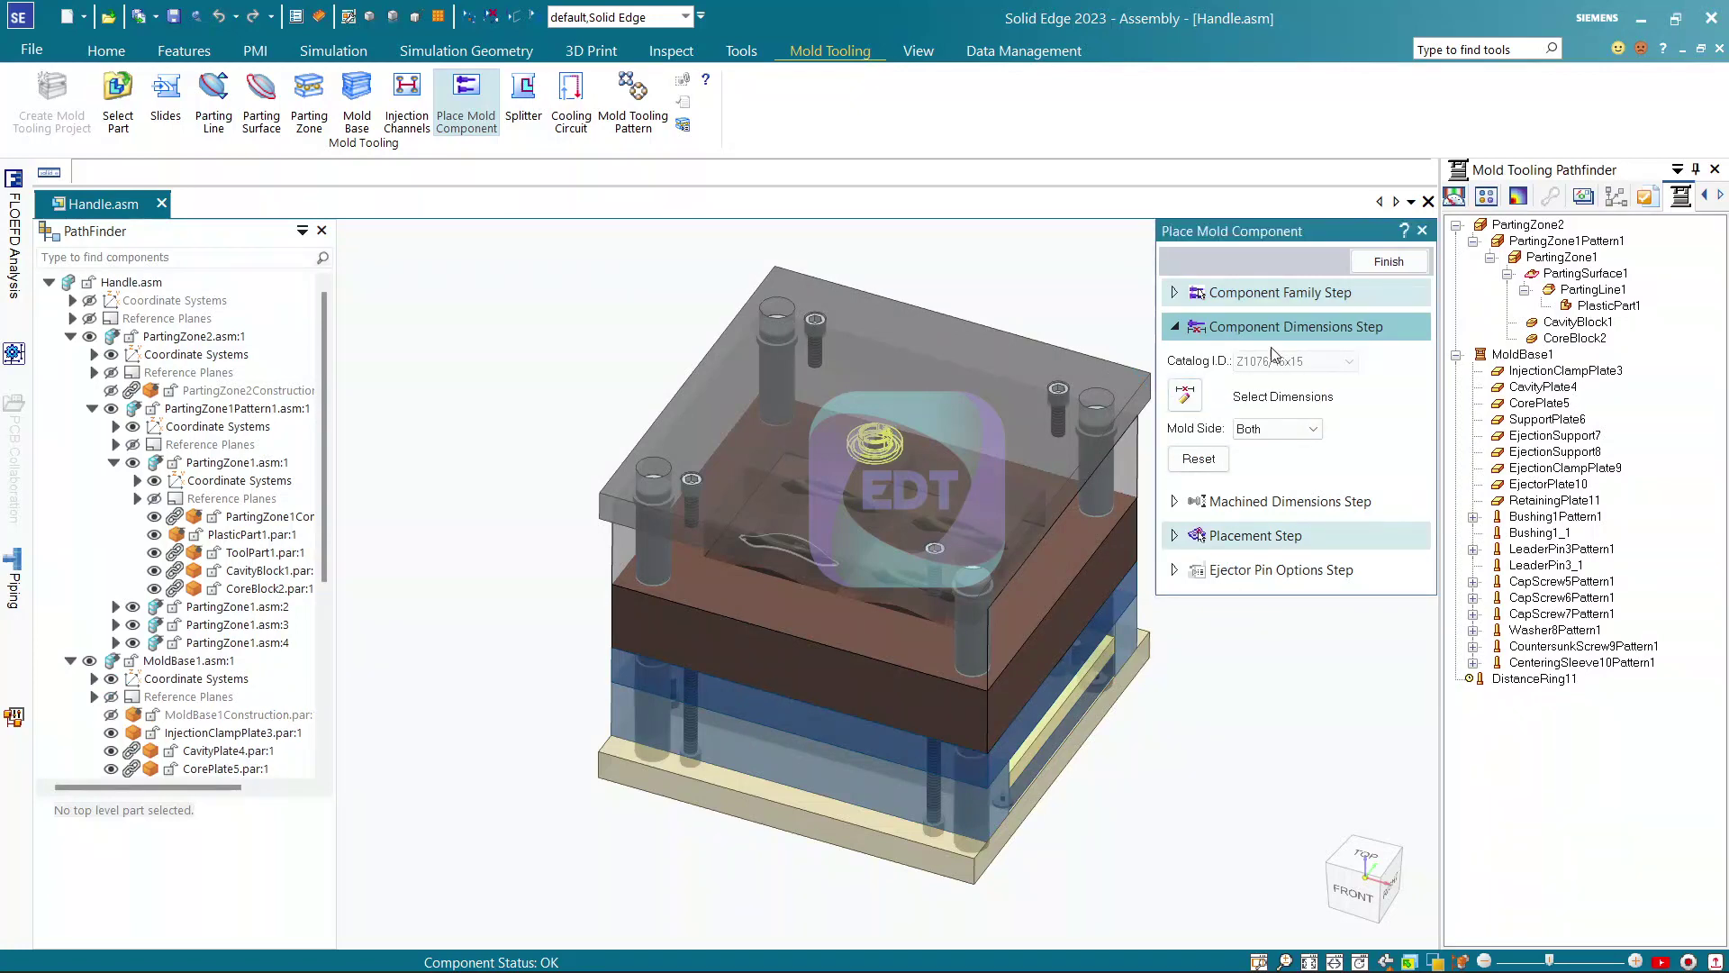
left_click(1389, 263)
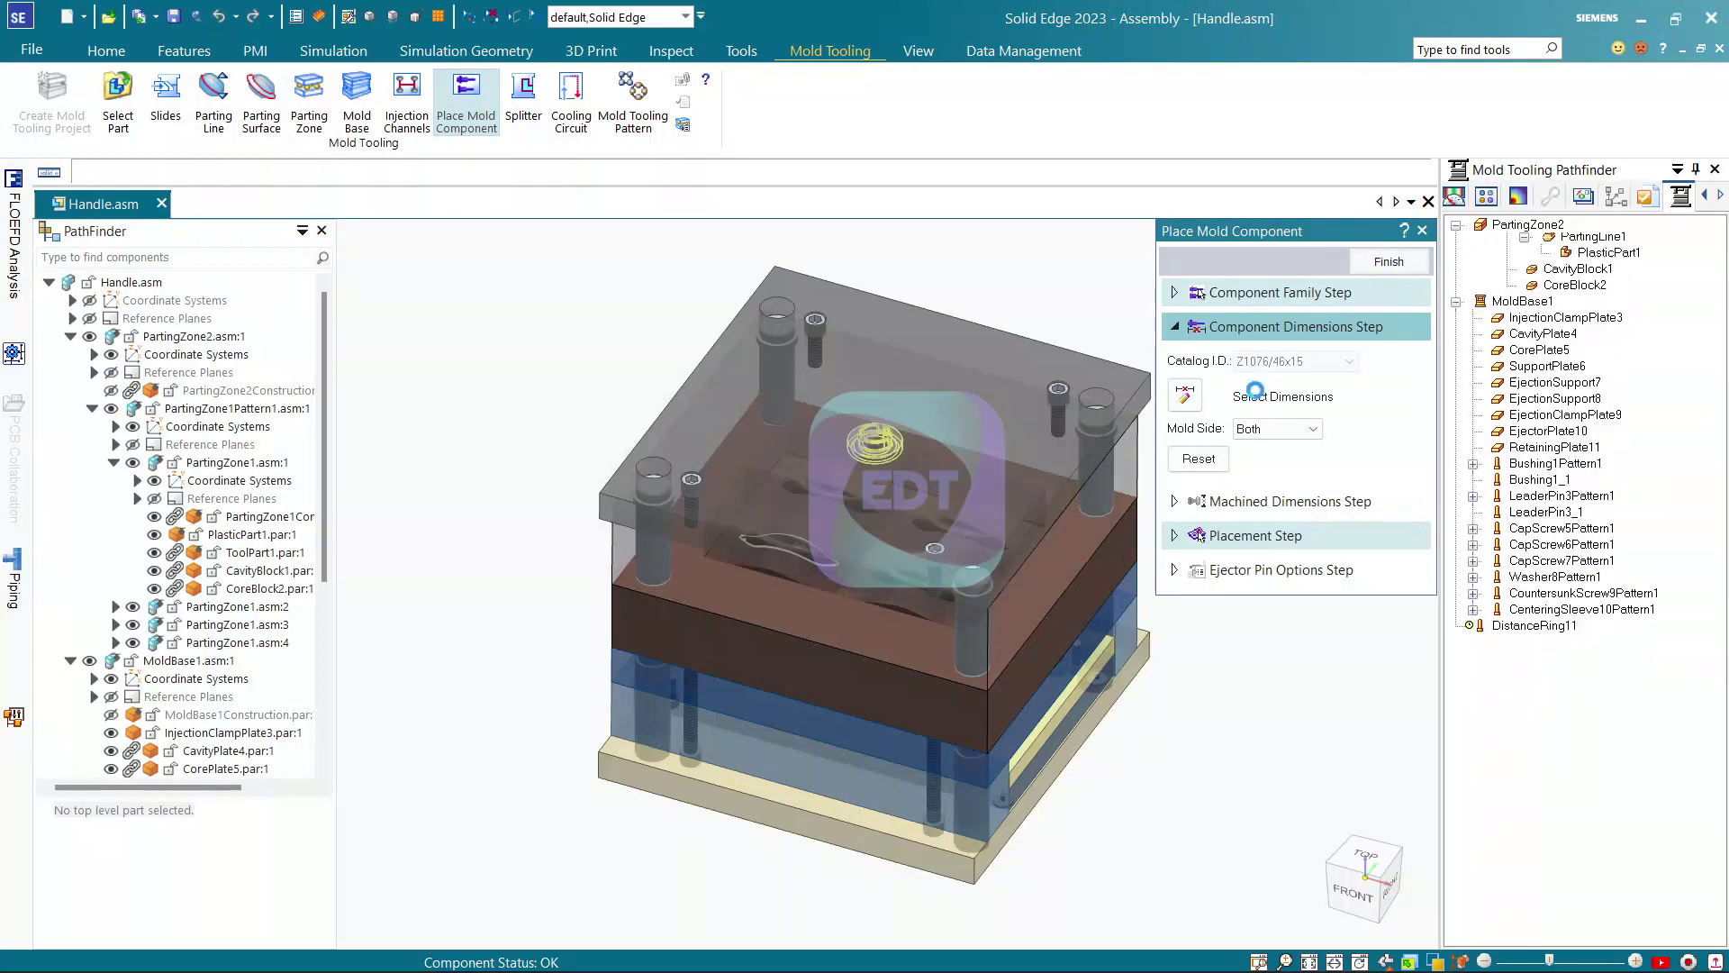
middle_click_drag(1070, 516, 981, 475)
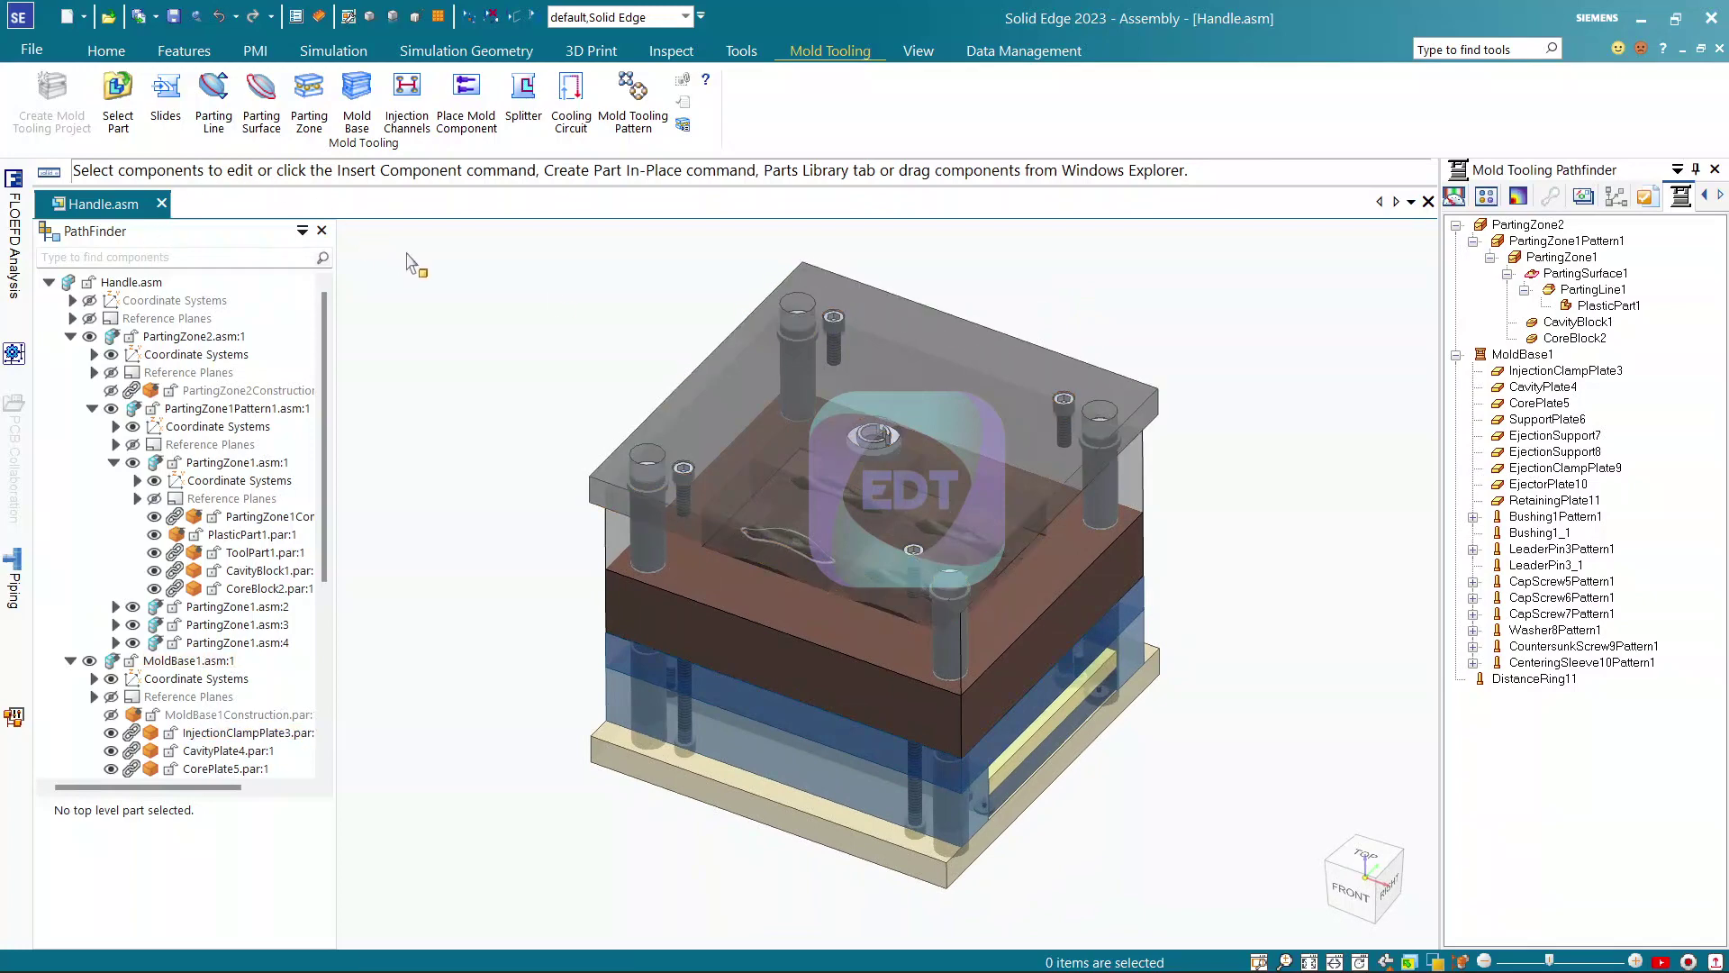
Start placing a mold component from the Injection family, choosing the Hasco Z51 injector
left_click(466, 97)
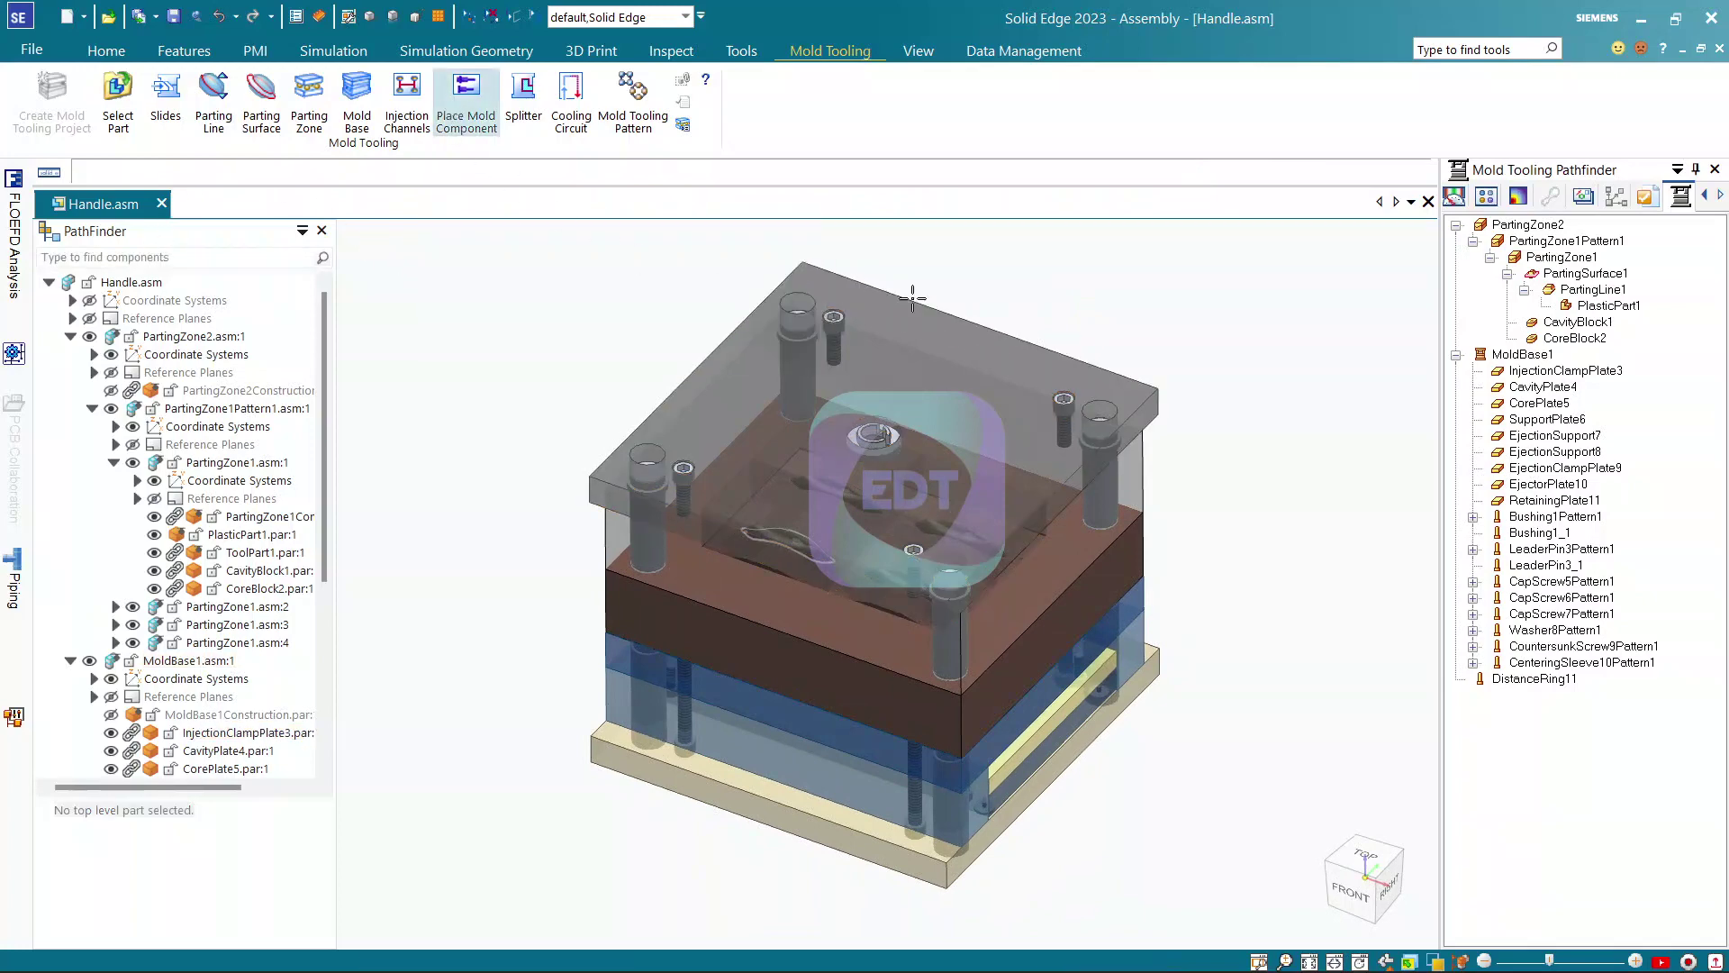
left_click(1304, 327)
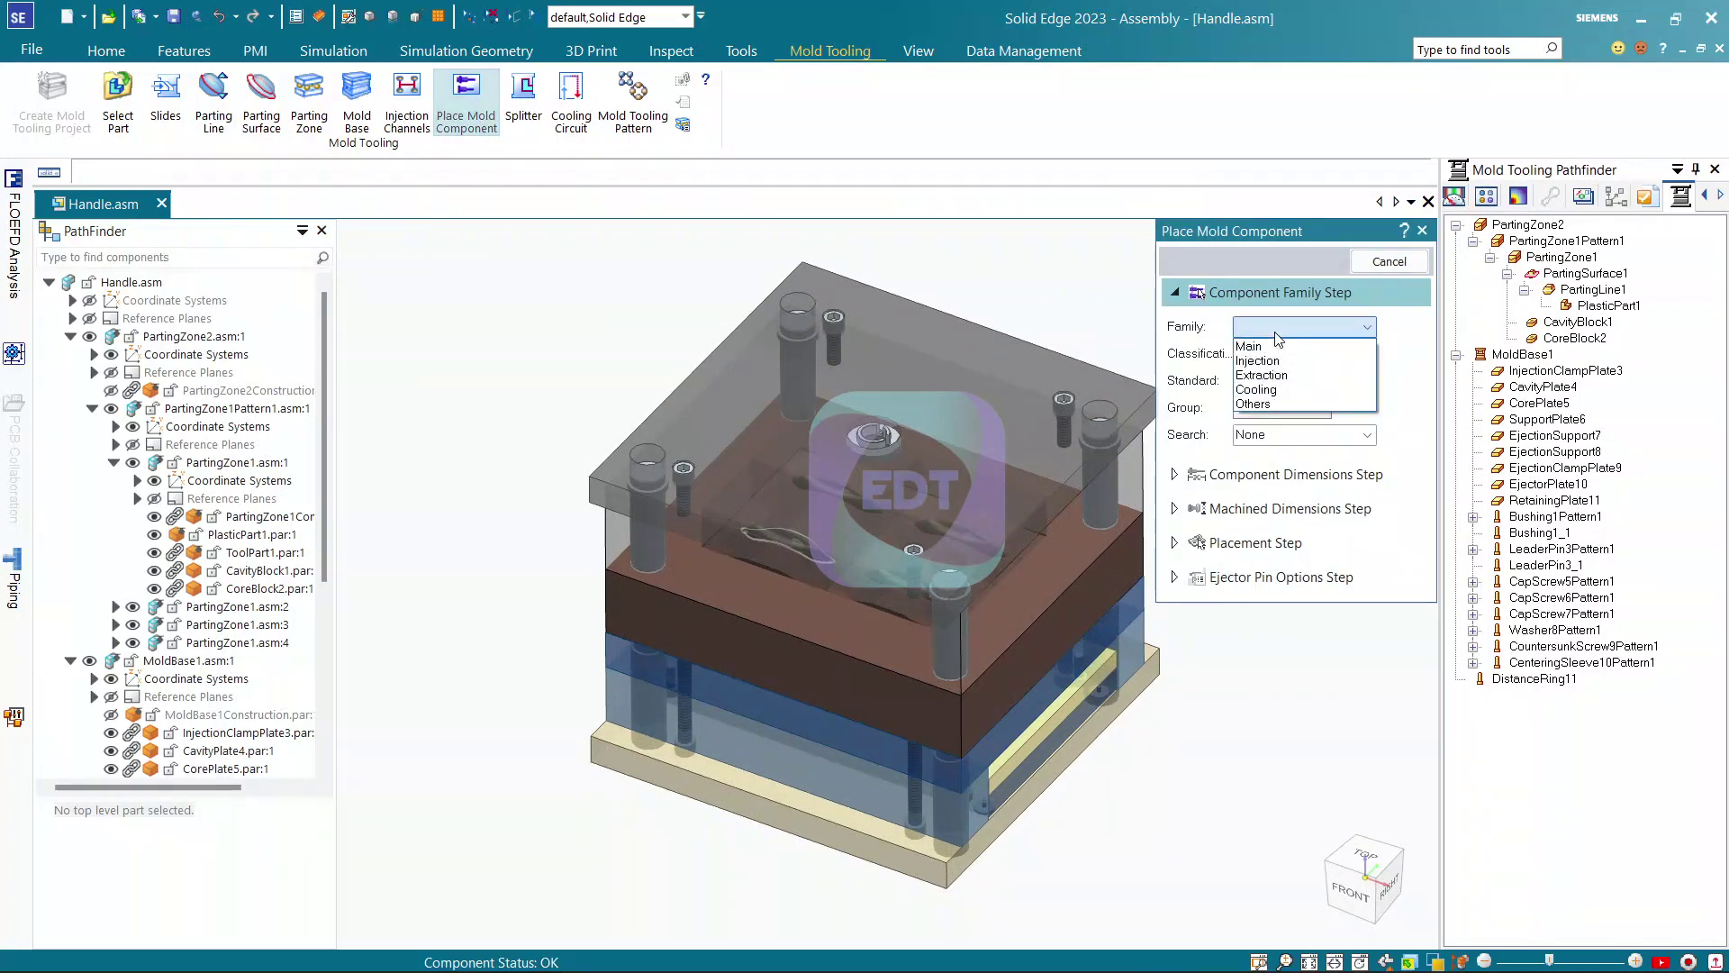
left_click(1270, 355)
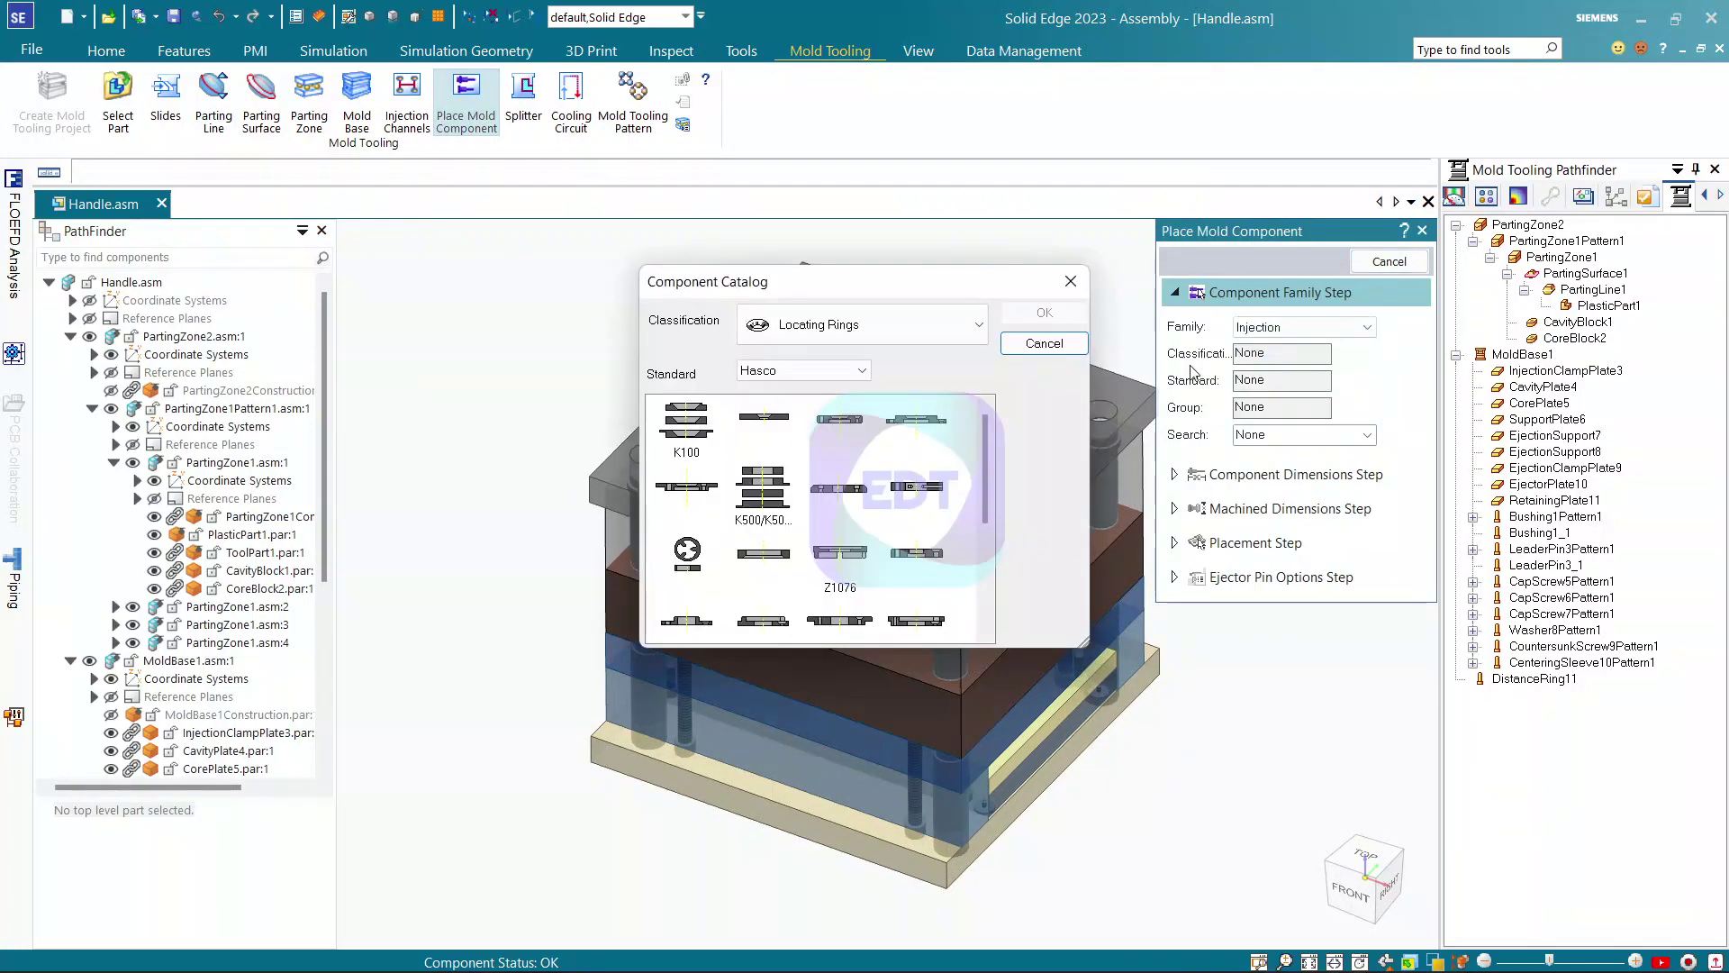
left_click(901, 326)
left_click(838, 400)
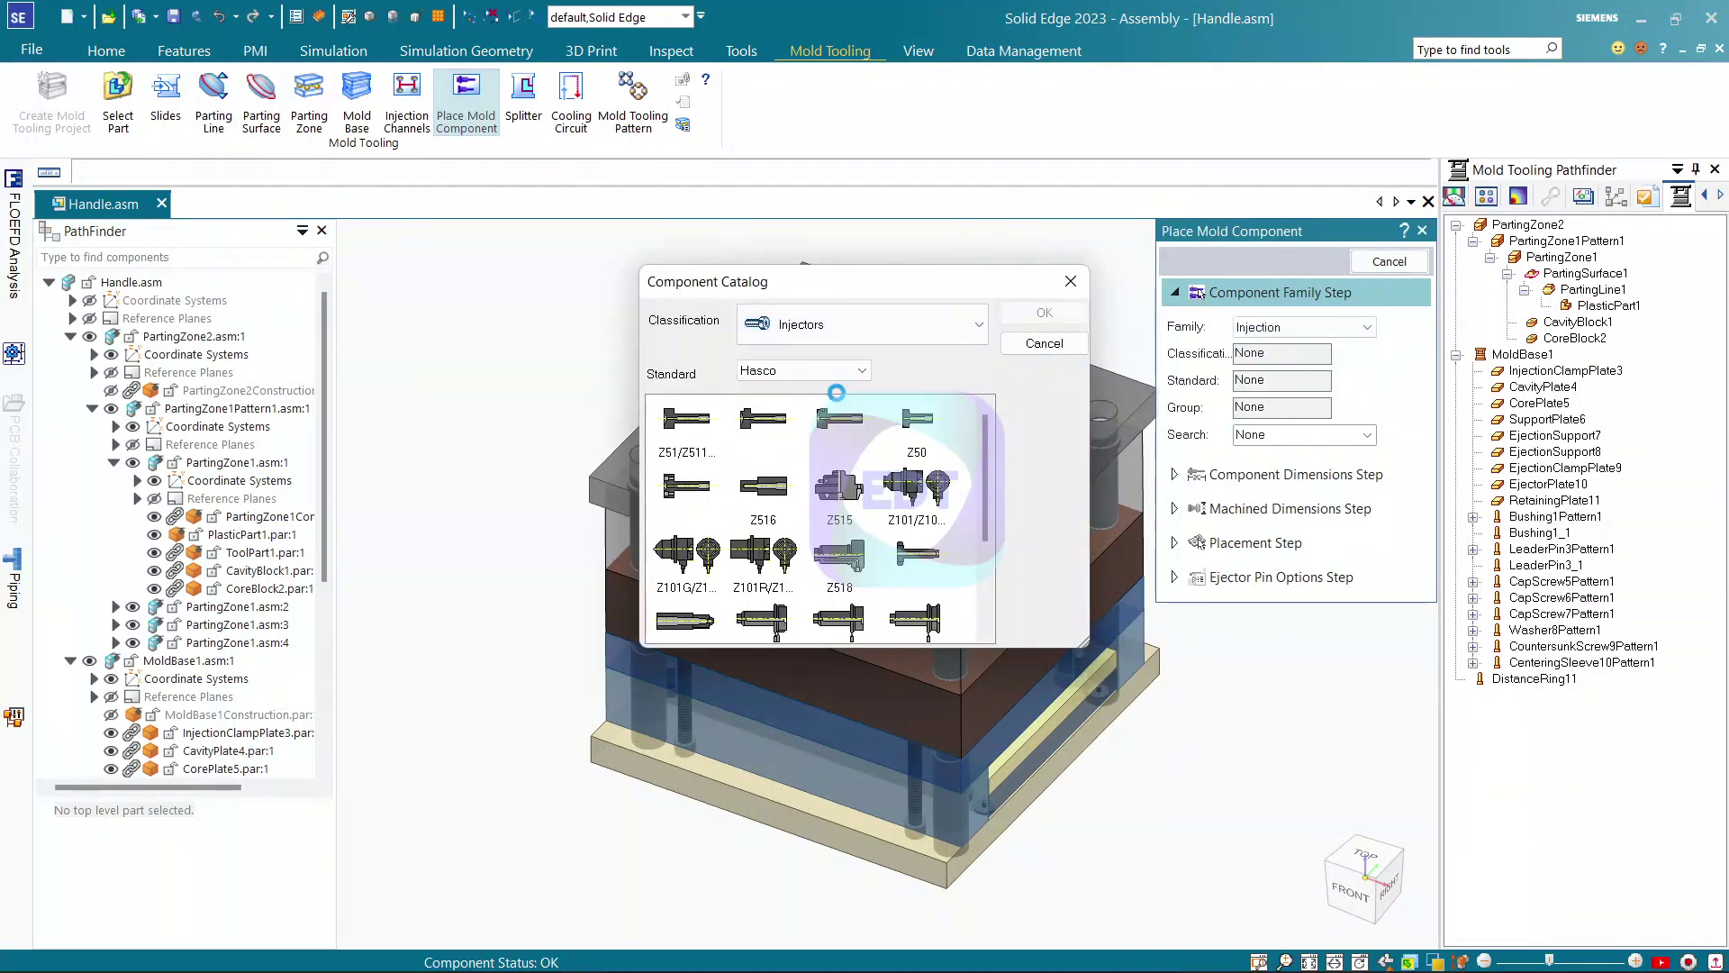
left_click(684, 422)
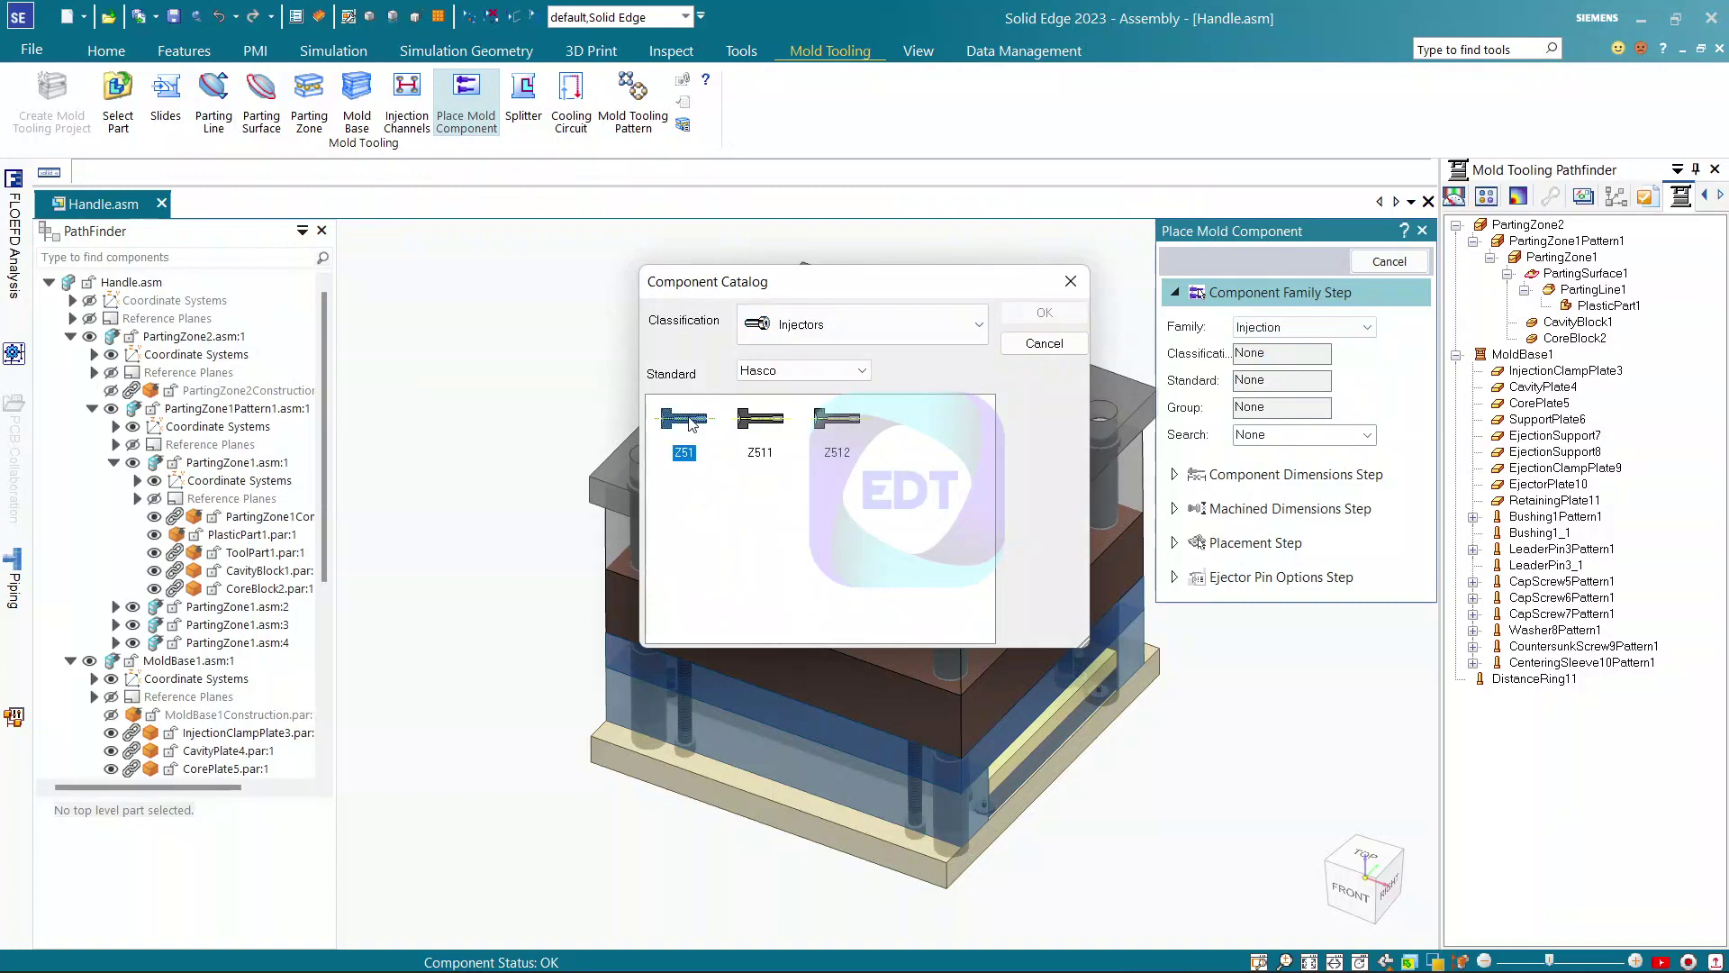
left_click(1034, 317)
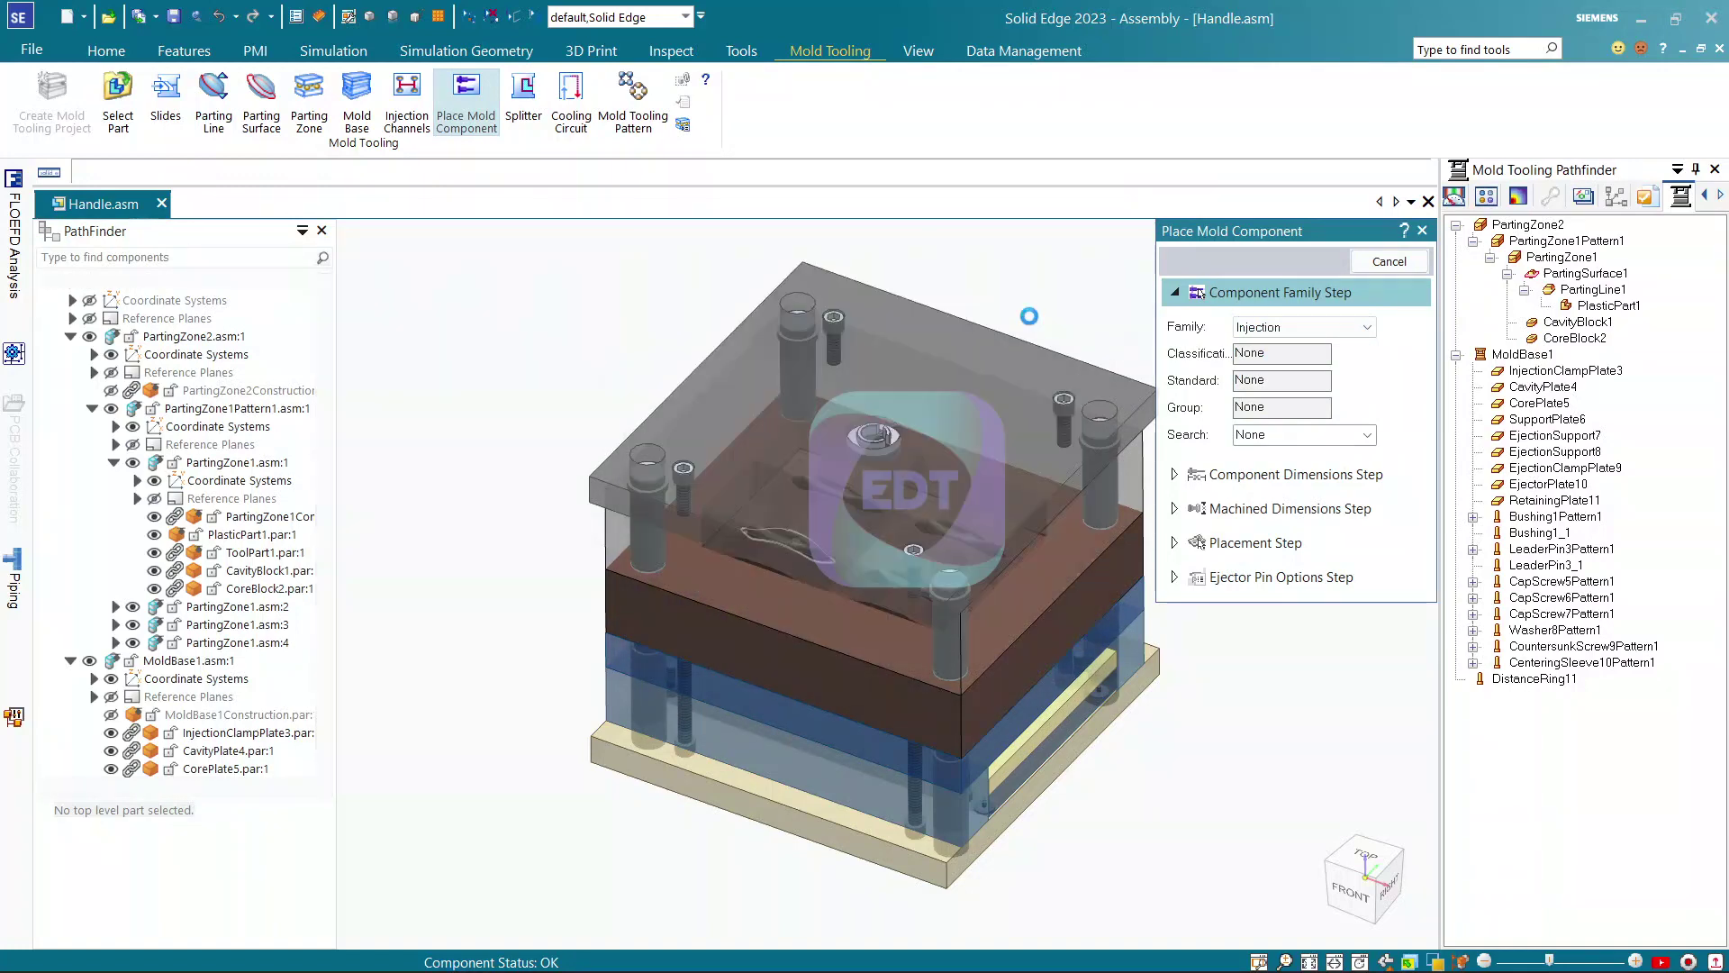
Set the sprue bushing's catalog ID to Z51/18x56/3.5
left_click(1270, 364)
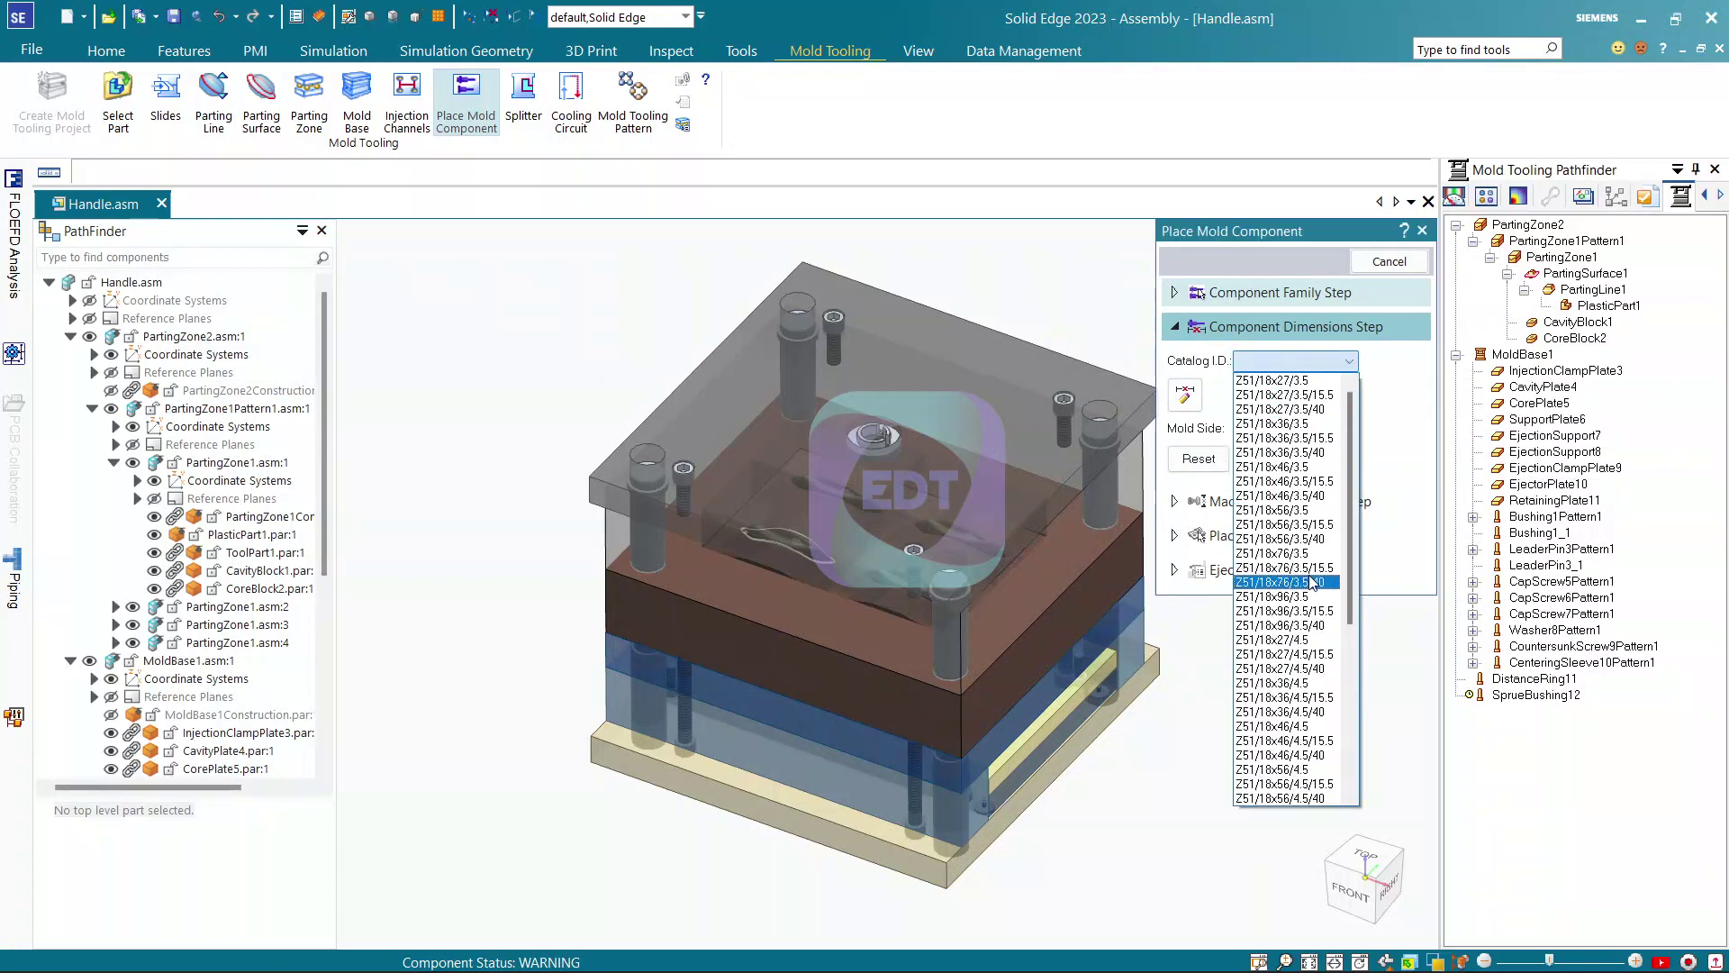
scroll(1313, 584, "down", 2)
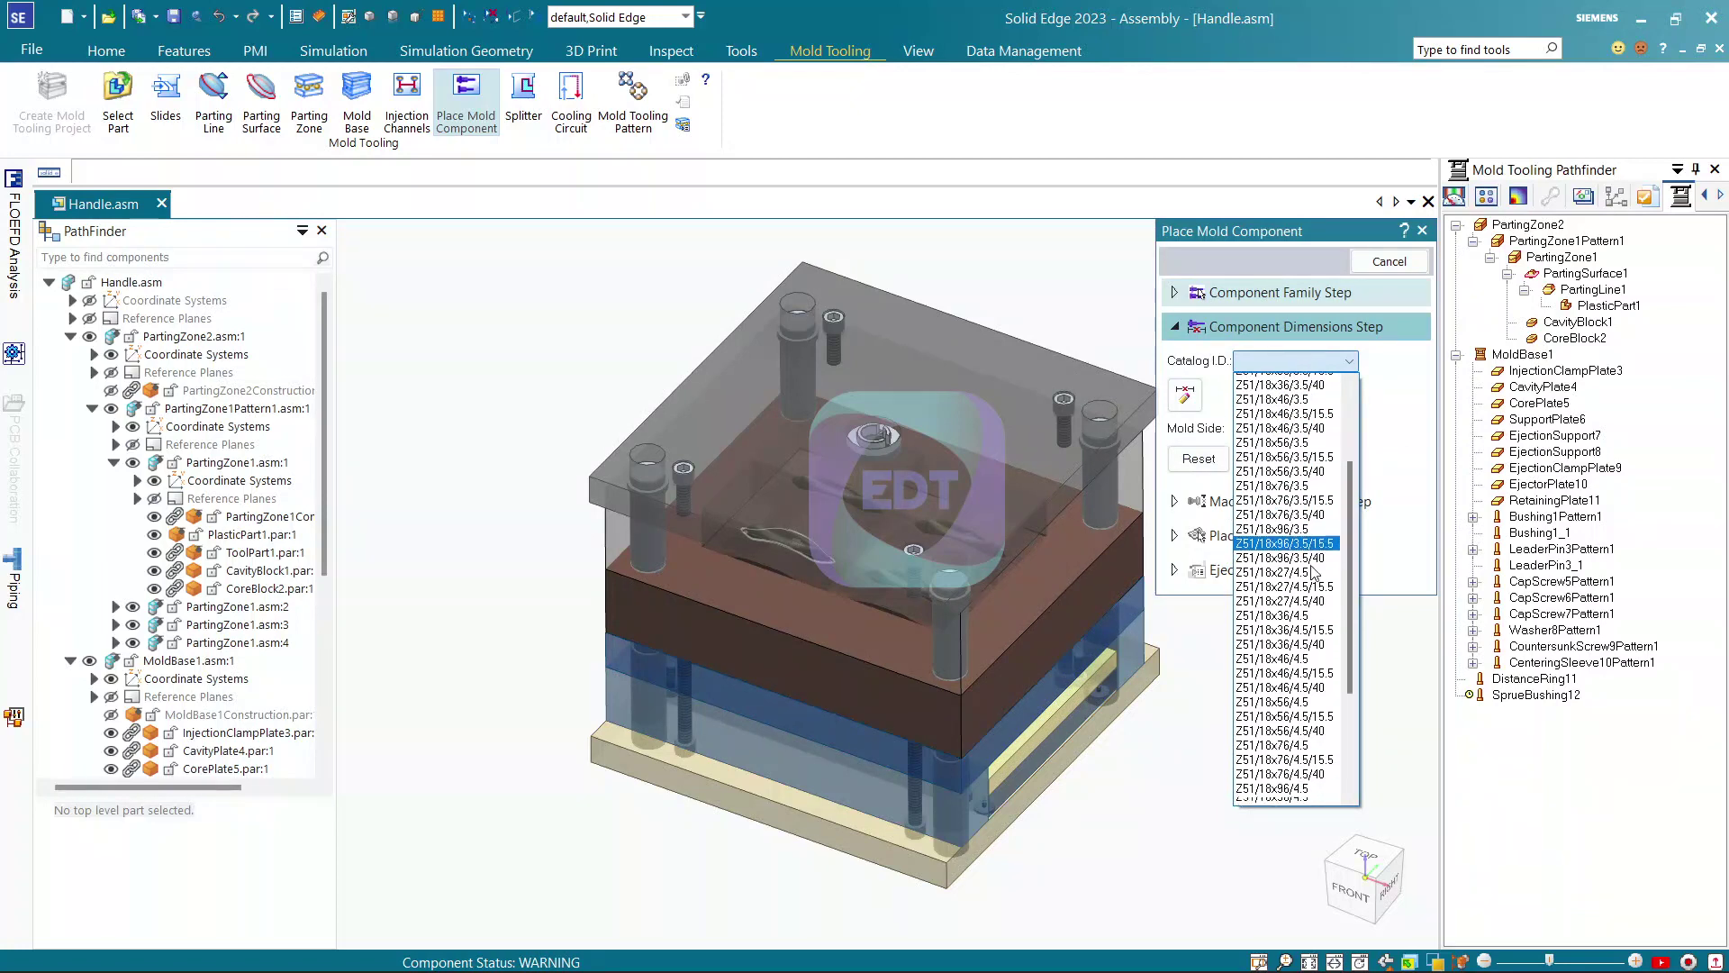
scroll(1313, 572, "up", 1)
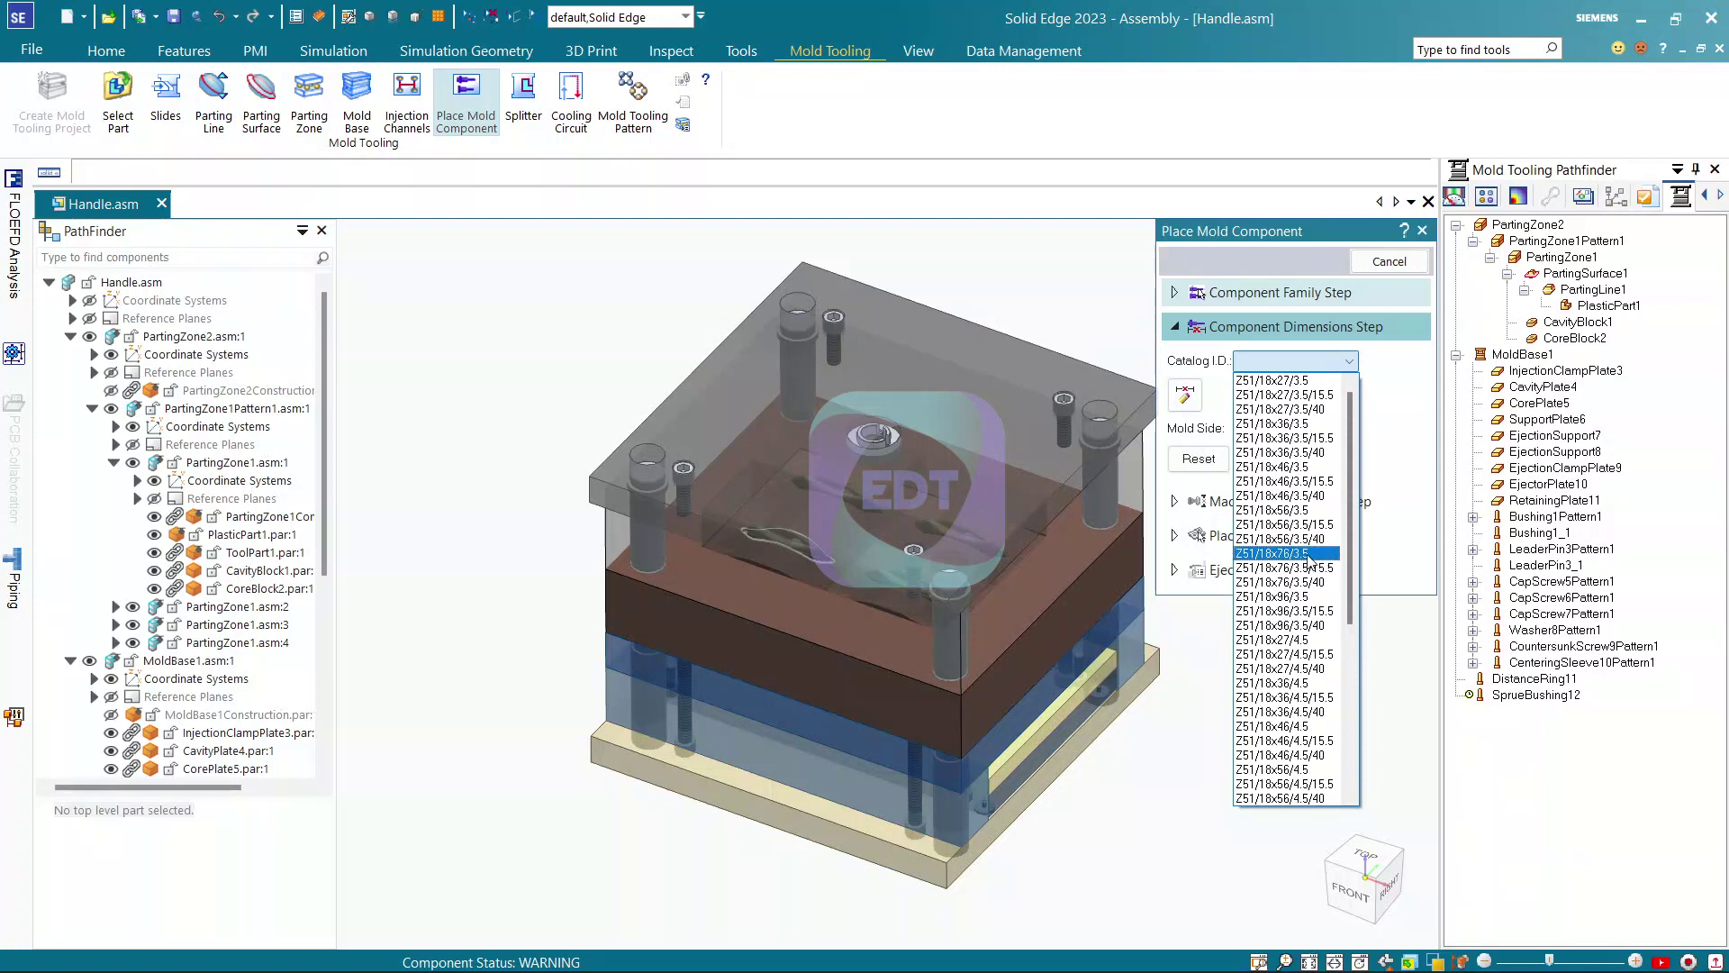
left_click(1288, 509)
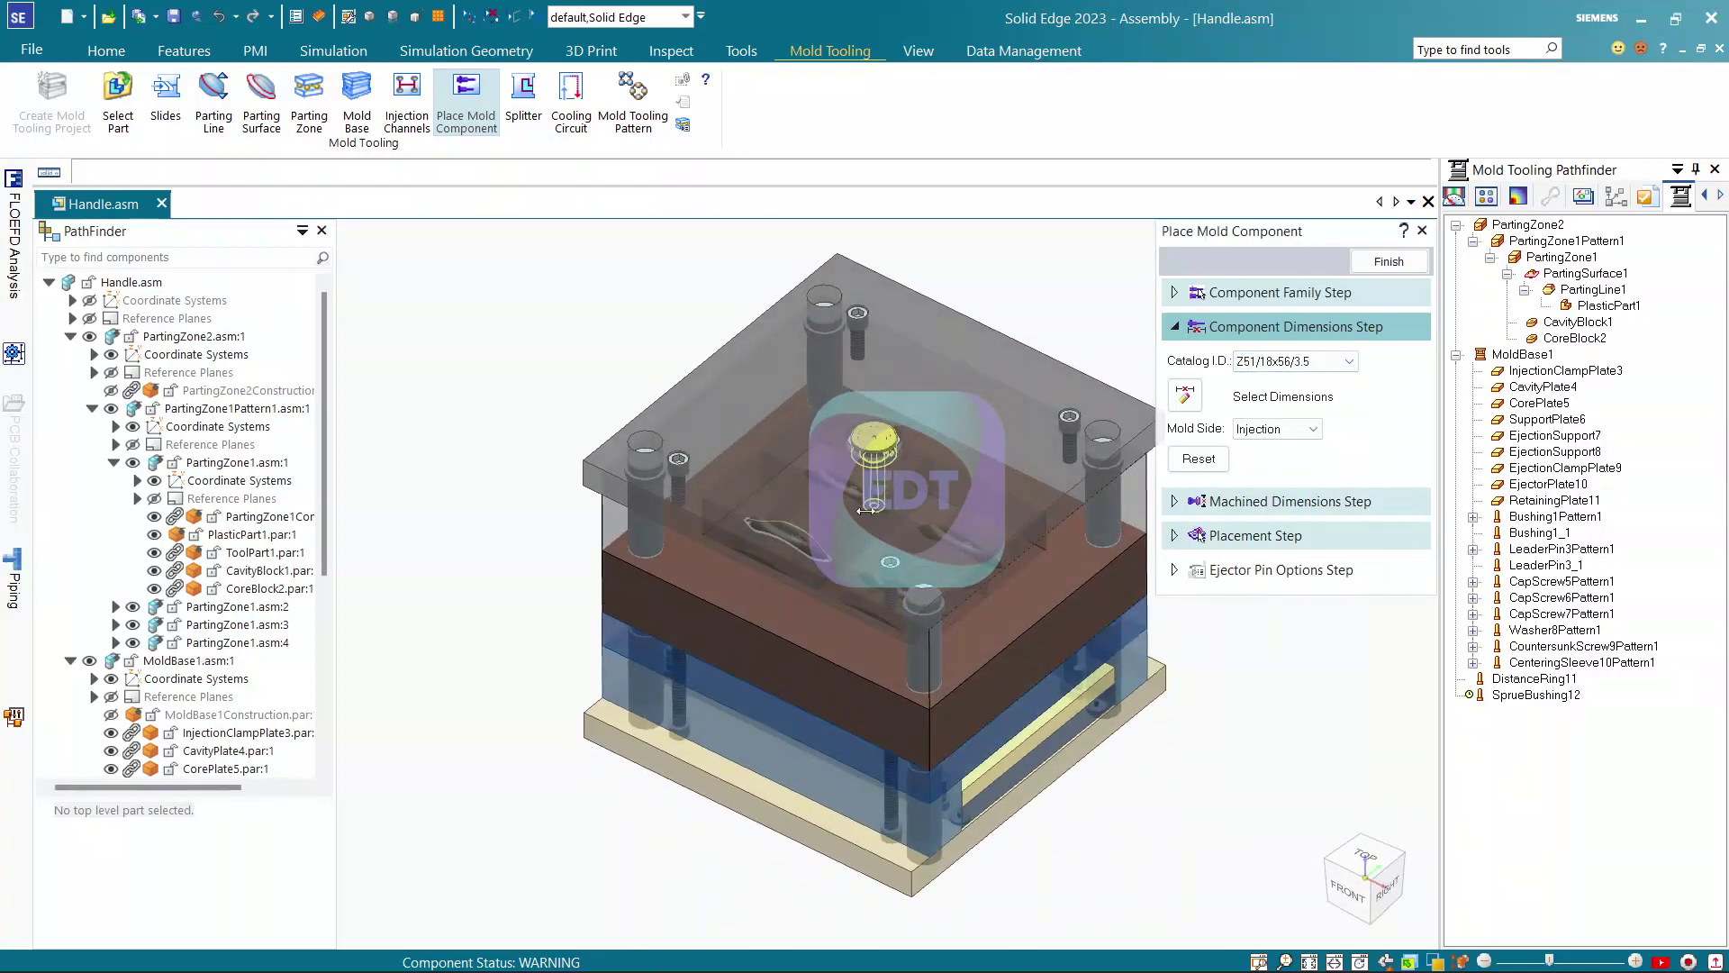
Review the sprue bushing's component dimensions and finish placing it on the injection side with zero X, Y and Z offsets
left_click(1186, 394)
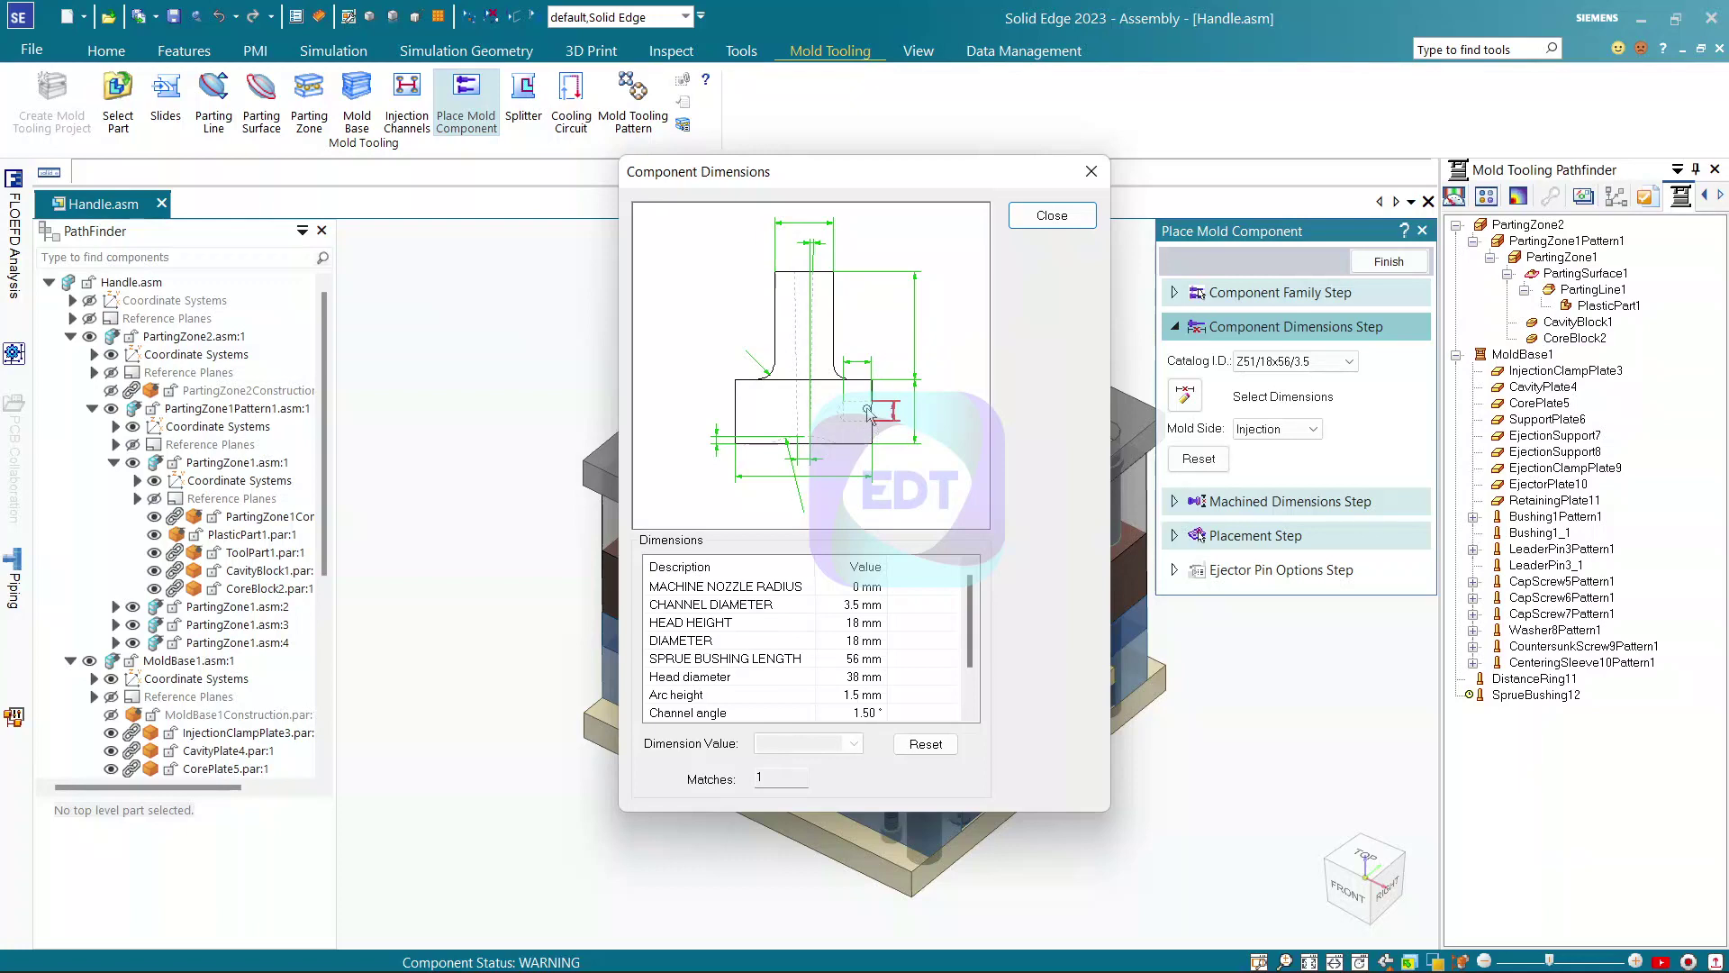
left_click_drag(835, 180, 560, 218)
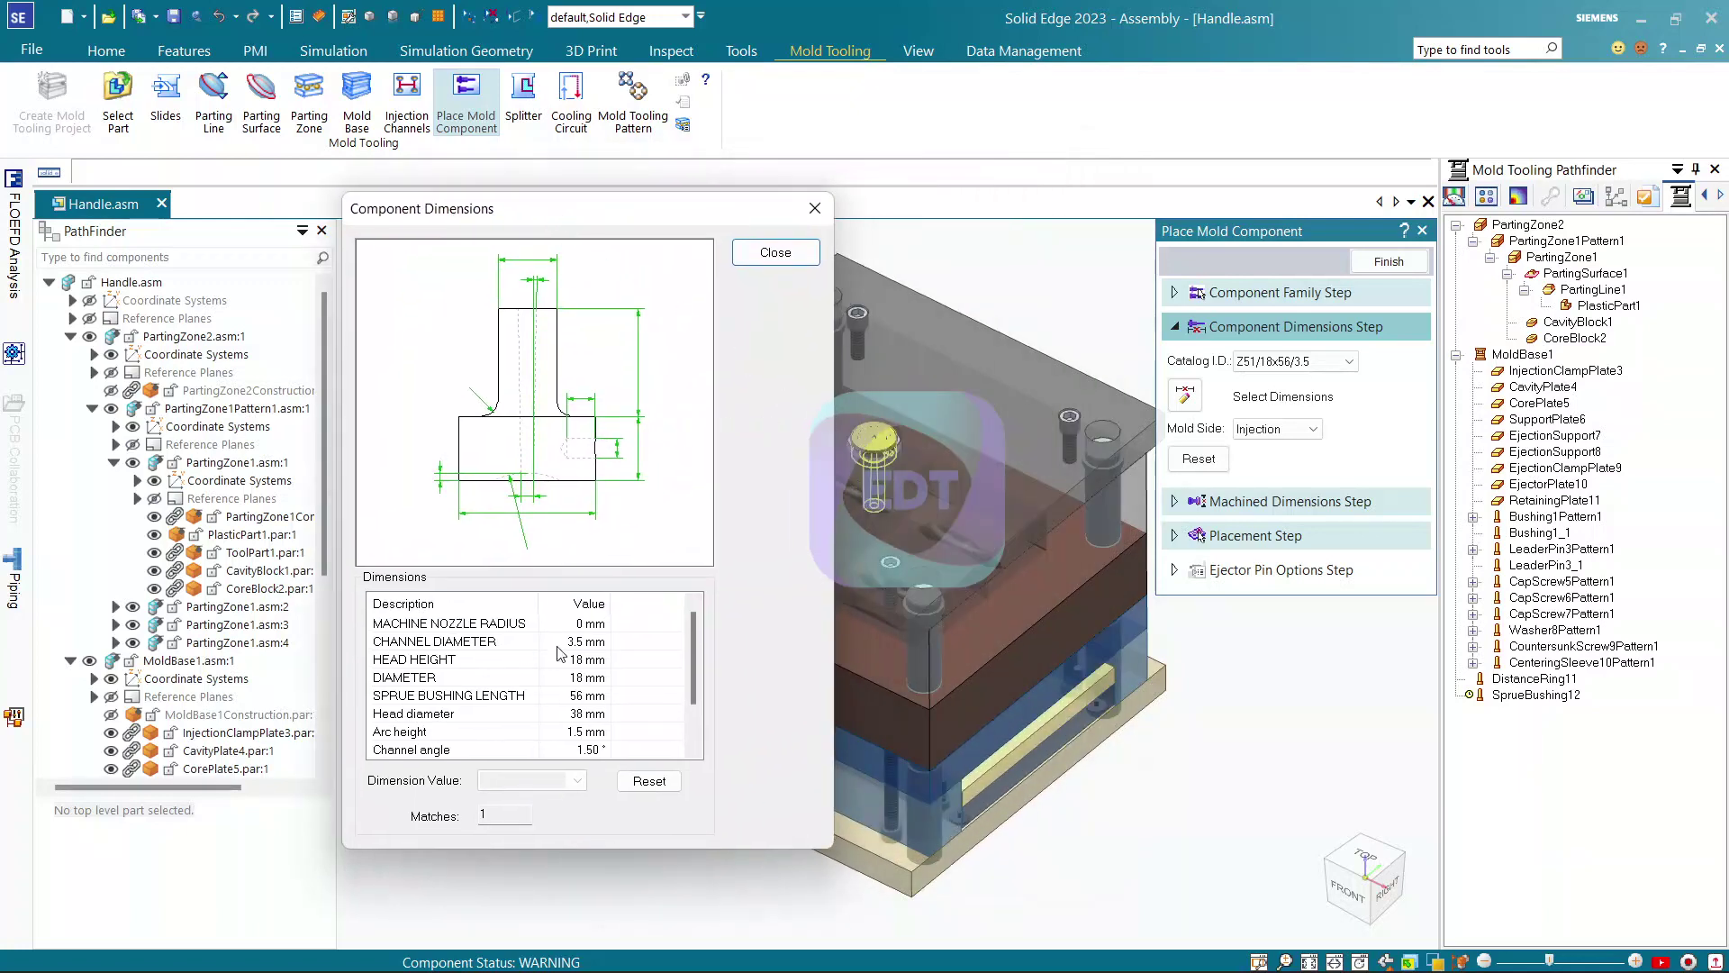
left_click(780, 251)
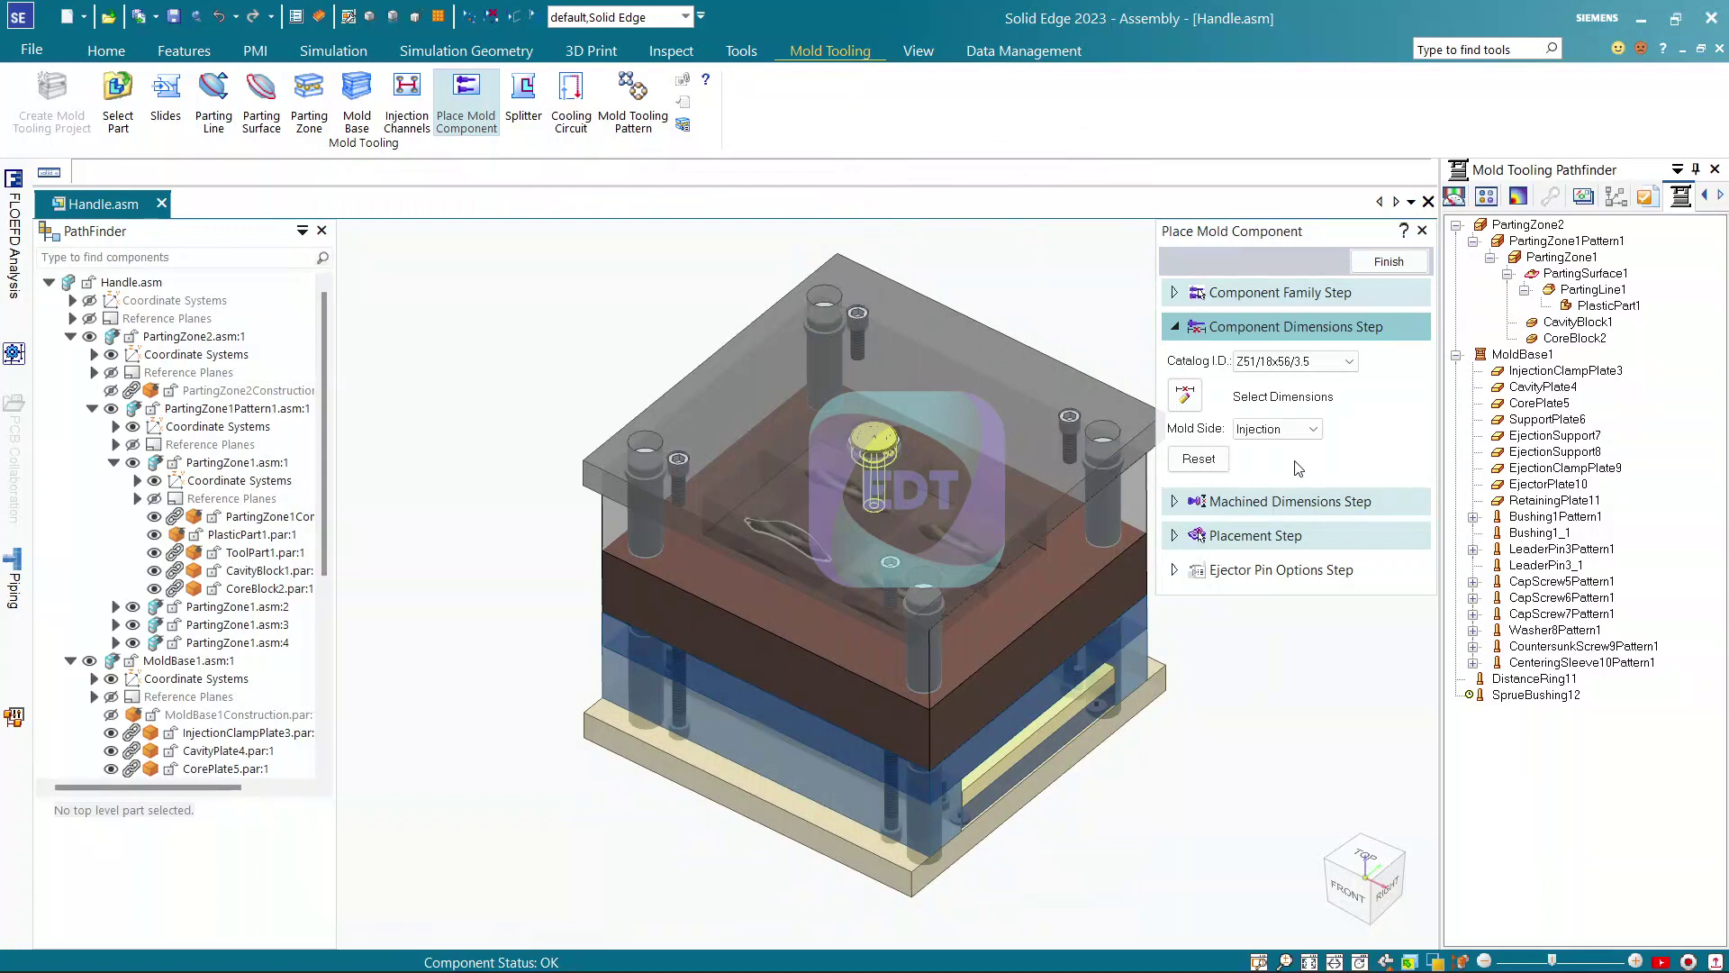
left_click(1183, 535)
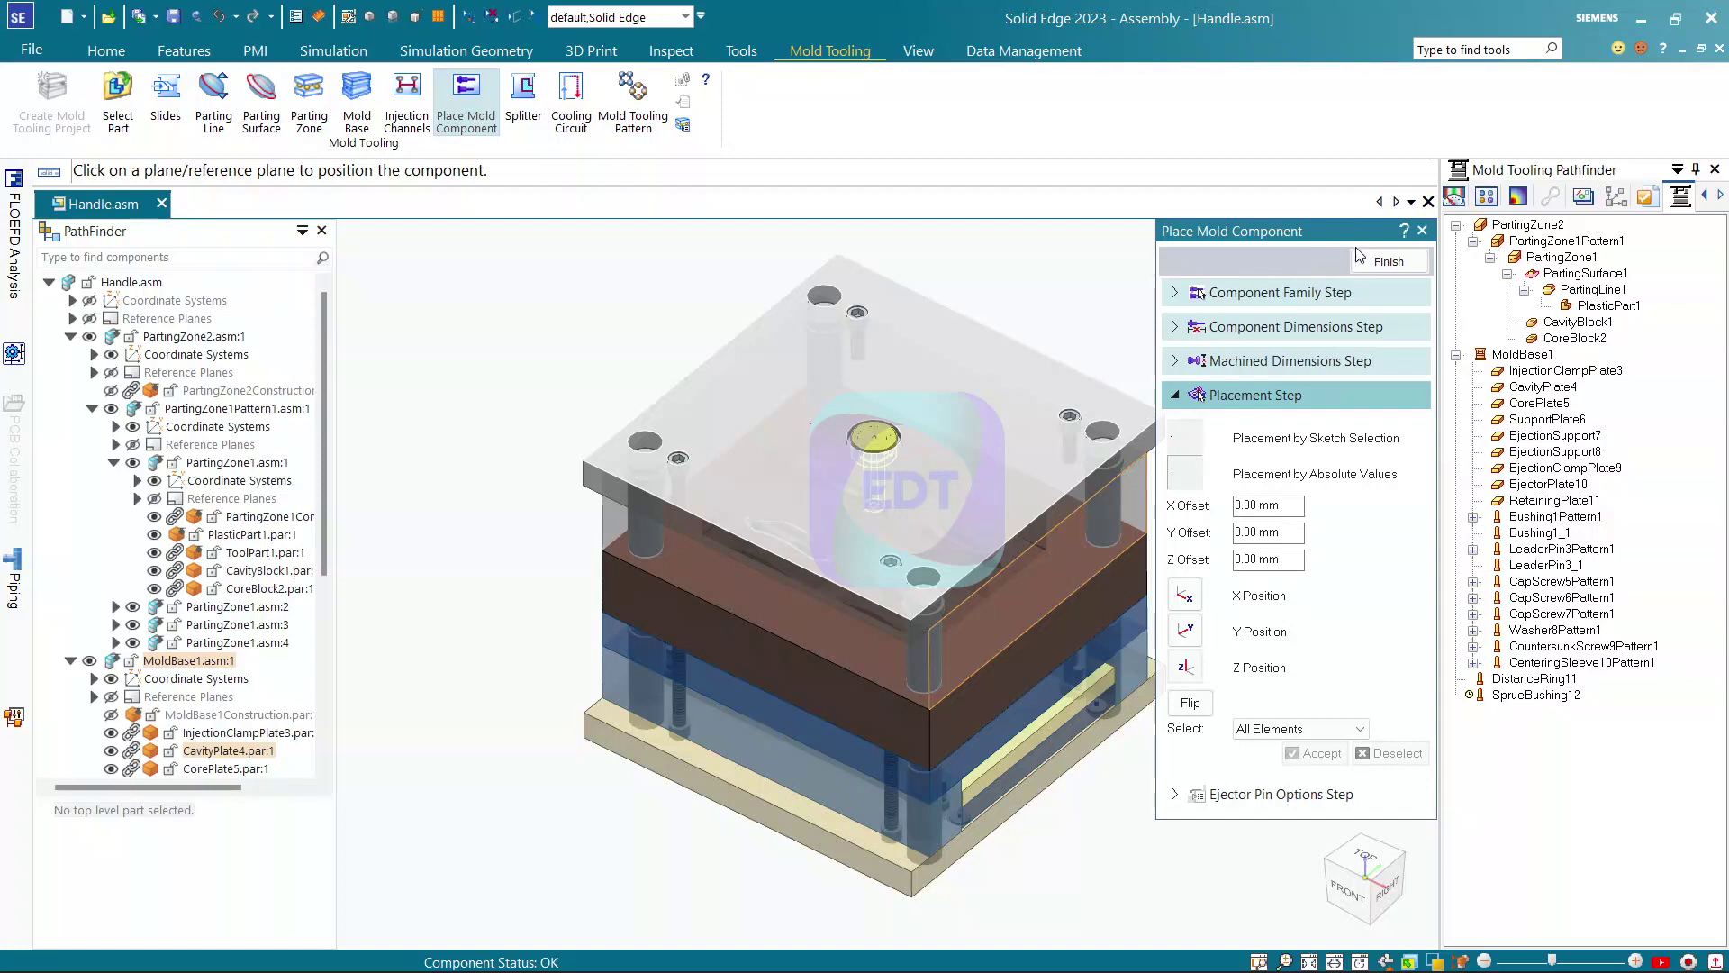
left_click(1387, 262)
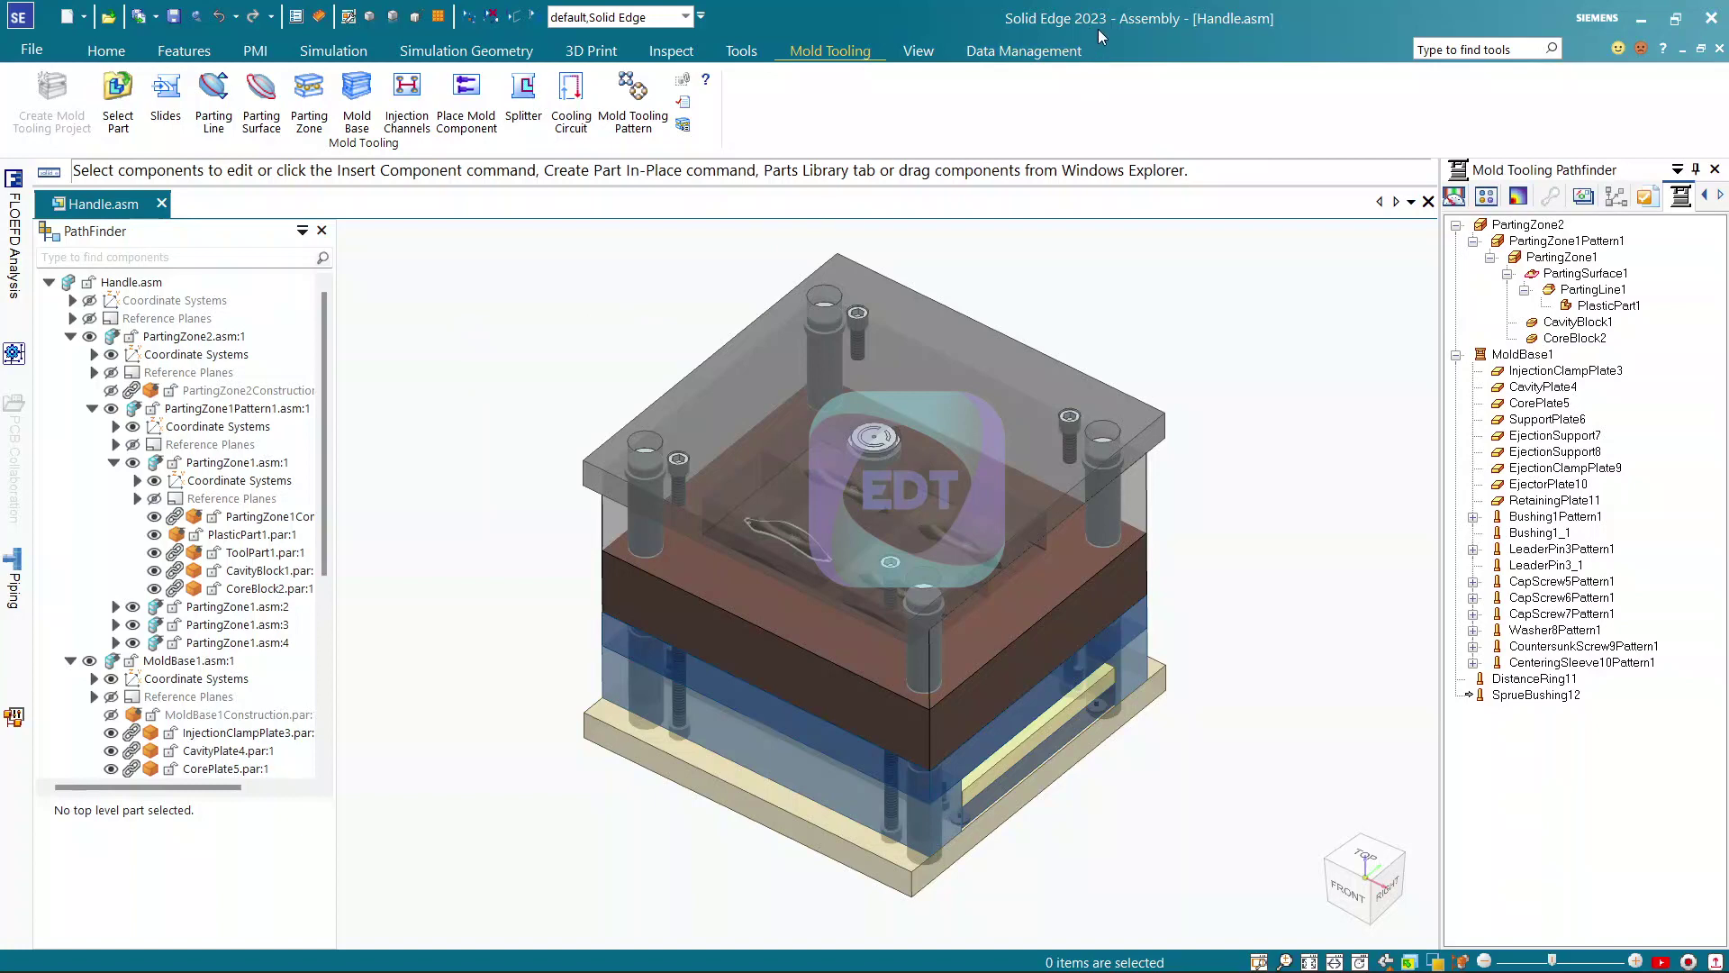
Fully separate the mold assembly with Visual Explode and examine its plates, cavity and core blocks, pins and screws
left_click(740, 54)
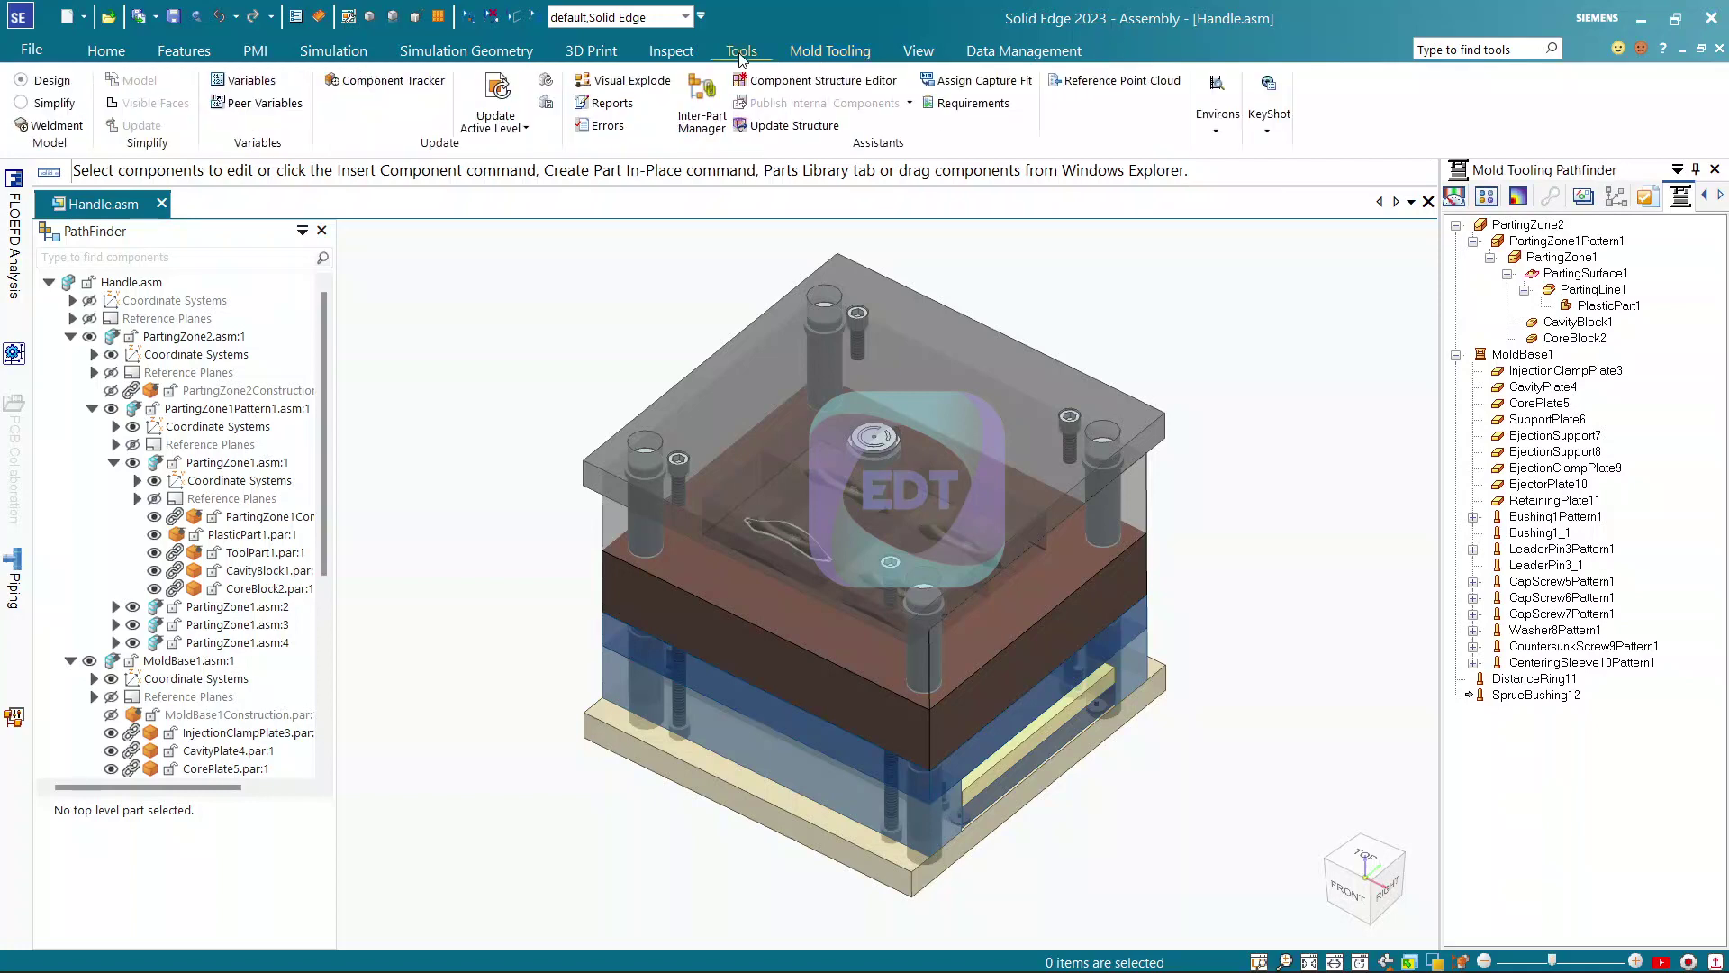
left_click(634, 79)
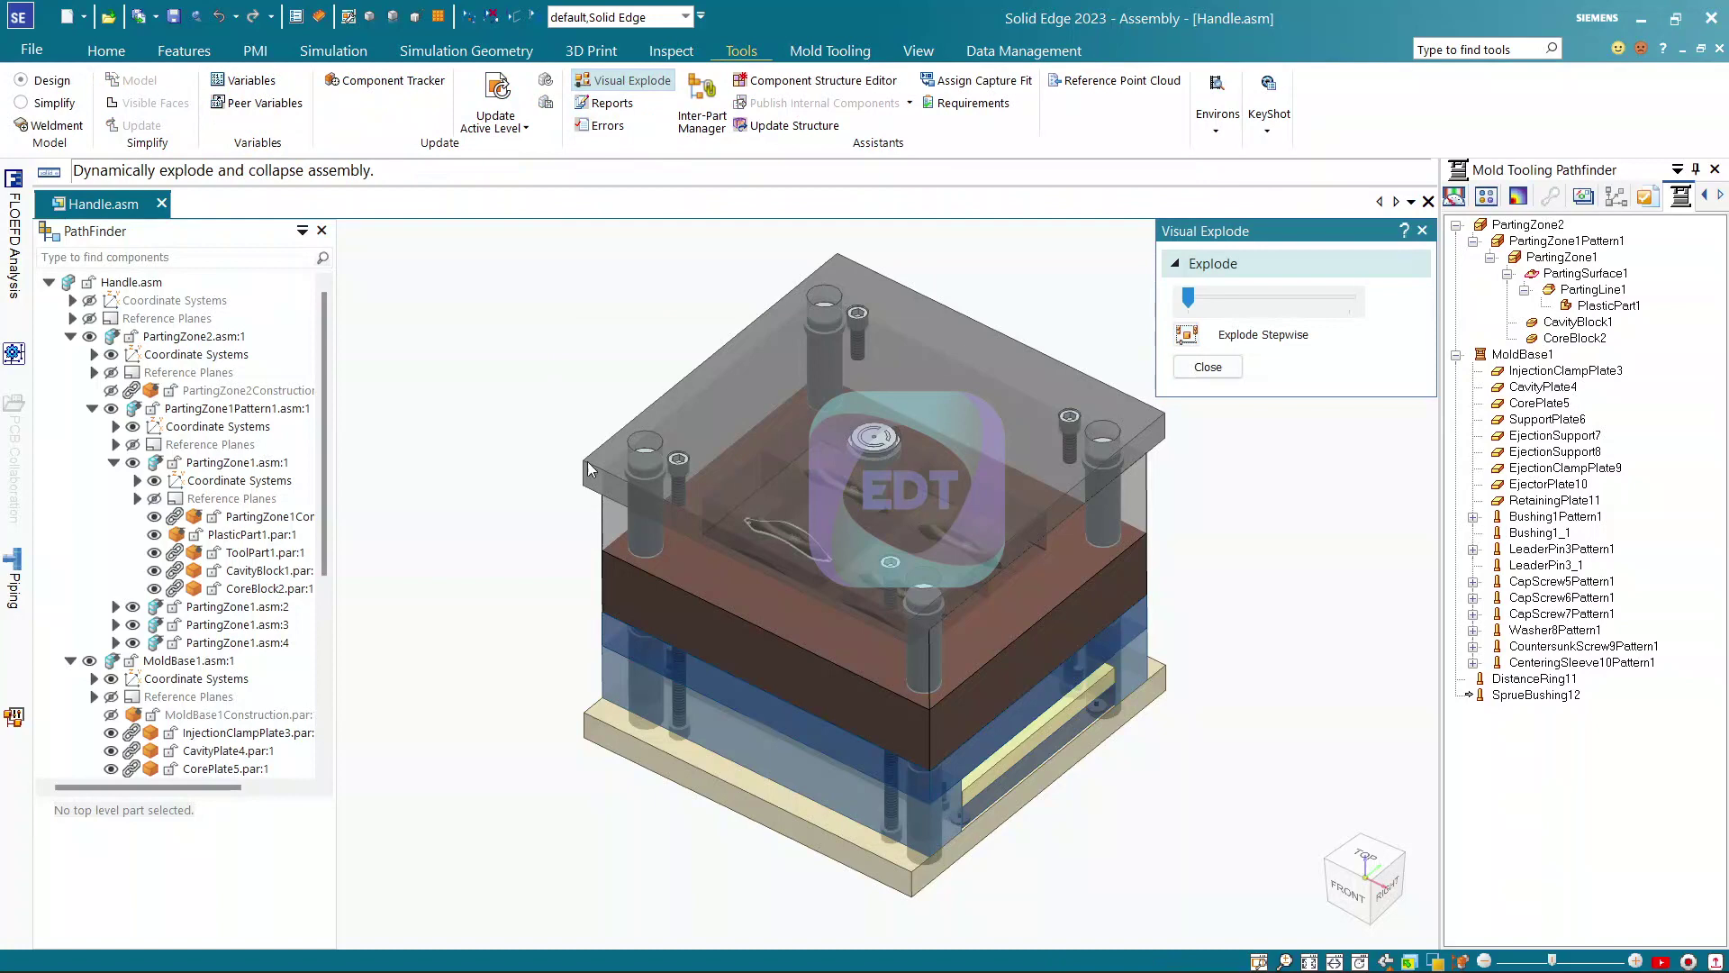
scroll(667, 479, "down", 2)
scroll(744, 504, "down", 3)
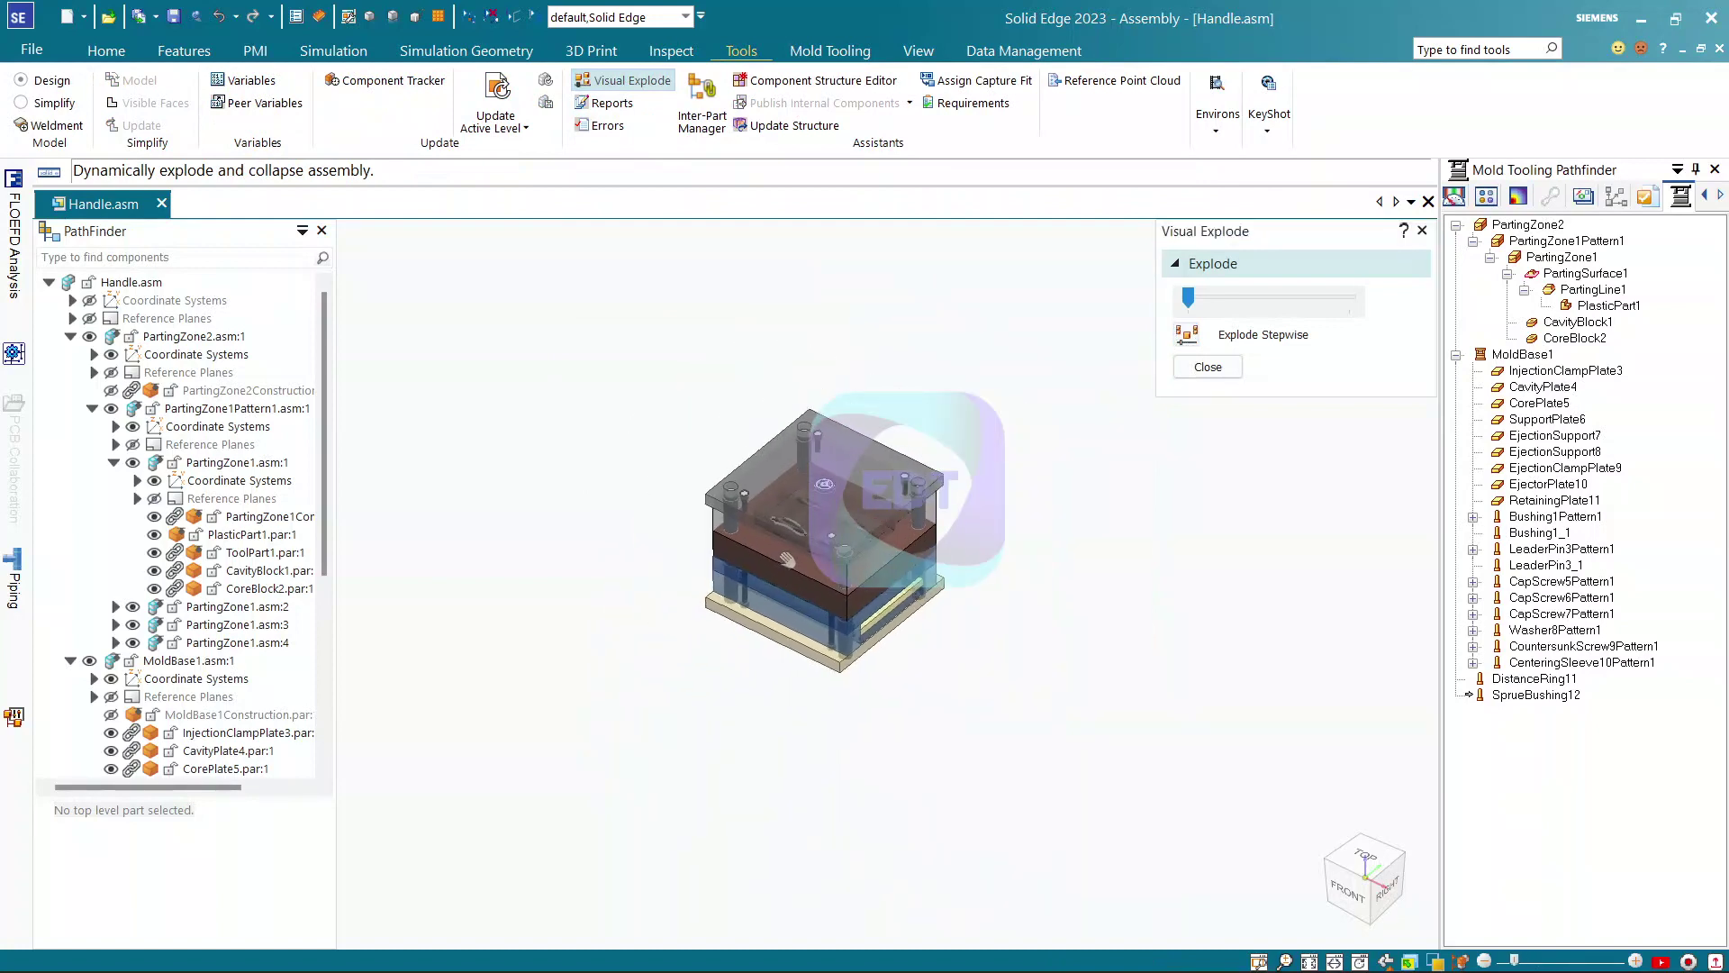
left_click_drag(1189, 298, 1374, 294)
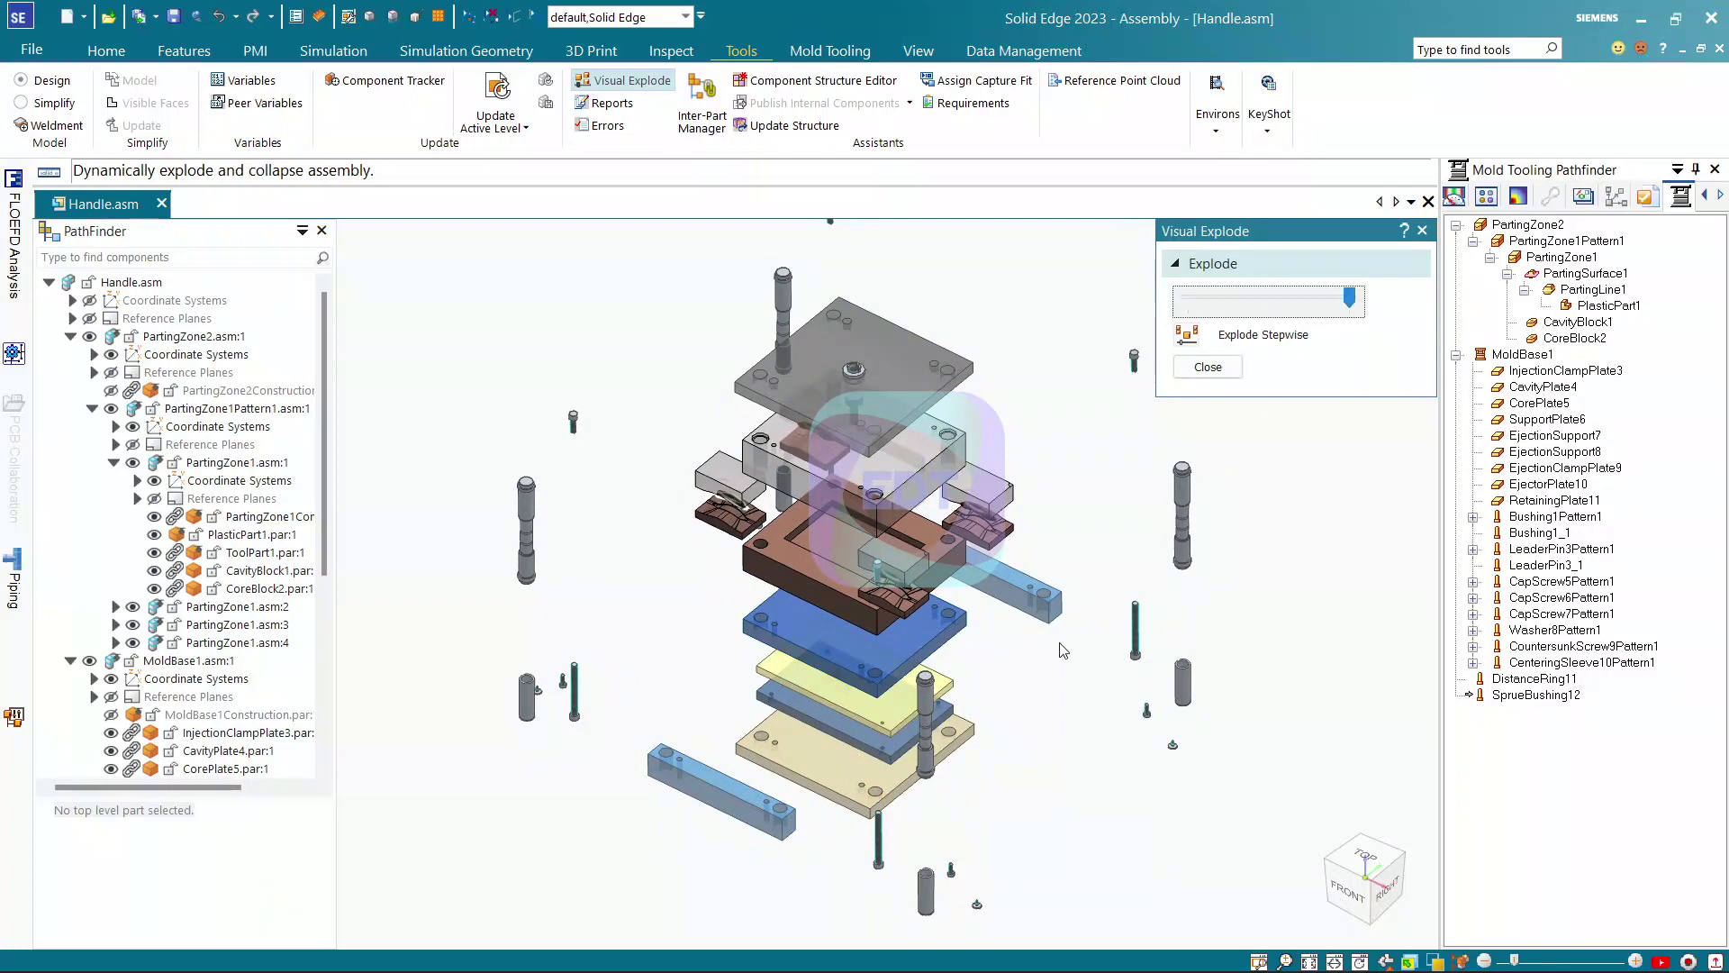
mouse_move(1061, 643)
middle_mouse_down()
mouse_move(1073, 597)
mouse_move(1055, 621)
middle_mouse_up()
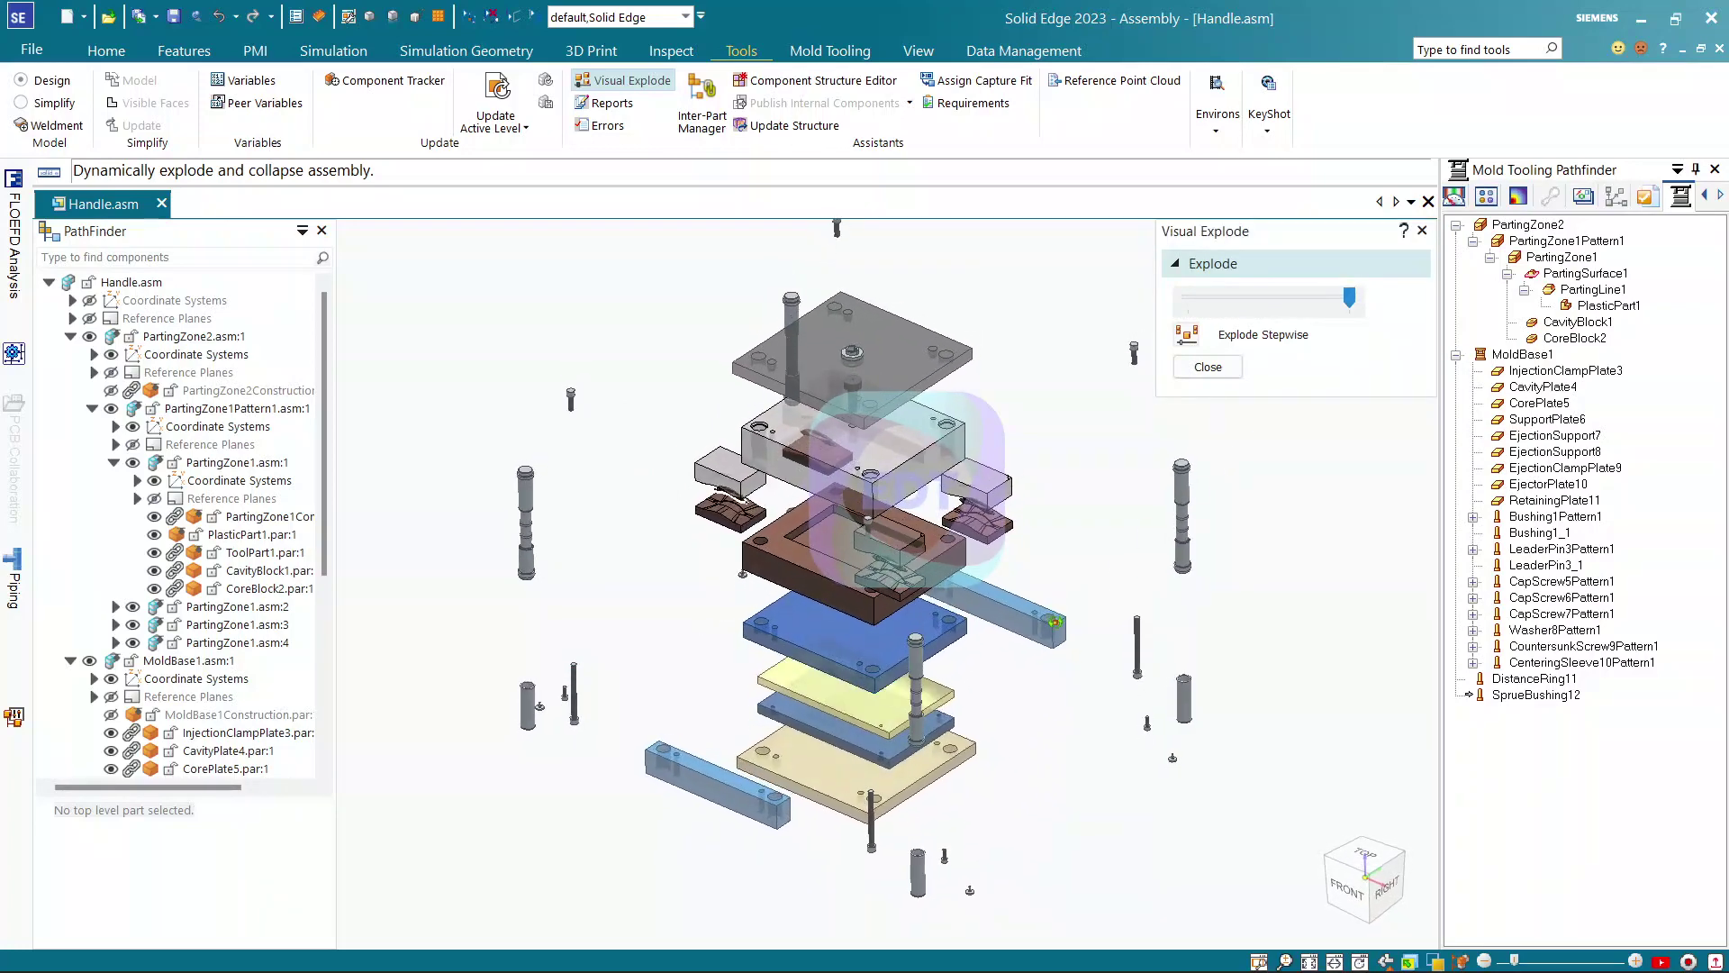
scroll(879, 624, "up", 6)
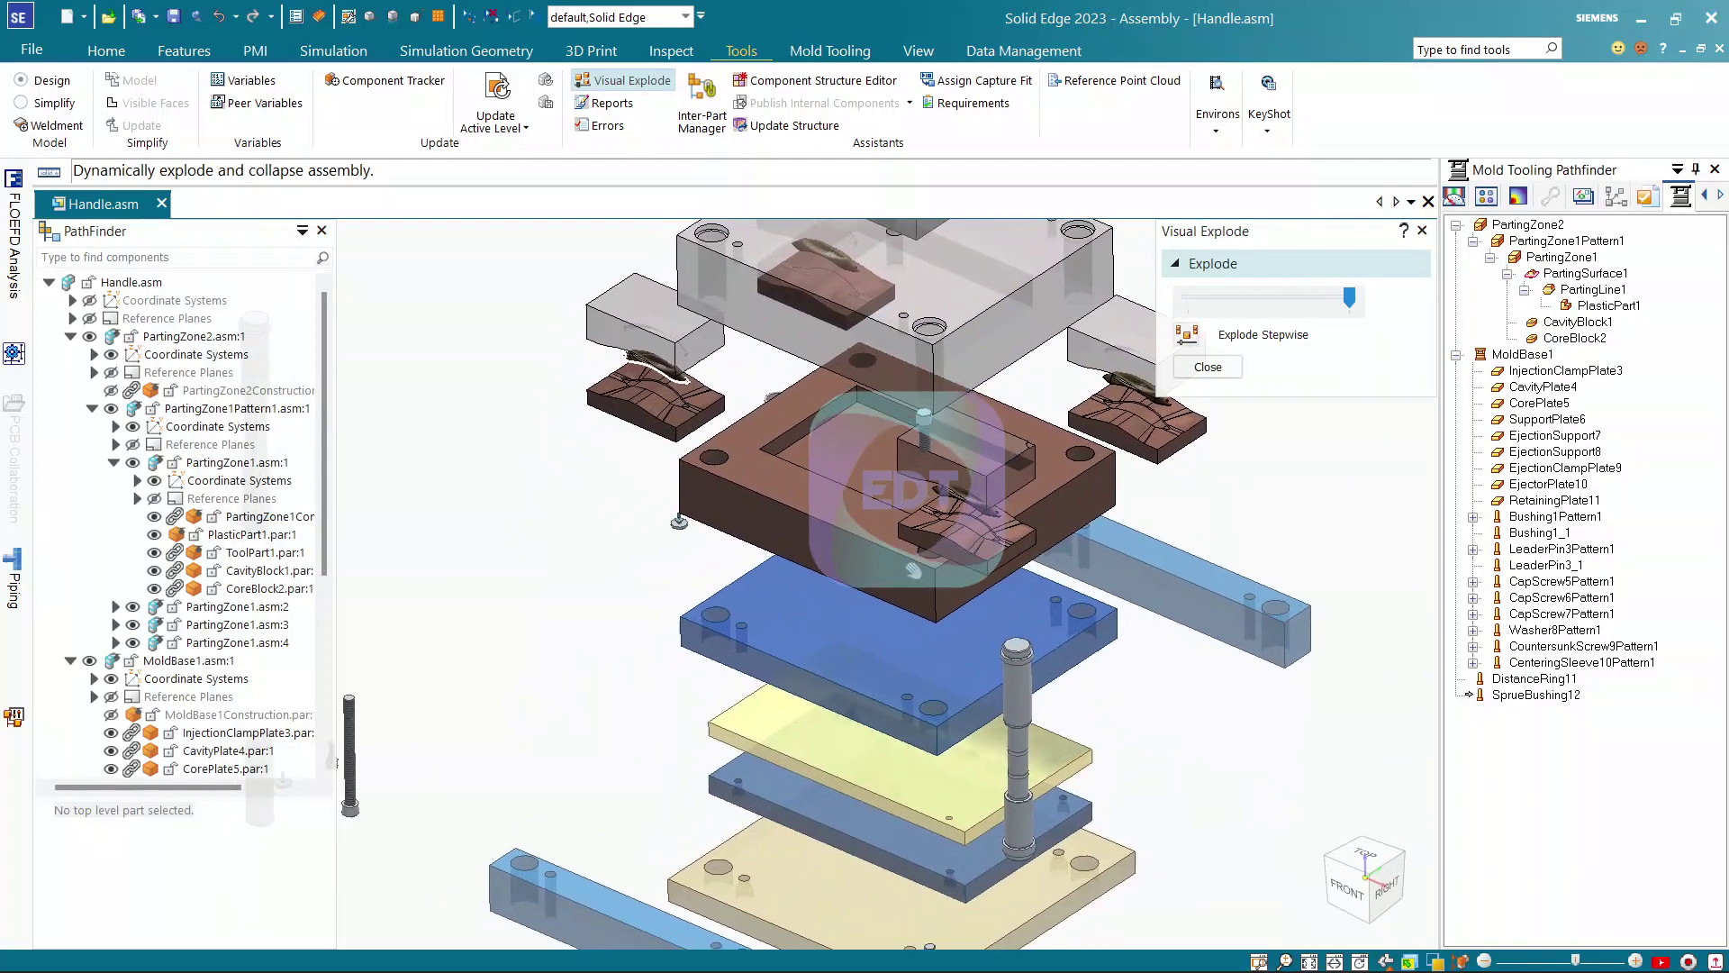
middle_click_drag(899, 576, 886, 584, "shift")
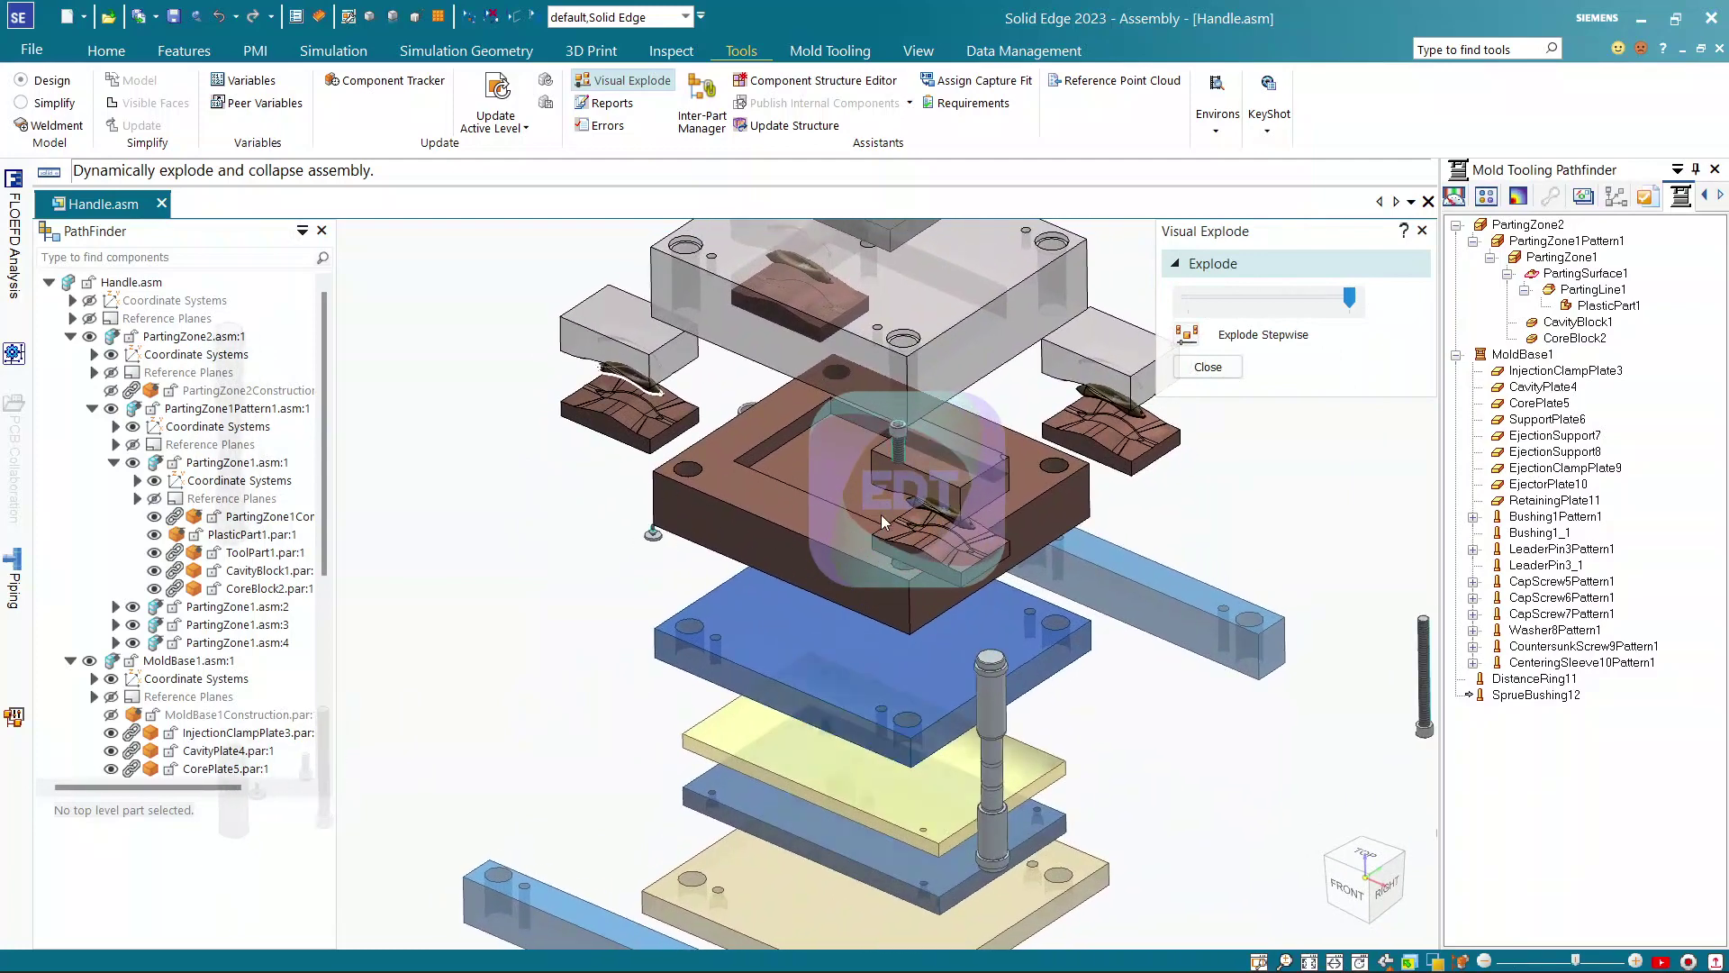
scroll(861, 523, "down", 5)
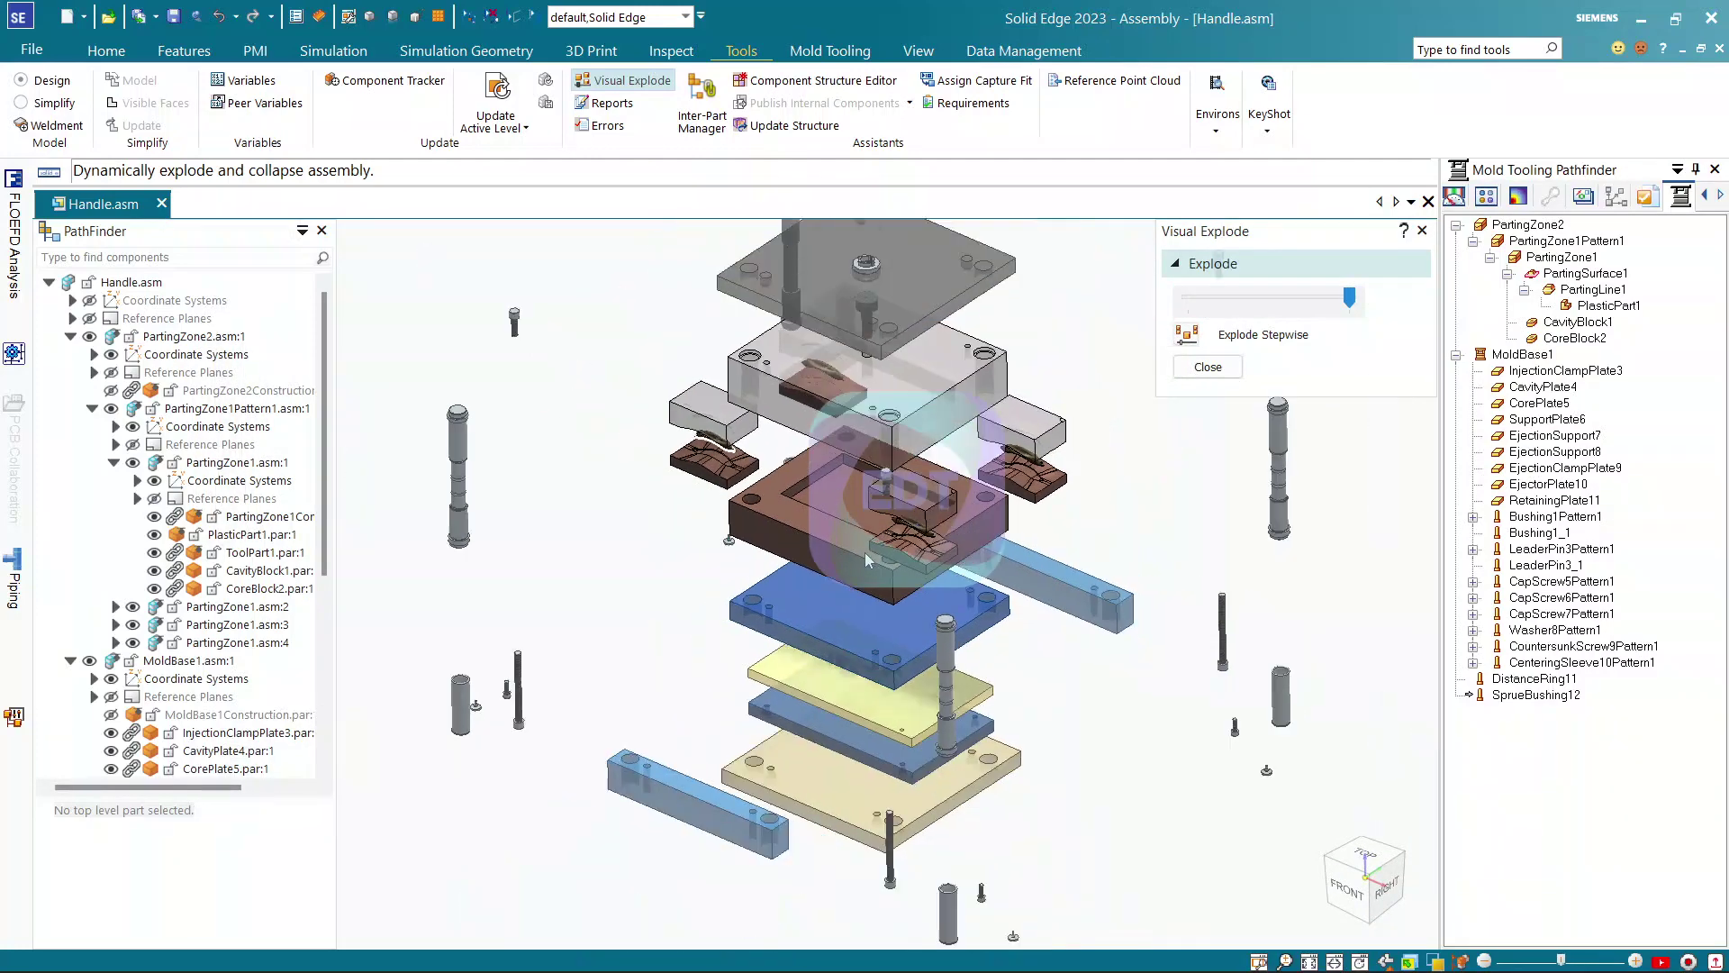
middle_click_drag(865, 560, 851, 603, "shift")
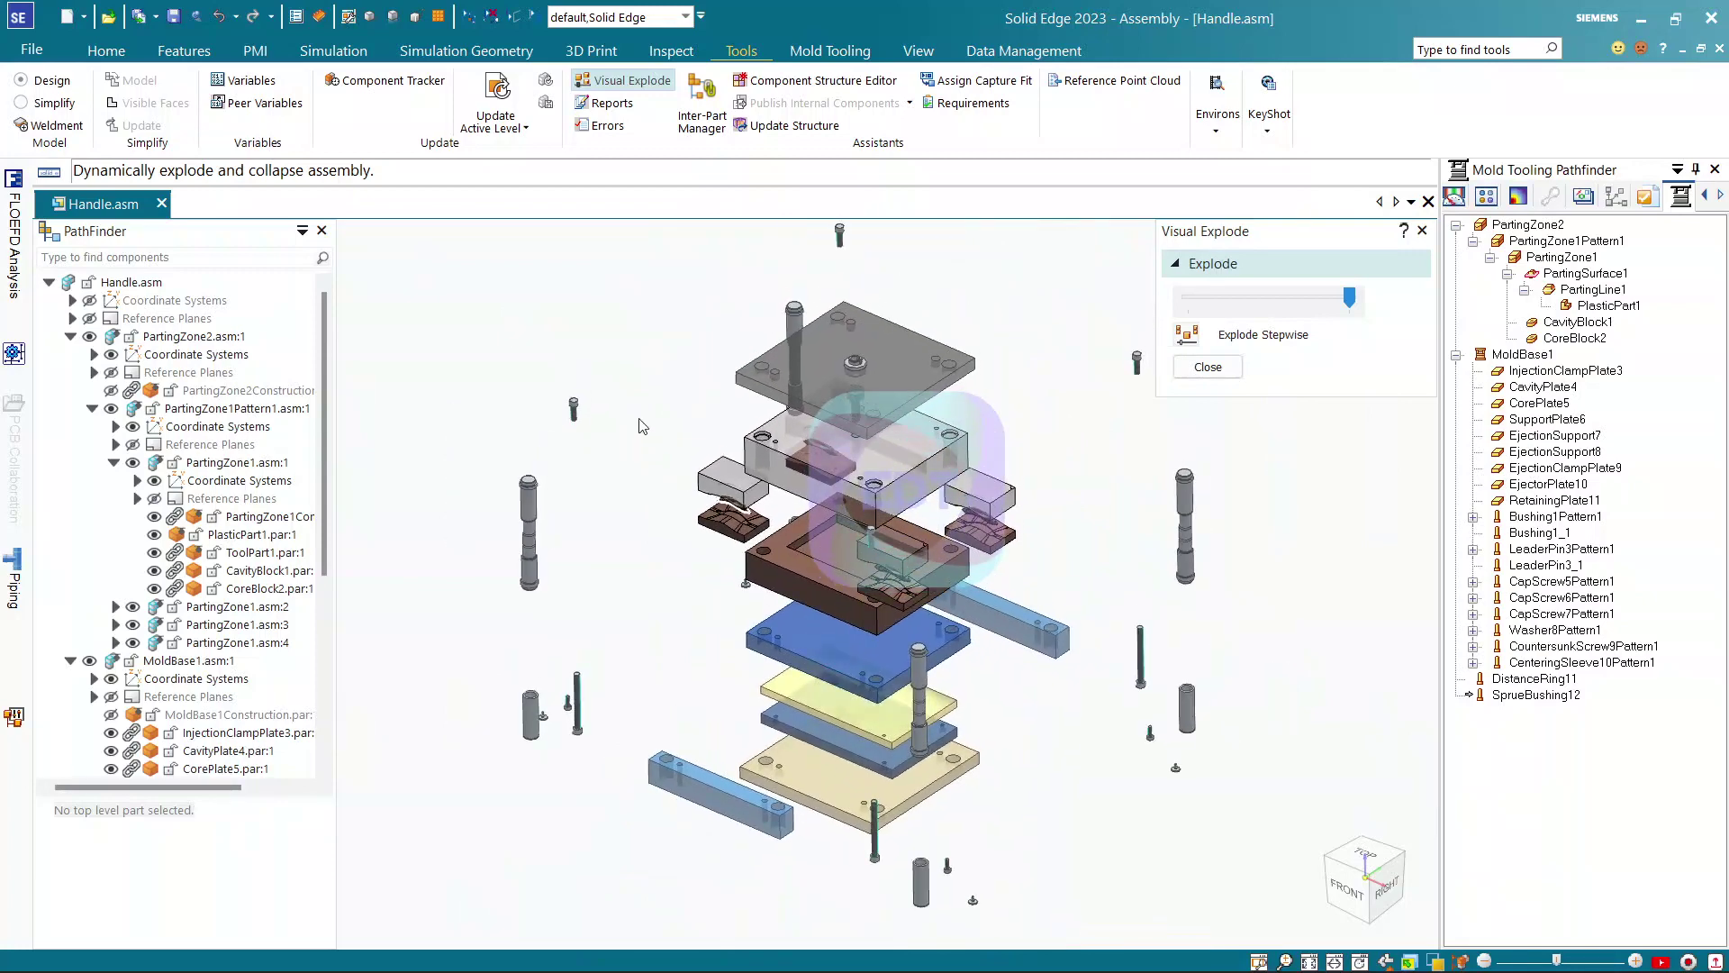